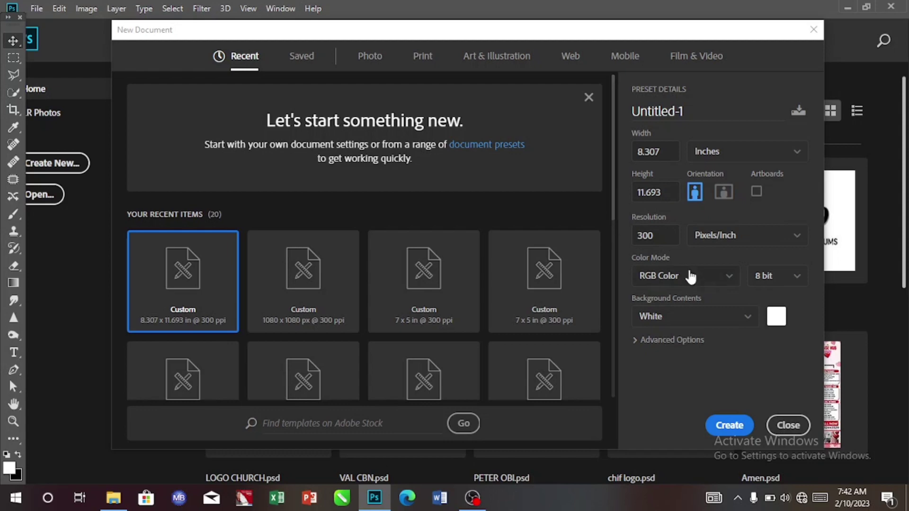
Create an 8.307 × 11.693 inch, 300 ppi RGB document with white background and add a Gradient fill layer using the Red, Green preset
click(726, 426)
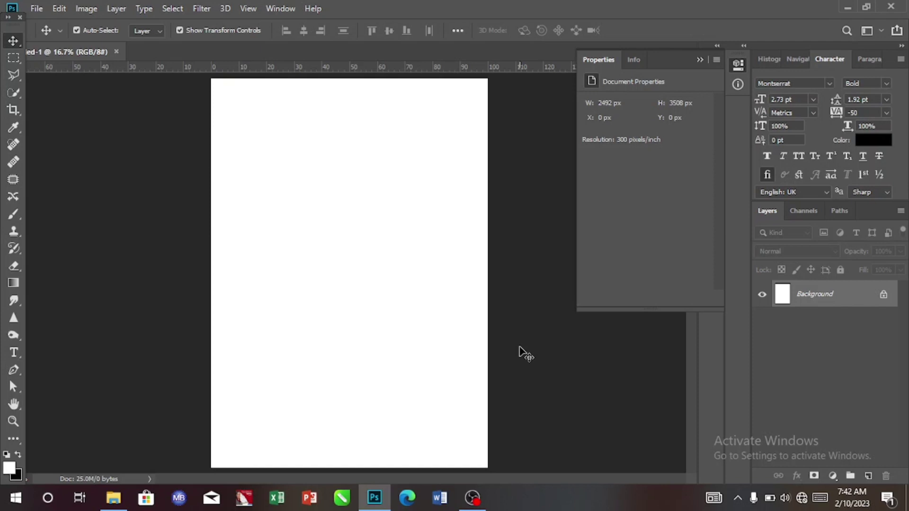
click(833, 476)
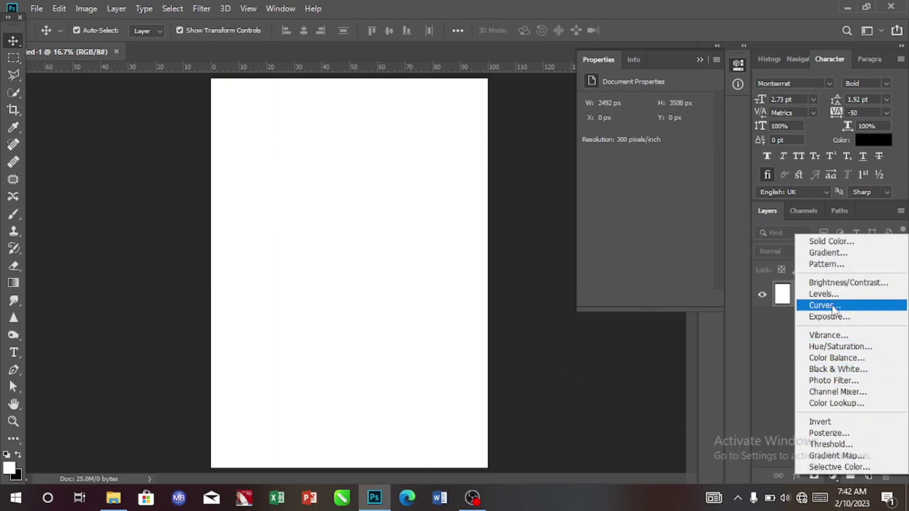
click(835, 255)
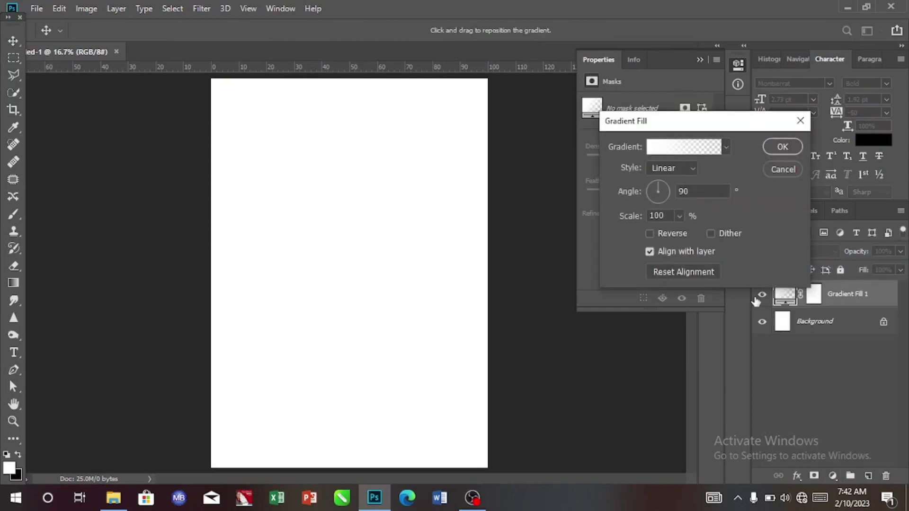
click(686, 148)
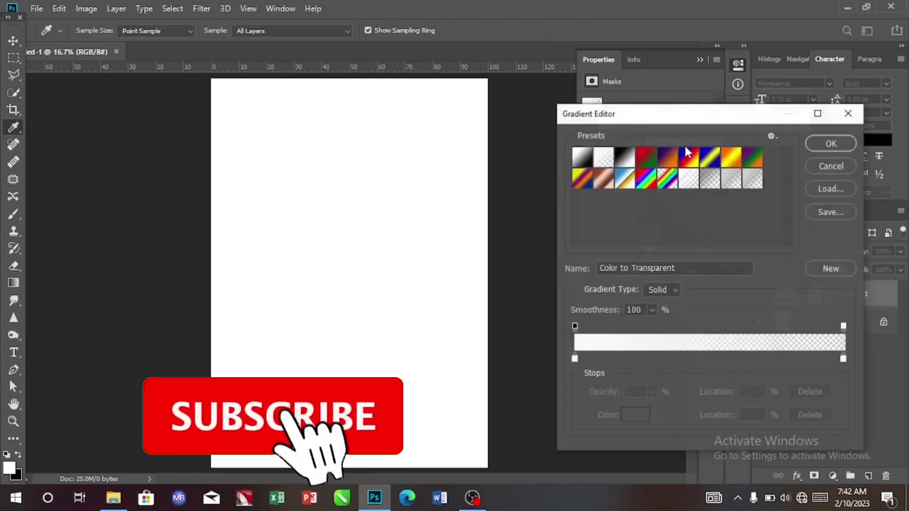
click(653, 161)
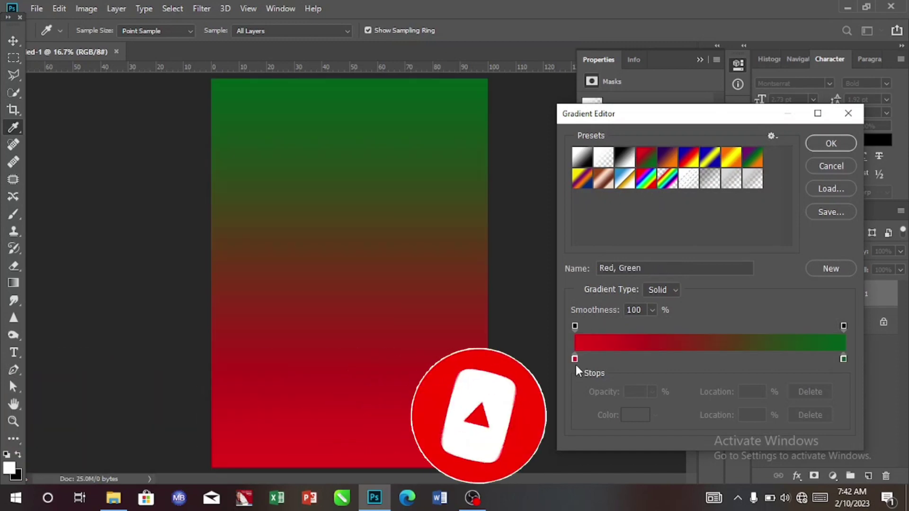
Set the gradient's starting colour stop at location 0% to hex b01004
click(575, 359)
click(635, 417)
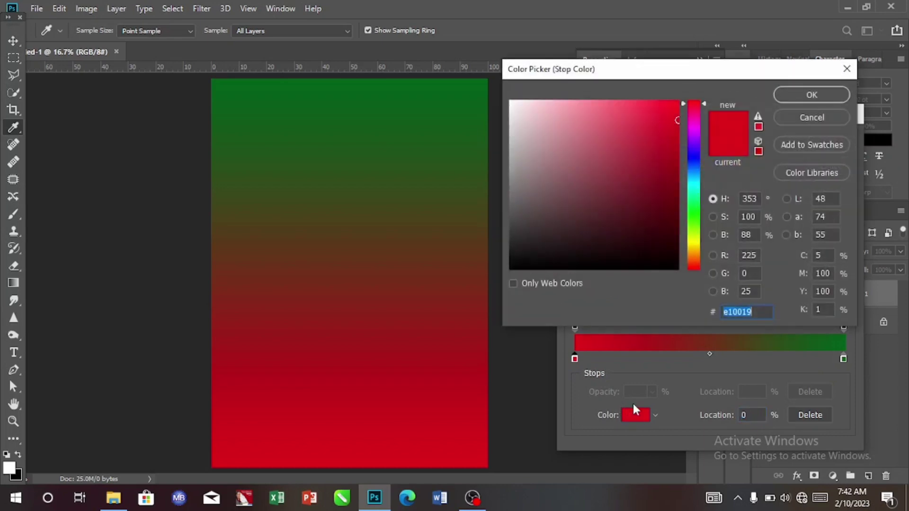
click(753, 312)
key(BackSpace)
key(BackSpace)
key(BackSpace)
key(BackSpace)
key(BackSpace)
key(BackSpace)
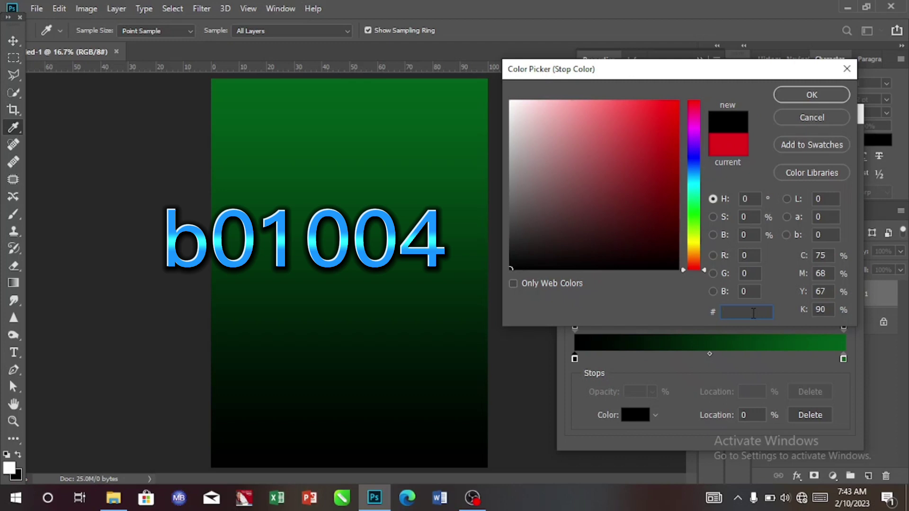
text(b0)
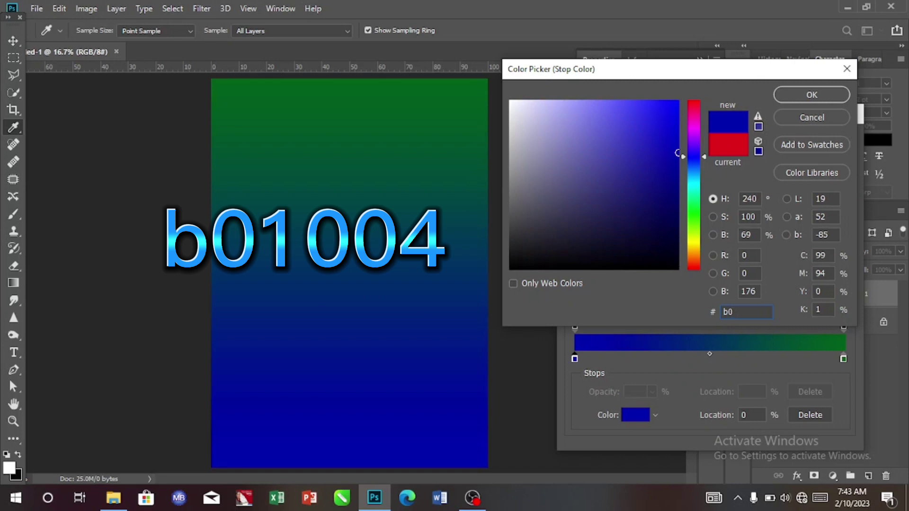
text(100)
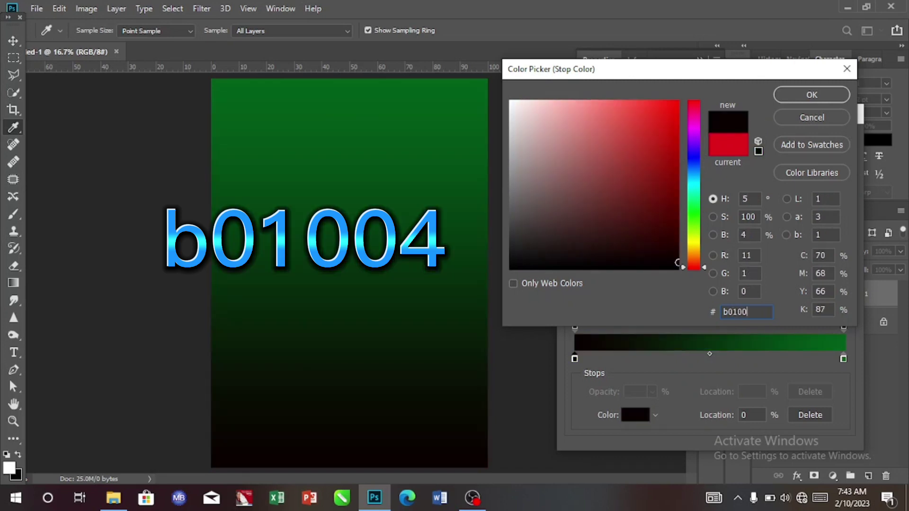
text(4)
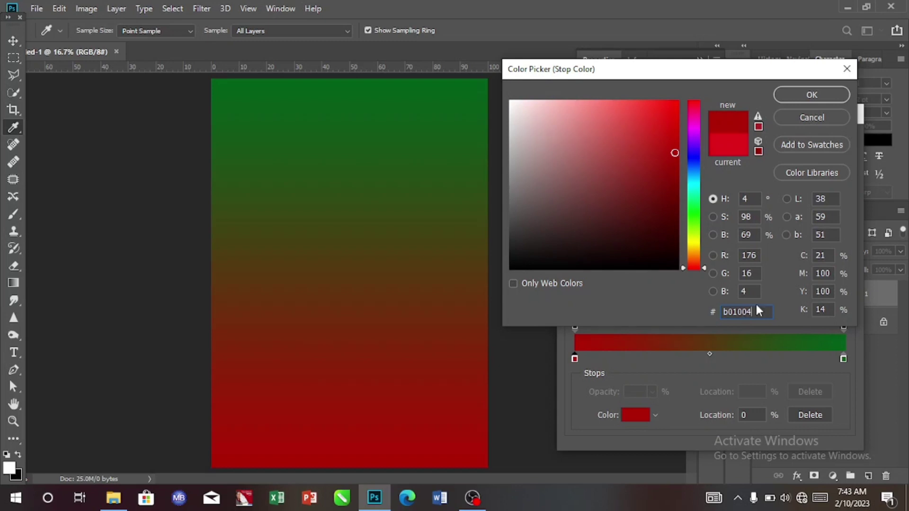
click(818, 92)
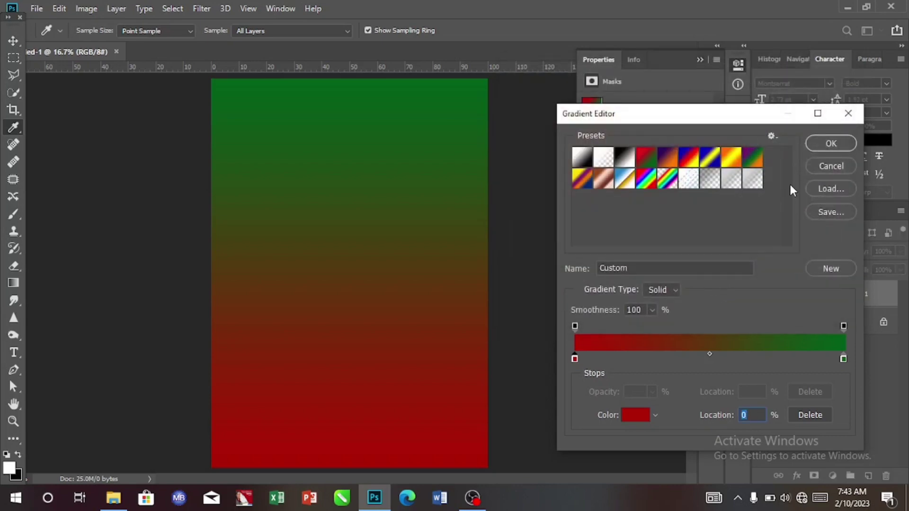
Set the gradient's ending colour stop at location 100% to hex f96902 and accept the edited gradient
click(844, 360)
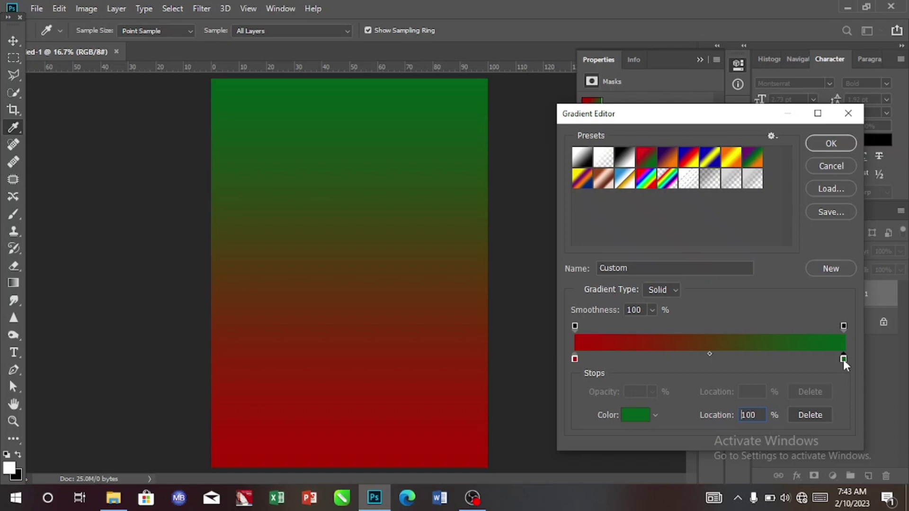
click(634, 416)
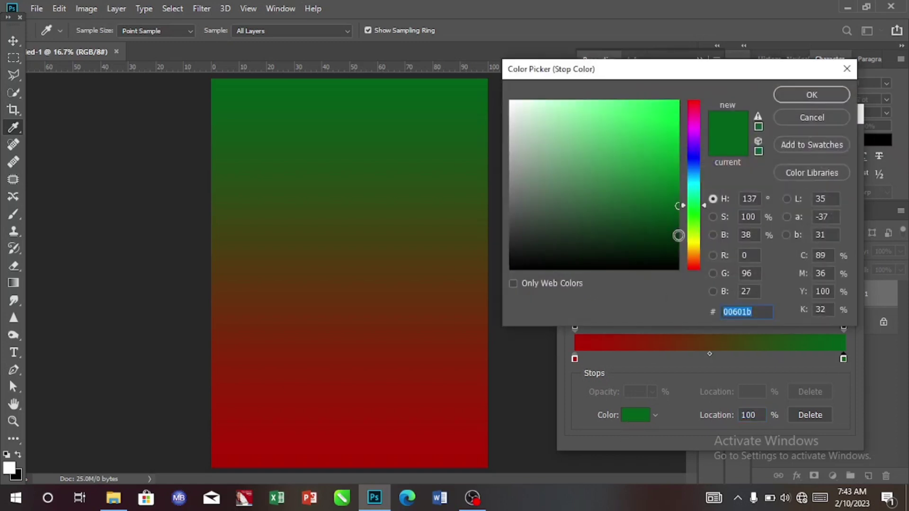
click(756, 311)
key(BackSpace)
key(BackSpace)
key(BackSpace)
key(BackSpace)
key(BackSpace)
key(BackSpace)
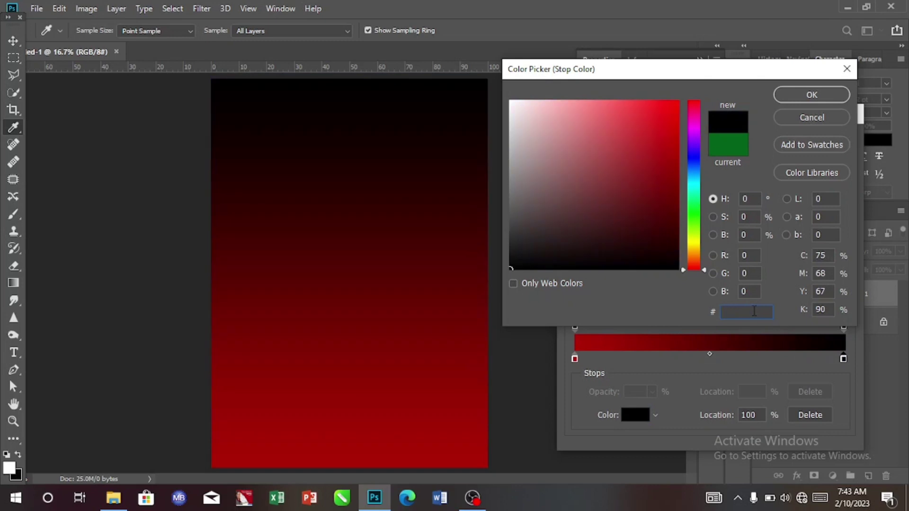
text(f)
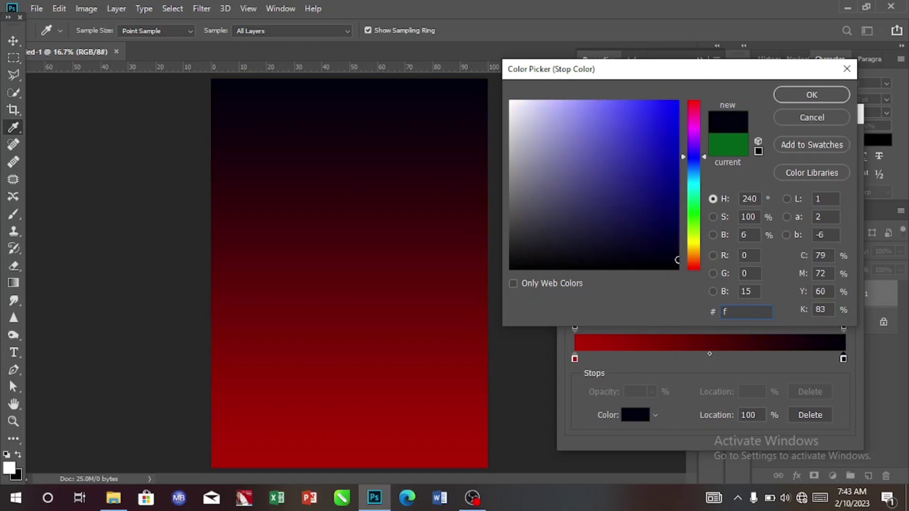
text(9)
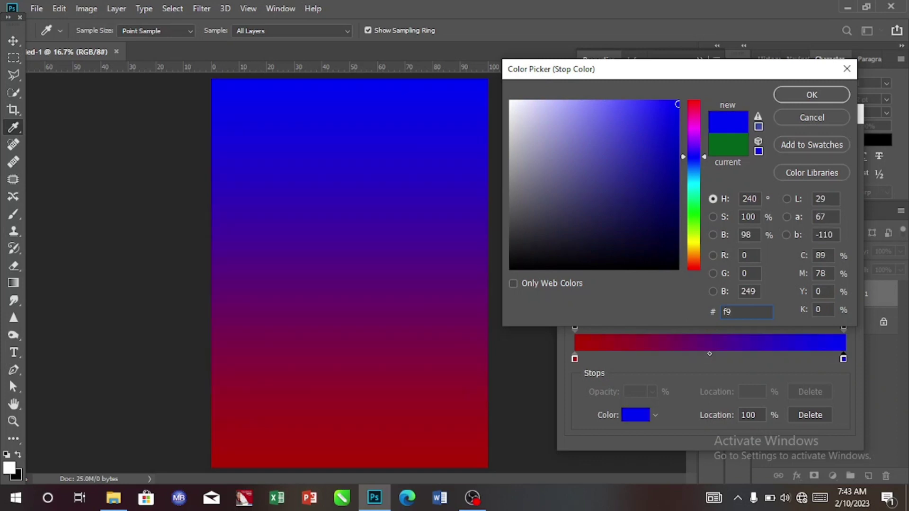
text(6)
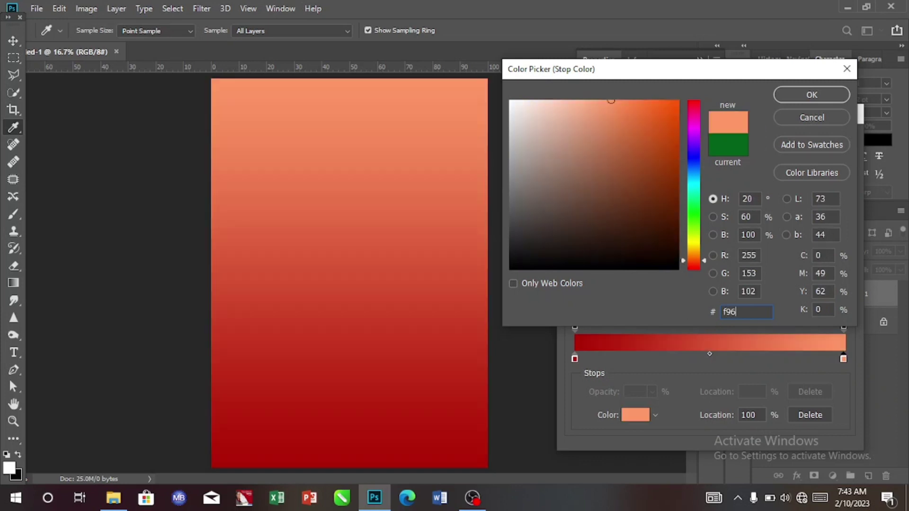
text(9)
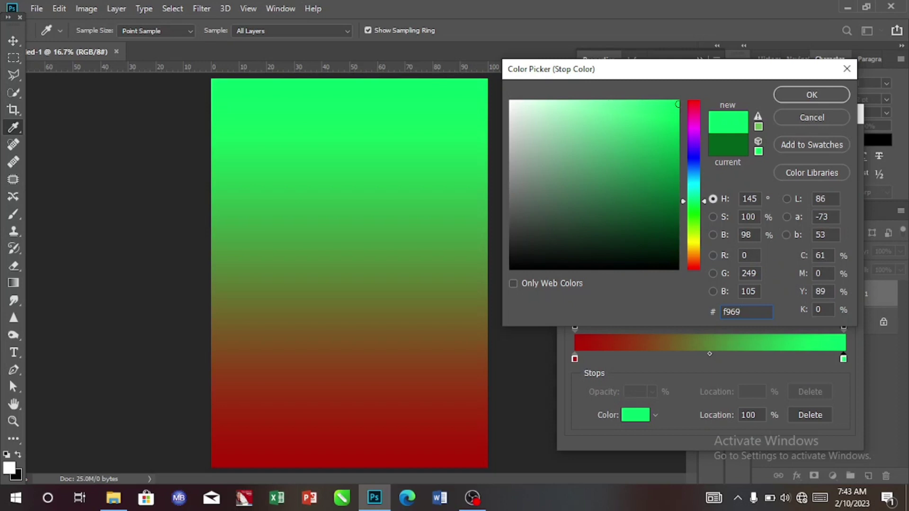
text(02)
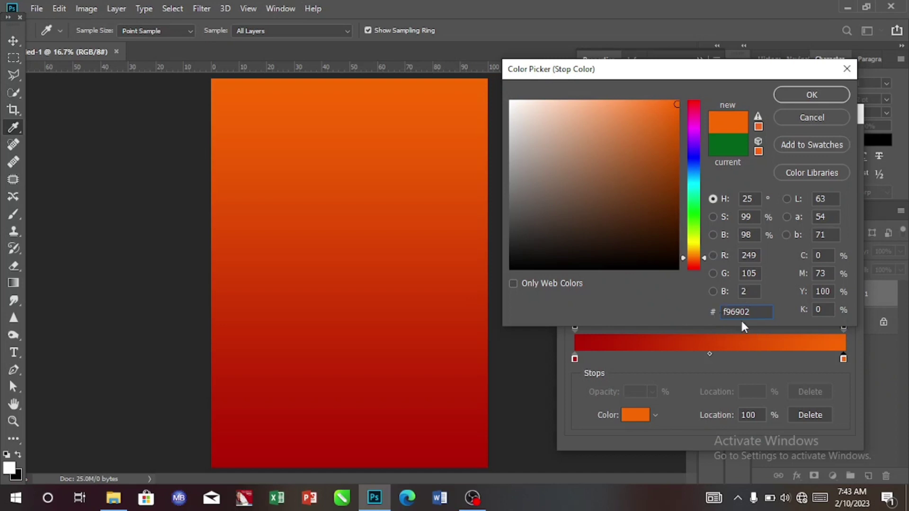
click(814, 94)
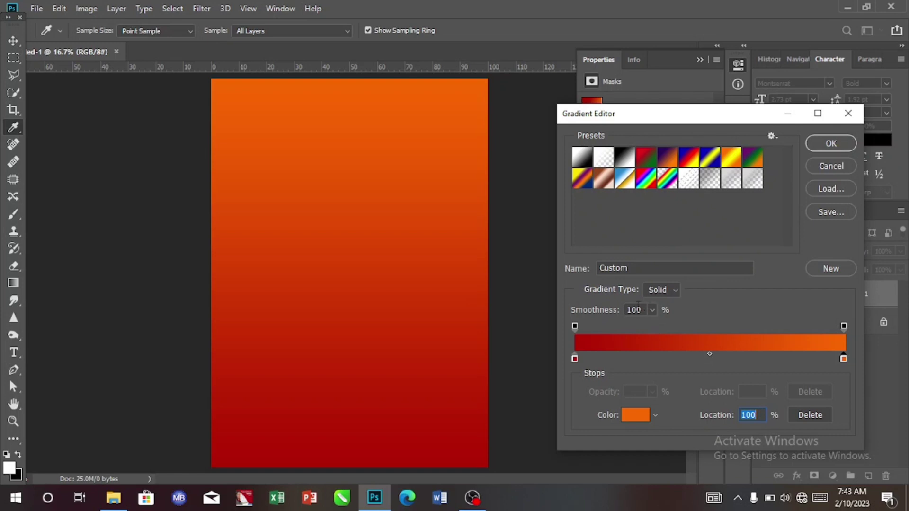
click(836, 145)
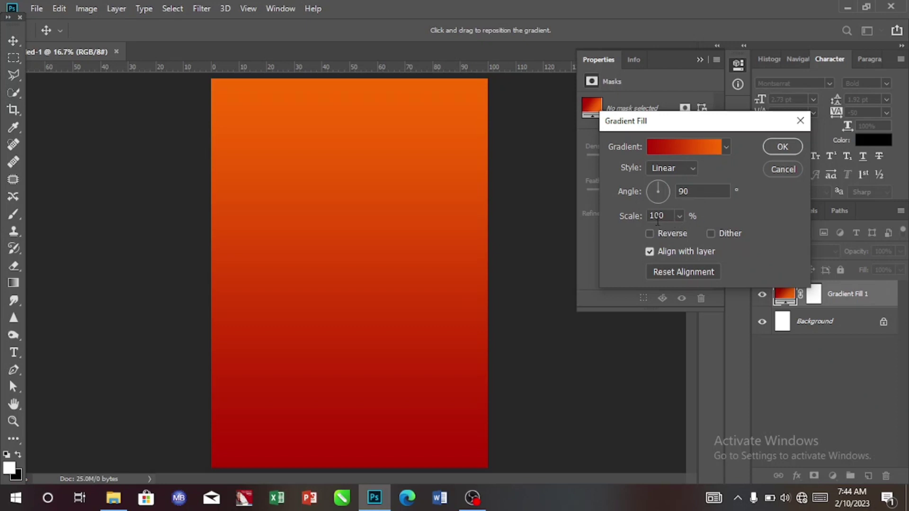
Set the scale of the gradient fill to 144%
click(666, 215)
key(BackSpace)
key(BackSpace)
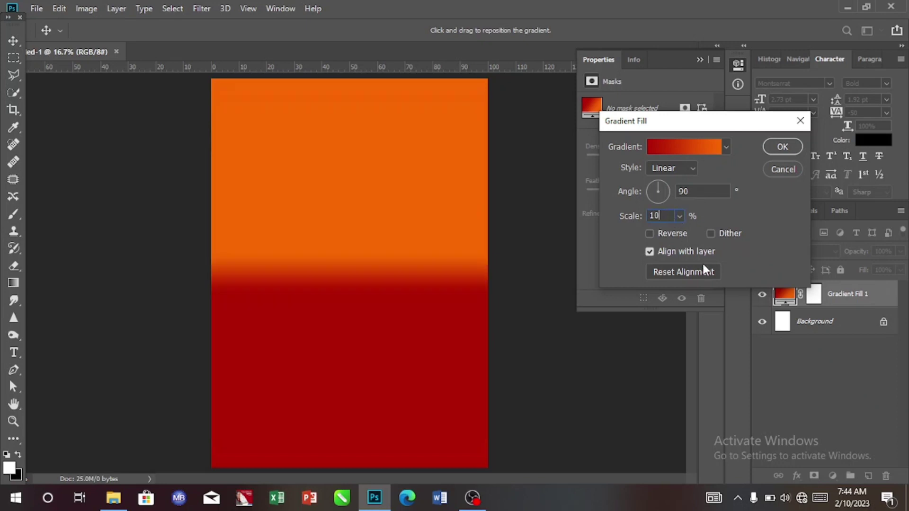
text(44)
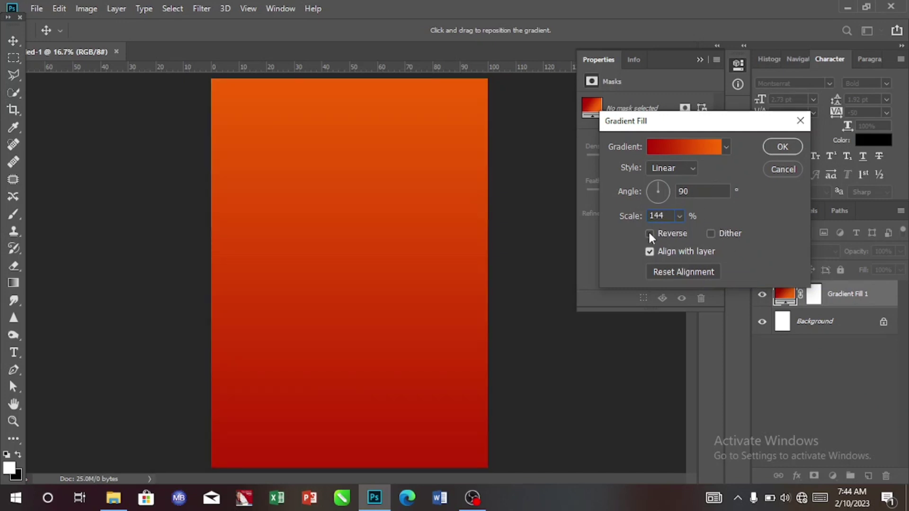
Change the gradient fill's style to Radial and reverse its colours, applying the fill to the layer
click(690, 171)
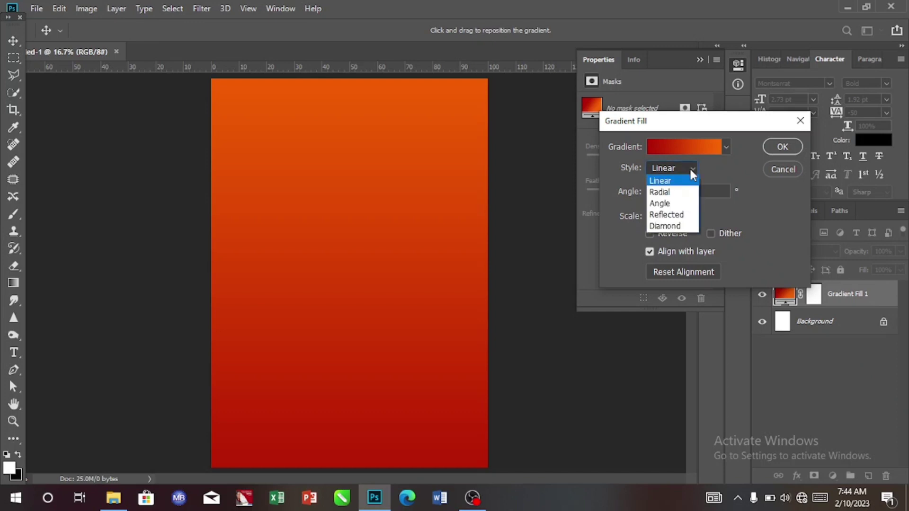
click(681, 198)
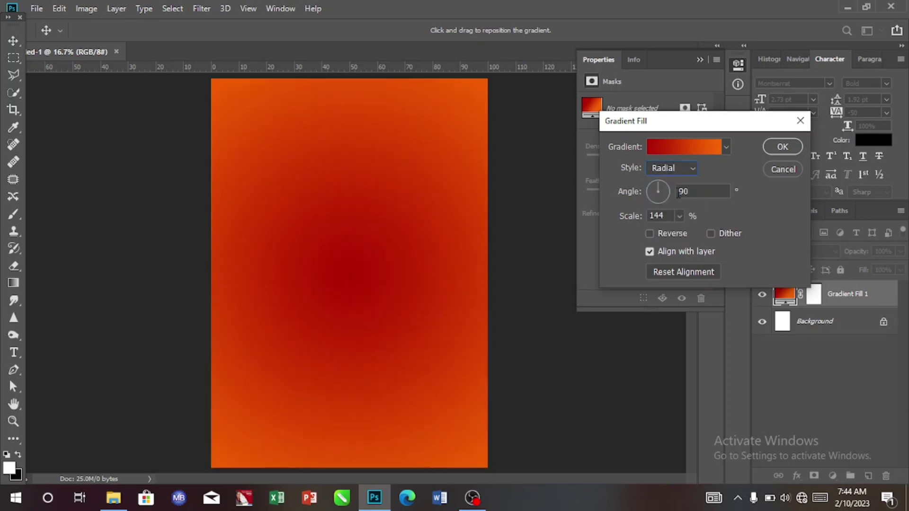
click(650, 234)
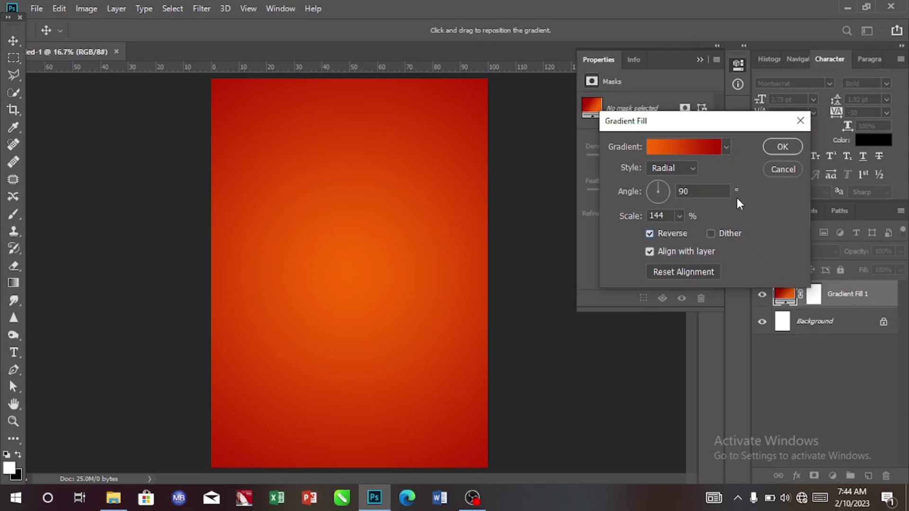
click(792, 147)
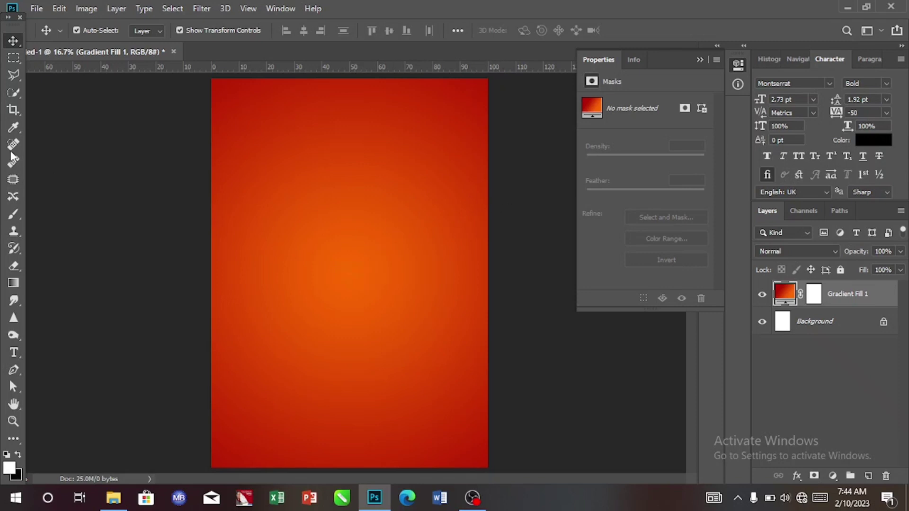
Draw a rectangle shape about 3062 × 1799 px covering the upper half of the page and overlapping its side edges
click(14, 441)
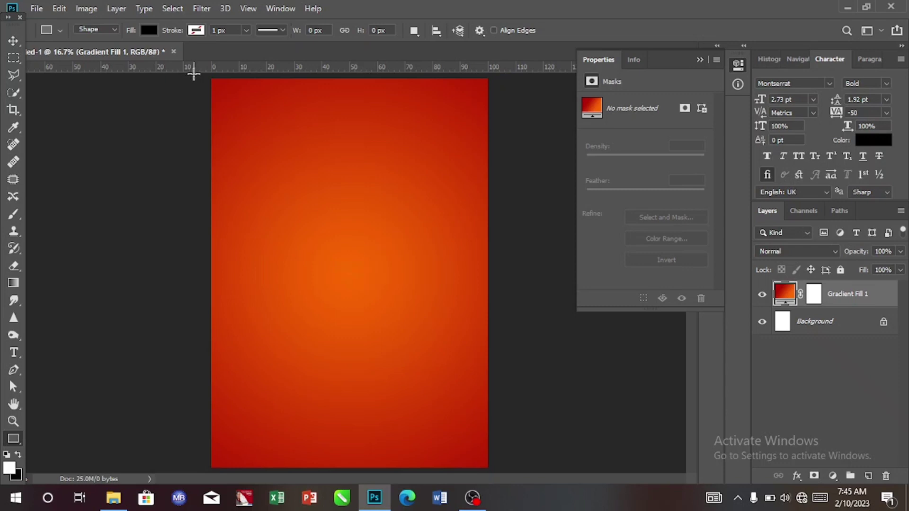
drag(195, 74, 533, 274)
drag(533, 273, 534, 274)
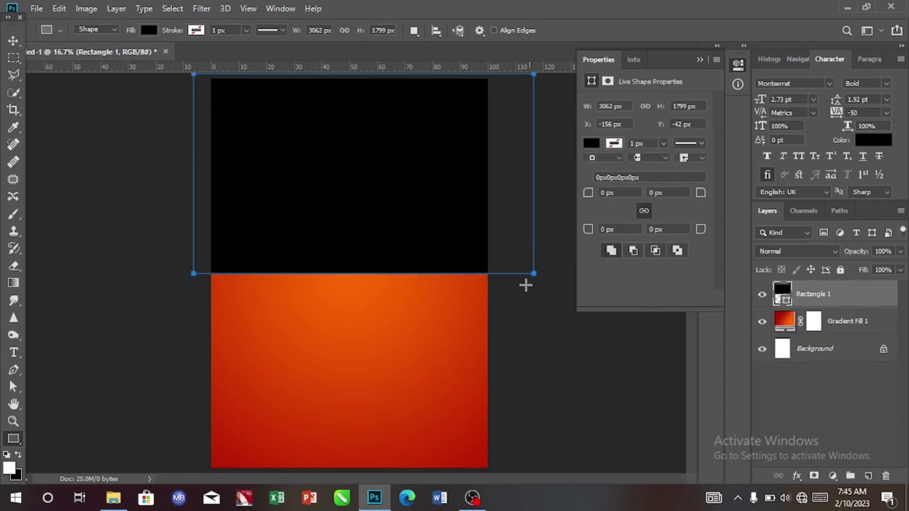
Fill the rectangle with light grey, hex dededf
click(591, 144)
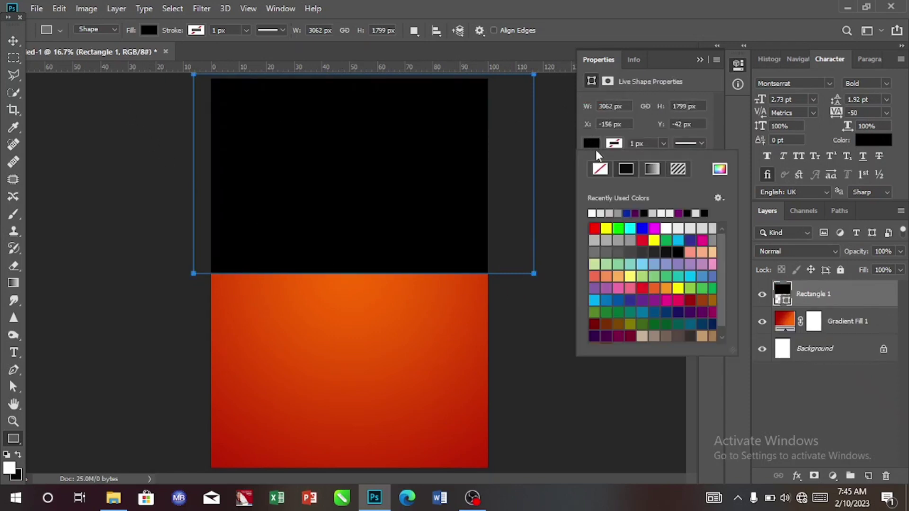
click(605, 213)
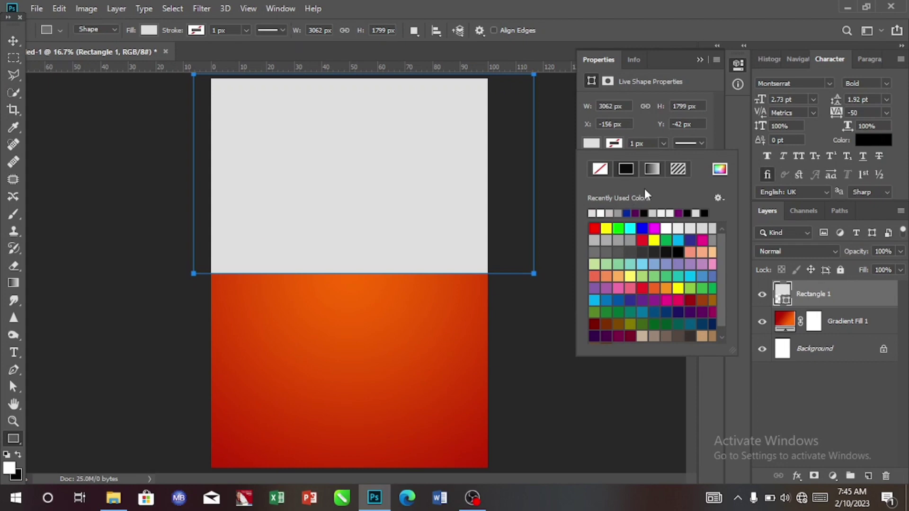
click(725, 174)
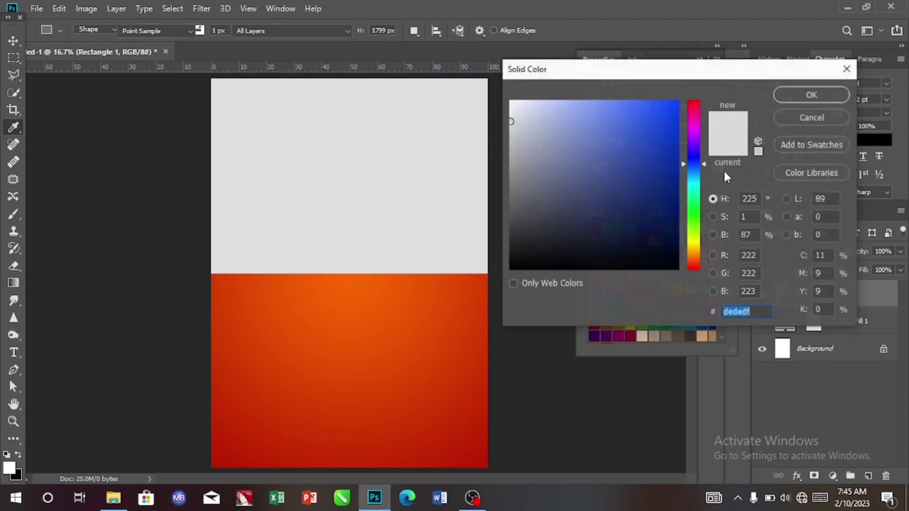
click(800, 95)
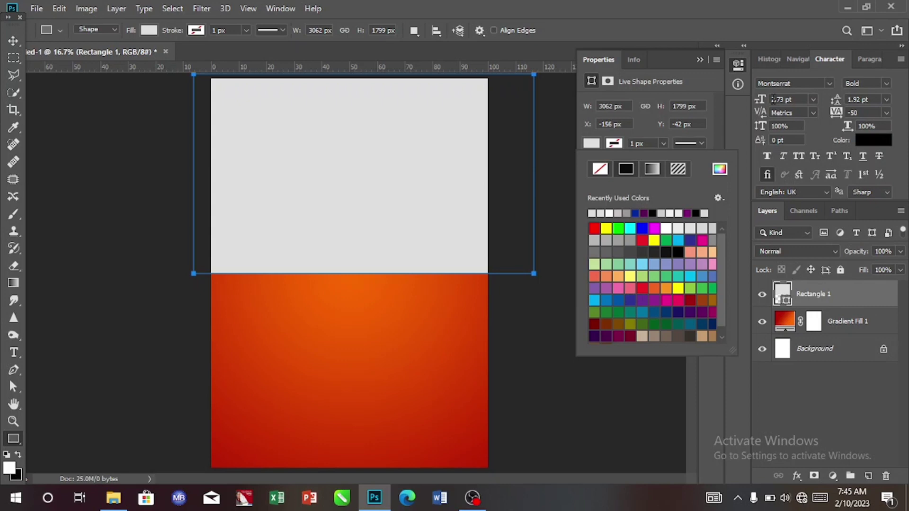
Rotate and raise the grey rectangle so its lower edge slants from the page's left side up to the right between two horizontal guides
click(13, 41)
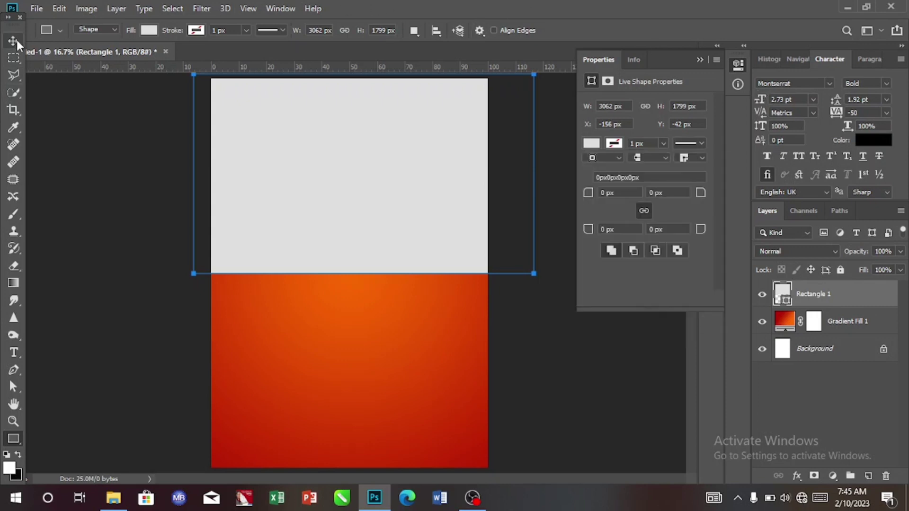
drag(380, 290, 395, 257)
drag(374, 187, 347, 159)
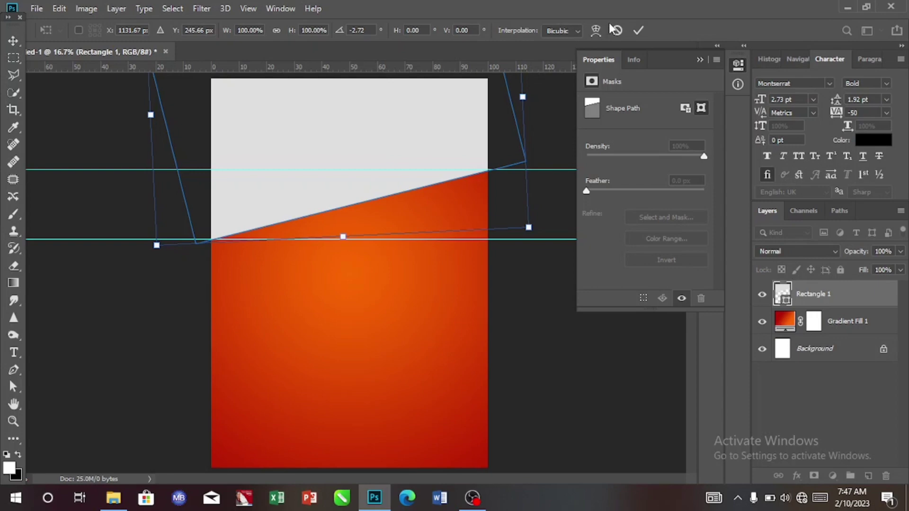
click(638, 31)
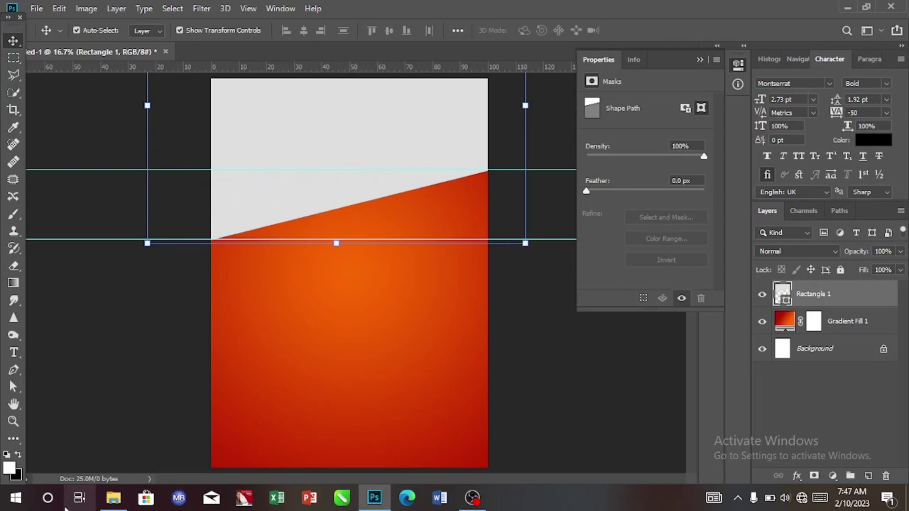
Place the jollof rice and chicken photo IMG-20230120-WA0005 from the Documents folder into the flyer
click(116, 500)
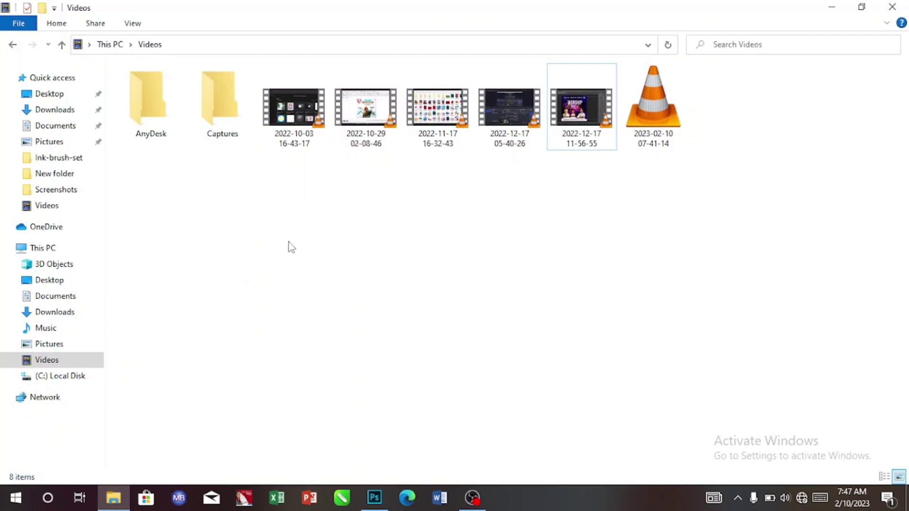
click(57, 300)
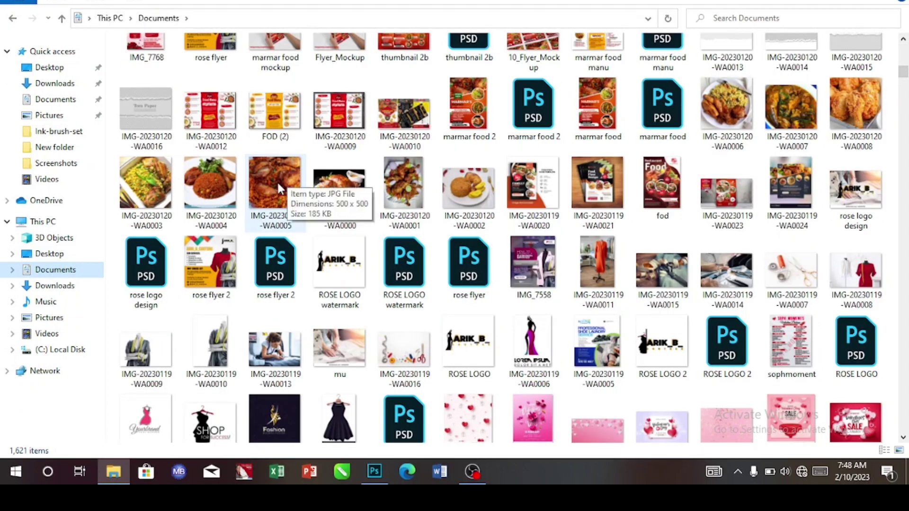
drag(280, 189, 355, 216)
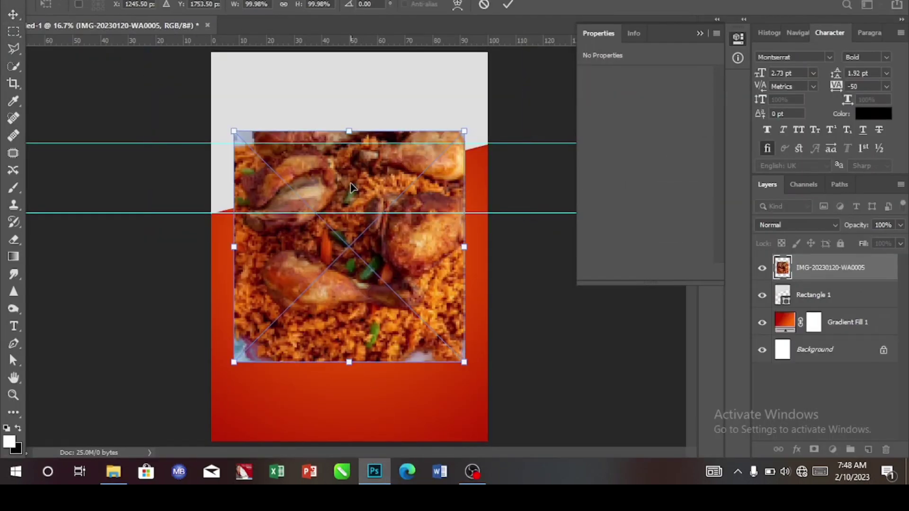
Scale the placed food photo to about 119.71% across the page's upper part and clip it to the grey rectangle
drag(353, 184, 346, 112)
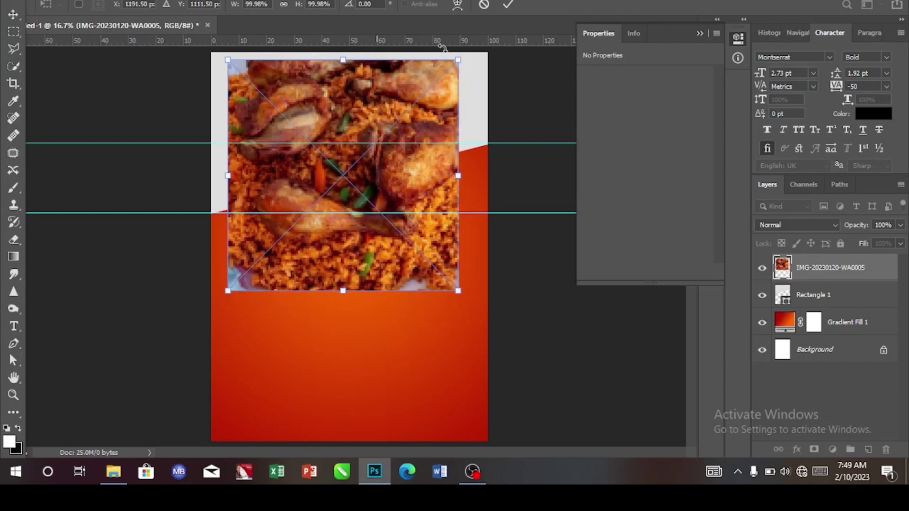
drag(460, 59, 506, 15)
drag(451, 94, 432, 83)
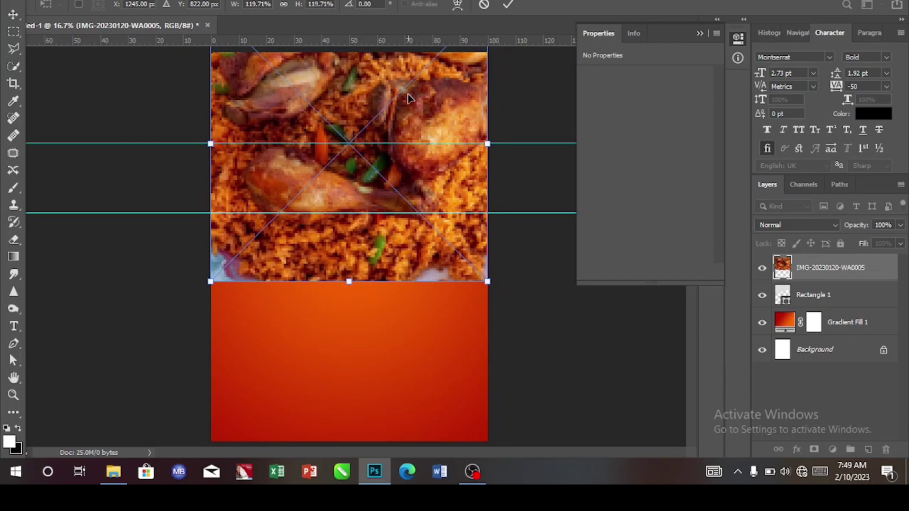
drag(399, 108, 397, 90)
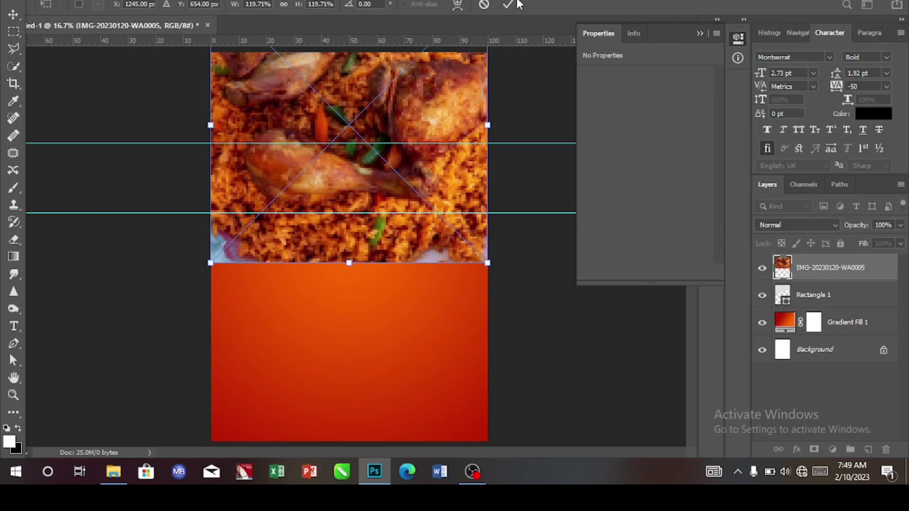
click(508, 4)
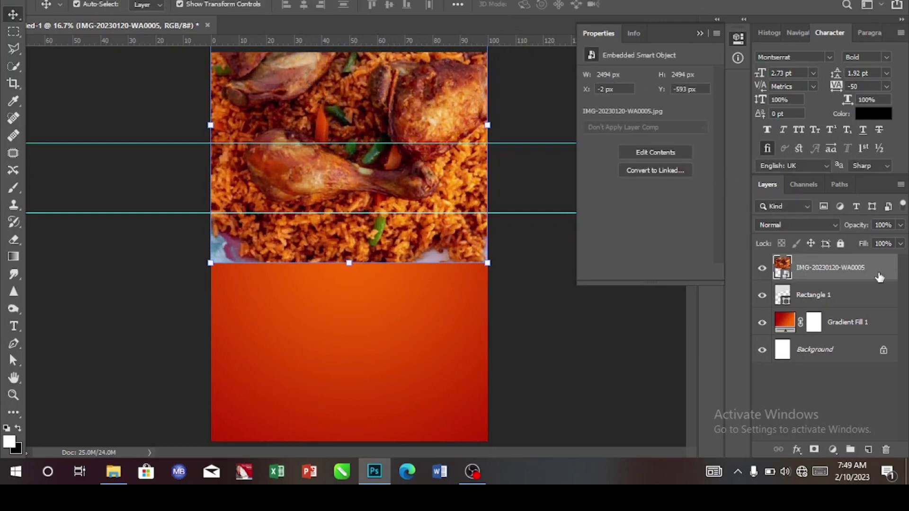
right_click(877, 280)
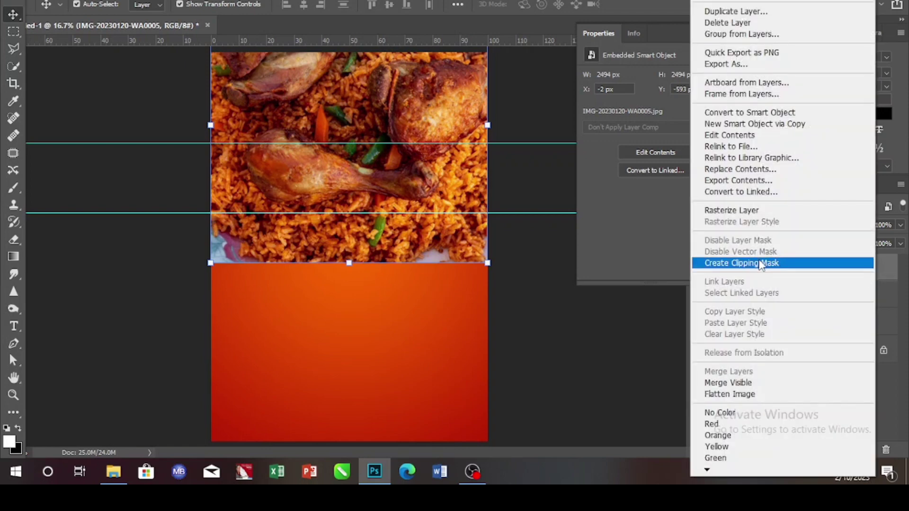
click(761, 264)
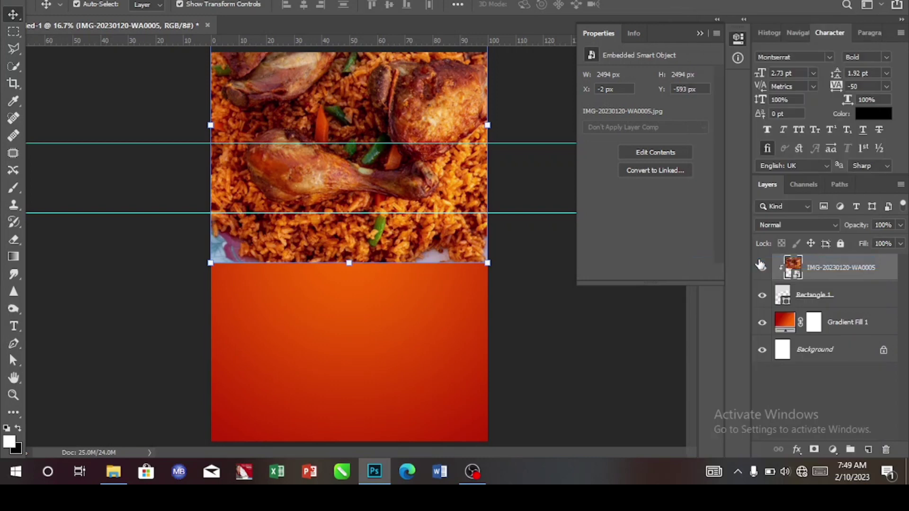
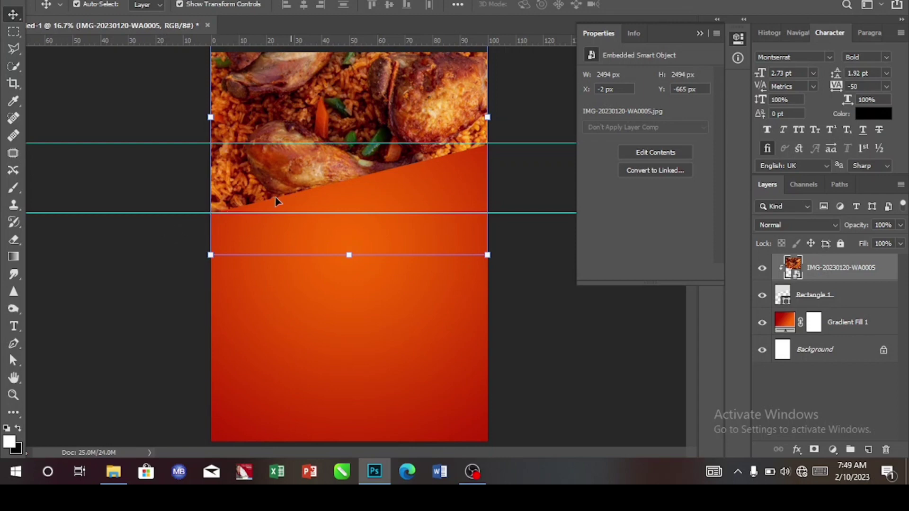
Draw a thin horizontal rectangle about 3026 × 79 px just below the photo, extending past both page edges
click(13, 417)
click(57, 360)
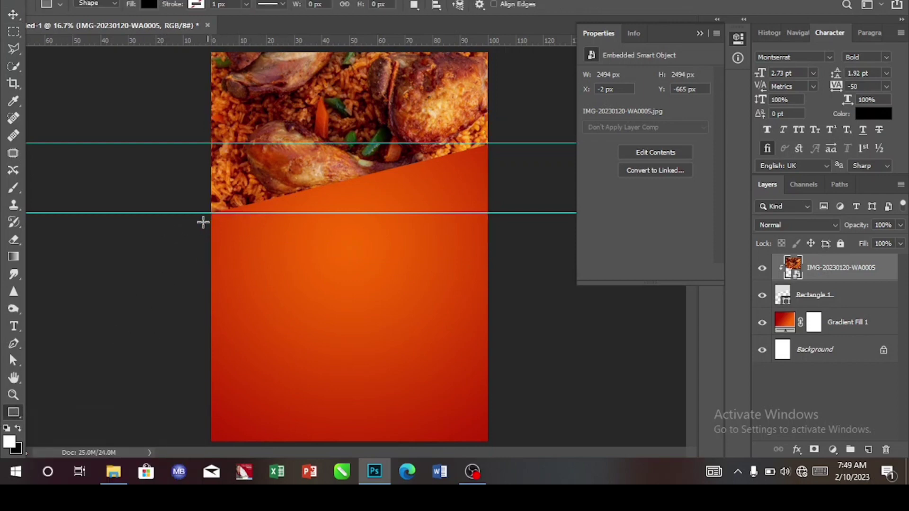
drag(184, 223, 521, 229)
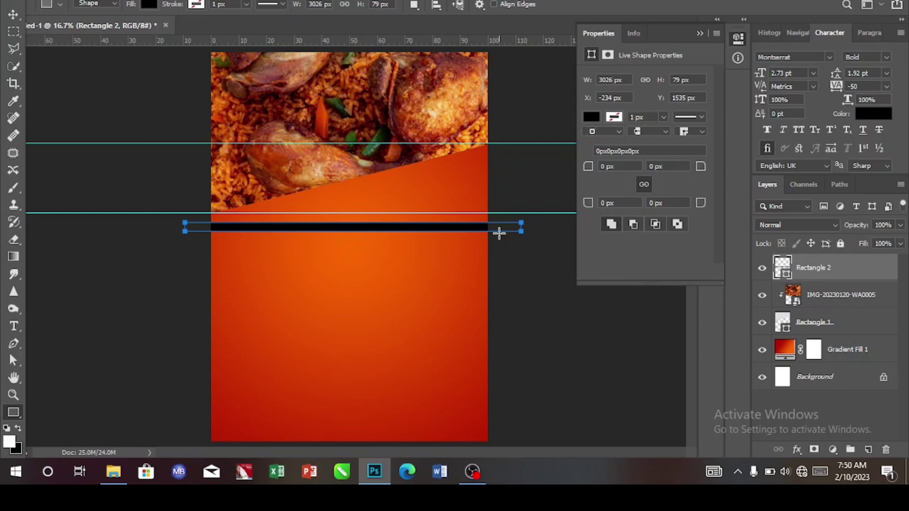
Fill the thin rectangle with near-white, hex fefefe
click(14, 16)
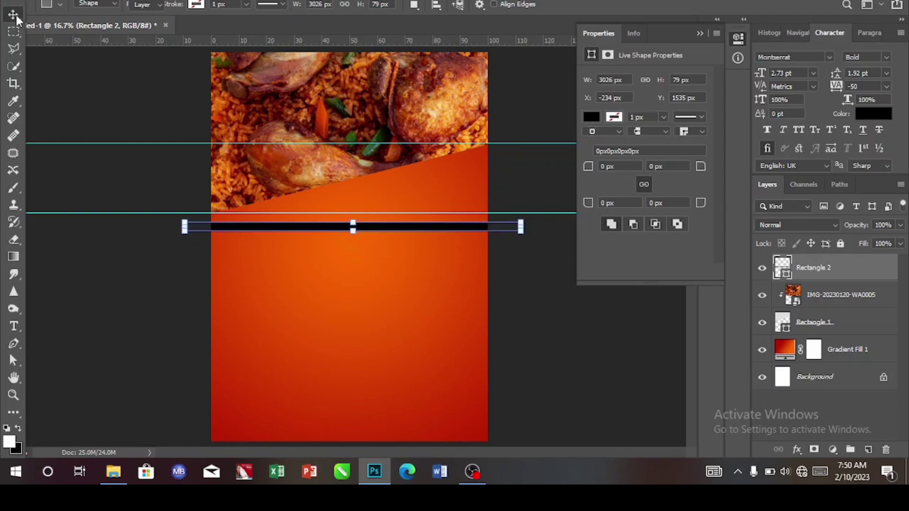
click(593, 121)
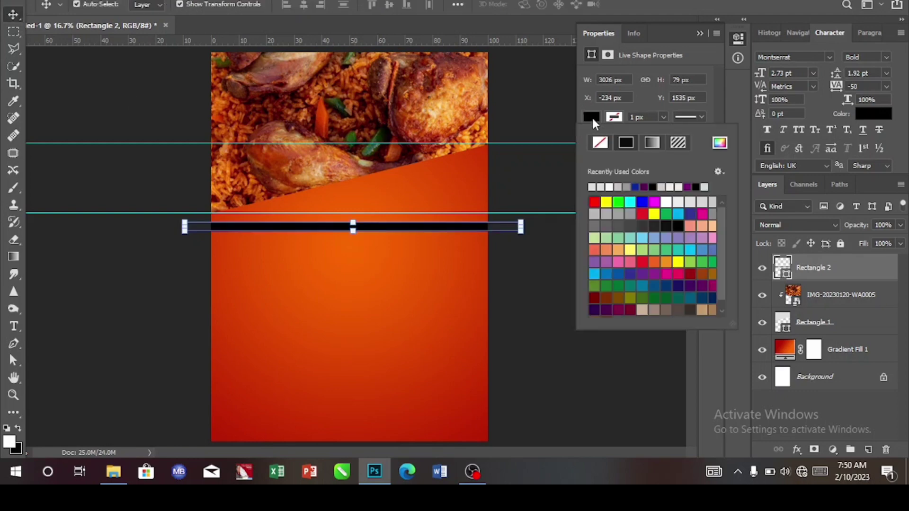
click(595, 188)
click(720, 143)
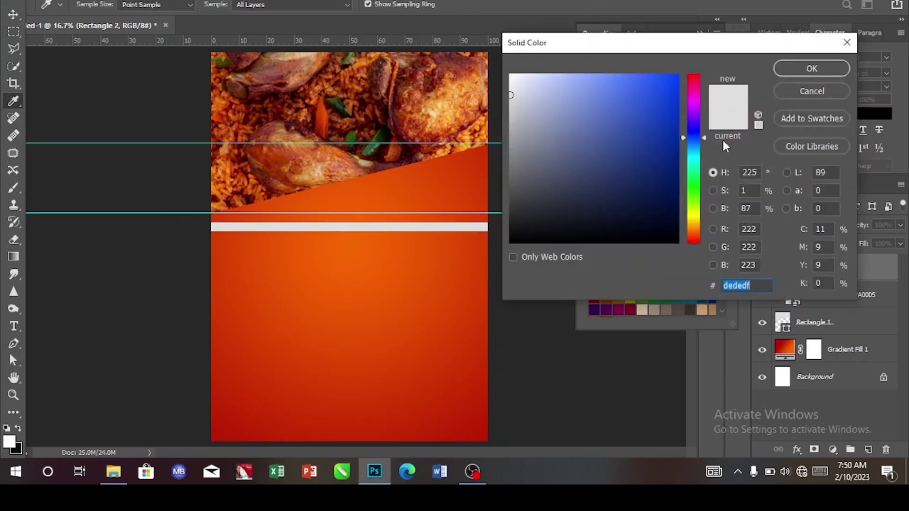
click(511, 75)
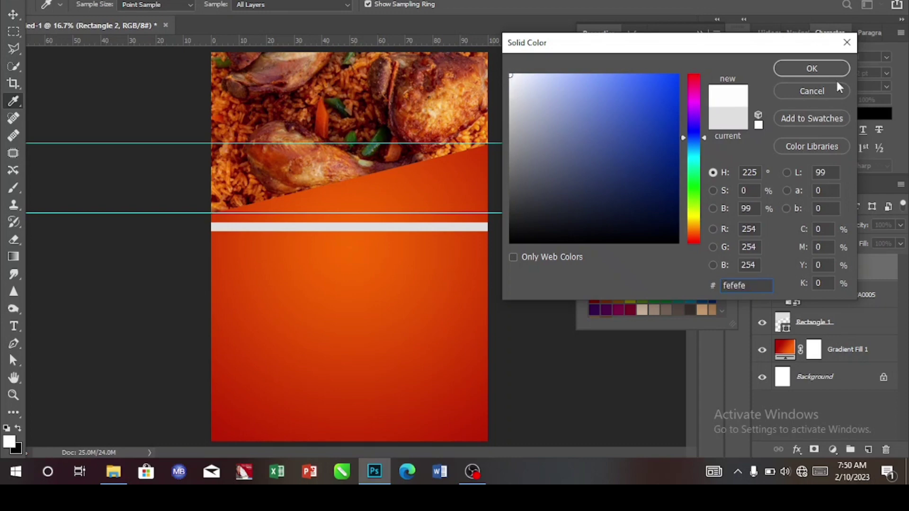
click(812, 68)
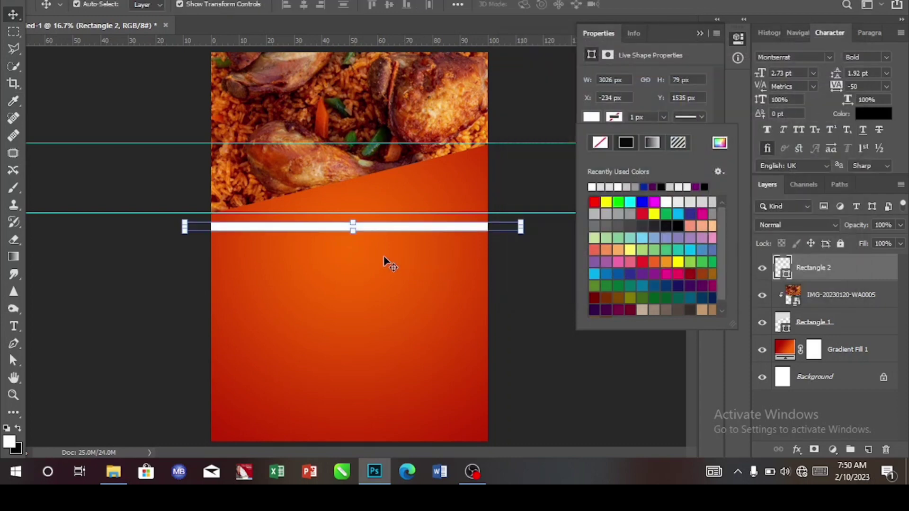
Rotate the white strip to about -14.86°, move it against the photo's slanted edge, and scale its height to about 94.99%
drag(373, 242, 386, 245)
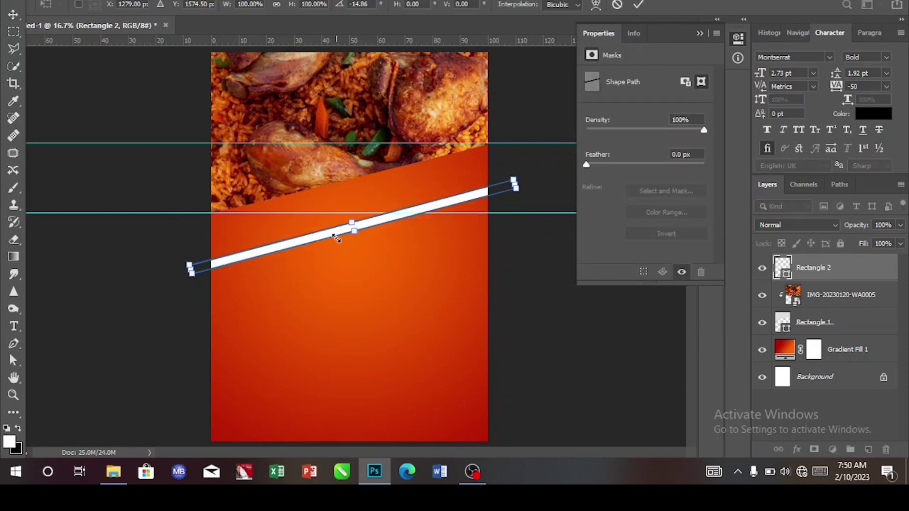
drag(335, 230, 333, 197)
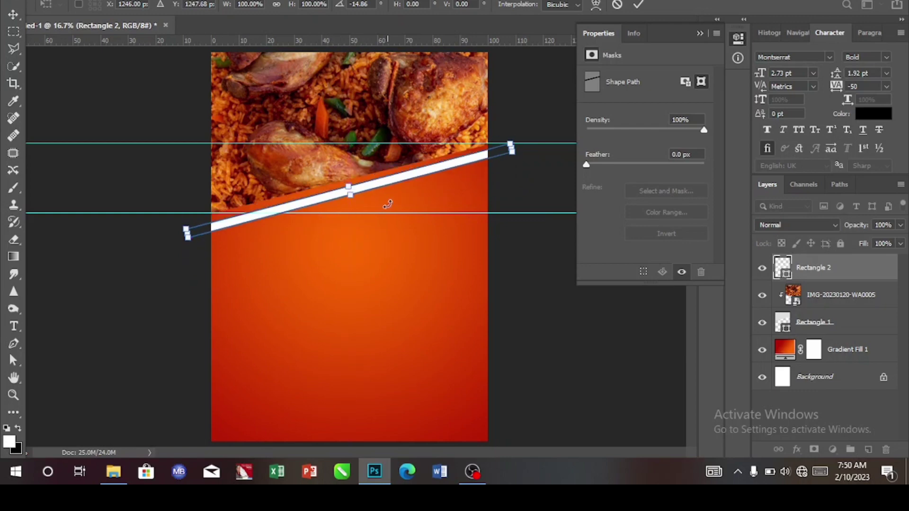
key(Return)
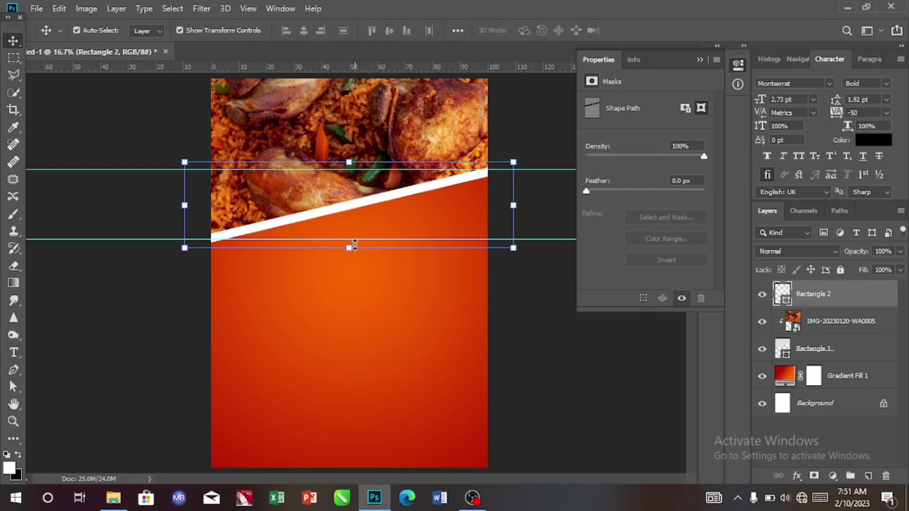
drag(349, 248, 349, 244)
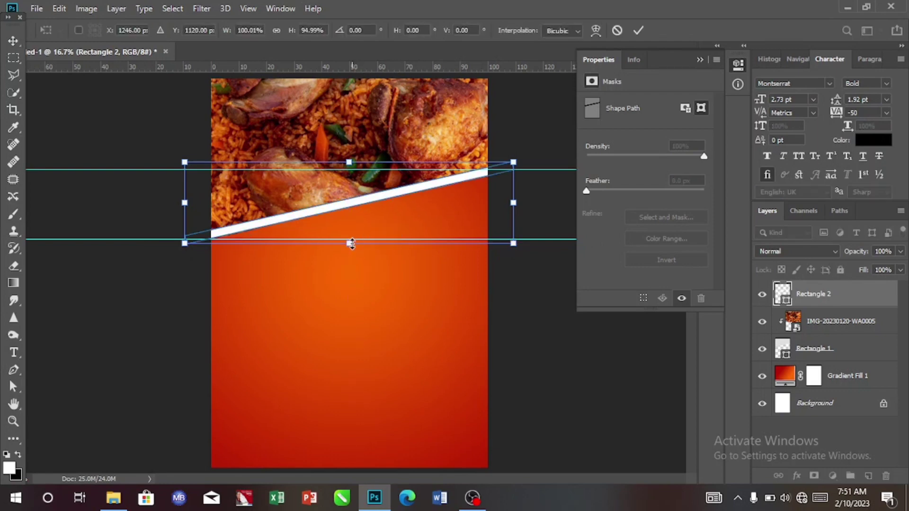
click(639, 30)
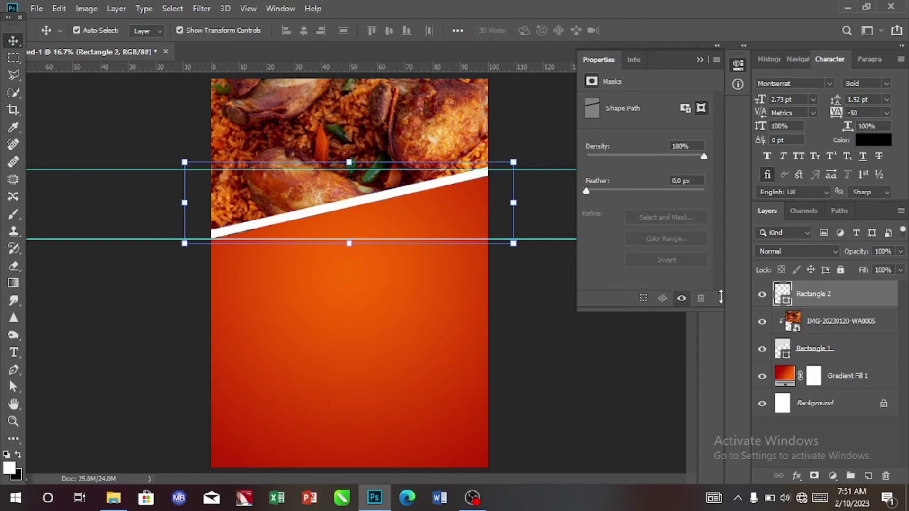
double_click(878, 298)
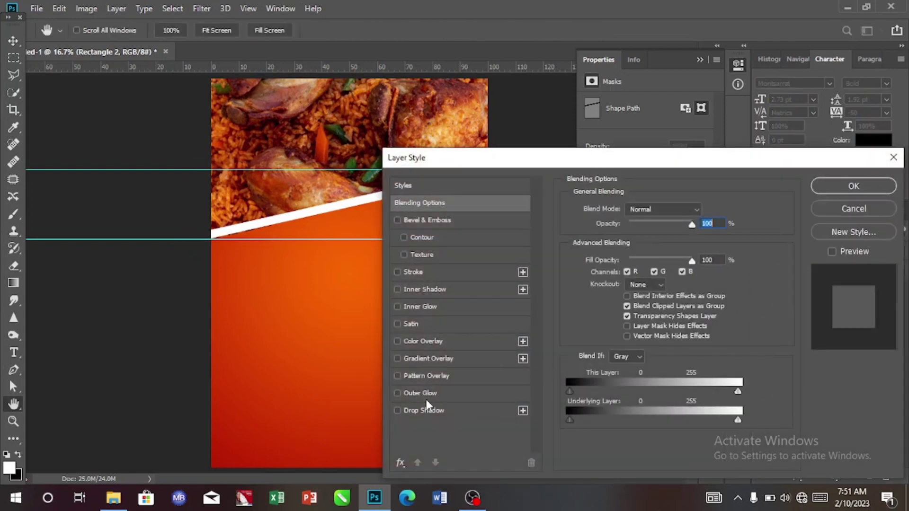
click(430, 412)
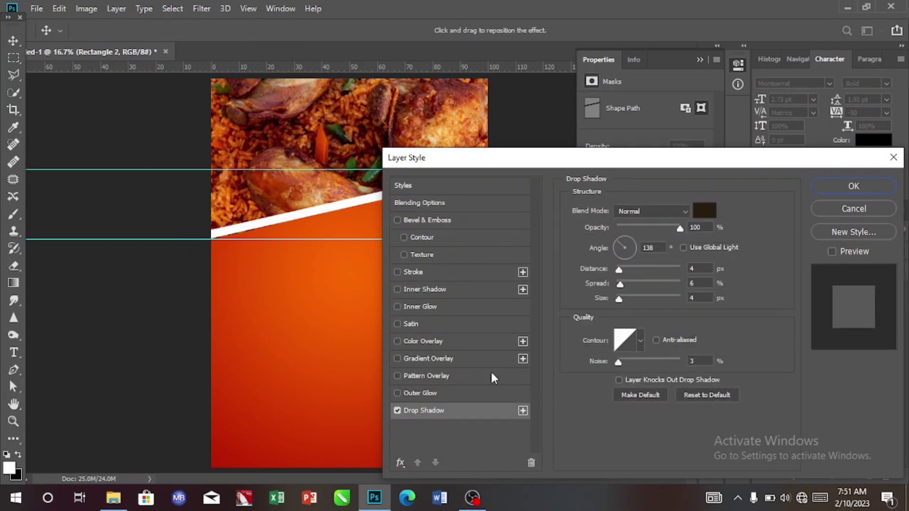
click(869, 212)
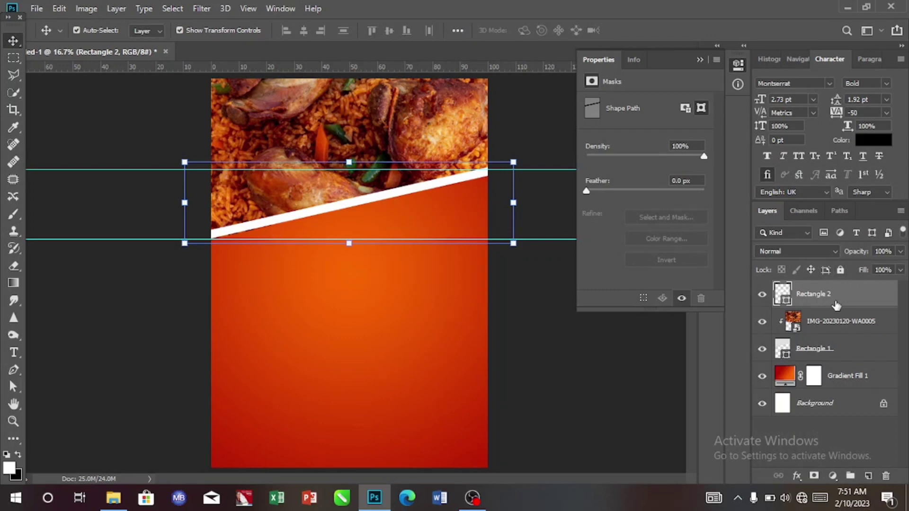
Apply a drop shadow to the white strip with a distance of 8 px and black colour, hex 000000
double_click(883, 305)
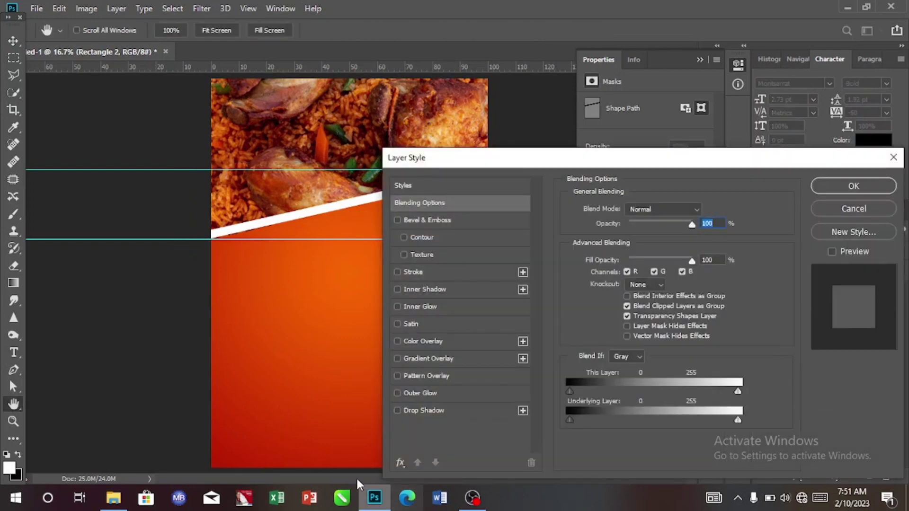
click(451, 411)
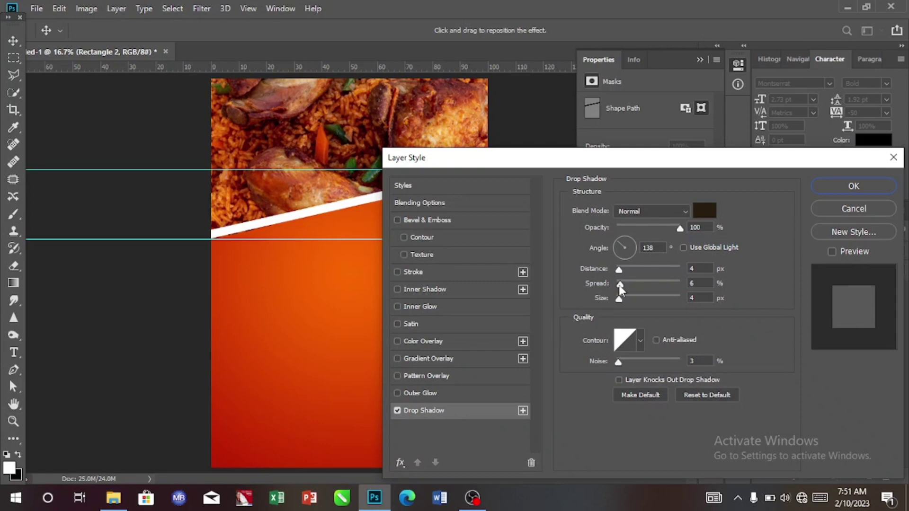
drag(622, 273, 625, 273)
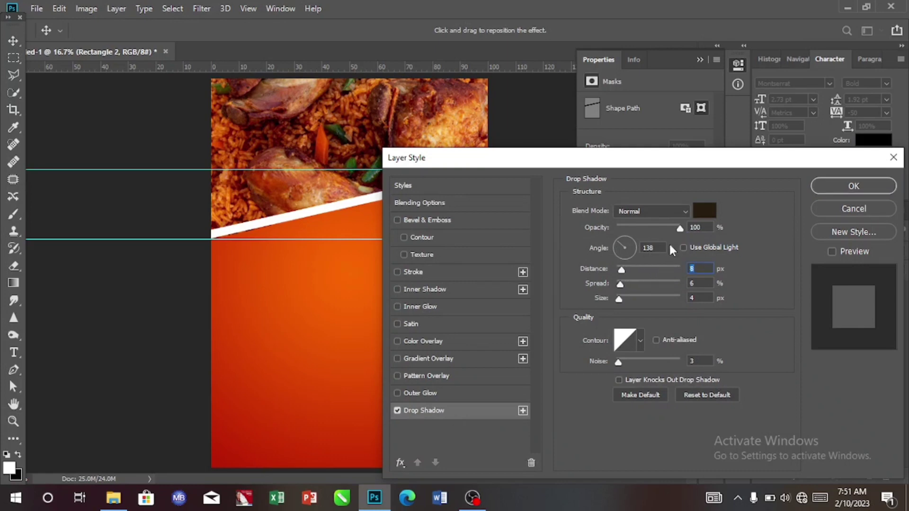
click(696, 211)
drag(667, 240, 640, 269)
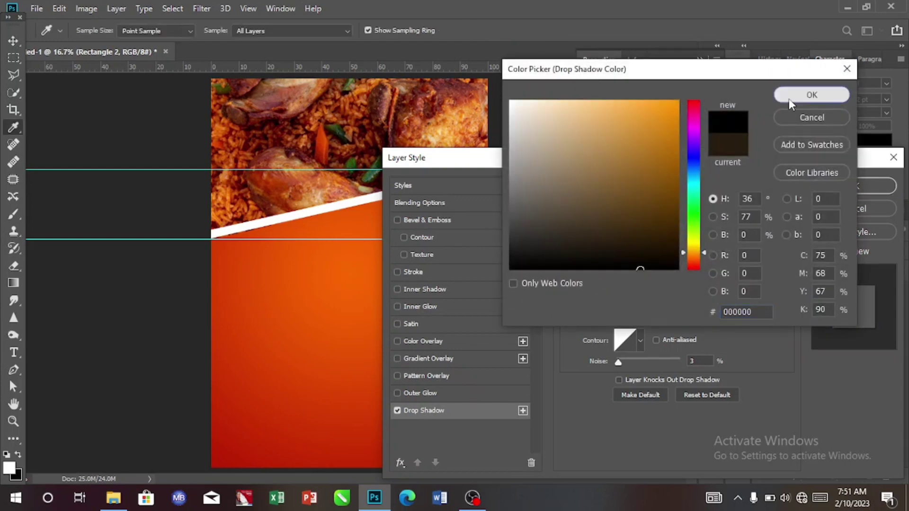
click(790, 98)
click(830, 191)
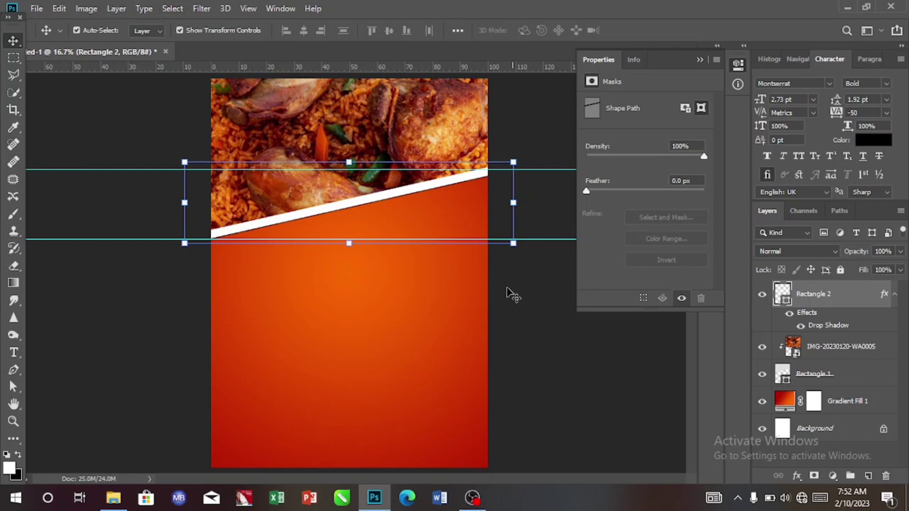
Hide the Tools panel and place two vertical guides on the canvas area just outside the page's left edge
click(286, 13)
click(324, 471)
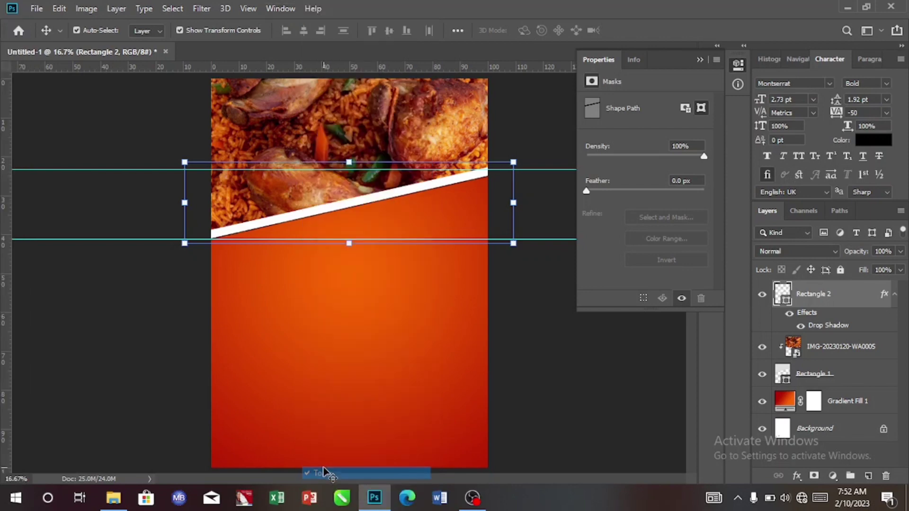
drag(10, 176, 154, 192)
drag(9, 223, 135, 229)
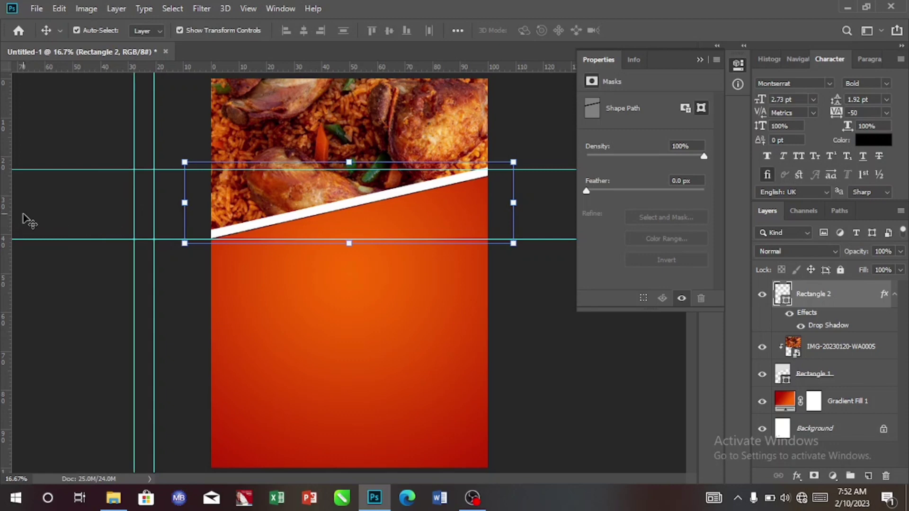
Add another vertical guide outside the page's left edge and show the Tools panel again
drag(7, 221, 110, 226)
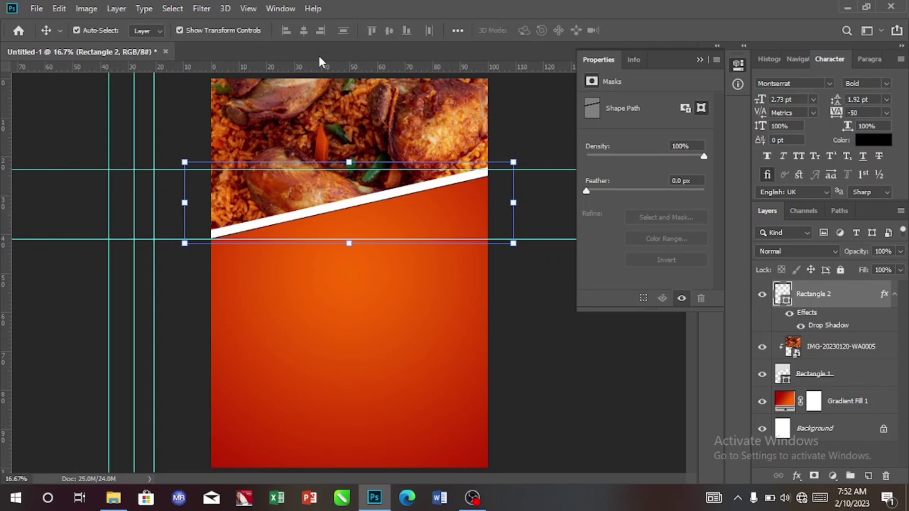
click(274, 8)
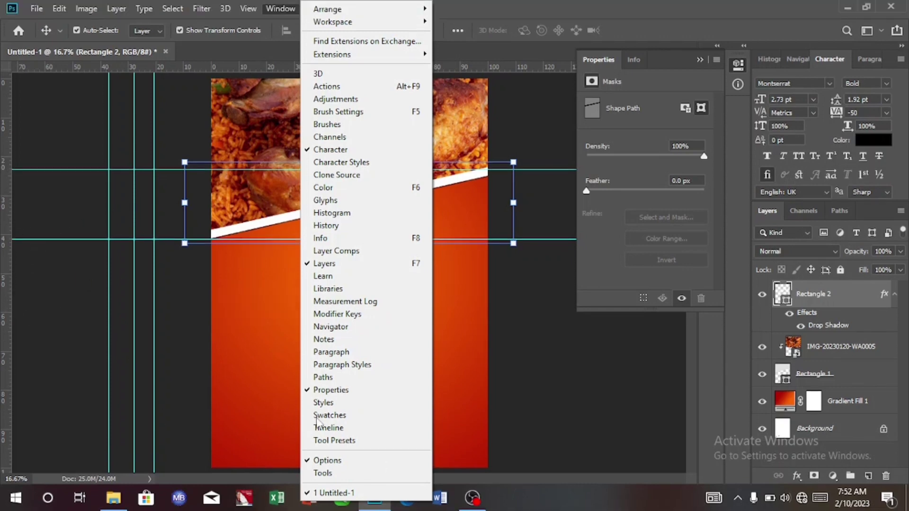
click(323, 474)
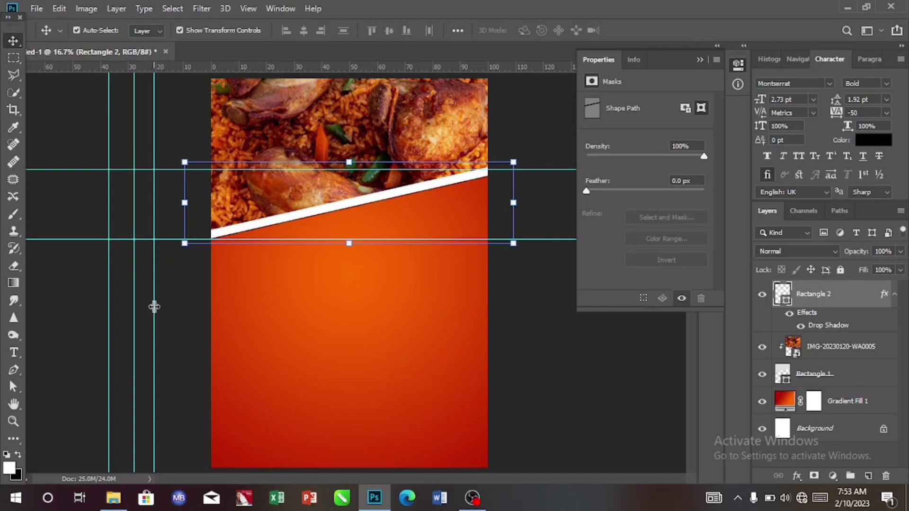
Move the closest outside guide to about 59% of the page width and add margin guides of 1.71% top and bottom, 2.408% left and right
drag(154, 307, 374, 276)
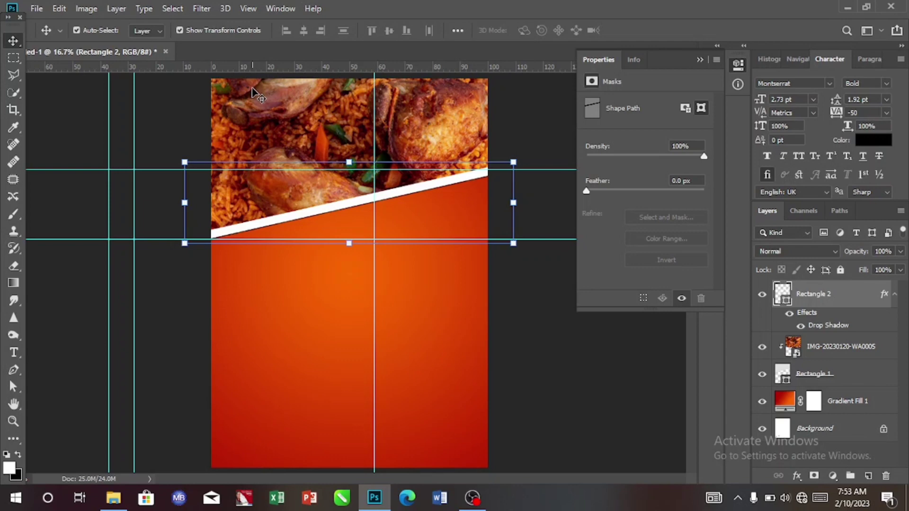
click(249, 8)
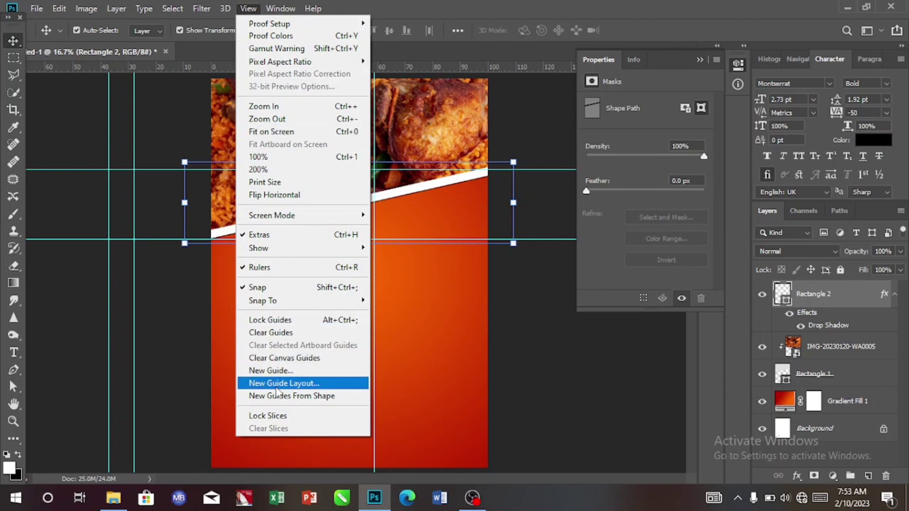
click(311, 384)
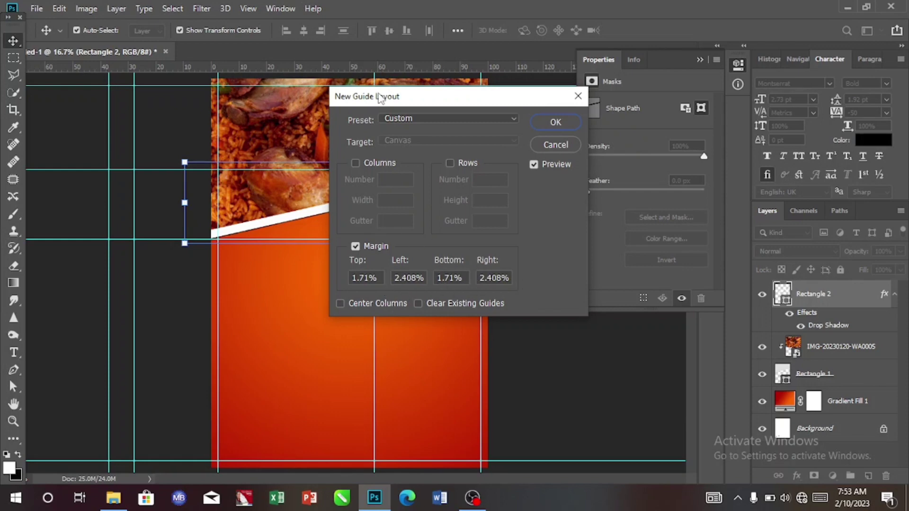
click(562, 122)
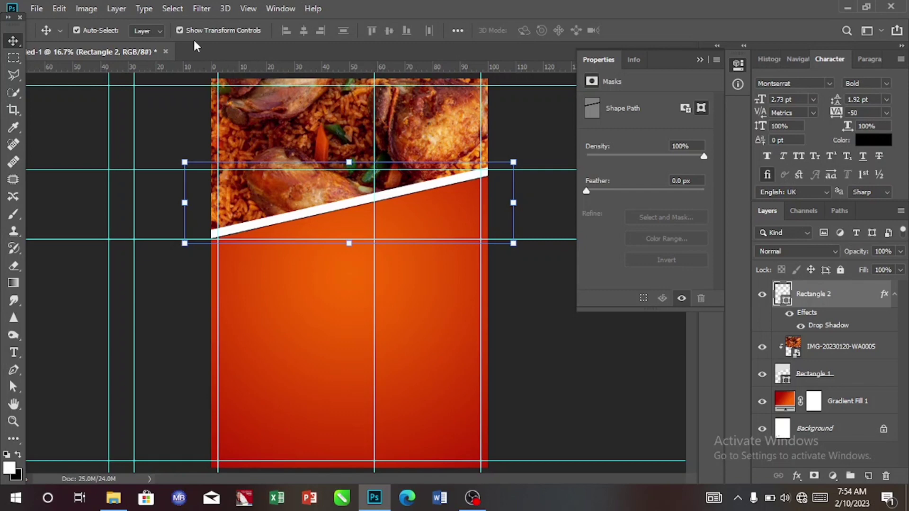
Add a margin guide layout with 2.71% top and bottom margins, and move the inner bottom guide onto the lower one
click(250, 8)
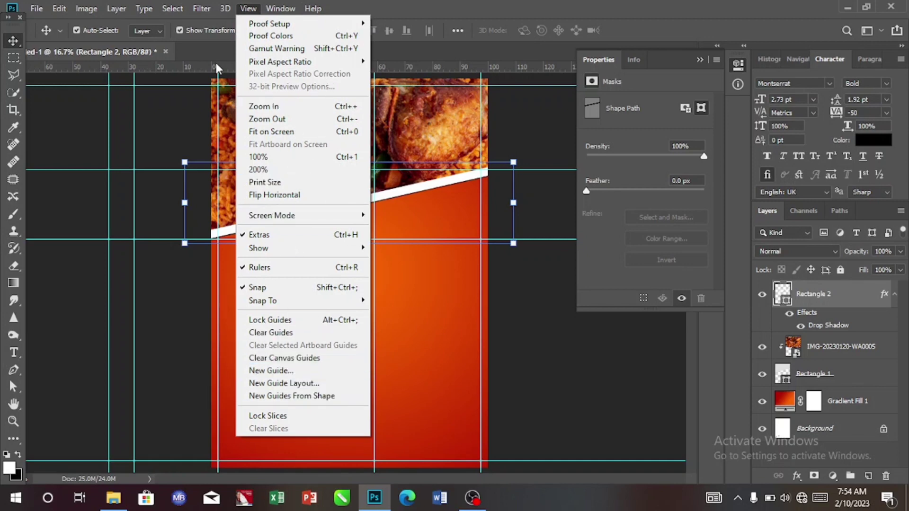
click(166, 150)
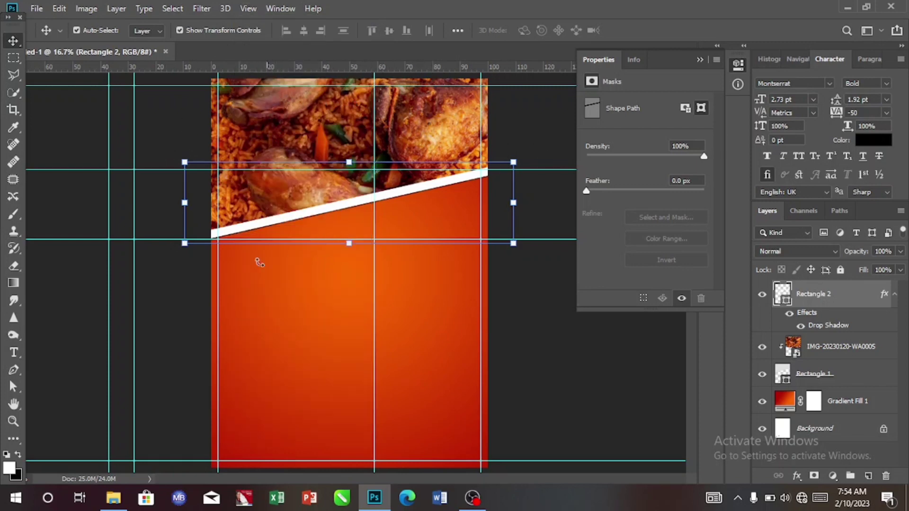
click(248, 8)
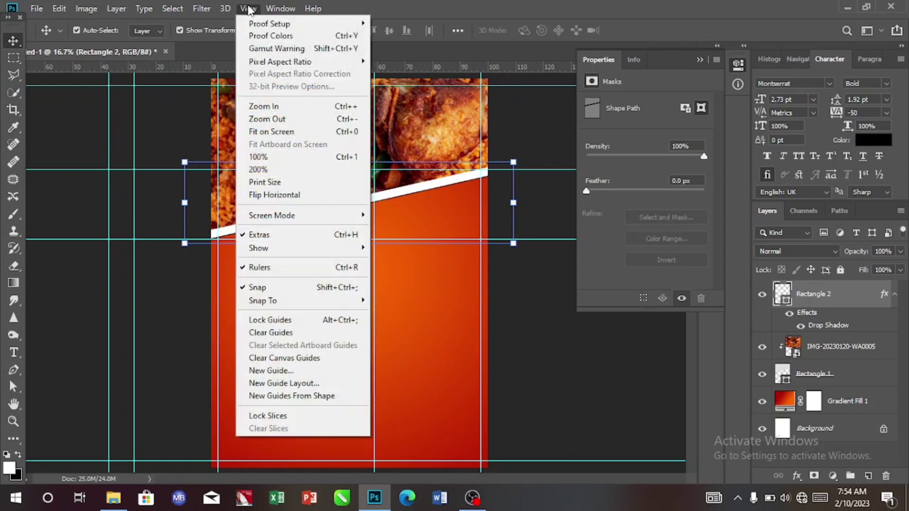
click(287, 385)
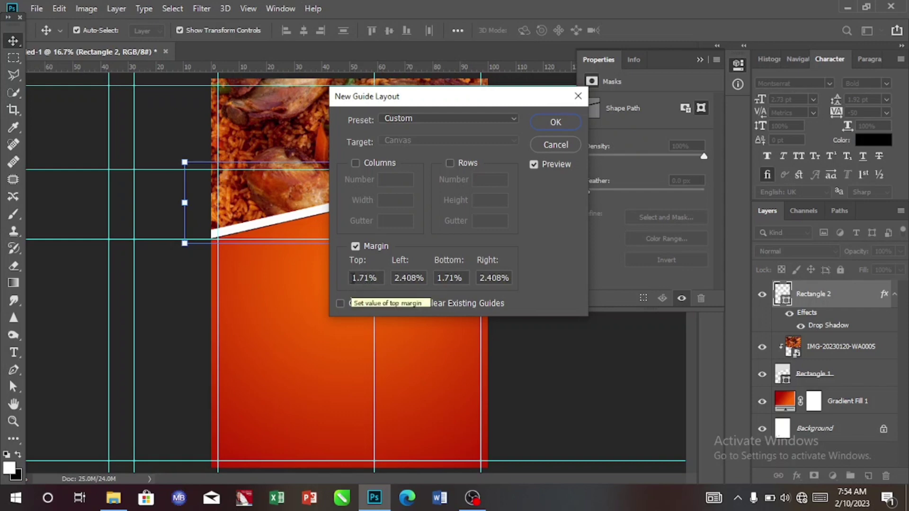
click(352, 279)
key(Right)
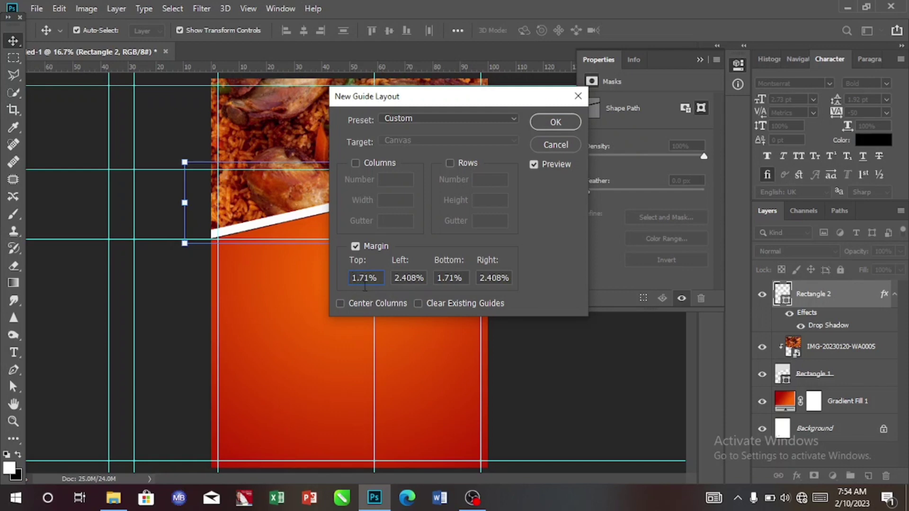
key(BackSpace)
text(2)
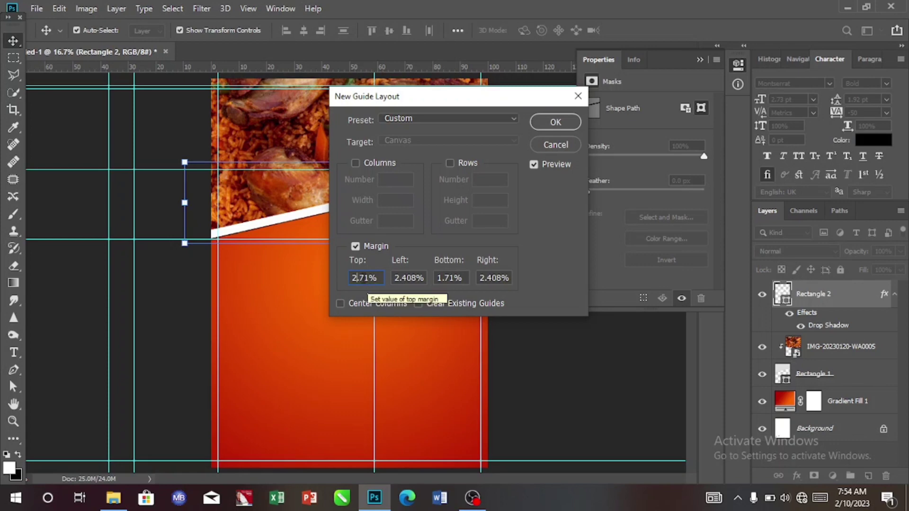
click(441, 278)
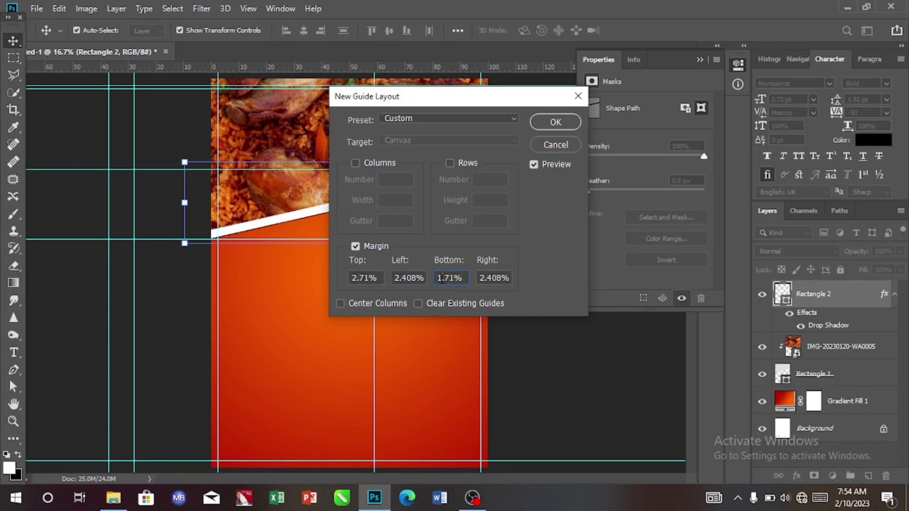
key(BackSpace)
text(2)
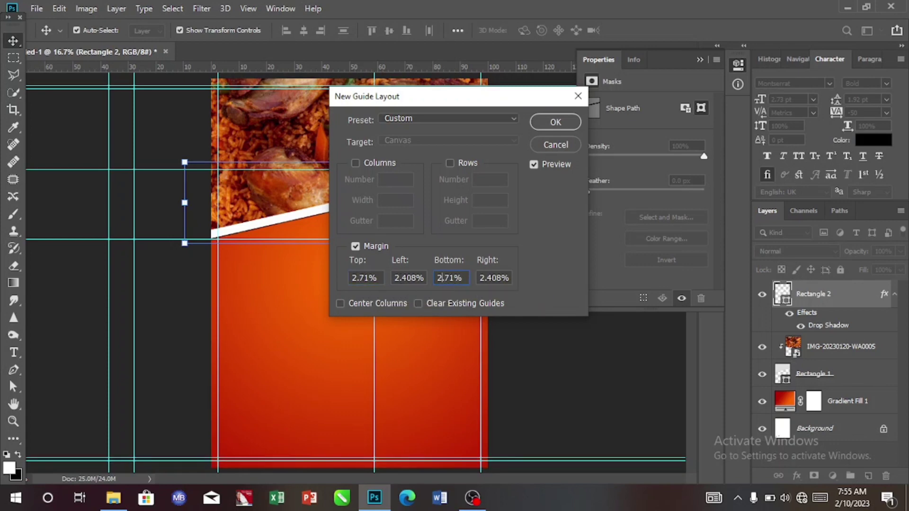
click(555, 122)
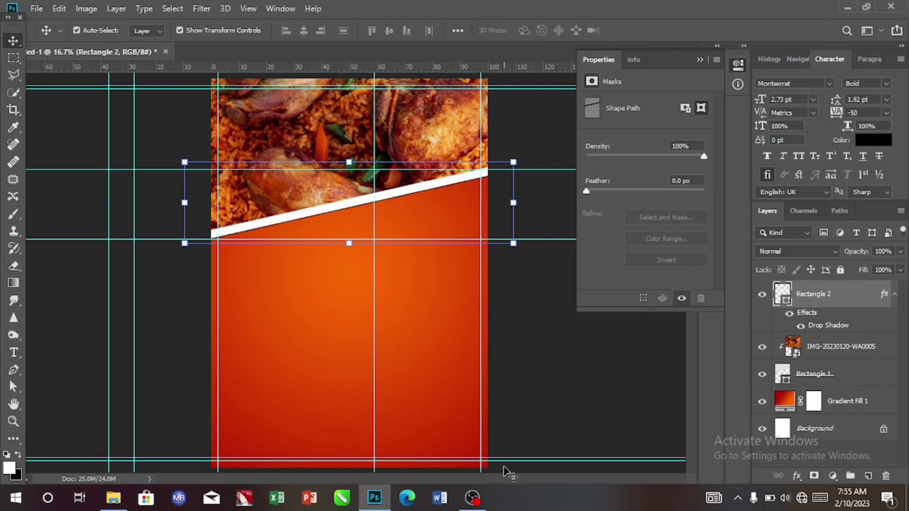
mouse_move(506, 458)
mouse_down()
mouse_move(510, 445)
mouse_move(530, 459)
mouse_move(505, 460)
mouse_up()
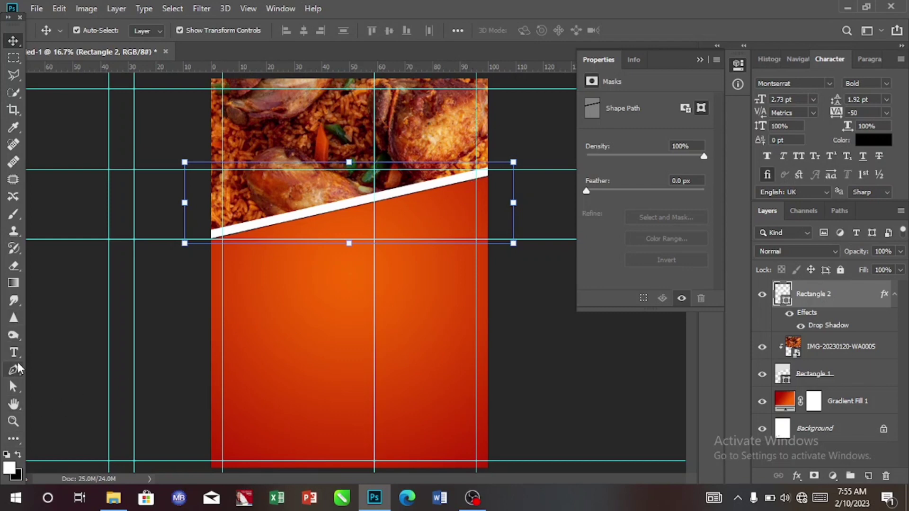
Draw a circle about 917 px wide with the Ellipse tool between the 59% and right margin guides, directly above the gradient fill layer
click(15, 438)
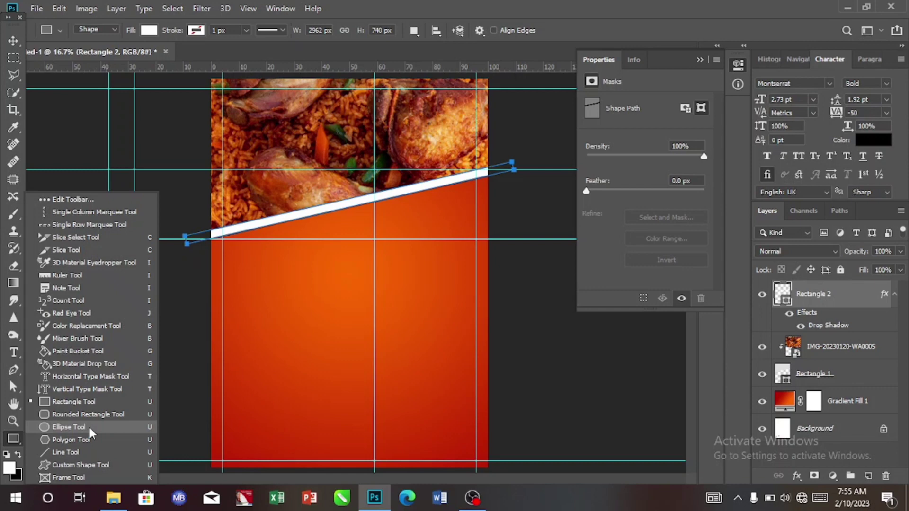
click(89, 427)
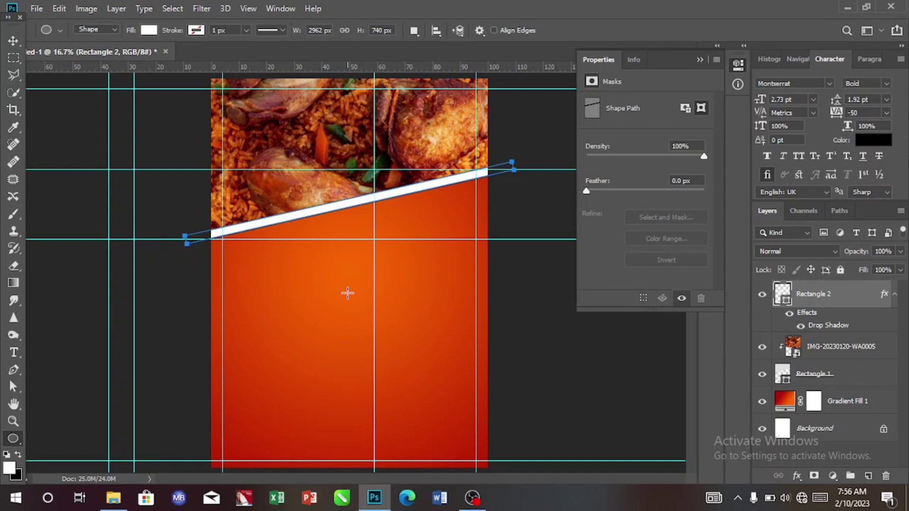
click(12, 41)
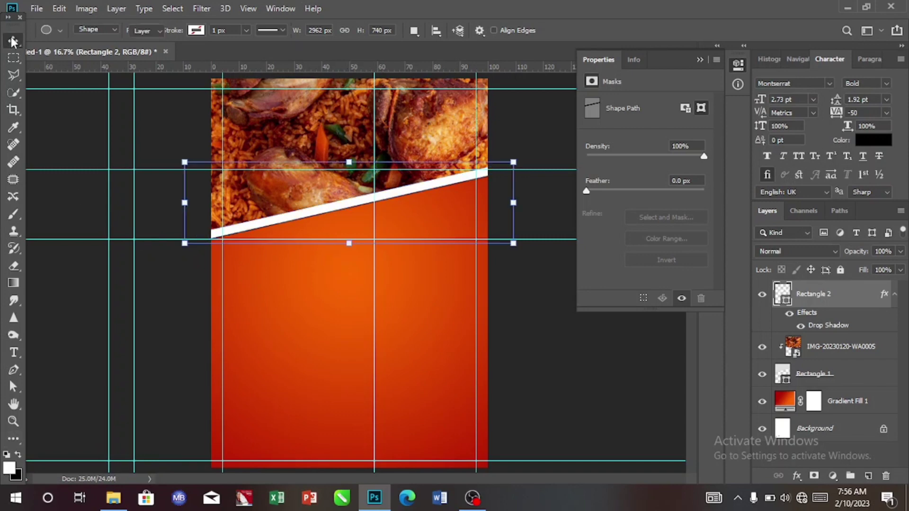
click(341, 296)
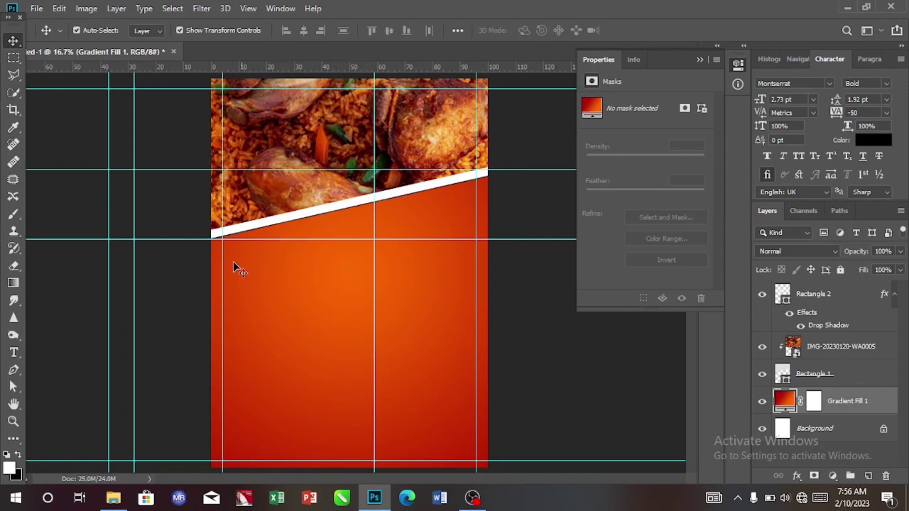
key(u)
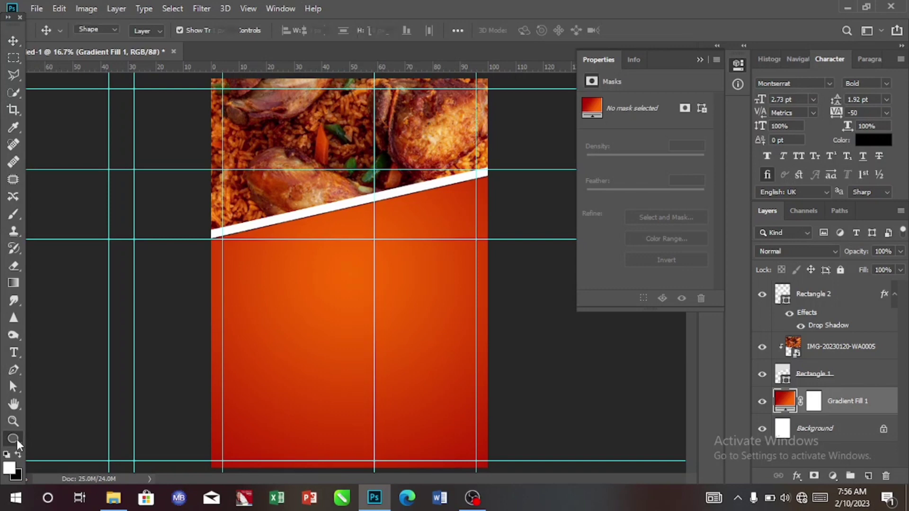
click(17, 440)
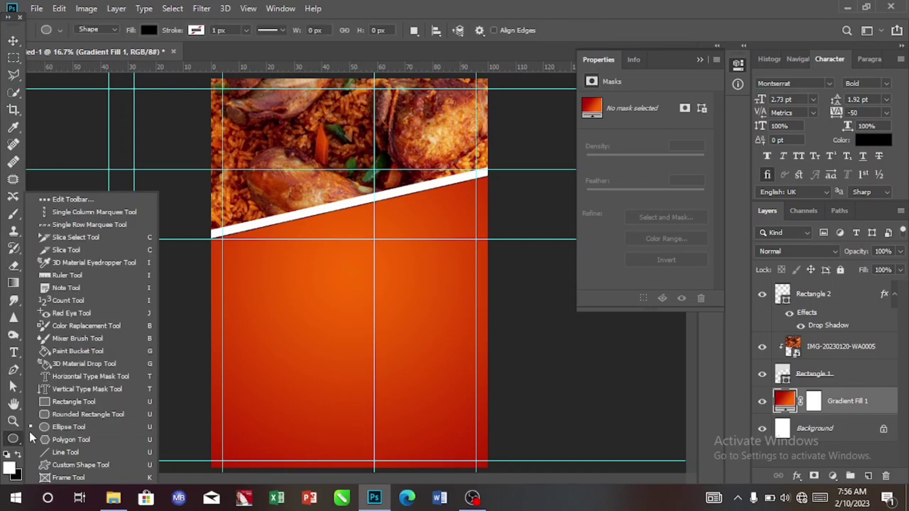
click(62, 426)
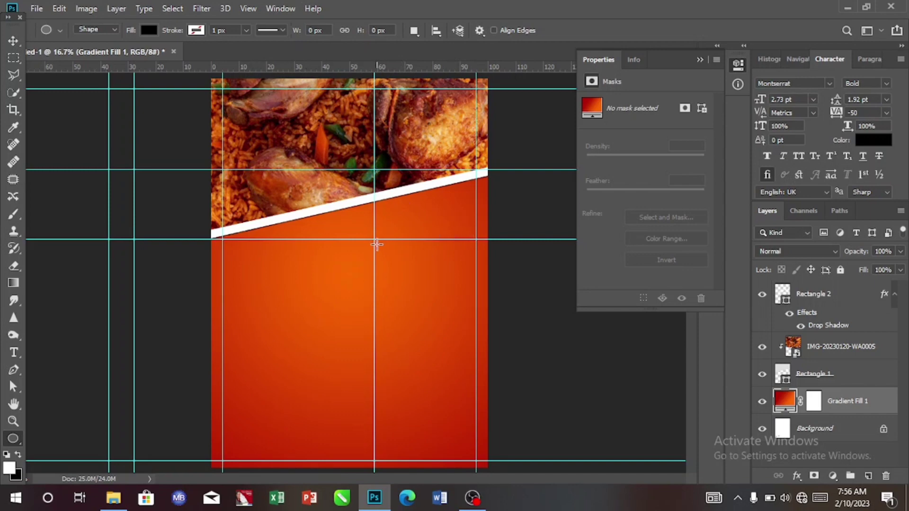
drag(374, 239, 475, 377)
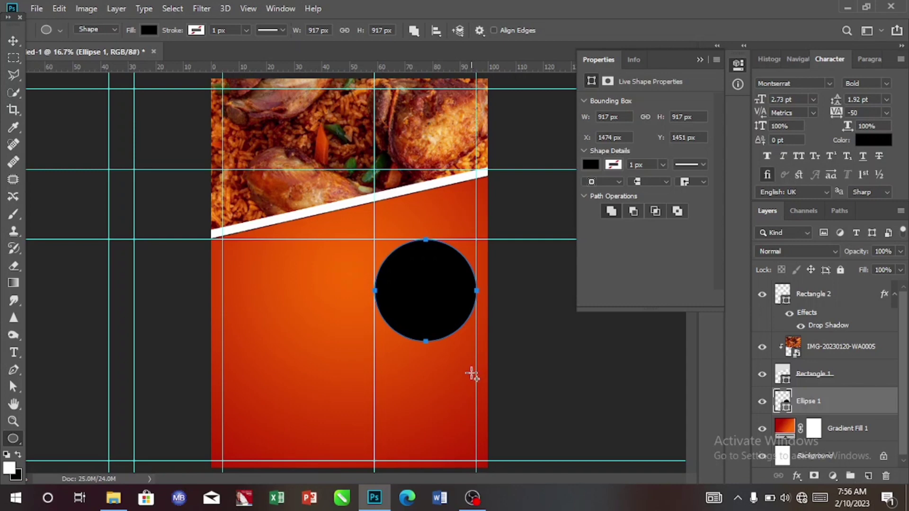
Fill the circle with light grey and set its stroke colour to near-white, hex fdfafc
click(592, 166)
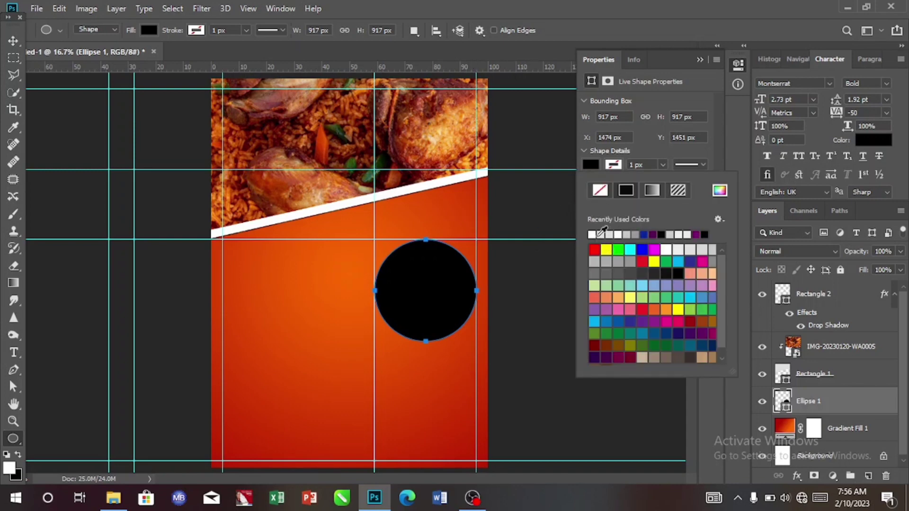
click(600, 234)
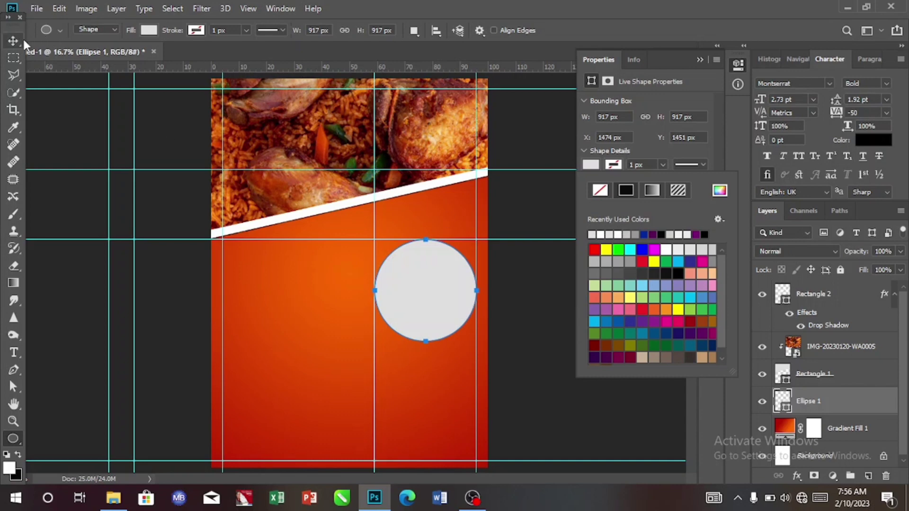
click(614, 165)
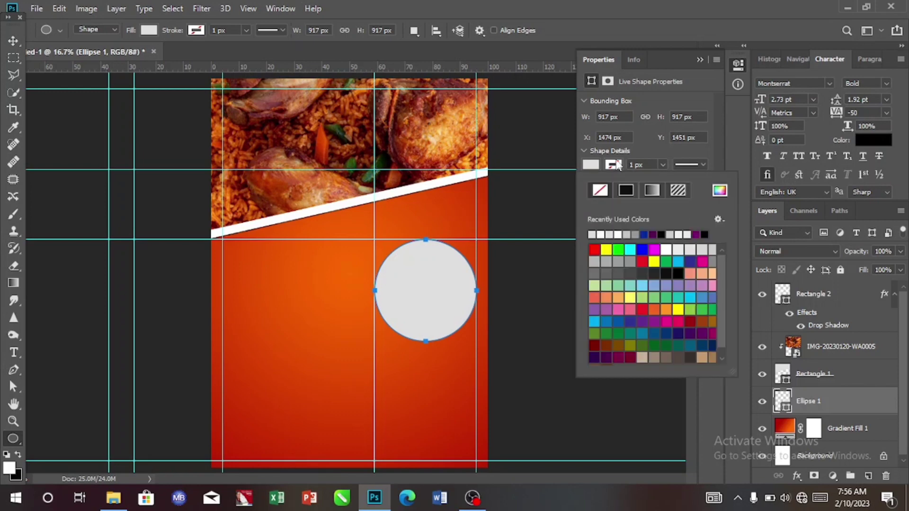
click(720, 190)
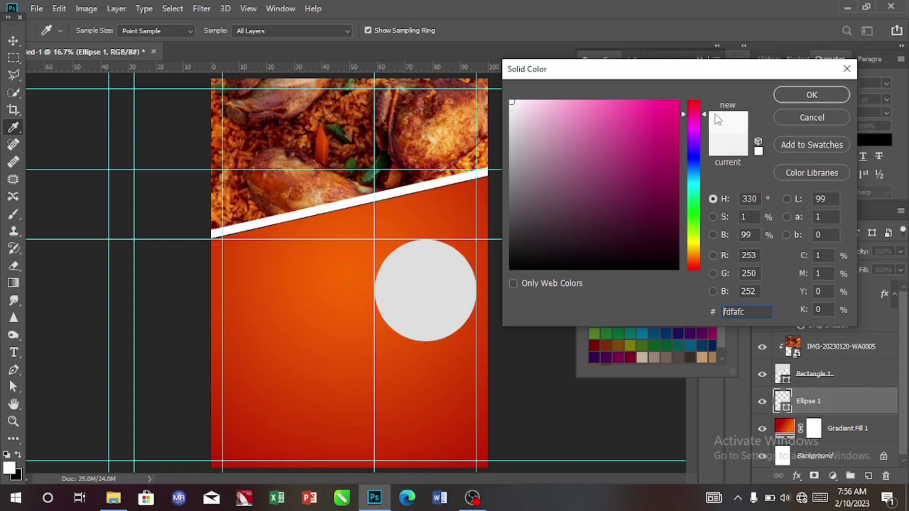
click(803, 95)
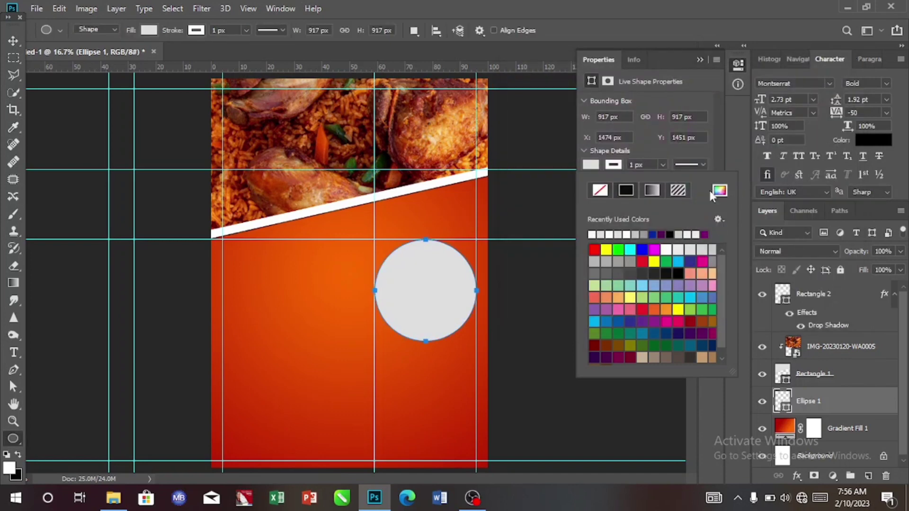
Set the circle's stroke width to 7.41 px
click(662, 165)
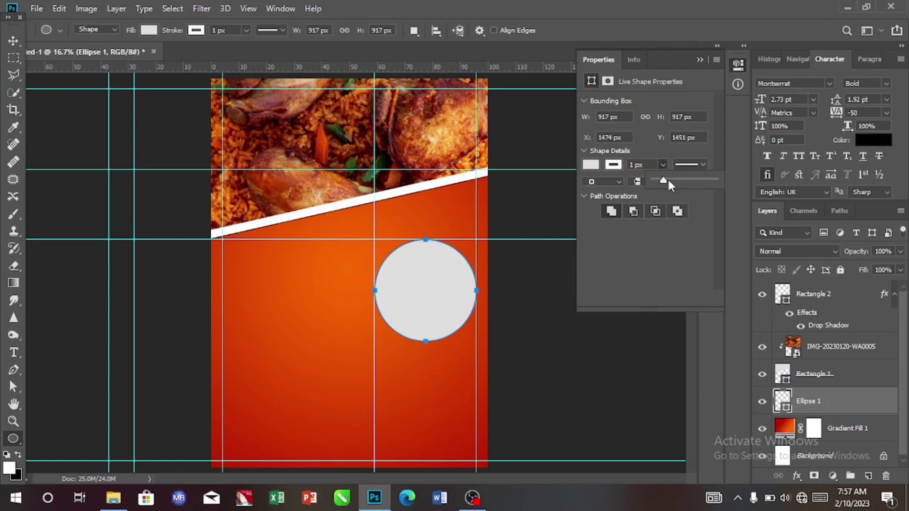
drag(664, 178, 663, 179)
click(664, 165)
click(614, 165)
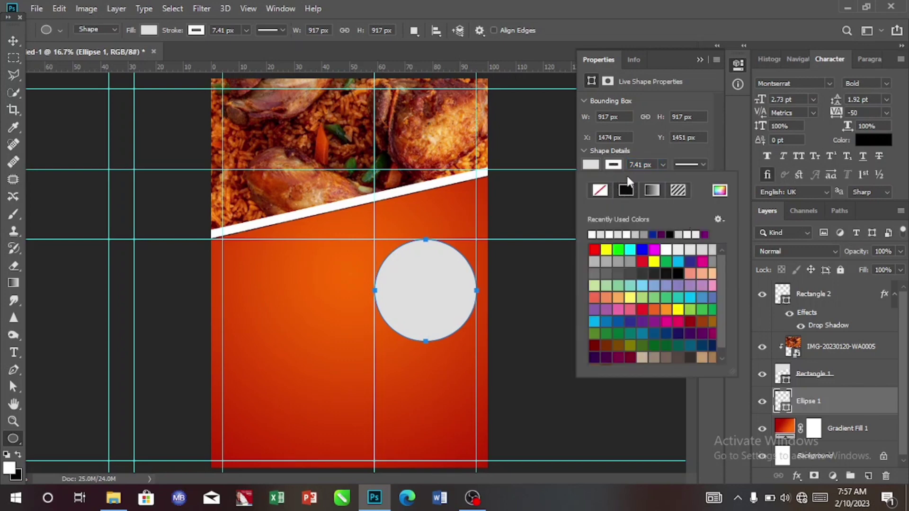
Set the circle's stroke width to 10.14 px
click(12, 40)
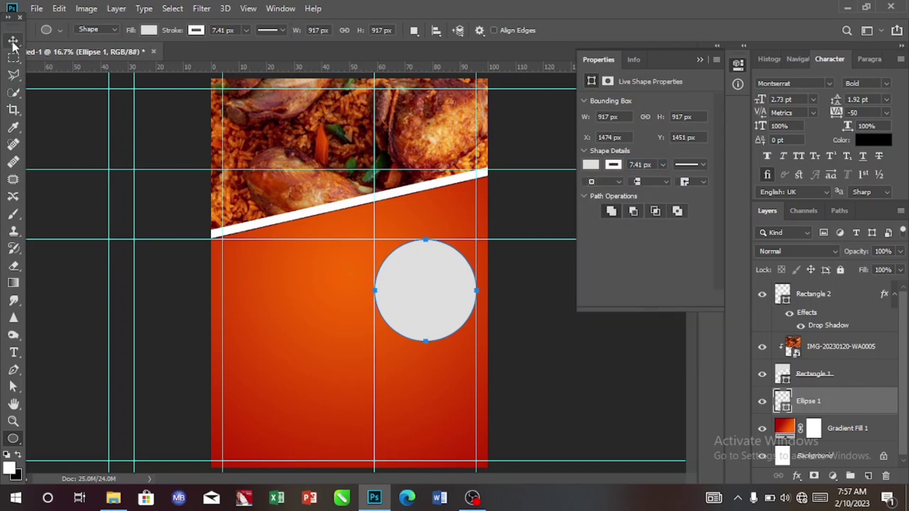
click(13, 40)
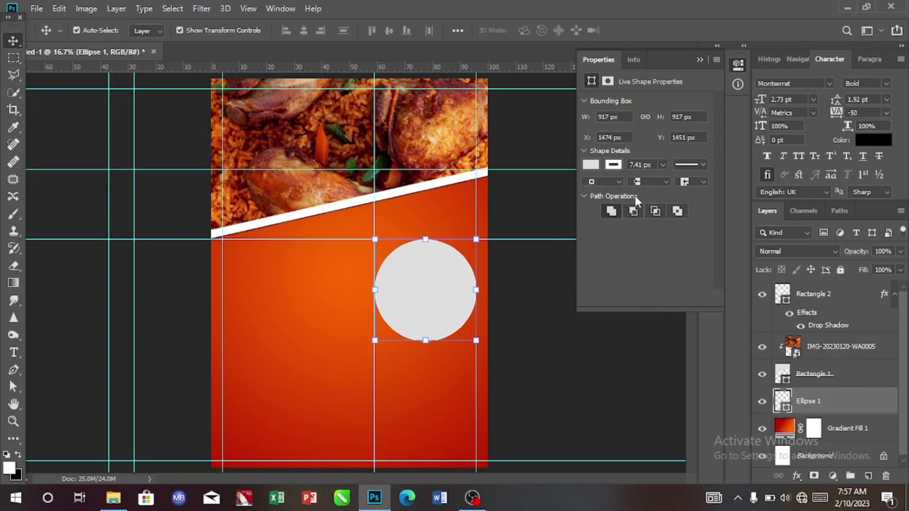
click(663, 165)
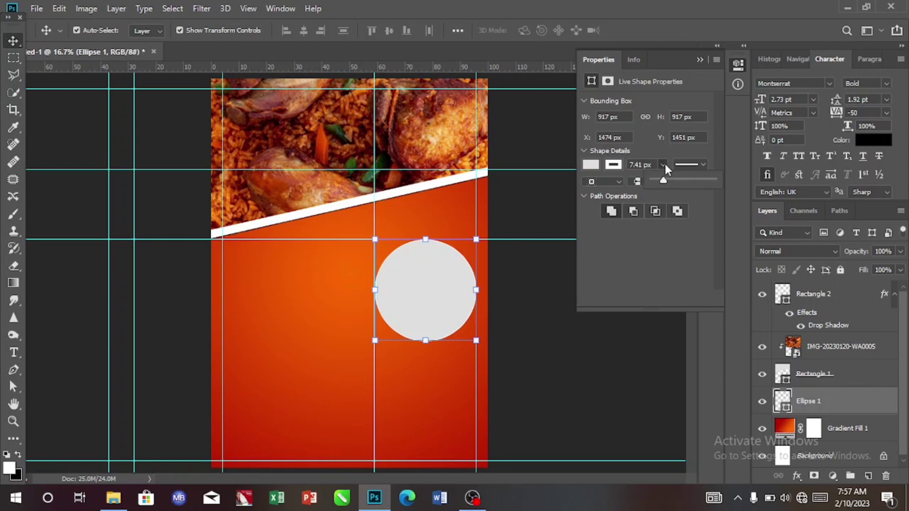
click(667, 178)
click(337, 266)
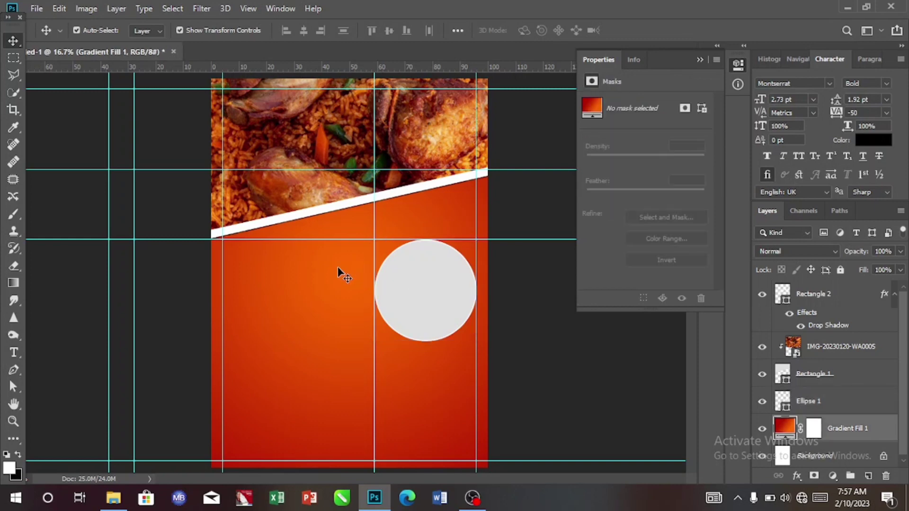
Duplicate the circle twice and stack the three circles in one column between the 59% and right margin guides, reaching the bottom margin guide
click(424, 299)
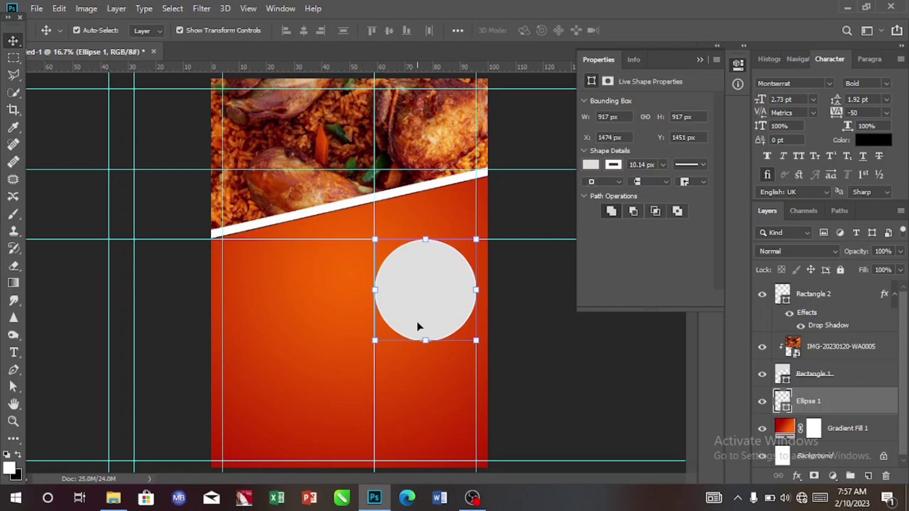
key(ctrl)
key(ctrl+j)
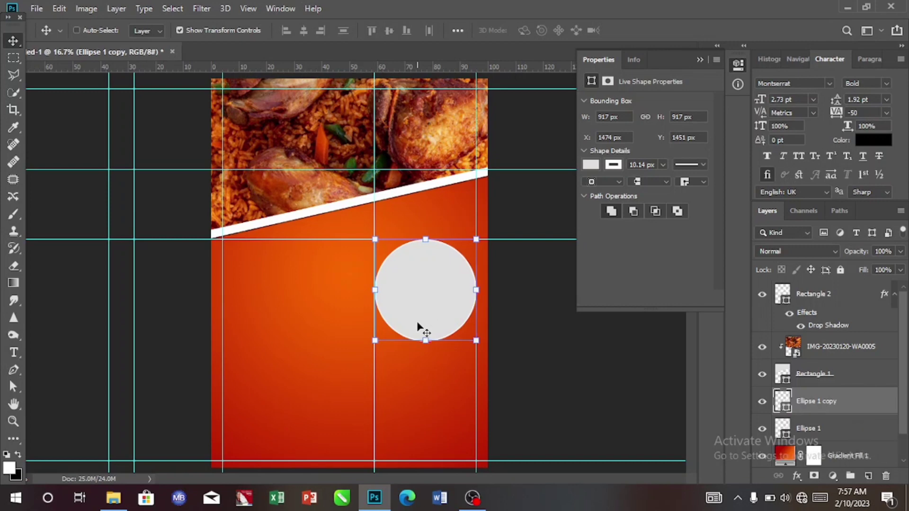
alt+drag(417, 325, 417, 440)
click(427, 311)
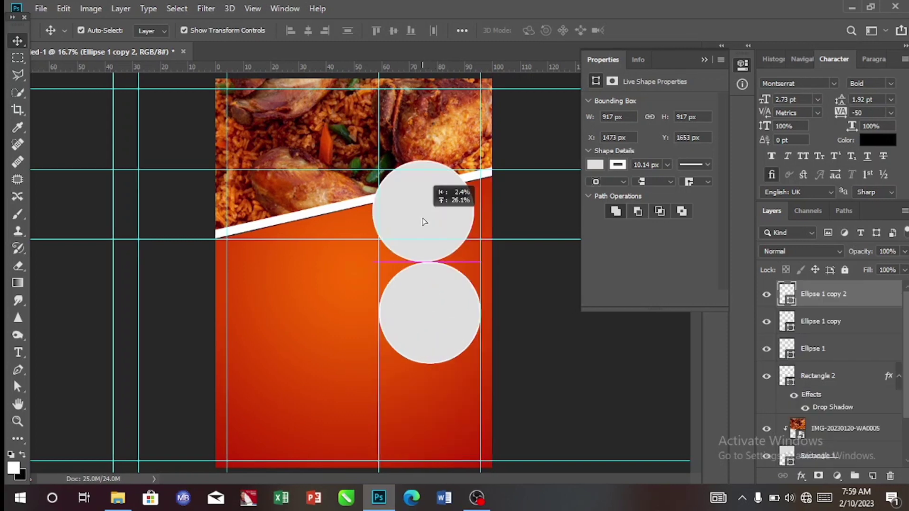
drag(418, 219, 429, 222)
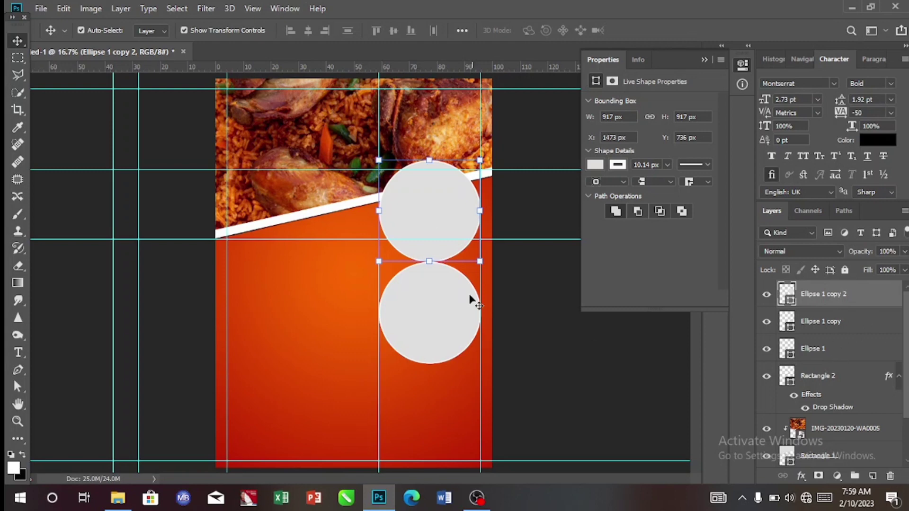
click(432, 335)
drag(432, 331, 429, 430)
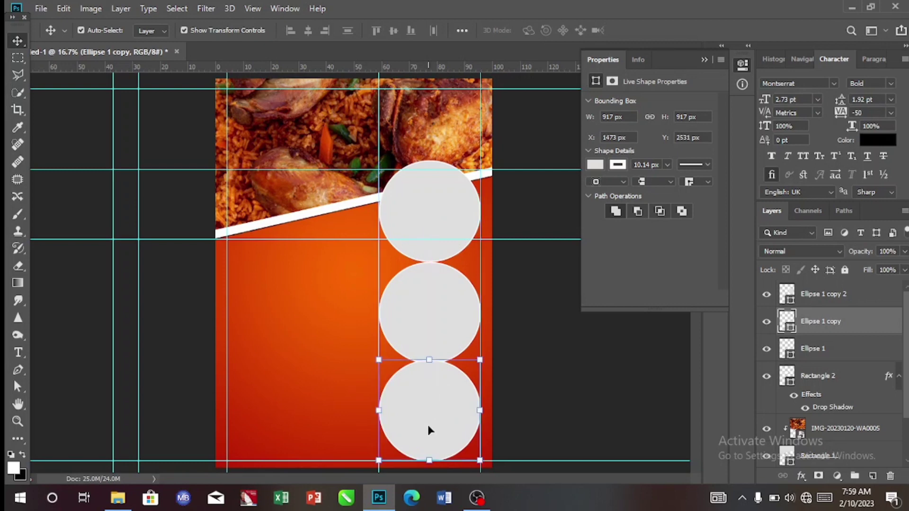
Nudge the circles apart so small even gaps separate them, with the top circle at Y 622 px
click(449, 232)
key(shift+Up)
key(shift+Up)
key(shift+Up)
key(shift+Up)
key(Up)
key(Up)
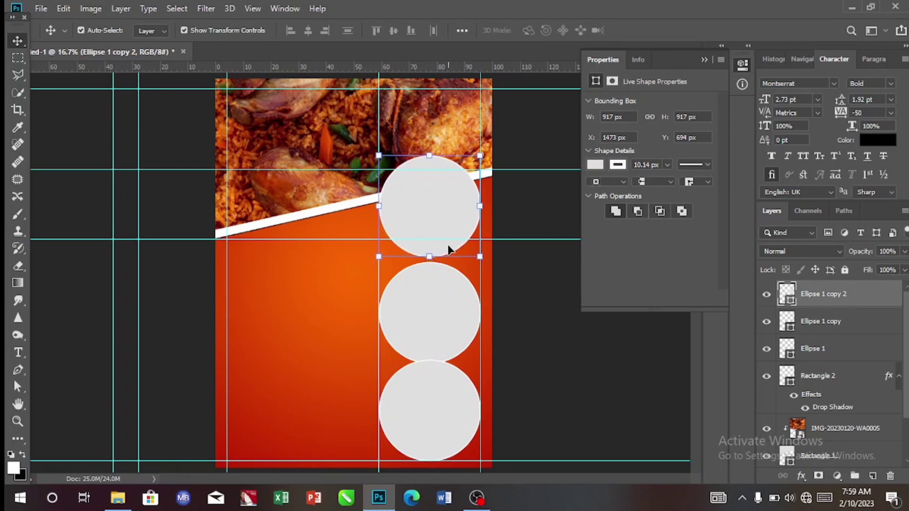
key(shift+Up)
key(shift+Up)
key(shift+Up)
key(shift+Up)
key(shift+Up)
key(shift+Up)
key(shift+Up)
key(Up)
key(Up)
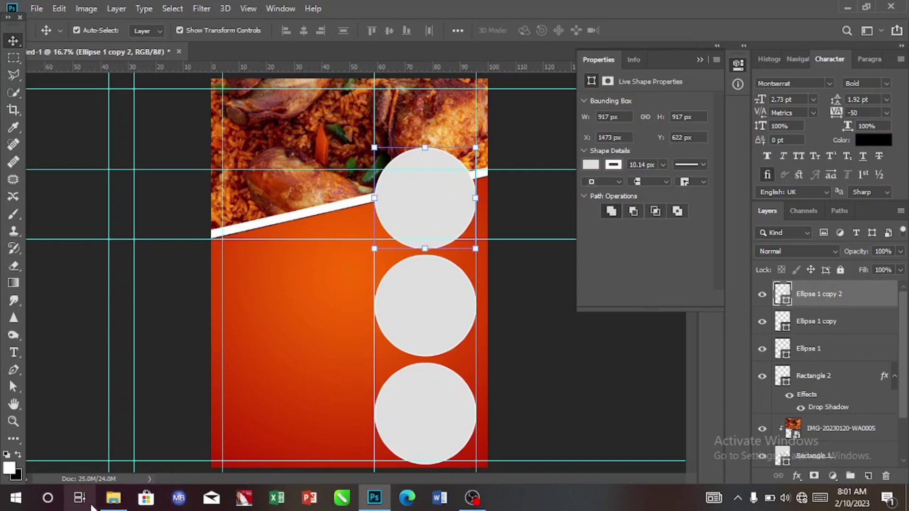
Place the photo IMG-20230120-WA0003 from the Documents folder over the top circle, scaled to 57.80%
click(114, 498)
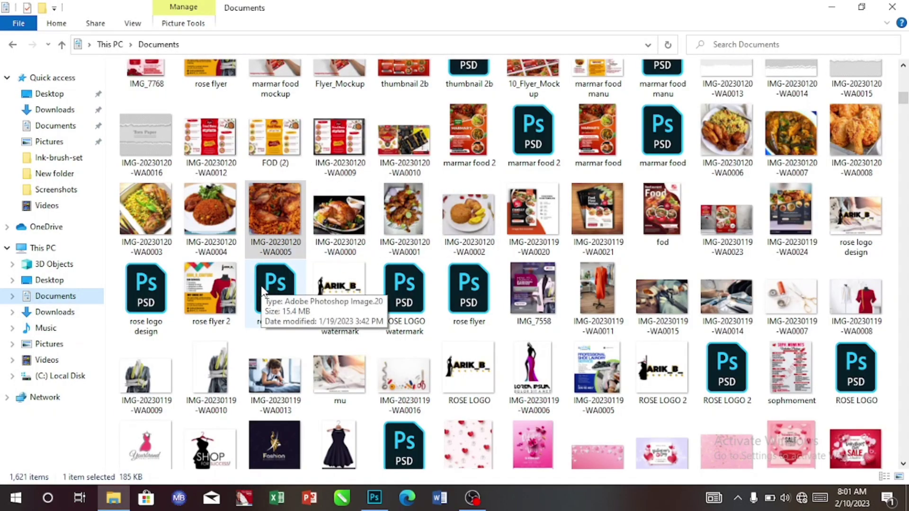
click(157, 216)
drag(157, 214, 404, 279)
drag(418, 242, 418, 240)
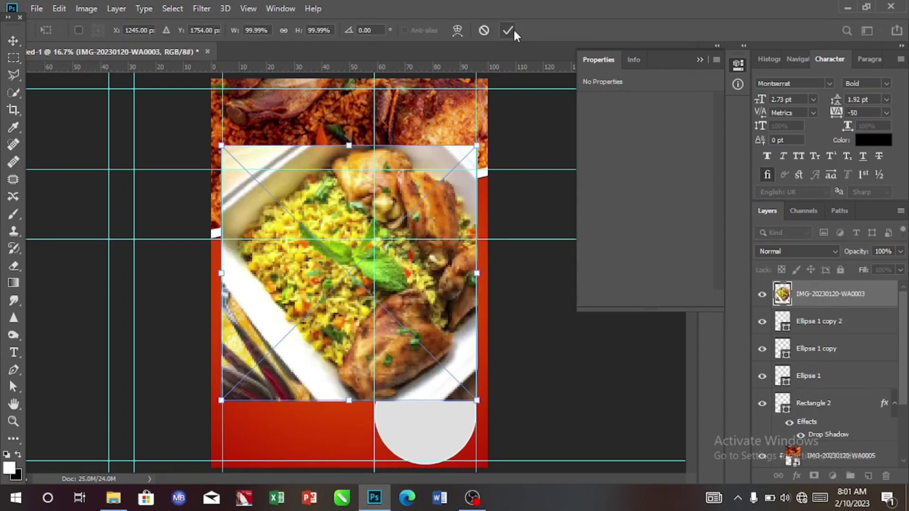
drag(477, 144, 374, 248)
drag(316, 329, 430, 202)
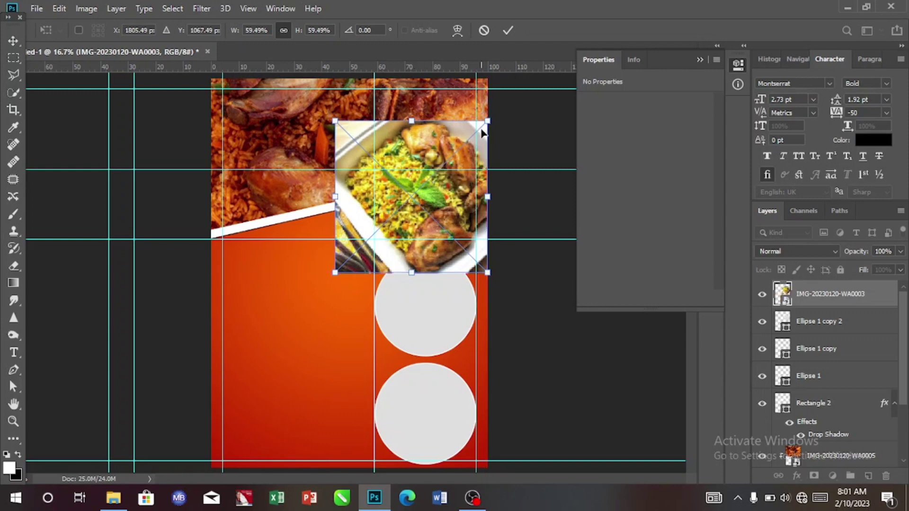
drag(487, 122, 482, 126)
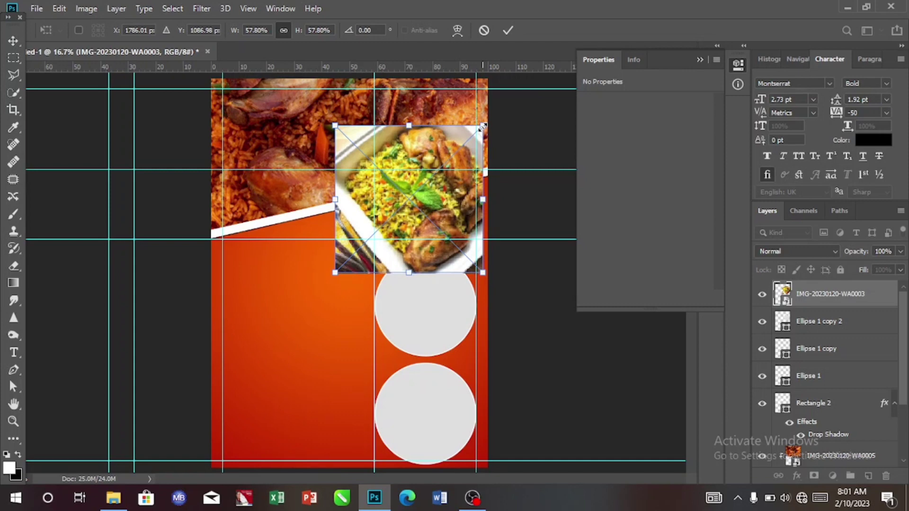
click(508, 30)
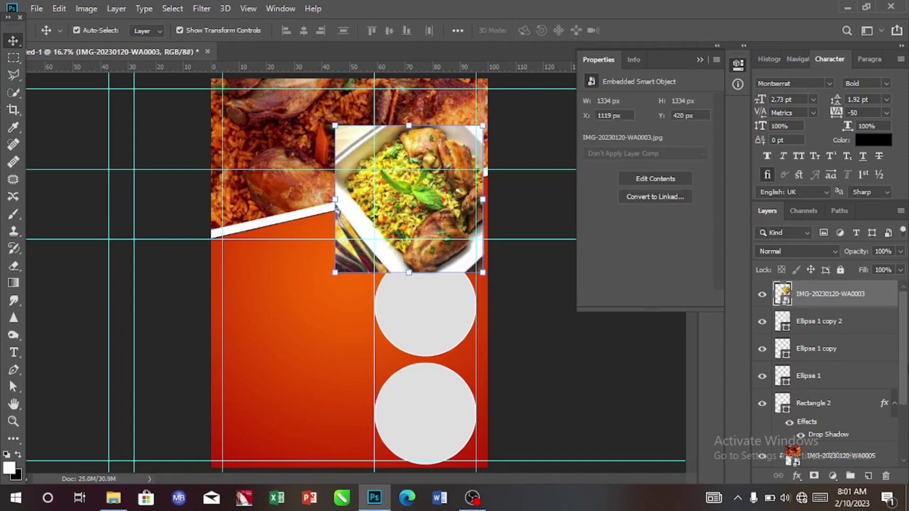
Clip the yellow rice photo to the top circle and refit it inside at 48.97% scale
right_click(879, 292)
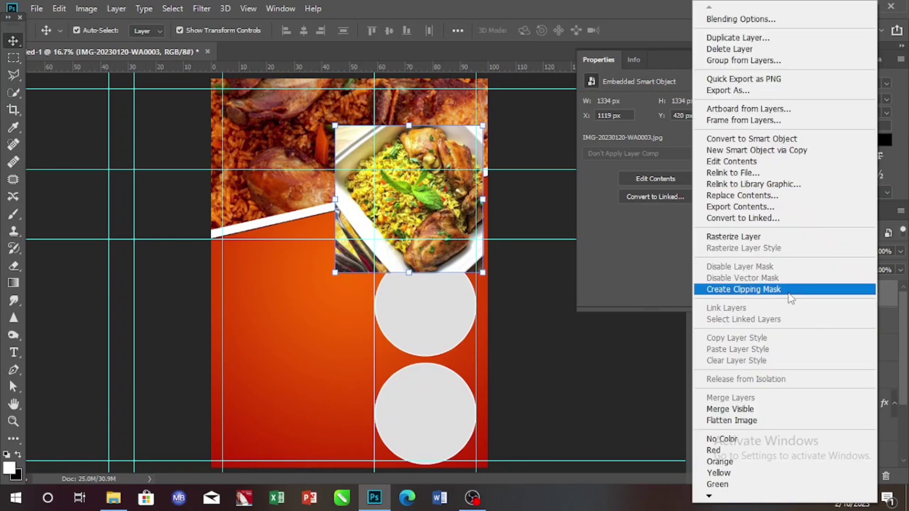
click(790, 297)
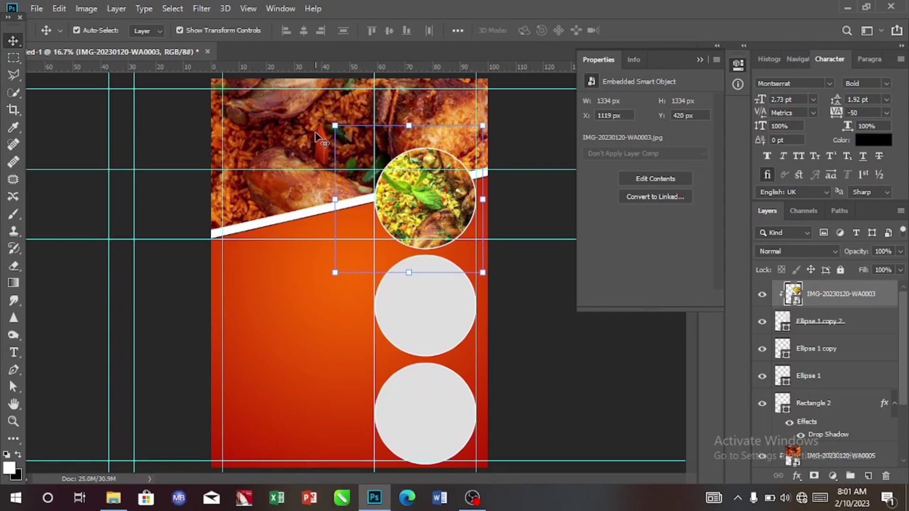
drag(332, 127, 351, 154)
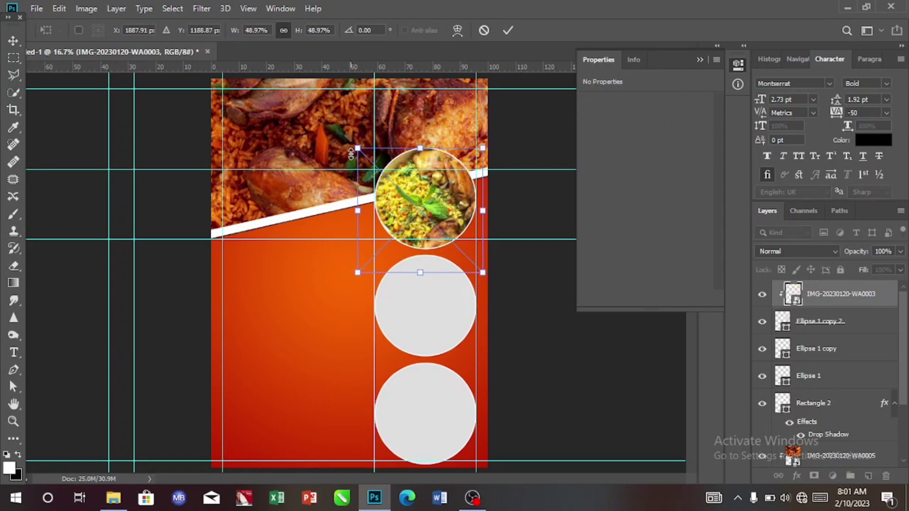
drag(399, 202, 397, 198)
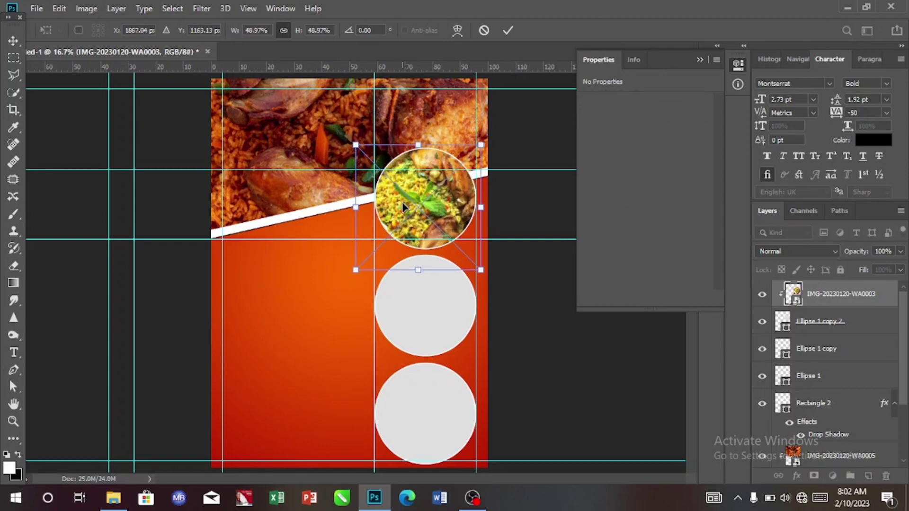
click(509, 29)
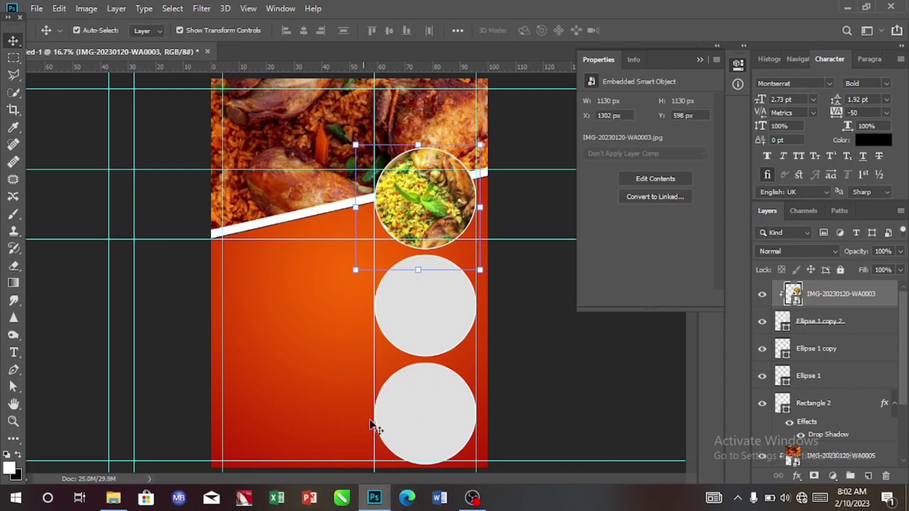
Set the top circle's stroke width to 30 px
click(854, 326)
click(663, 164)
drag(666, 177, 667, 177)
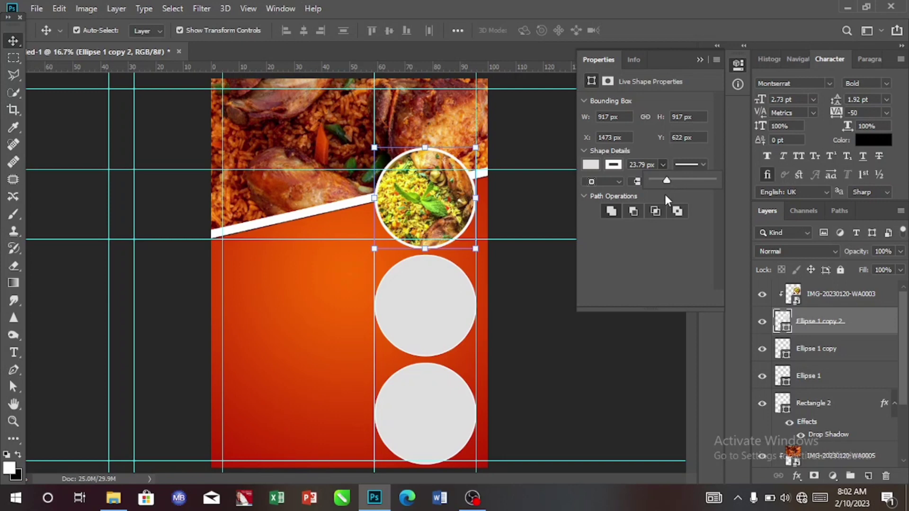
drag(669, 180, 670, 180)
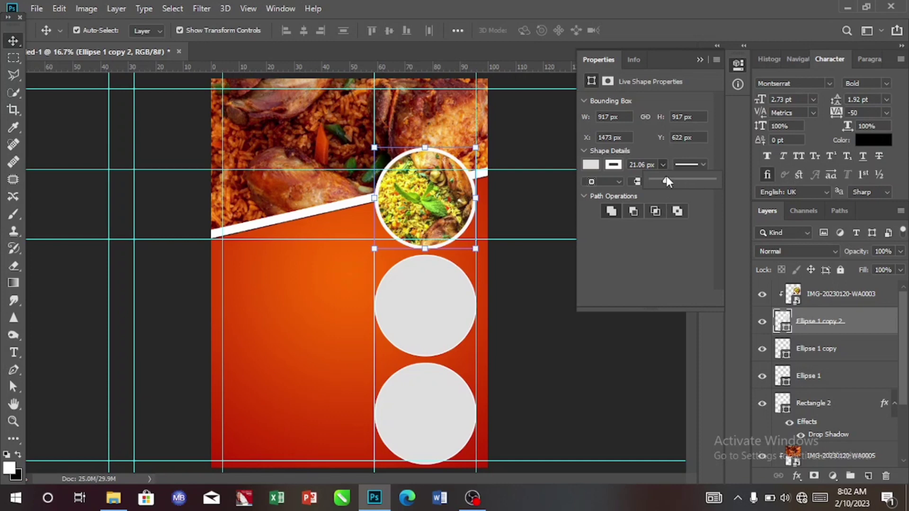
drag(668, 177, 668, 178)
click(645, 167)
key(BackSpace)
key(BackSpace)
key(BackSpace)
key(BackSpace)
key(BackSpace)
text(30)
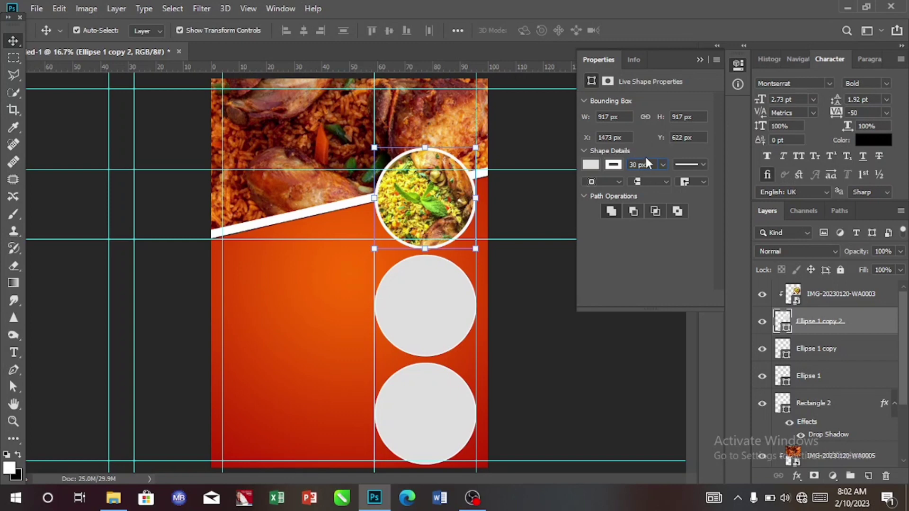
Place the photo IMG-20230120-WA0007 over the middle circle at about 54% scale and clip it to that circle
click(432, 305)
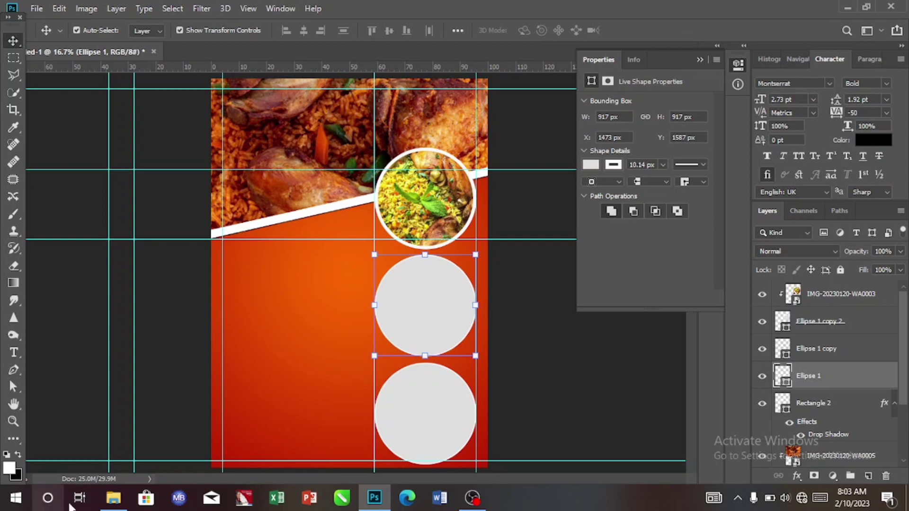
click(113, 498)
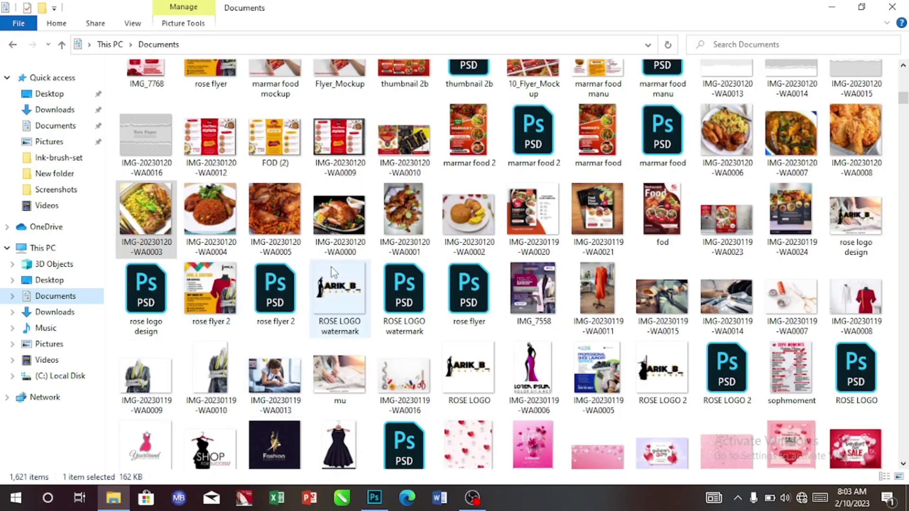
drag(797, 128, 402, 378)
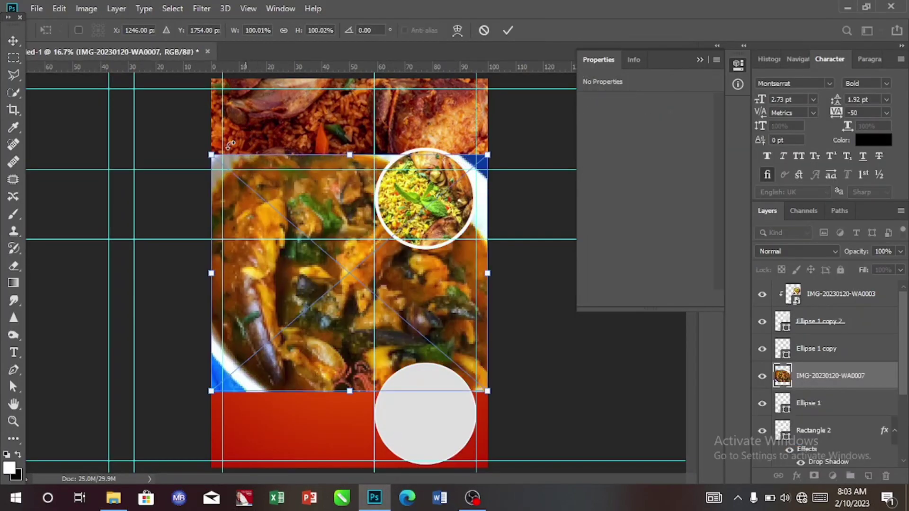
drag(211, 155, 331, 270)
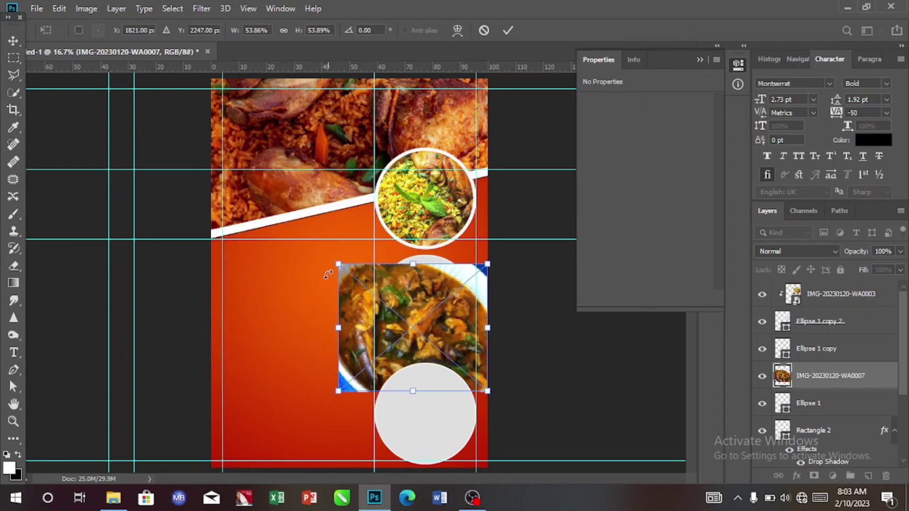
drag(402, 350, 421, 326)
click(507, 31)
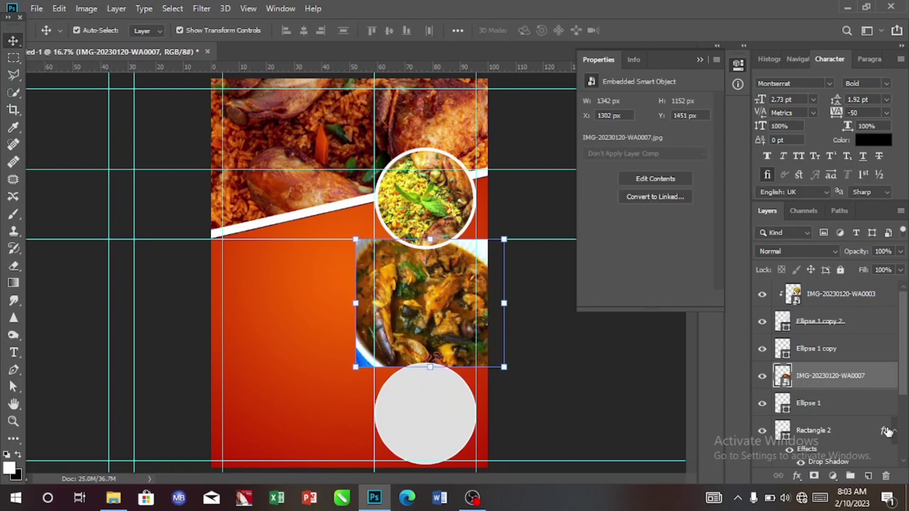
right_click(887, 383)
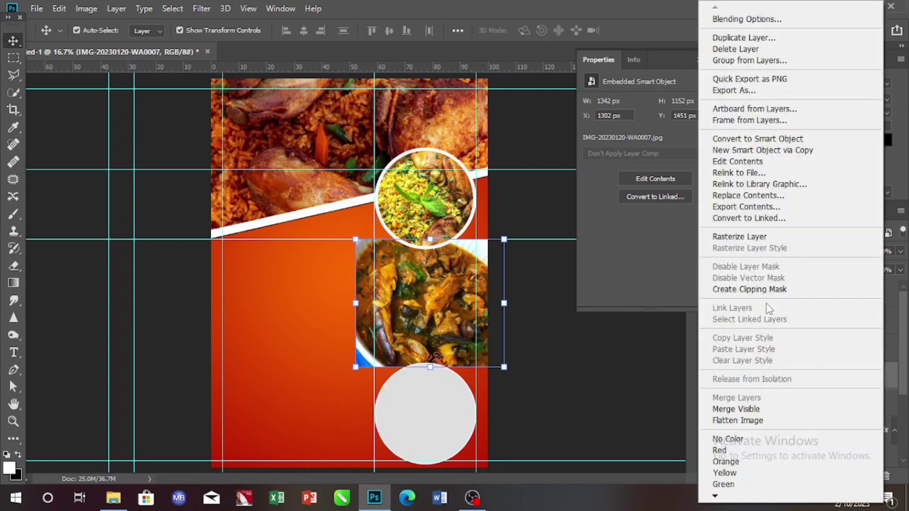
click(779, 290)
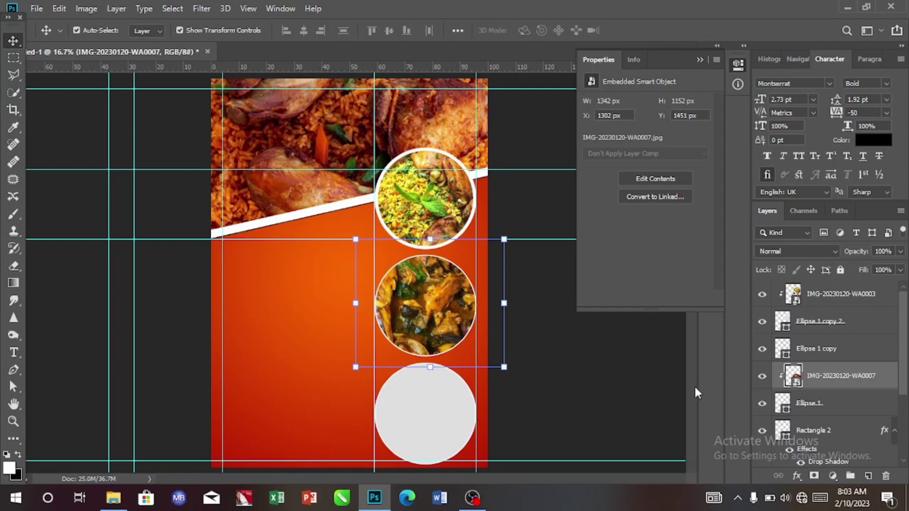
Set the middle circle's stroke width to 30 px
click(843, 410)
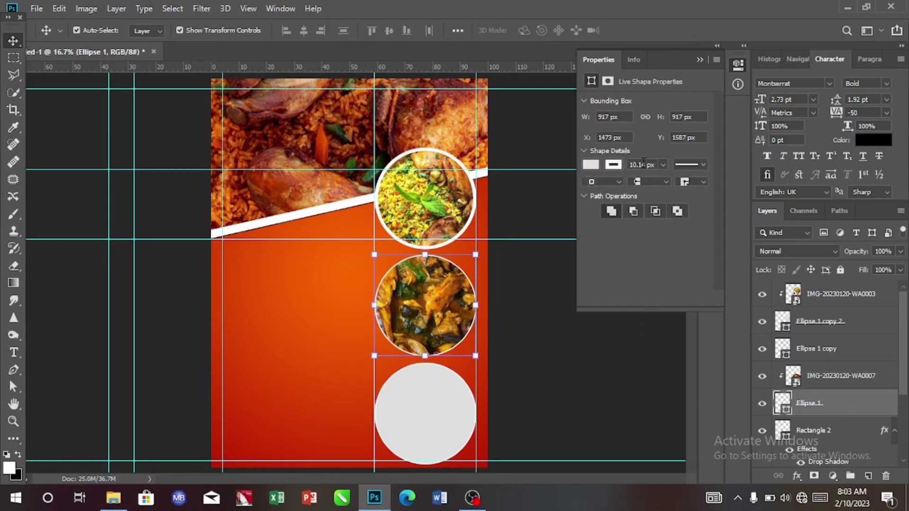
key(BackSpace)
key(BackSpace)
key(BackSpace)
key(BackSpace)
key(BackSpace)
key(BackSpace)
text(30)
click(316, 356)
Place the photo IMG-20230120-WA0000 over the bottom circle at 44.85% scale and clip it to that circle
drag(445, 424, 446, 427)
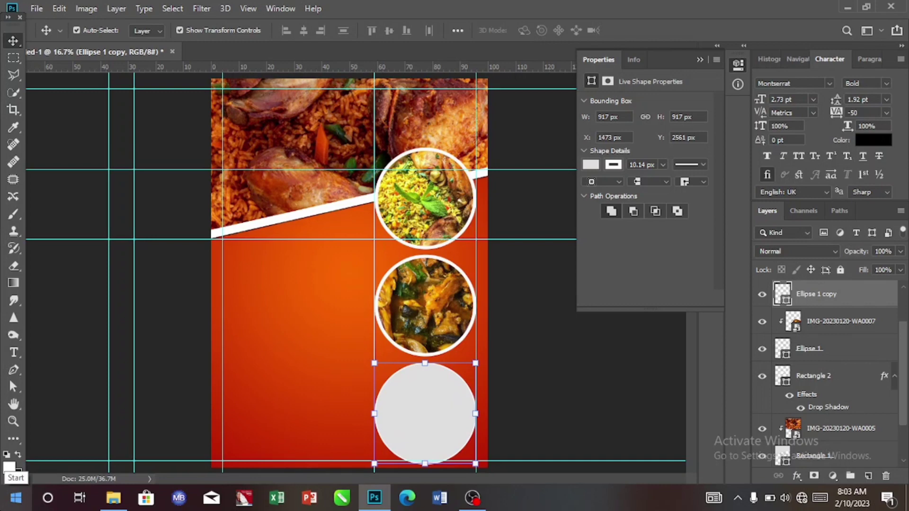
click(114, 497)
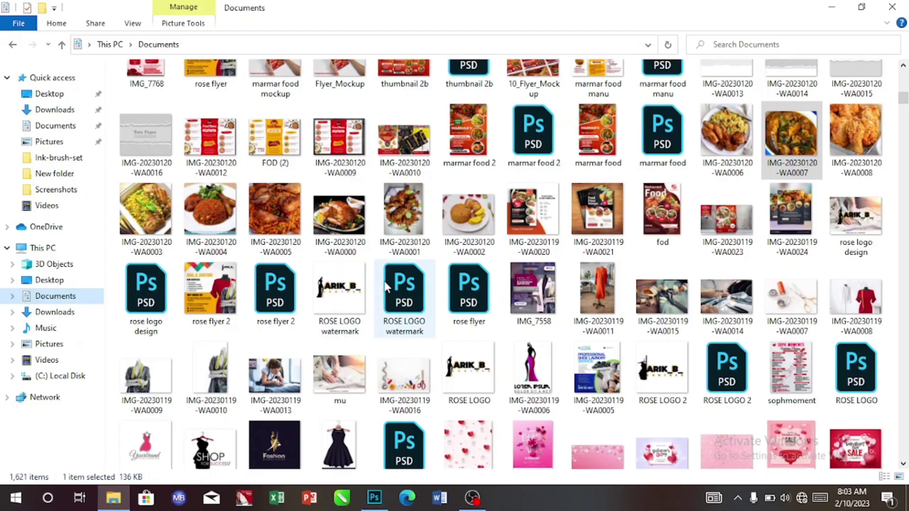
drag(342, 240, 356, 271)
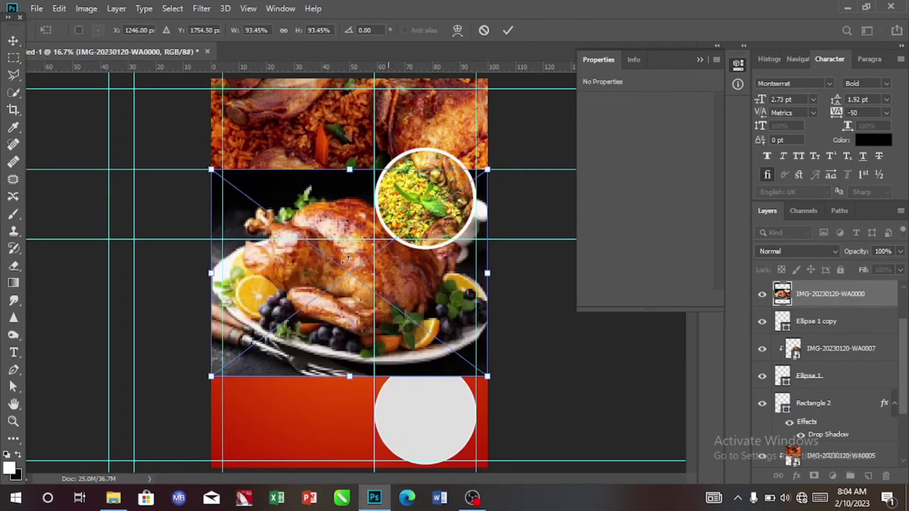
drag(211, 169, 356, 278)
drag(415, 311, 421, 400)
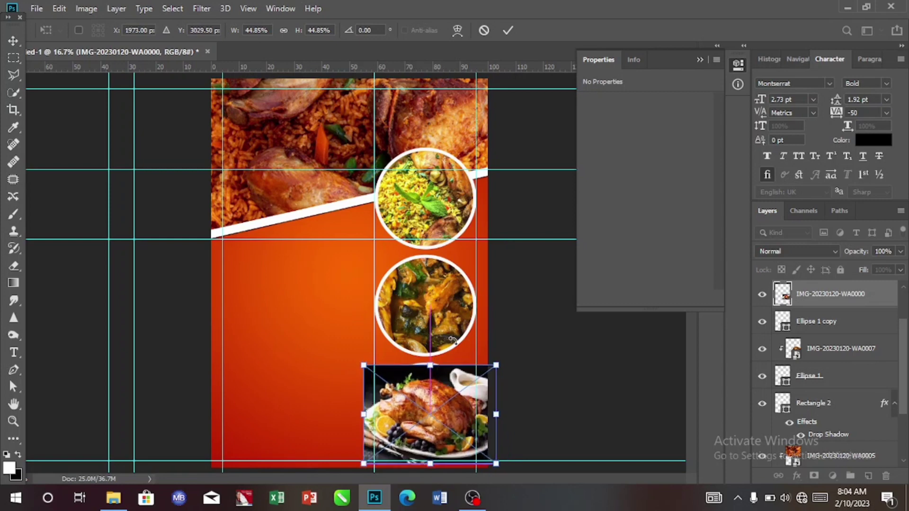
click(509, 30)
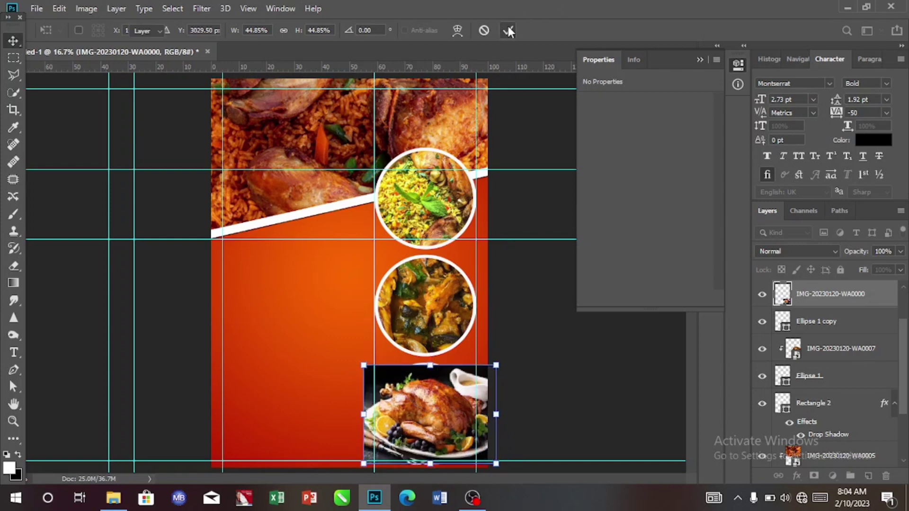
right_click(874, 295)
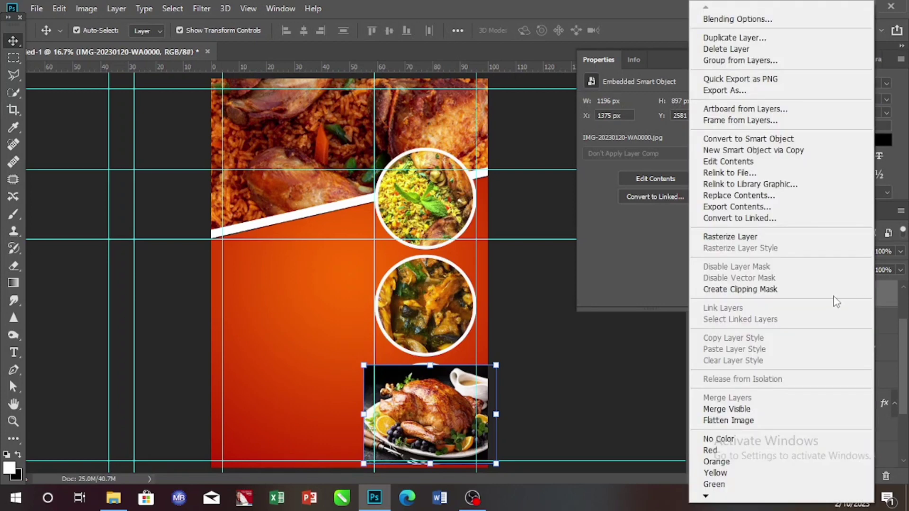
click(790, 295)
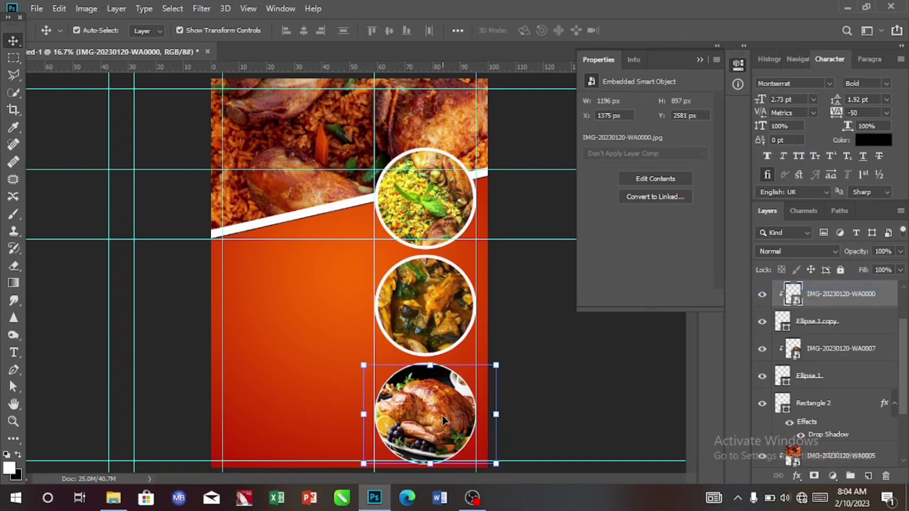
Set the bottom circle's stroke width to 30 px
click(852, 325)
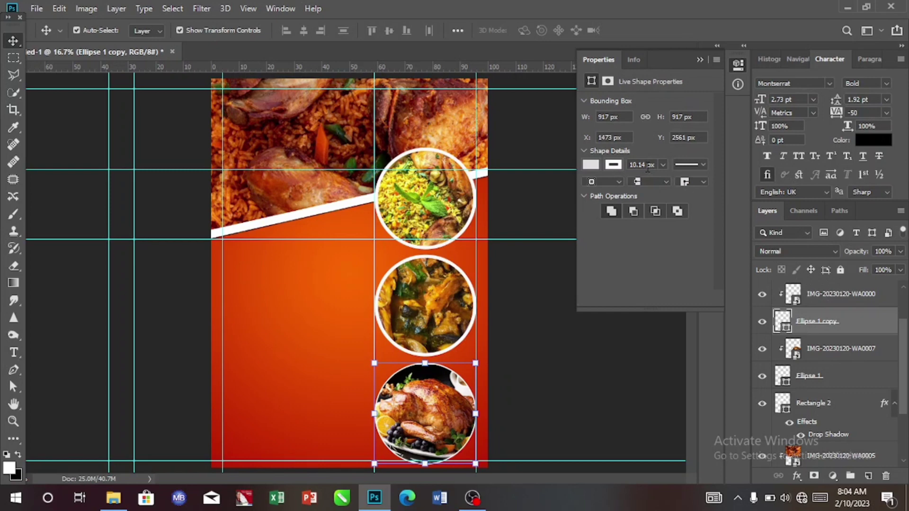
key(BackSpace)
key(BackSpace)
key(BackSpace)
key(BackSpace)
key(BackSpace)
text(30)
click(350, 356)
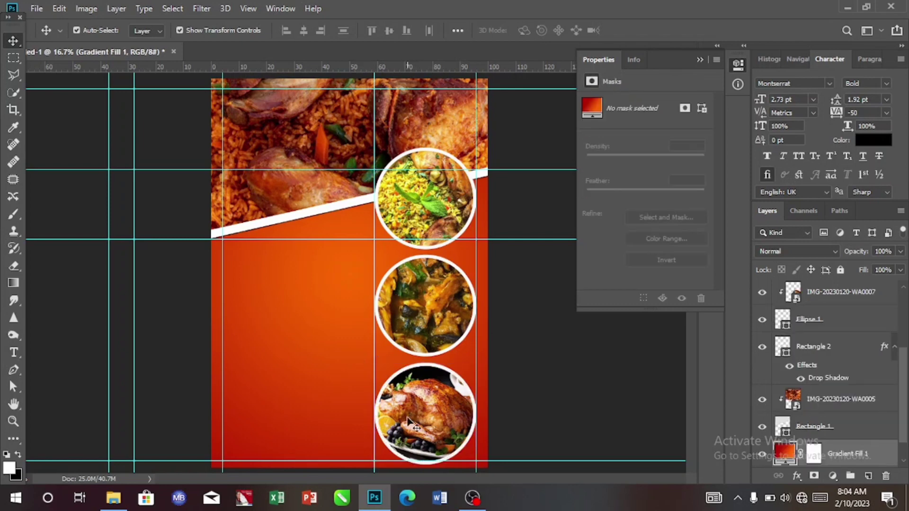
Scale the roast turkey photo down slightly and shift it to refit inside the bottom circle
click(457, 401)
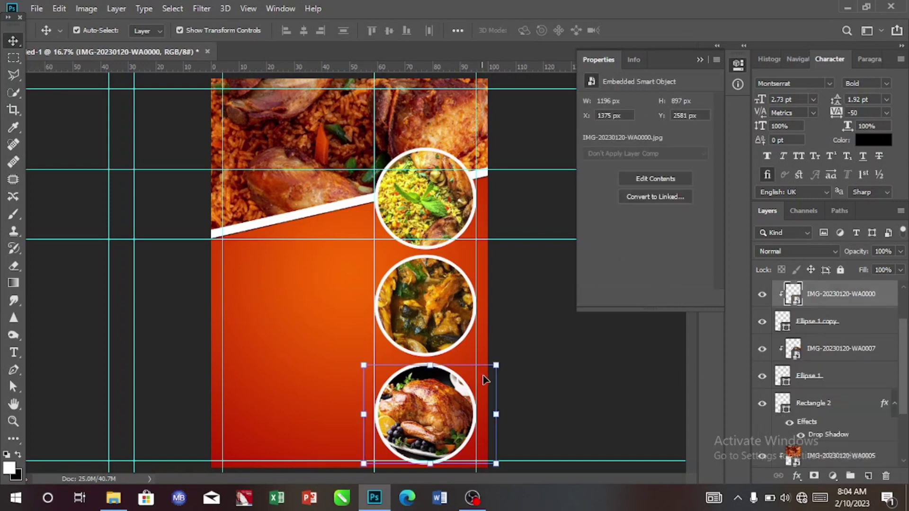
key(ctrl+t)
drag(495, 368, 493, 370)
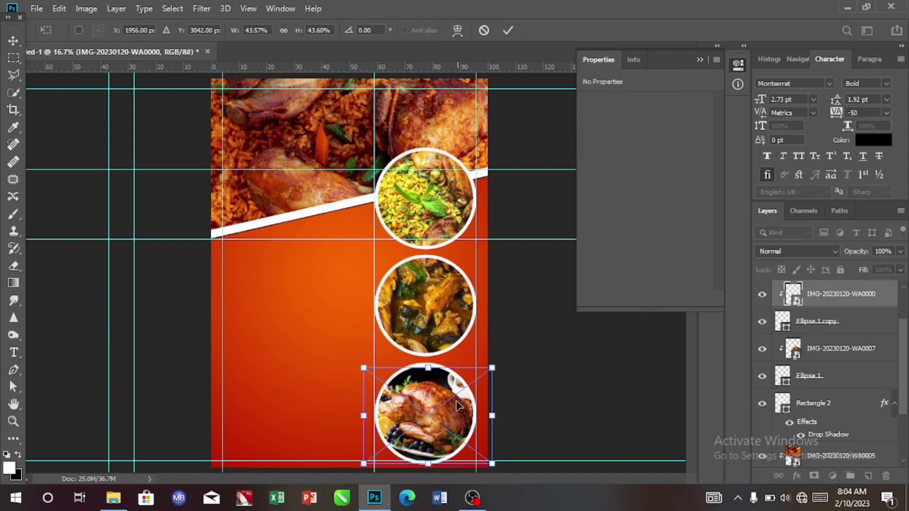
drag(453, 408, 462, 409)
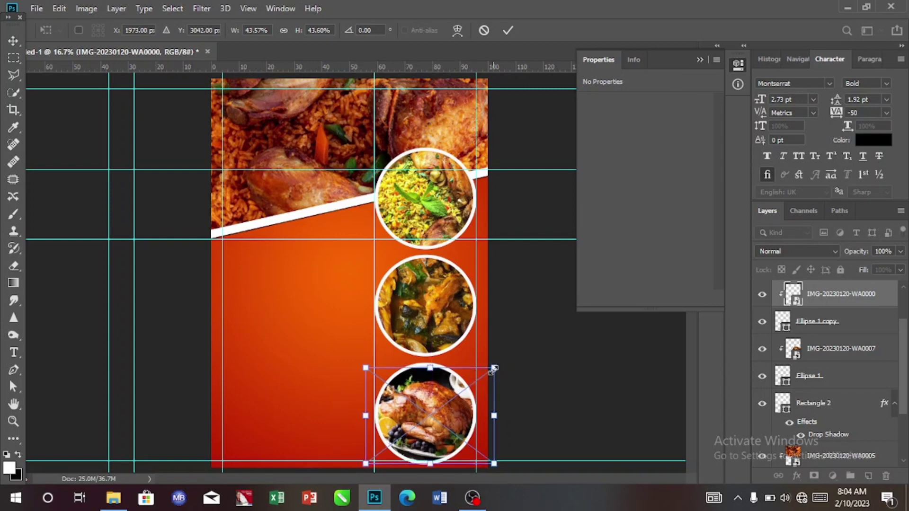
key(Return)
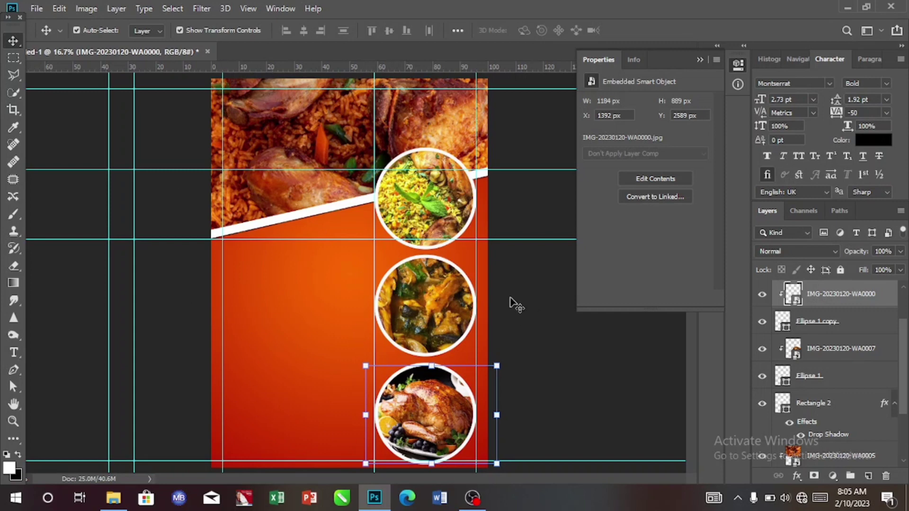
Place the Vegetable leafs image from Documents directly above the large slanted food photo's layer
click(314, 189)
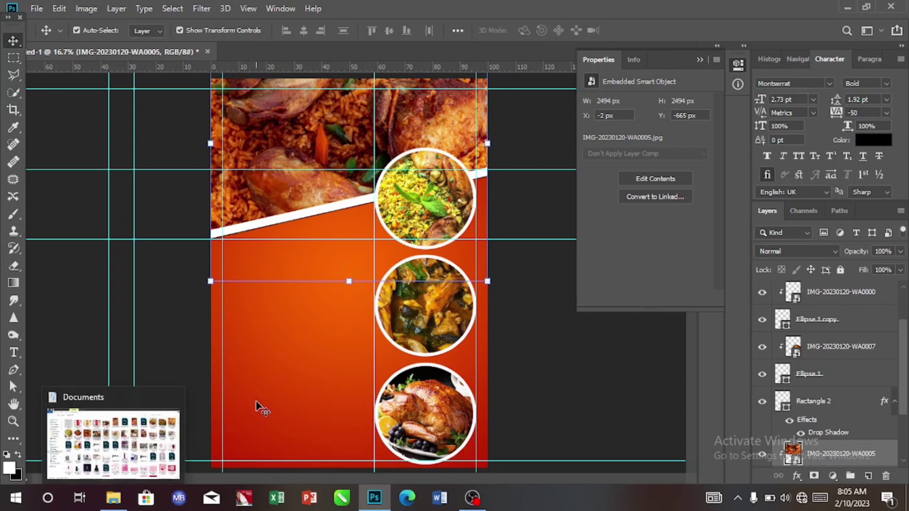
click(114, 499)
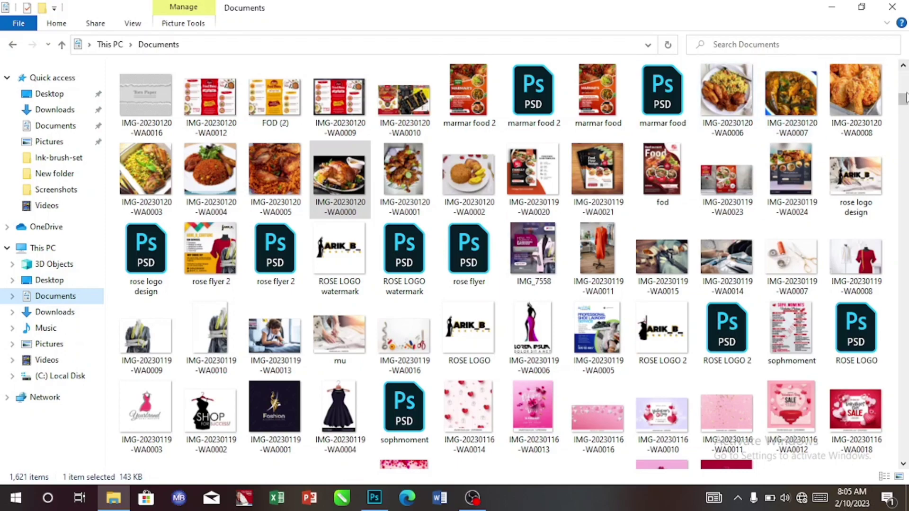
drag(906, 102, 906, 347)
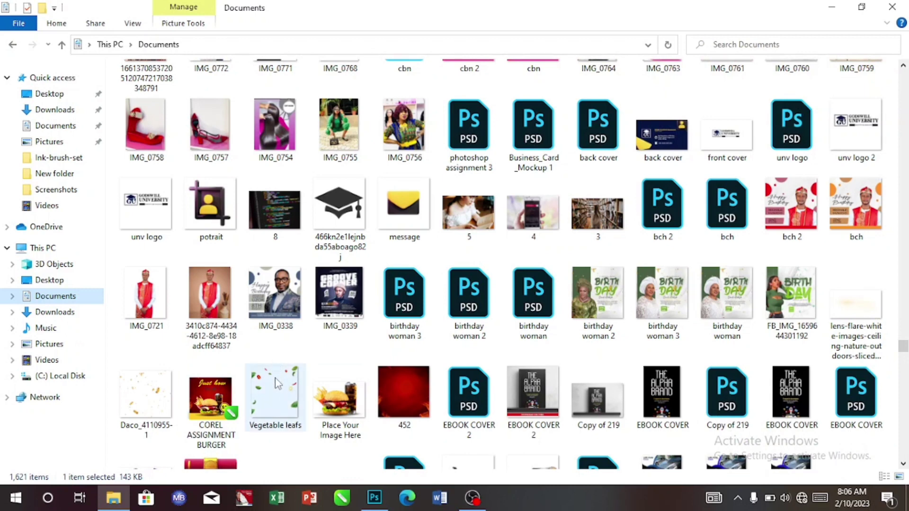
mouse_move(277, 382)
drag(276, 381, 384, 433)
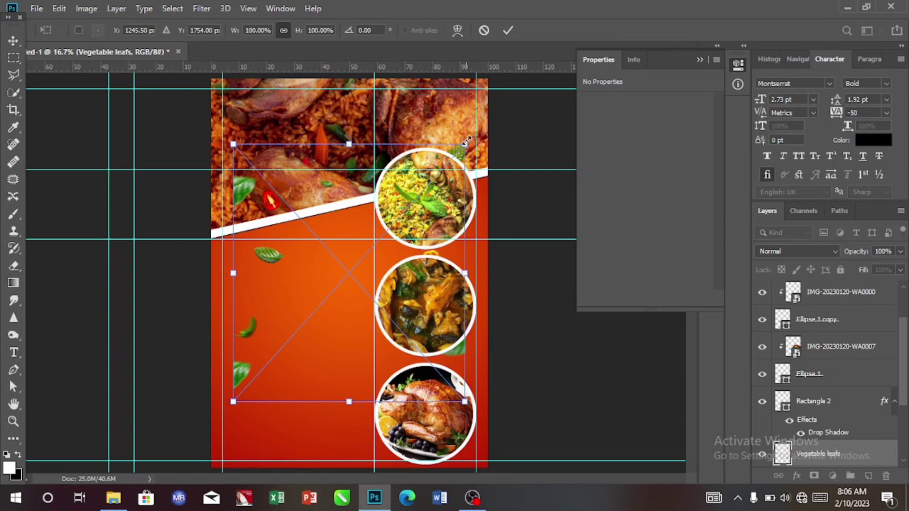
Scale the vegetable leaves to 119.19% so they span the flyer's width, and align them with its top edge
drag(469, 140, 486, 83)
drag(484, 121, 487, 73)
key(shift+Down)
key(shift+Down)
key(shift+Down)
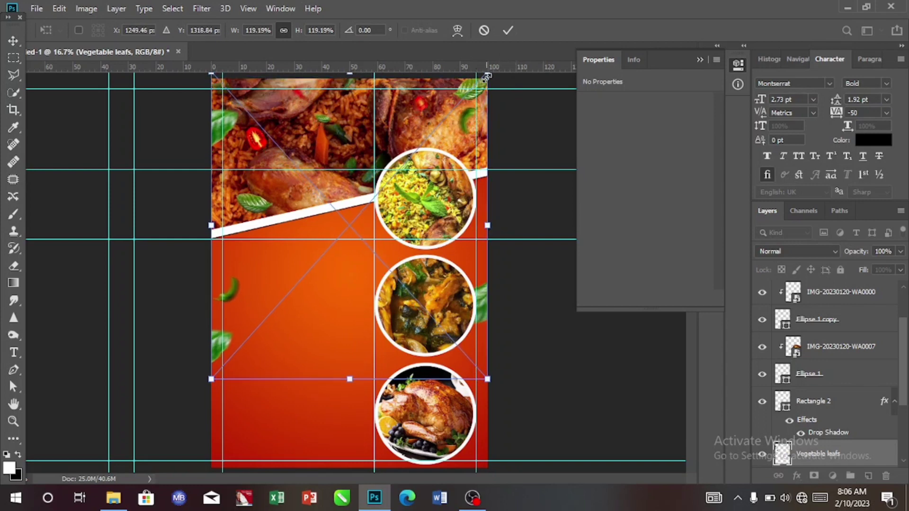
key(shift+Down)
key(shift+Down)
key(Down)
key(Down)
key(Down)
key(Down)
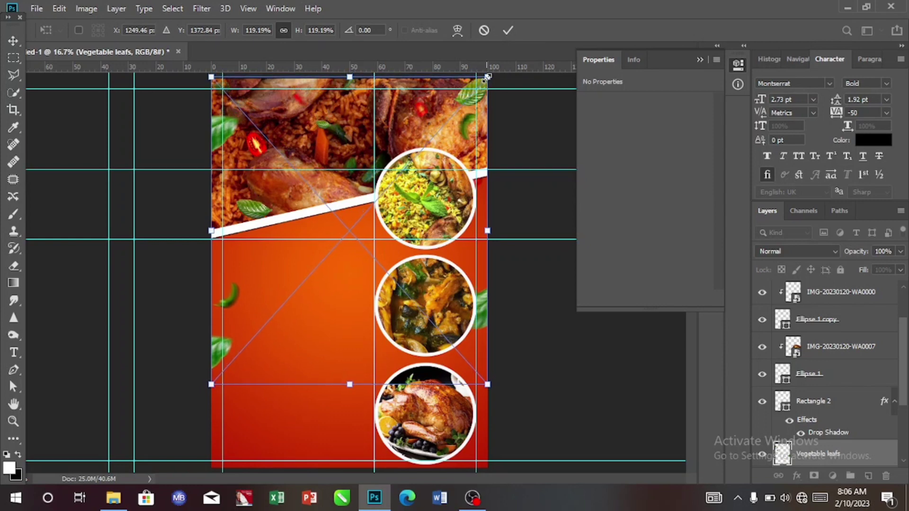
click(509, 31)
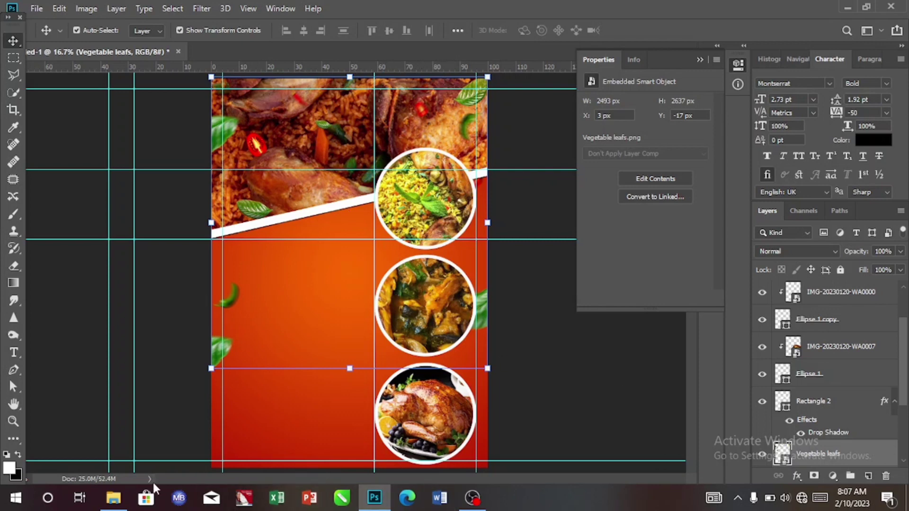
Duplicate the vegetable leaves layer, scale the copy to 71.77% and move it over the slanted food photo
mouse_move(114, 497)
key(ctrl)
key(ctrl+j)
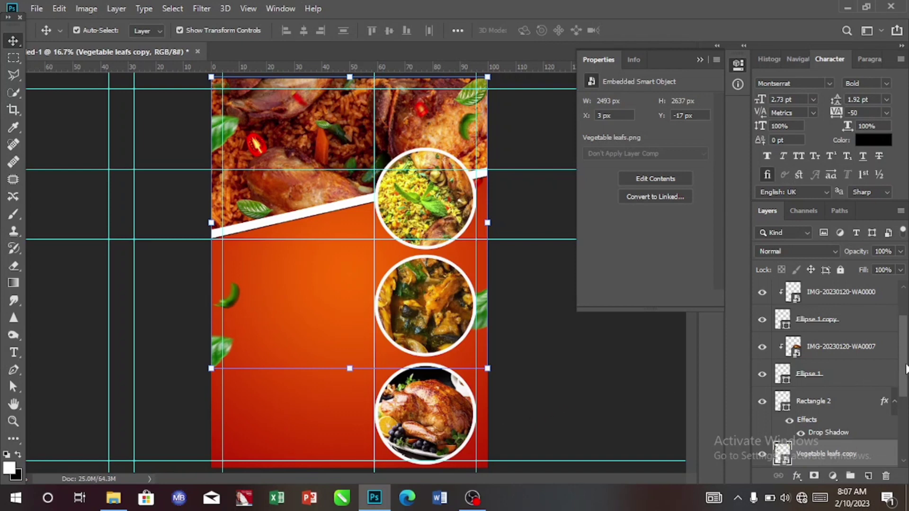
scroll(908, 368, down, 3)
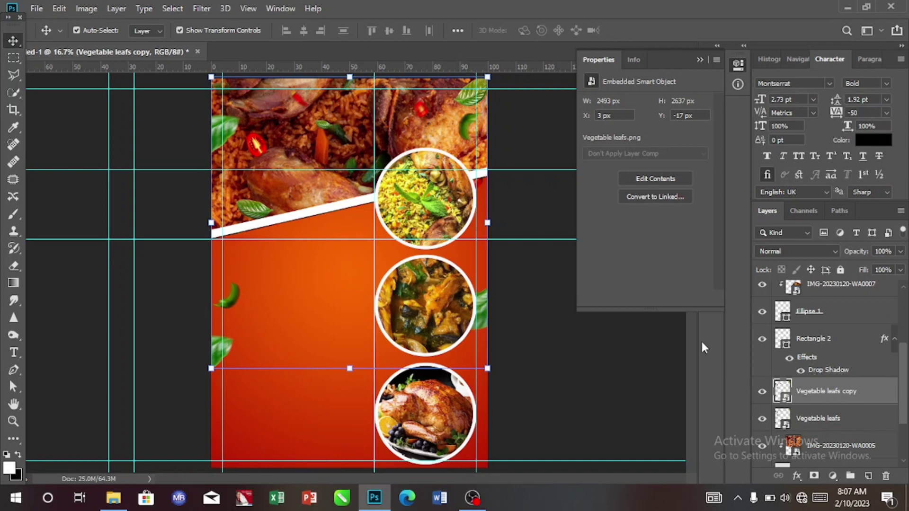
drag(488, 77, 398, 229)
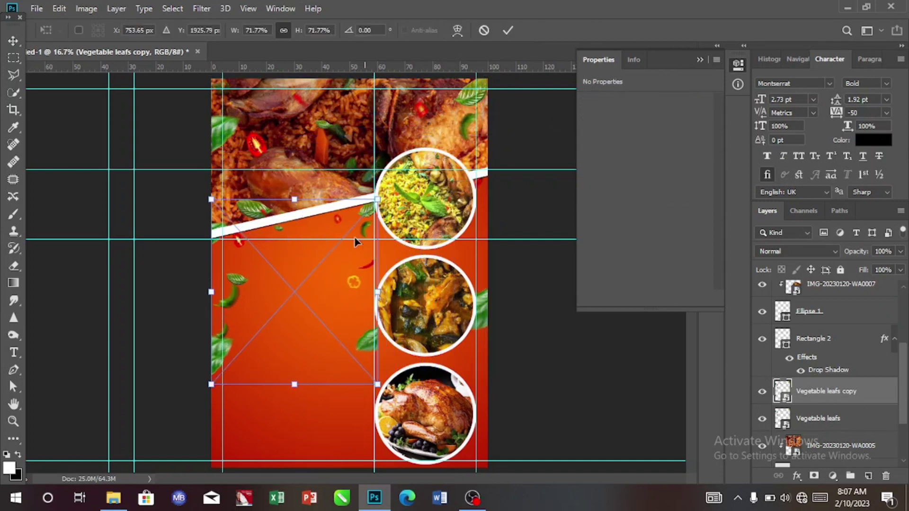
drag(298, 279, 345, 167)
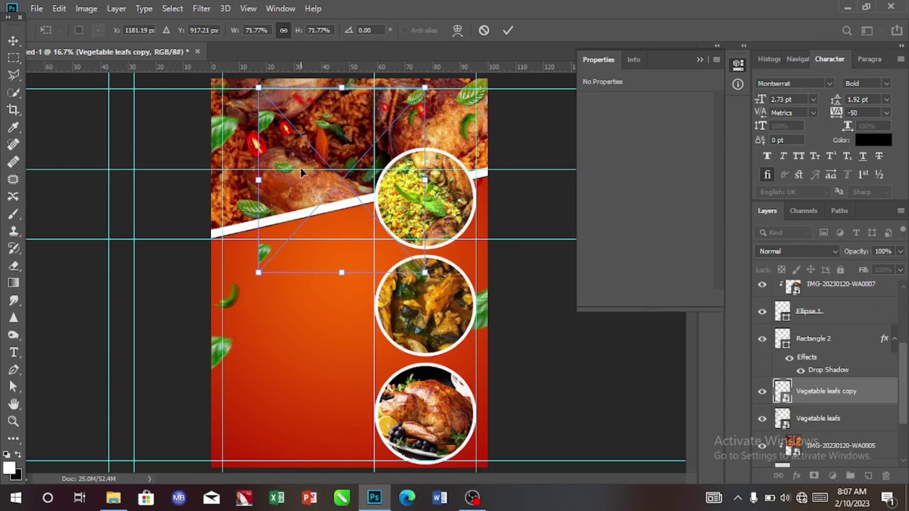
mouse_move(340, 175)
mouse_down()
mouse_move(319, 173)
mouse_move(325, 178)
mouse_up()
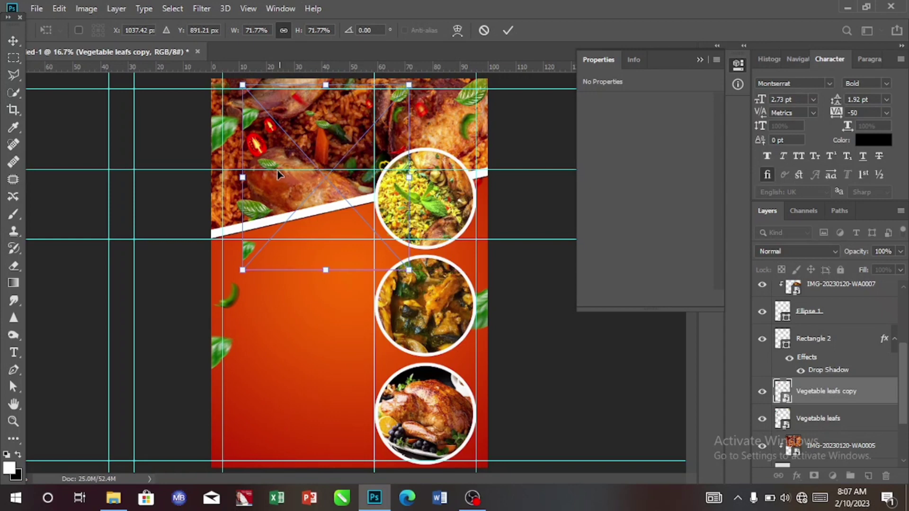
Rotate the leaves copy about -90°, enlarge it to 78.87% and centre it horizontally at the flyer's top edge
drag(233, 187, 349, 166)
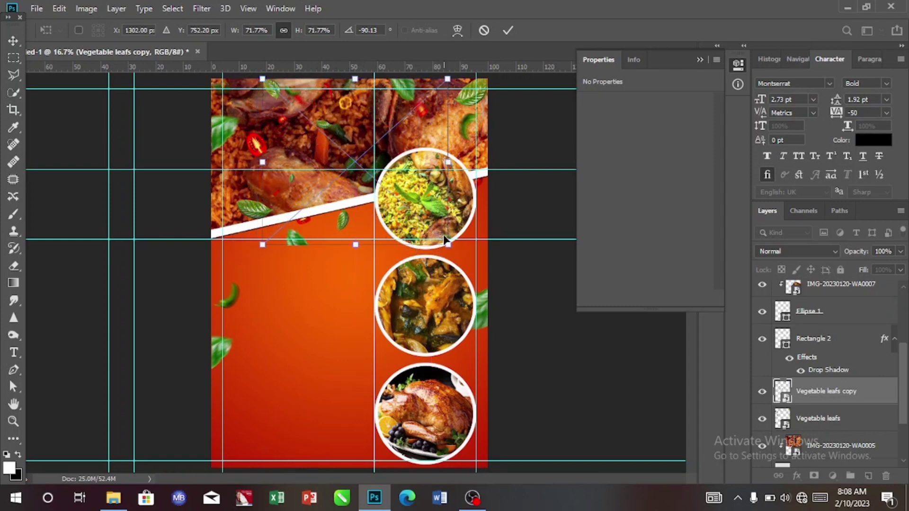
drag(445, 240, 463, 259)
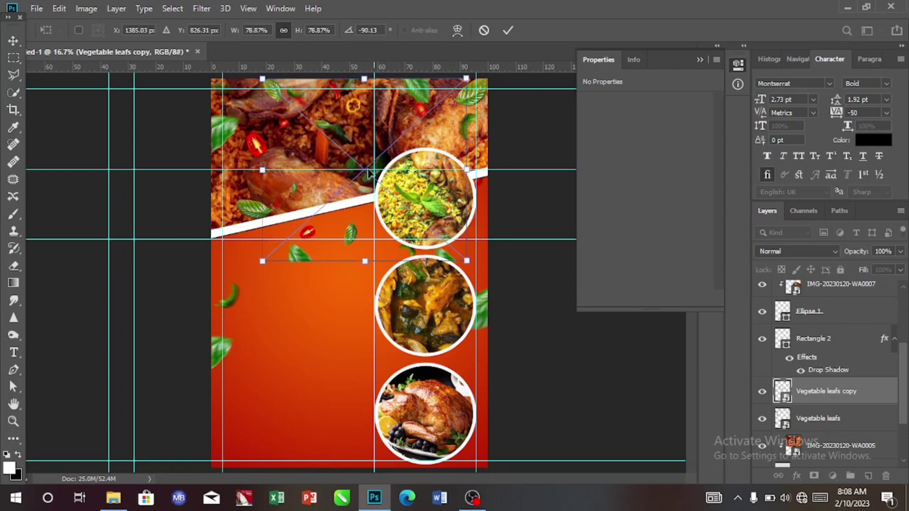
drag(365, 172, 350, 171)
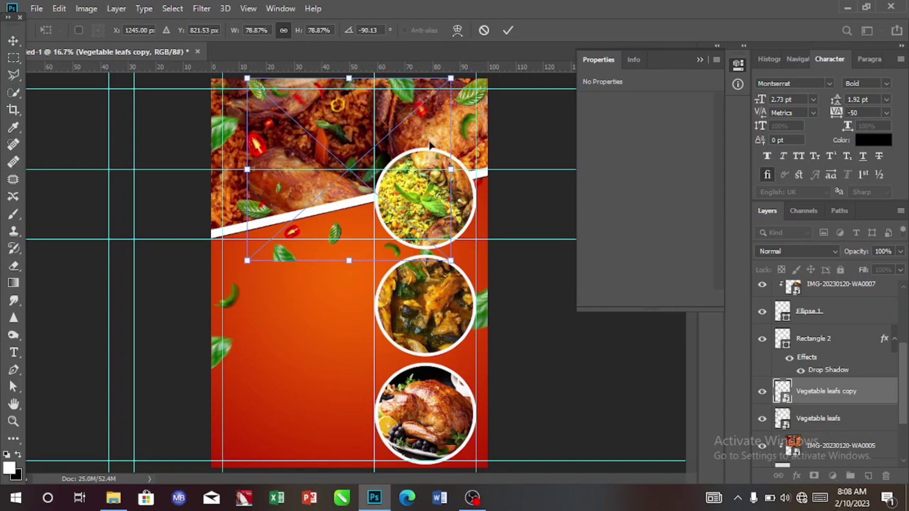
click(507, 30)
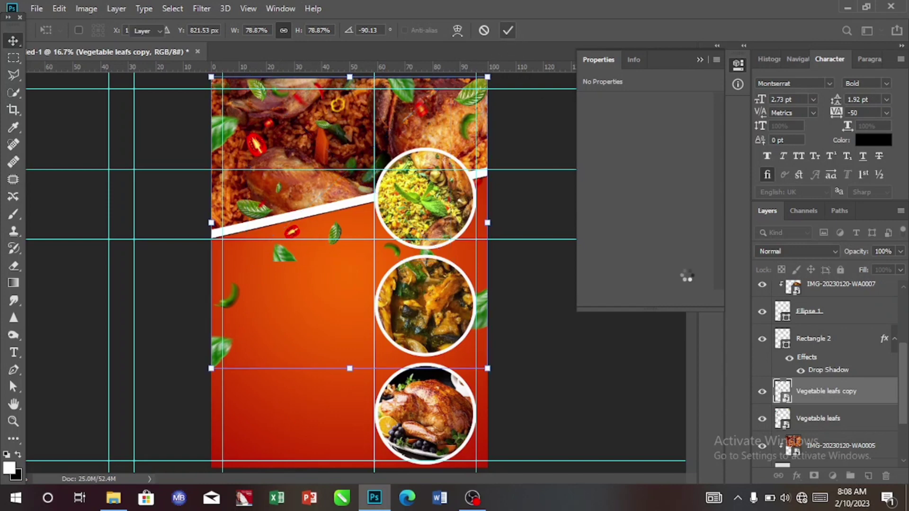
Rasterize the leaves copy and erase its two stray leaves and red chilli slice just below the white strip
right_click(884, 396)
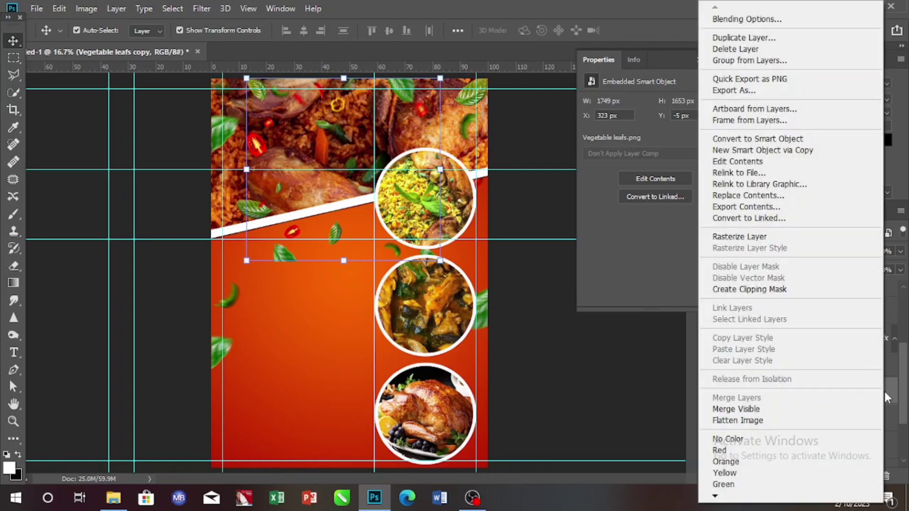
click(761, 237)
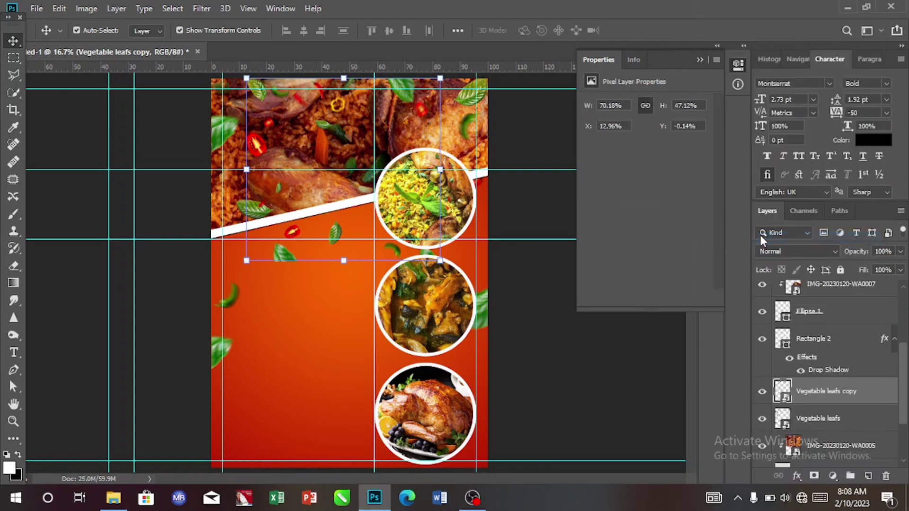
click(13, 58)
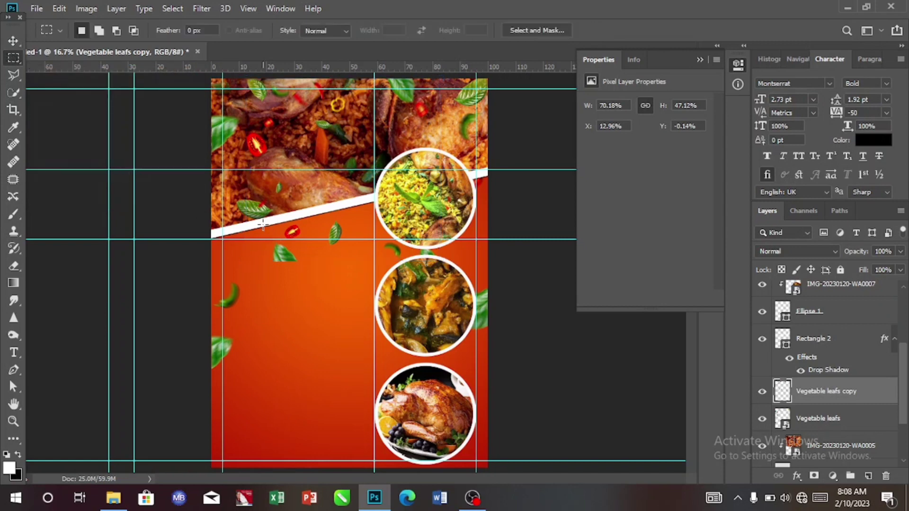
drag(262, 233, 308, 295)
key(Delete)
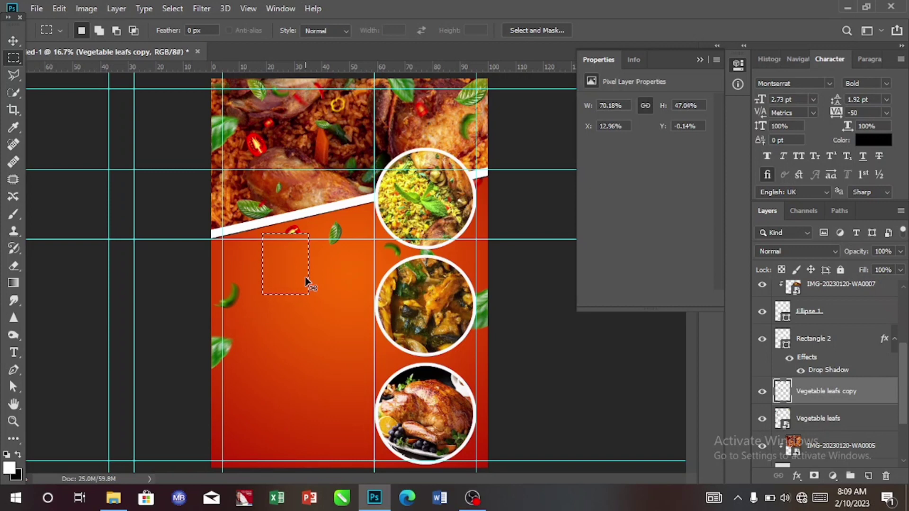
key(ctrl+d)
drag(323, 217, 353, 259)
key(Delete)
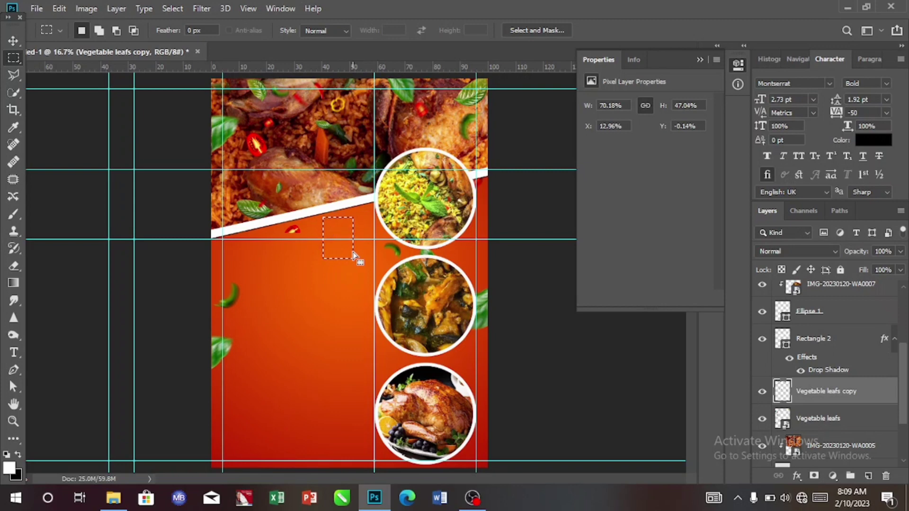
click(311, 244)
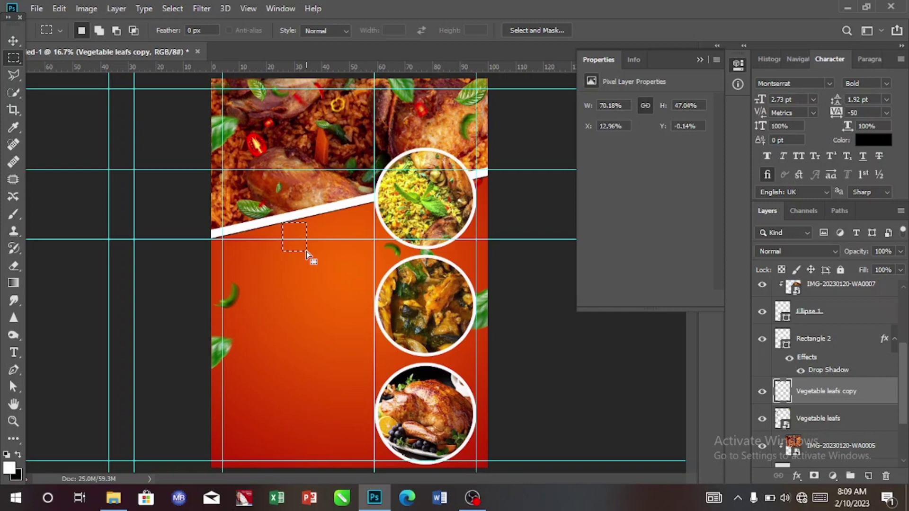
Clear the selection and draw a rectangle of about 510 × 565 px above all layers, across the white strip's left part
key(ctrl+d)
click(17, 41)
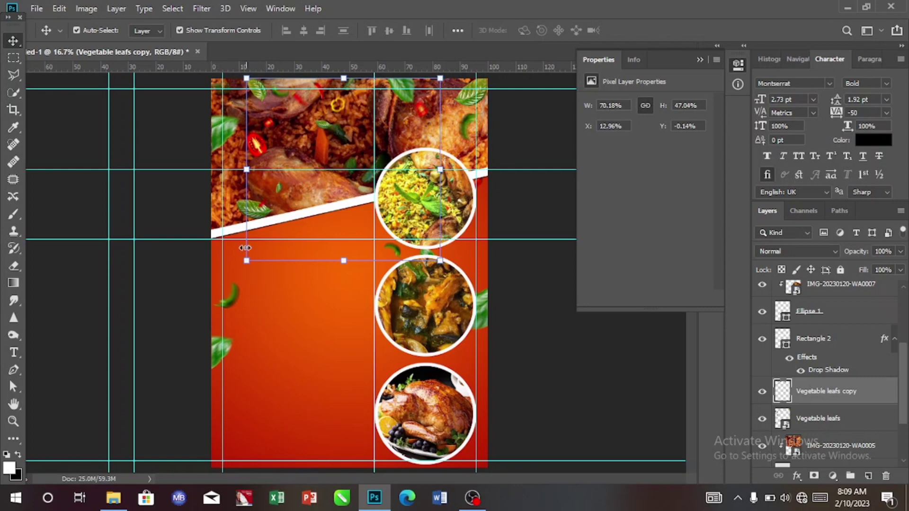
click(292, 347)
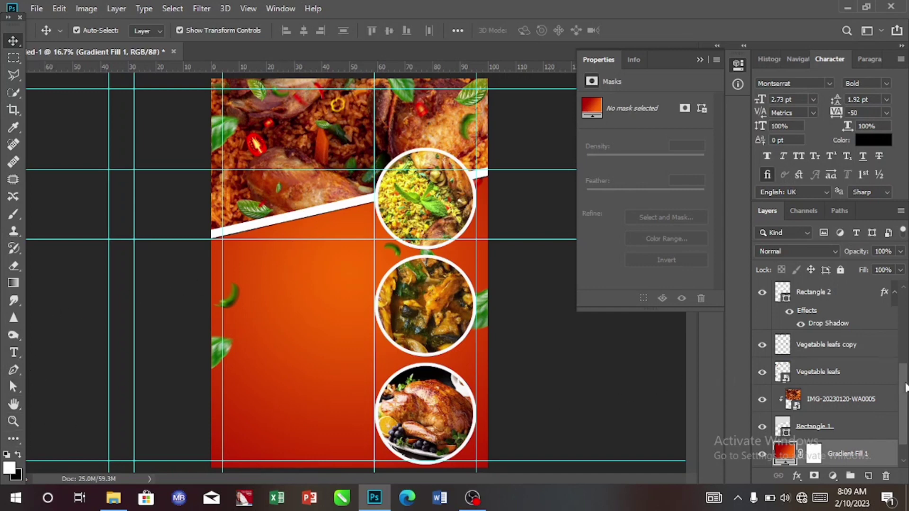
scroll(906, 388, up, 5)
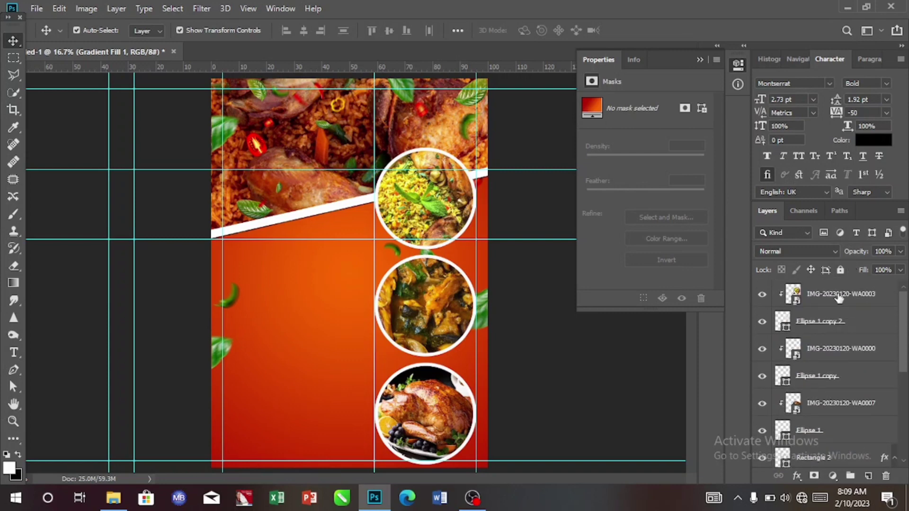
click(838, 297)
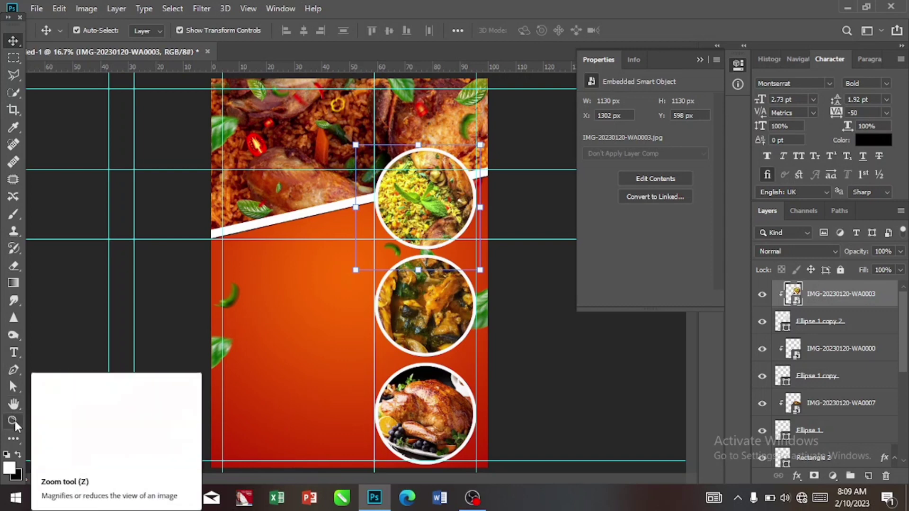
click(12, 441)
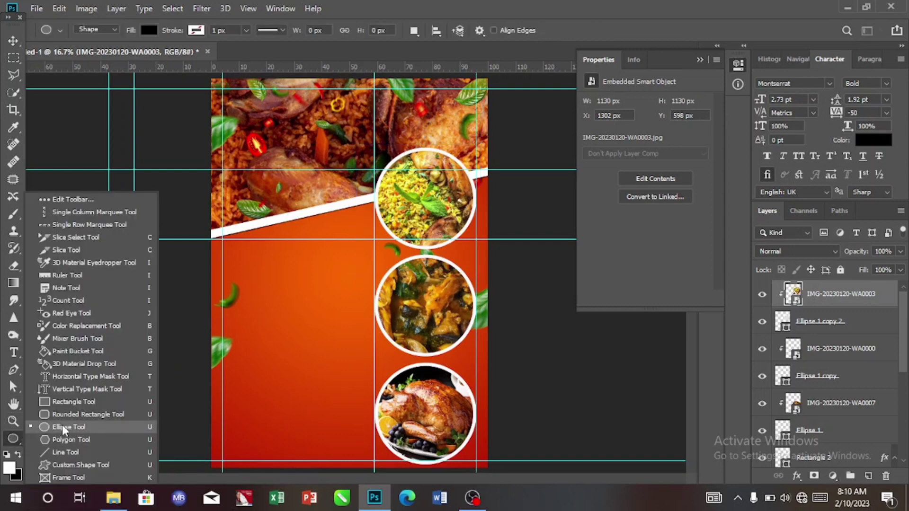
click(76, 402)
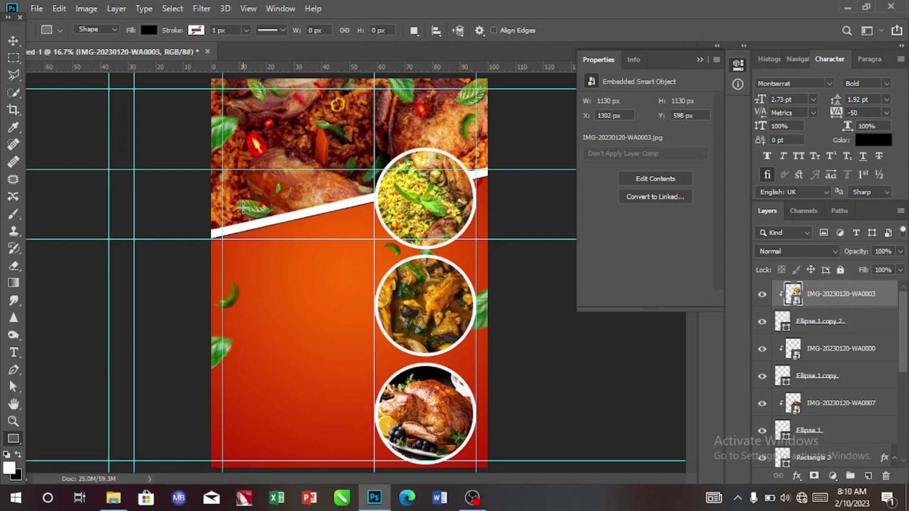
drag(250, 184, 304, 245)
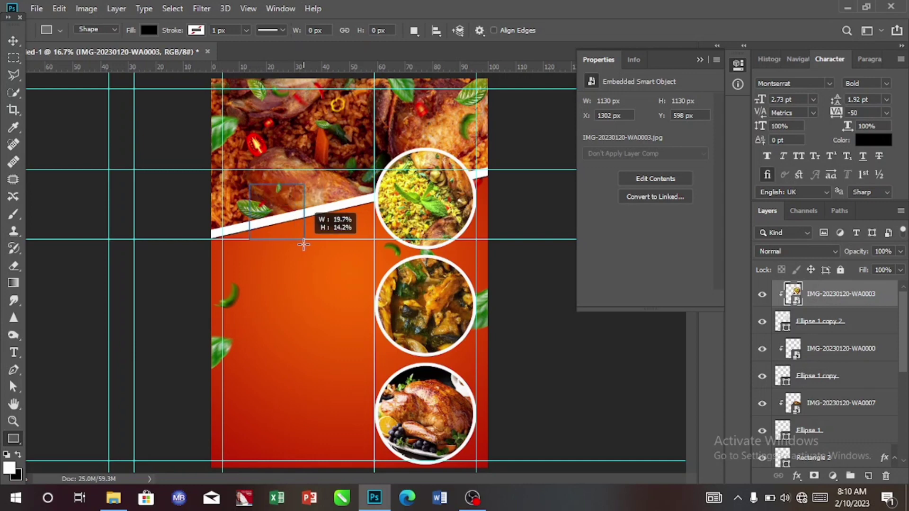
drag(304, 245, 304, 244)
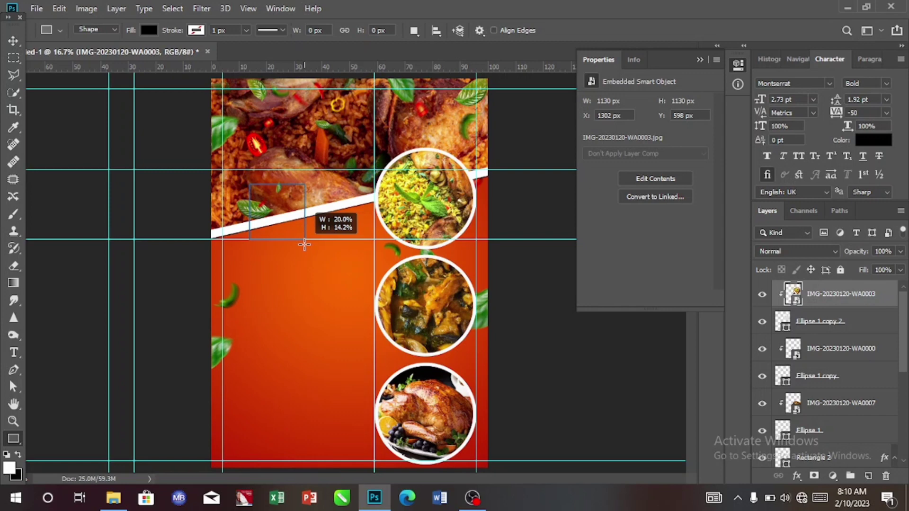
drag(304, 245, 306, 246)
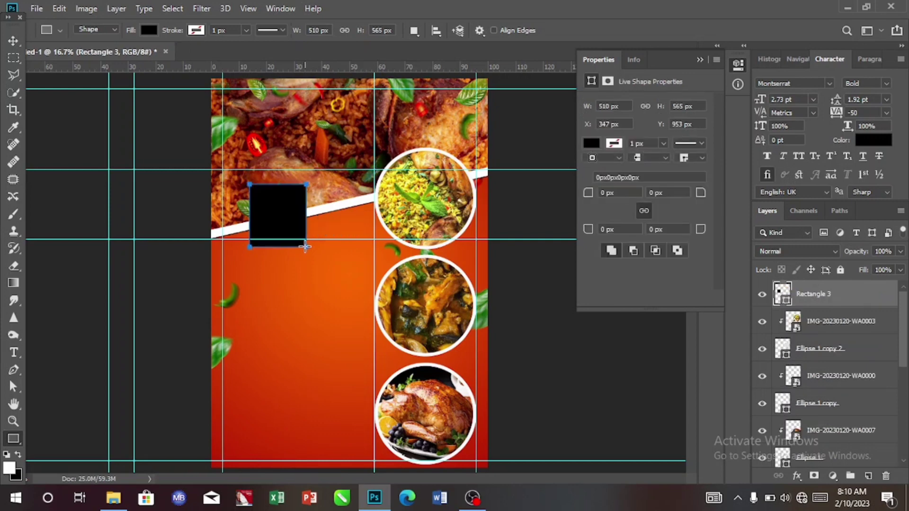
Change the new rectangle's fill to dark green 094501, starting from a green sampled from the leaves
click(592, 143)
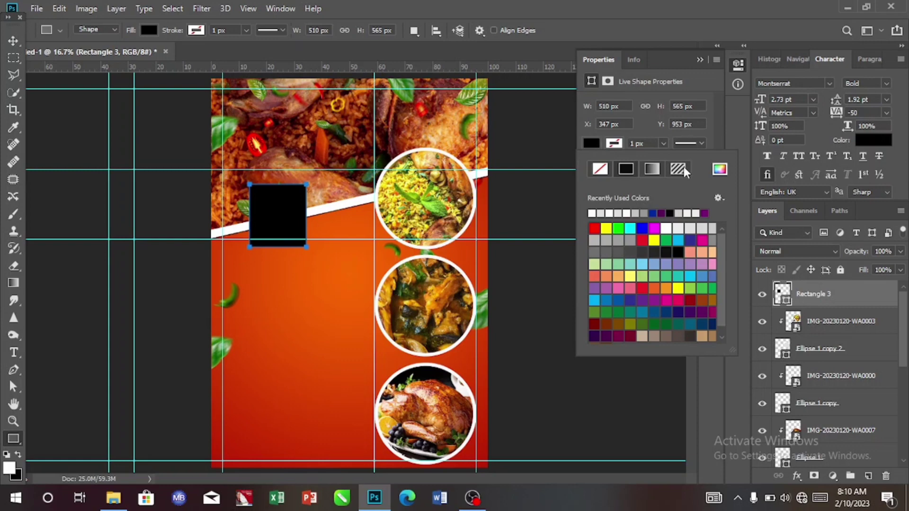
click(719, 171)
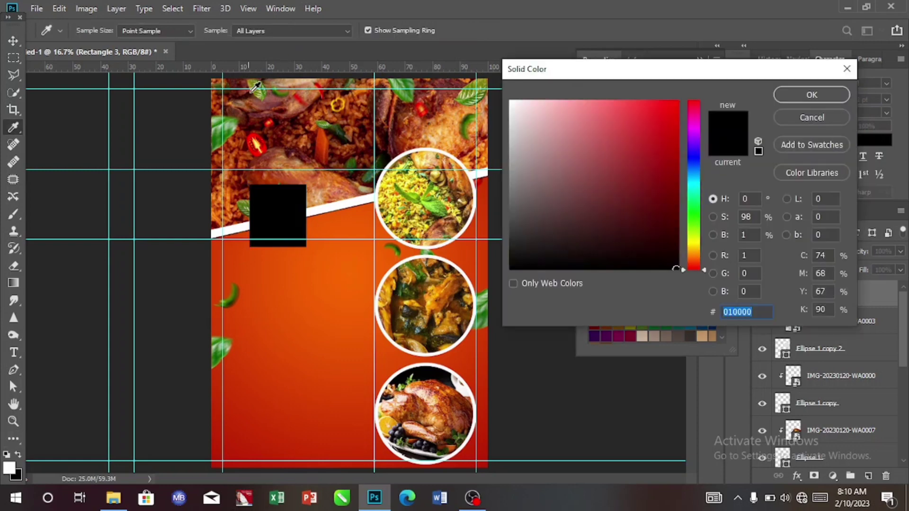
click(231, 129)
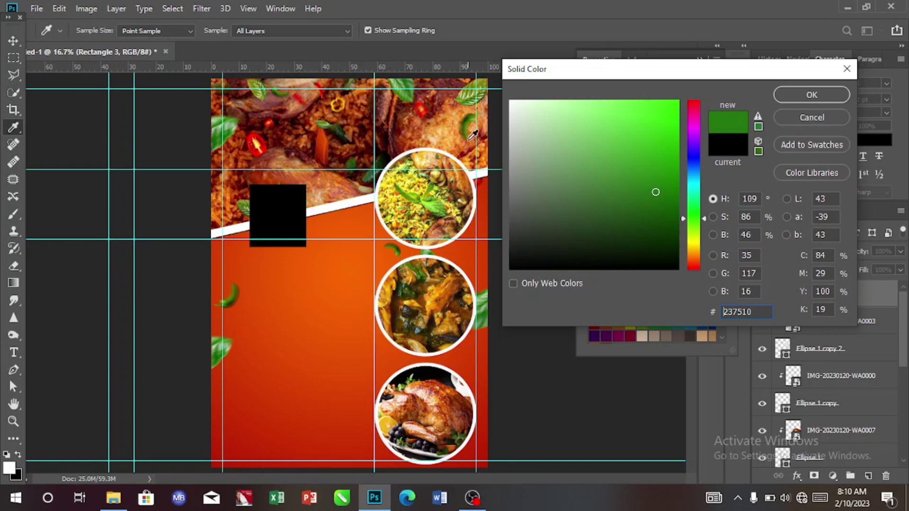
click(358, 157)
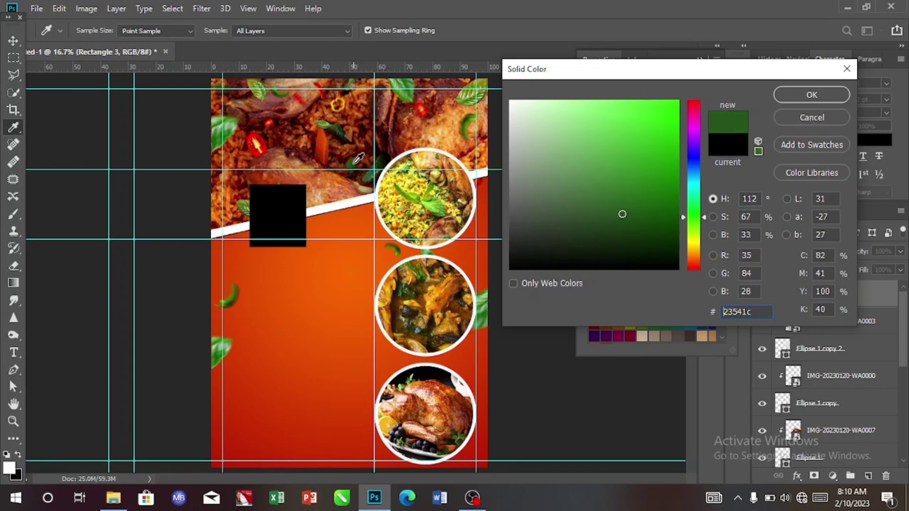
click(677, 225)
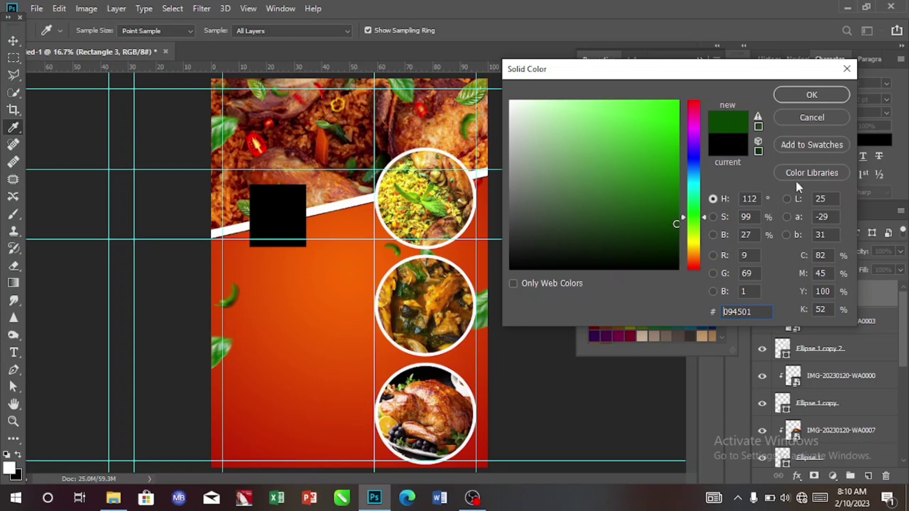
click(813, 96)
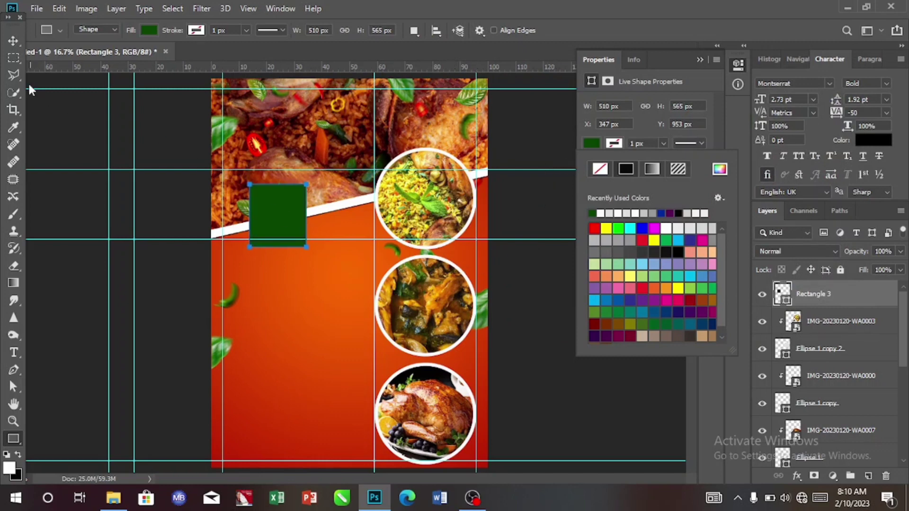
Rasterize the green rectangle's layer
click(14, 41)
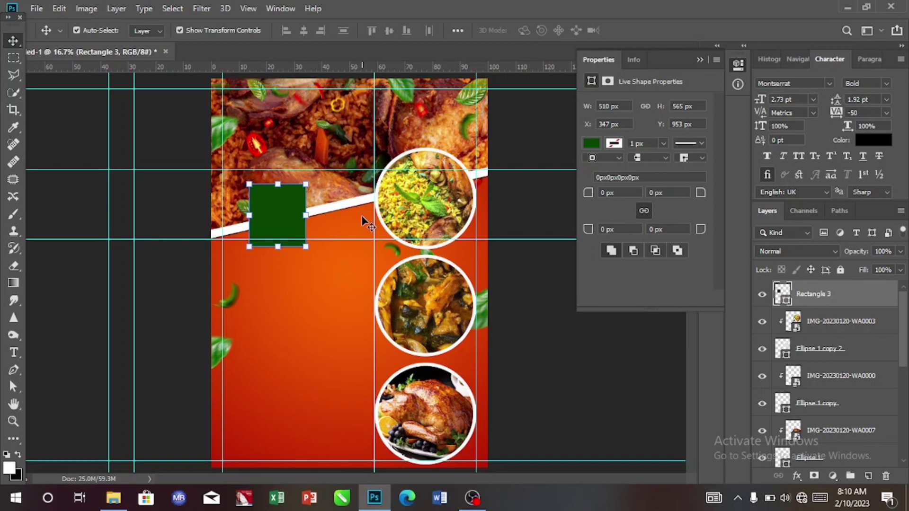
right_click(885, 298)
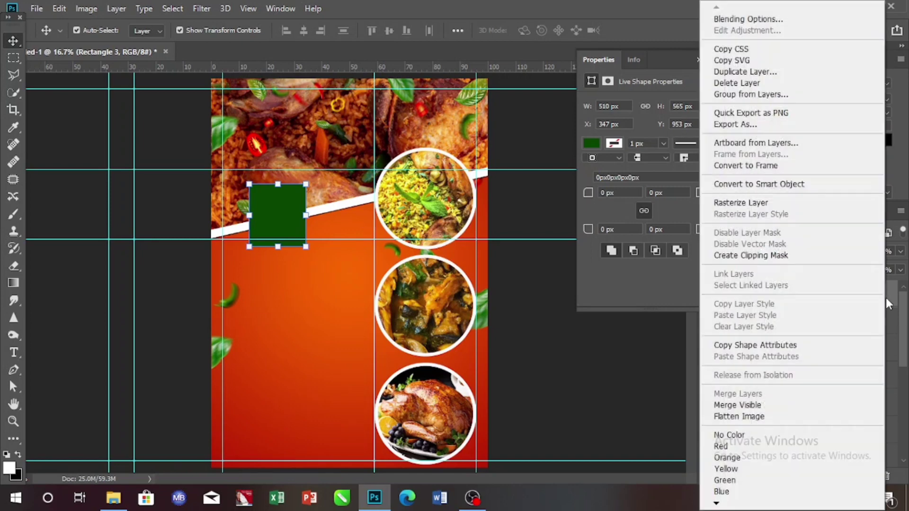
click(759, 202)
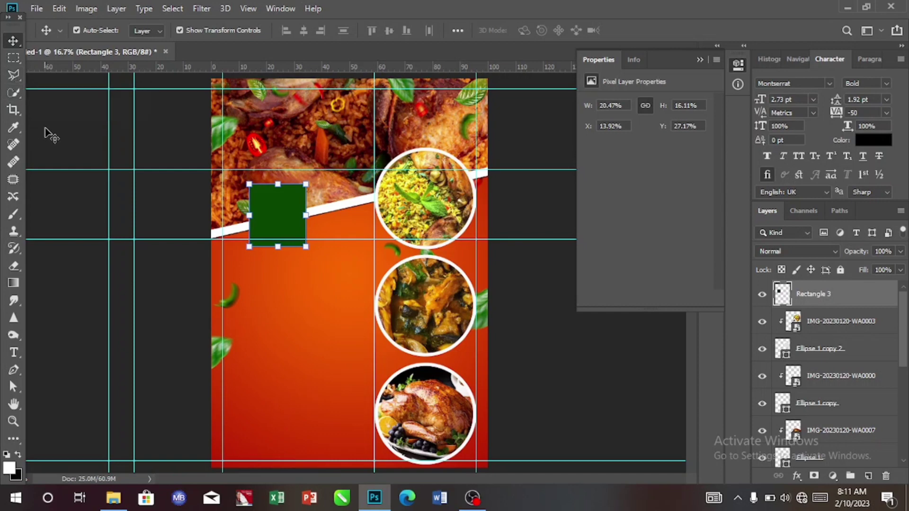
Cut a triangular notch into the green rectangle's bottom edge with a Polygonal Lasso selection, and deselect
click(13, 78)
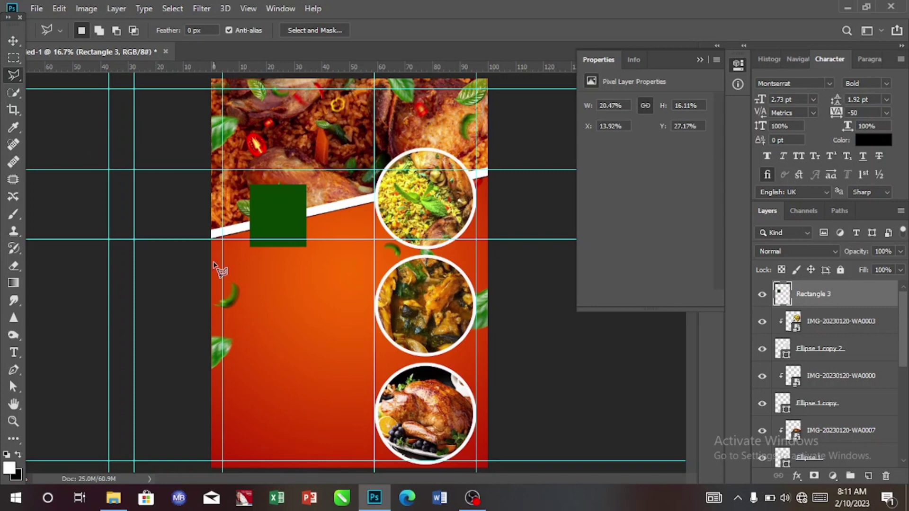
click(247, 247)
click(277, 222)
click(312, 251)
click(328, 282)
click(269, 290)
click(246, 283)
click(225, 274)
double_click(247, 251)
key(Delete)
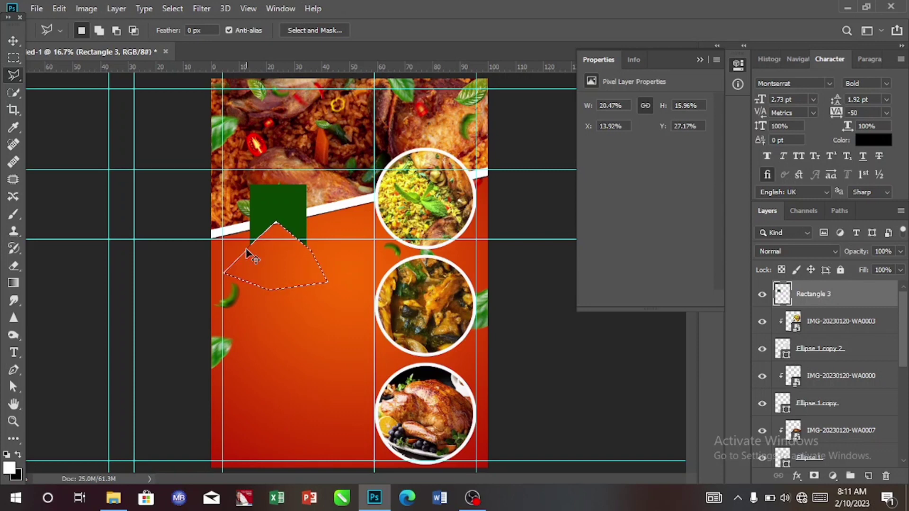
key(ctrl+d)
Move the notched green ribbon about 1% left and 2.1% down, and reduce its height to 90.54% from the top edge
click(13, 41)
drag(291, 204, 290, 213)
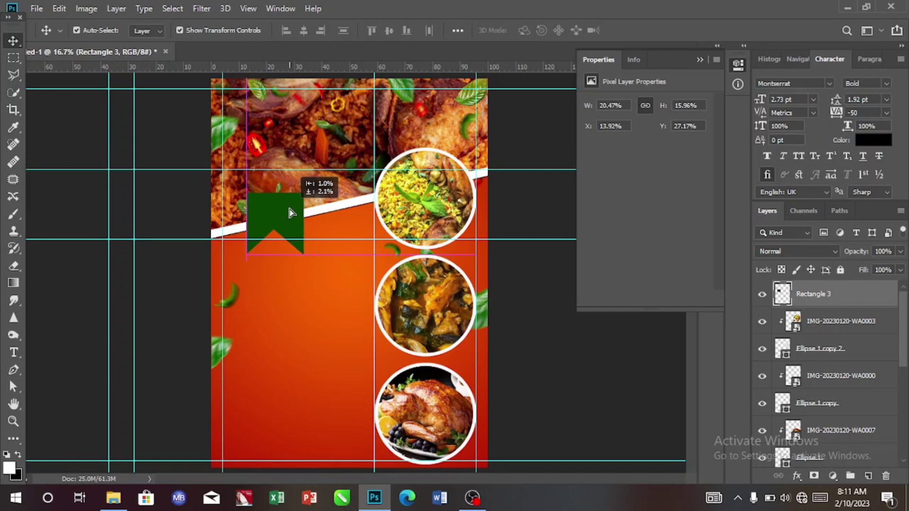
drag(290, 213, 291, 216)
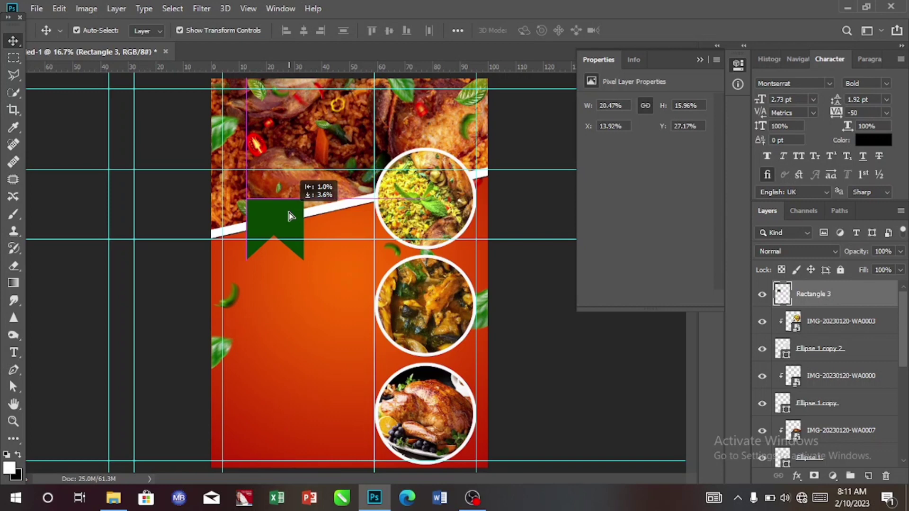
drag(291, 216, 290, 214)
click(277, 194)
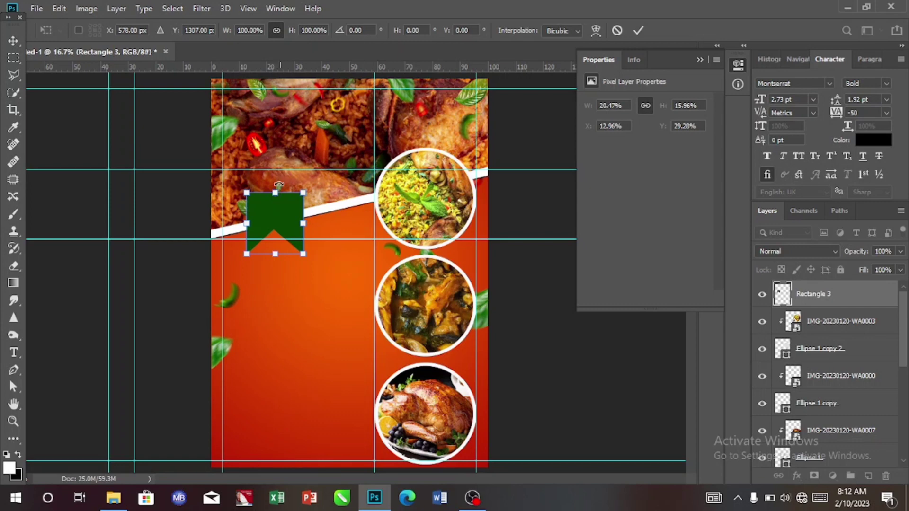
drag(277, 193, 276, 199)
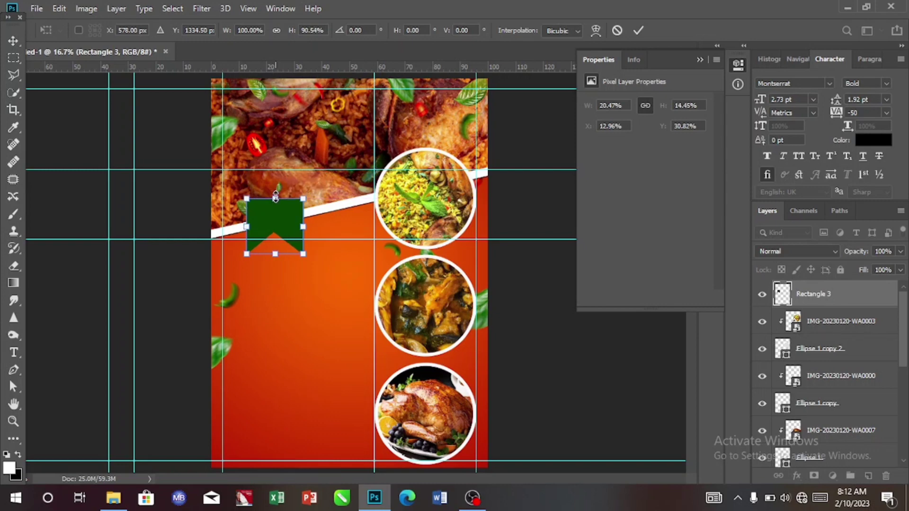
click(635, 29)
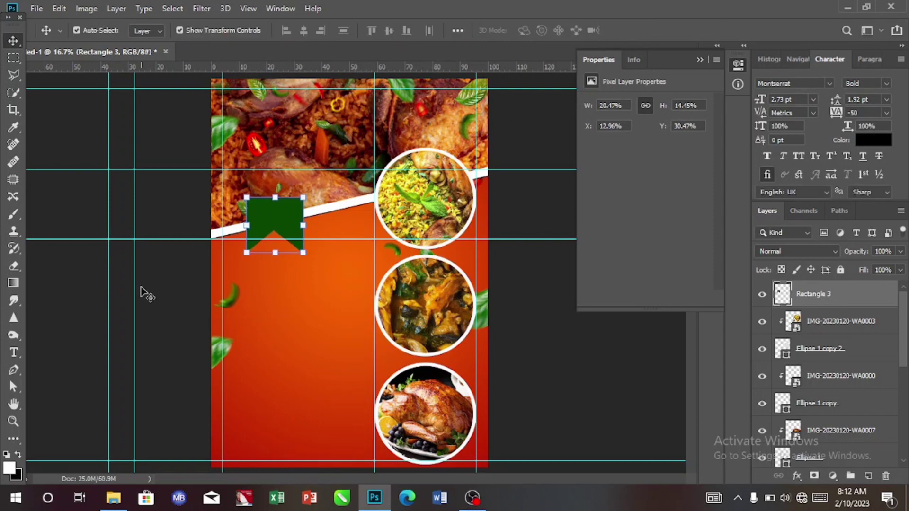
Add the text ORDER NOW on two lines in Montserrat Bold, on the orange area below the green ribbon
click(12, 353)
click(277, 312)
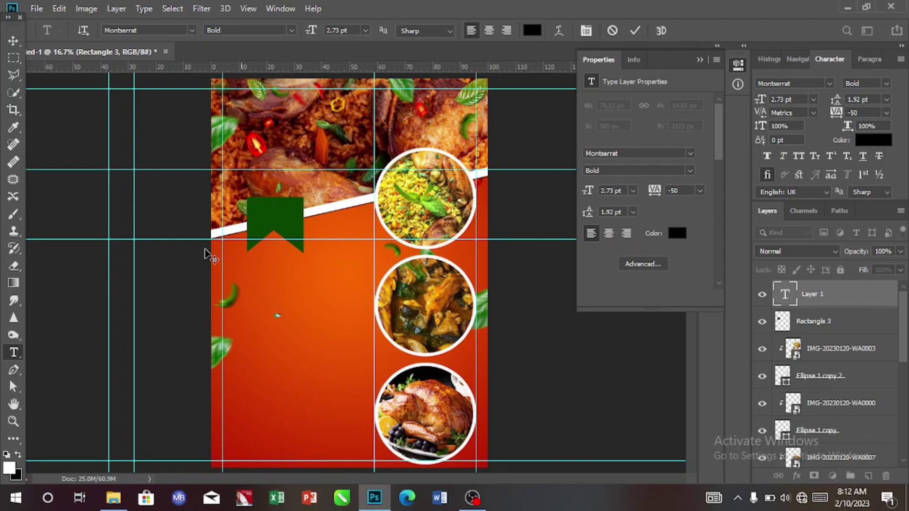
click(11, 42)
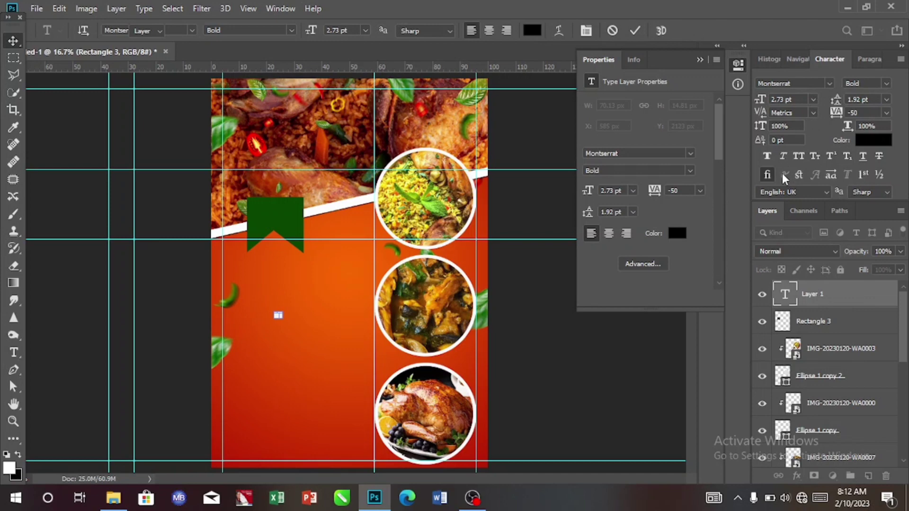
Format the ORDER NOW text with 24 pt size, 24 pt leading and centred alignment
click(813, 99)
click(806, 232)
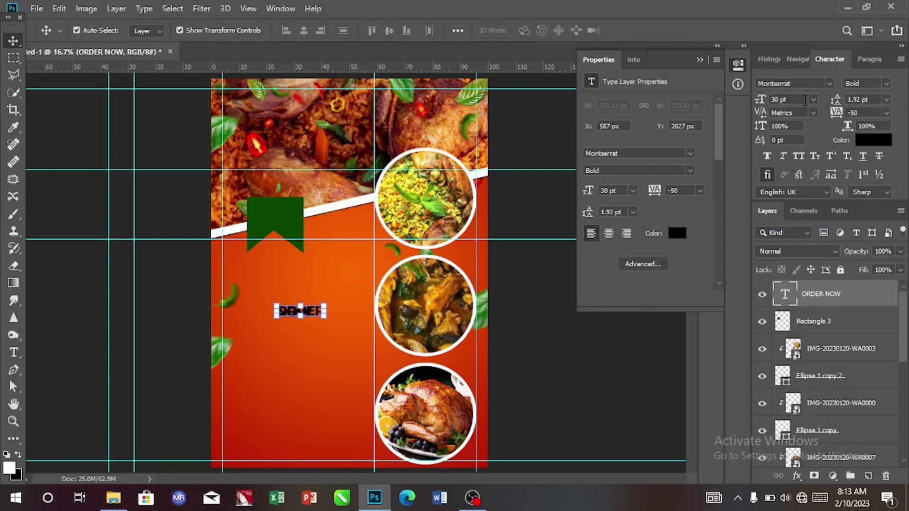
click(814, 100)
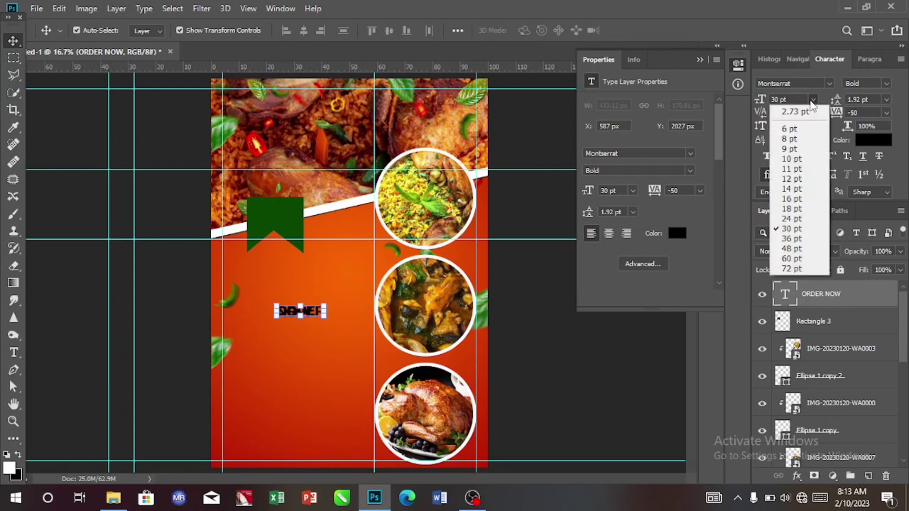
click(792, 218)
click(886, 99)
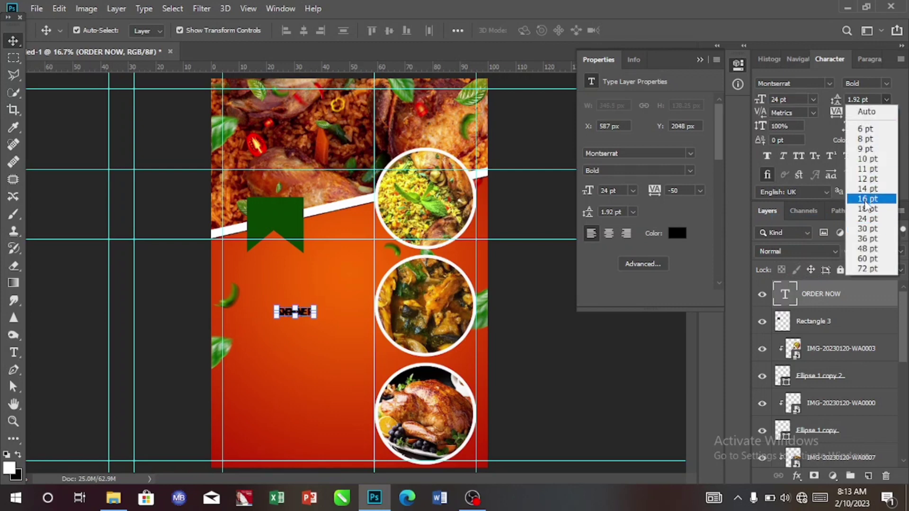
click(867, 218)
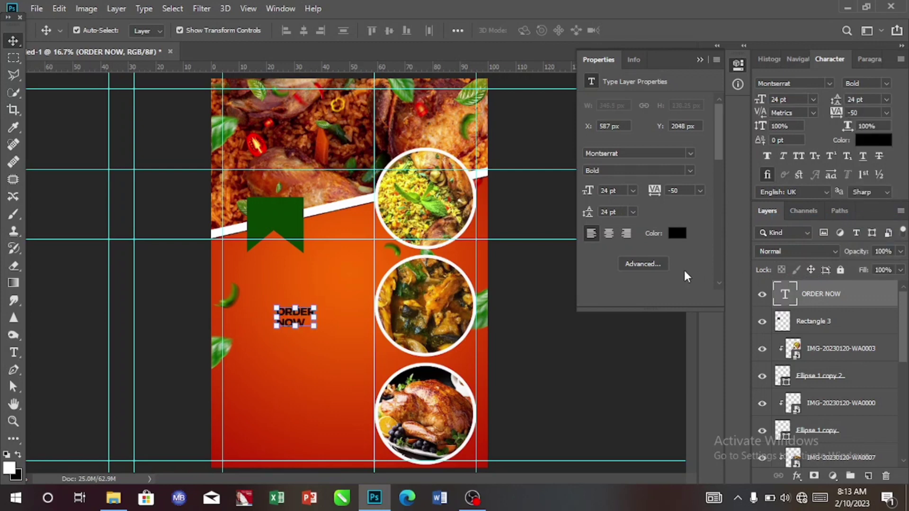
click(866, 60)
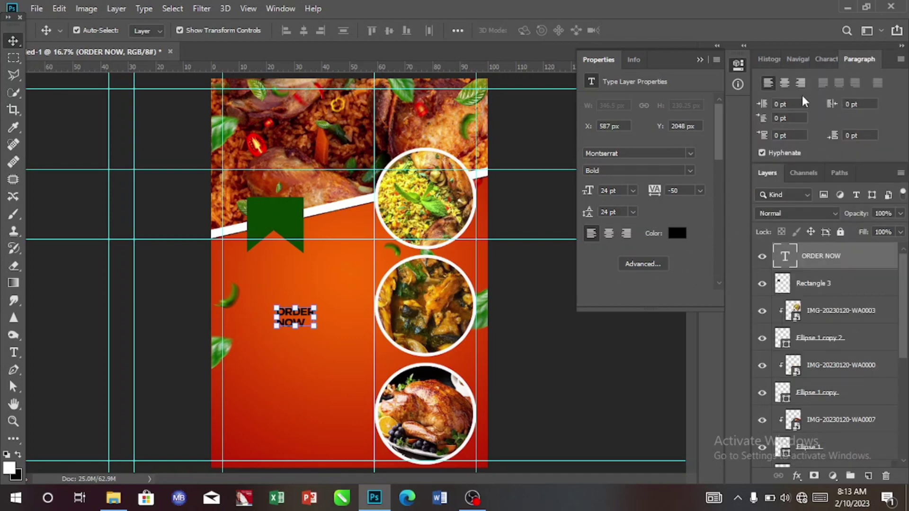
click(787, 87)
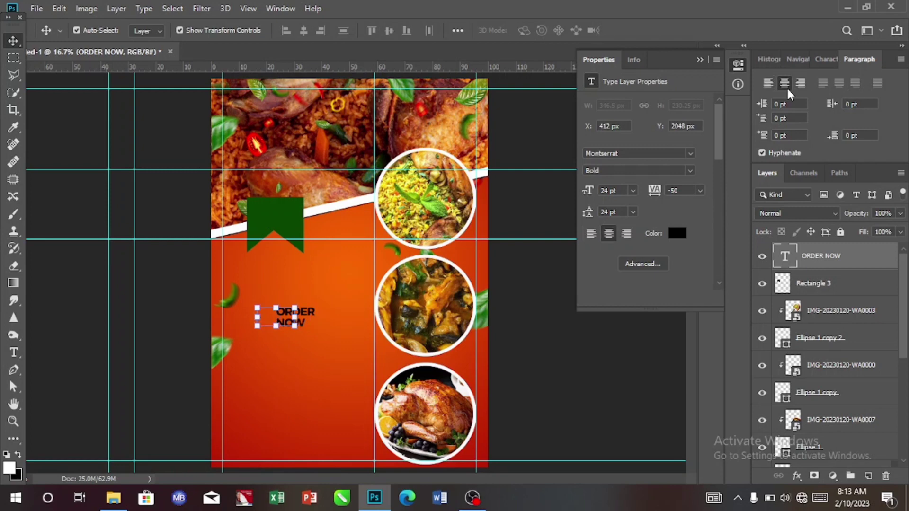
Recolour the ORDER NOW text near-white (#fefdfd) and move it up onto the green ribbon above the notch
click(827, 59)
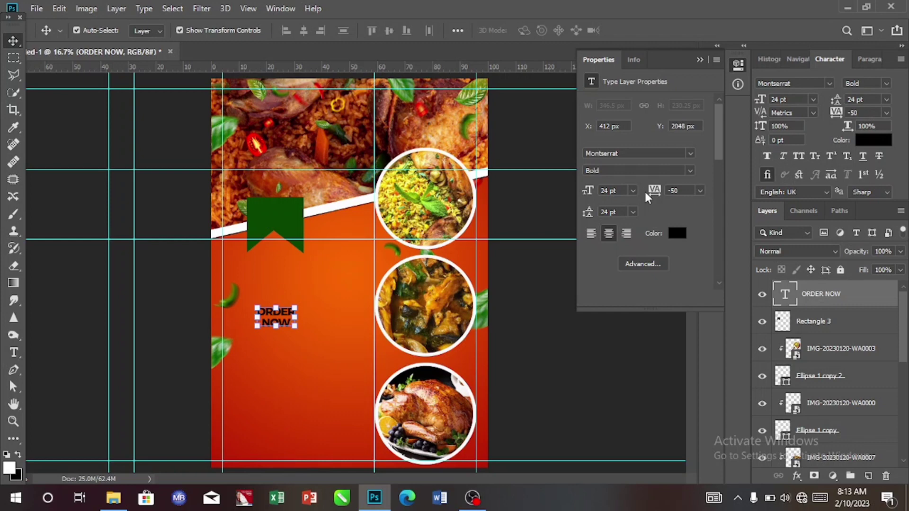
click(872, 141)
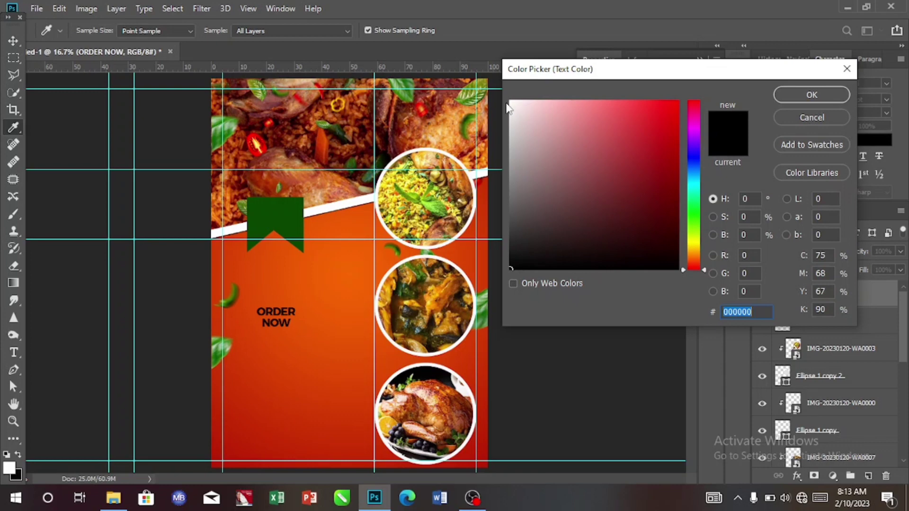
click(512, 101)
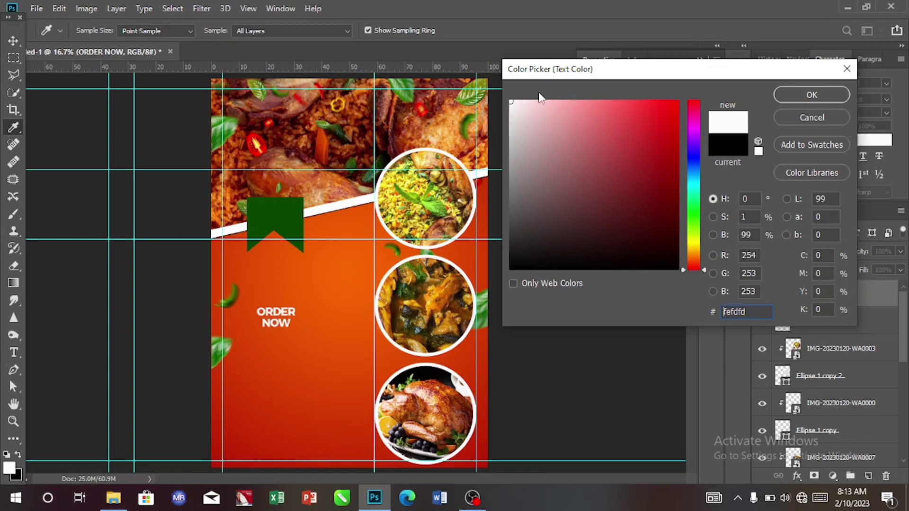
click(812, 95)
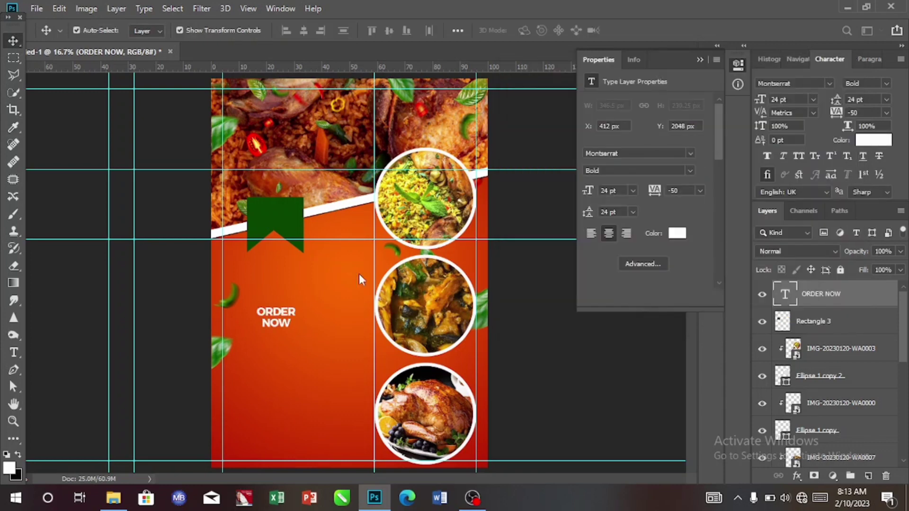
drag(275, 320, 275, 217)
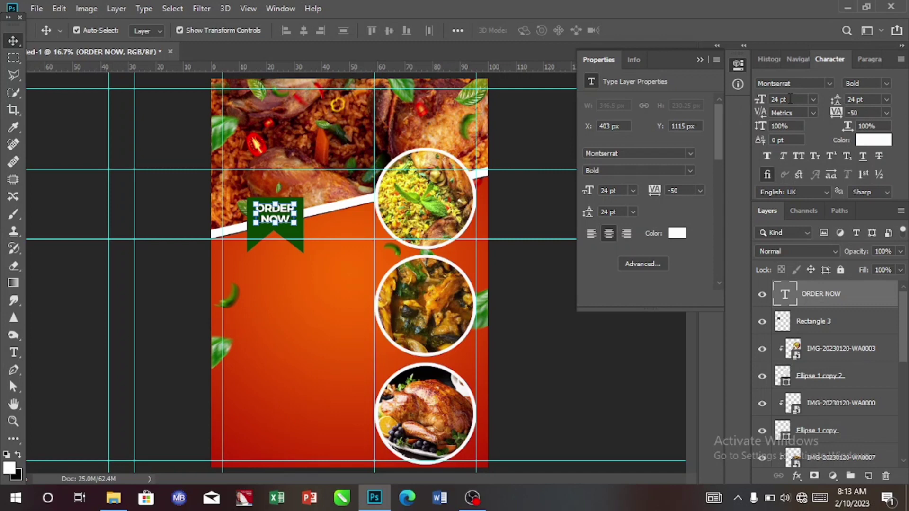
Set the ORDER NOW text to 30 pt size, 36 pt leading and -25 tracking
click(813, 101)
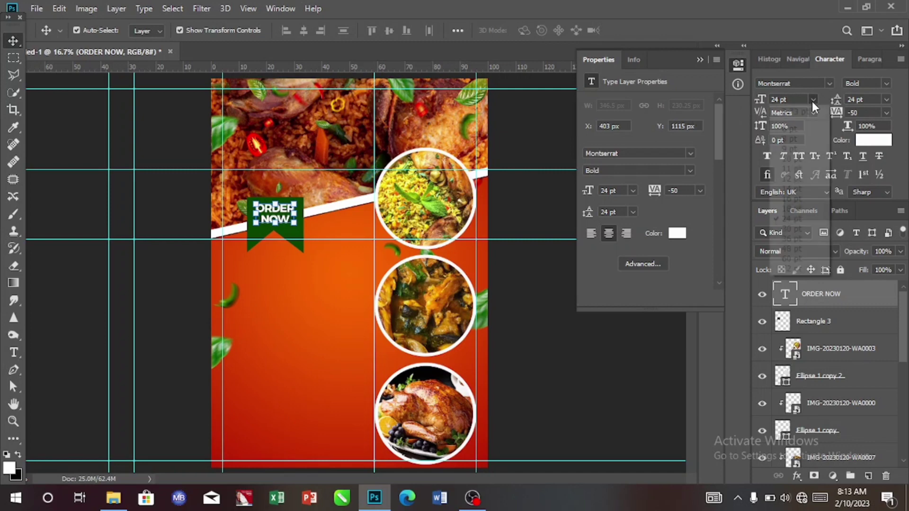
click(788, 229)
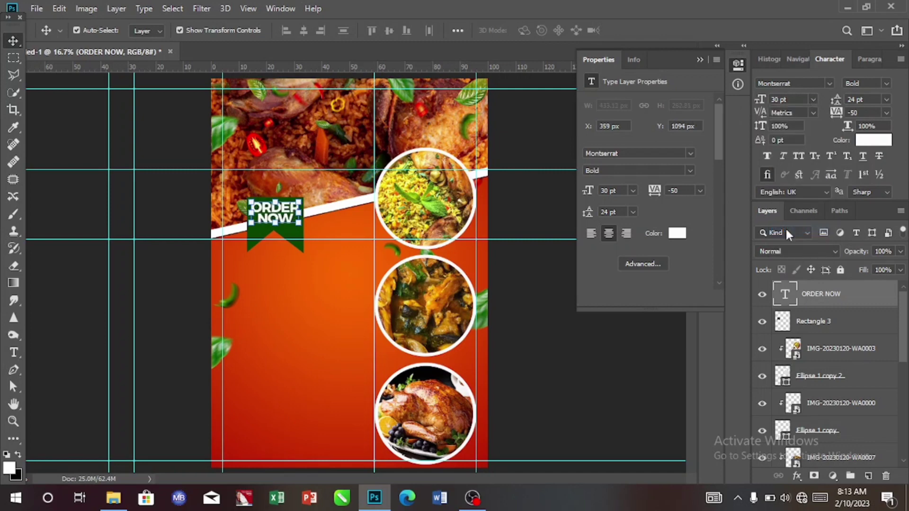
click(888, 99)
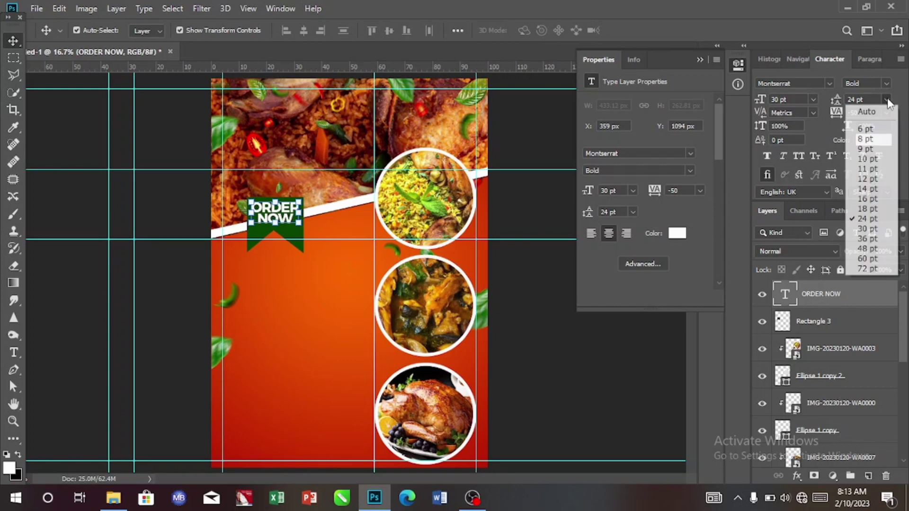
click(862, 240)
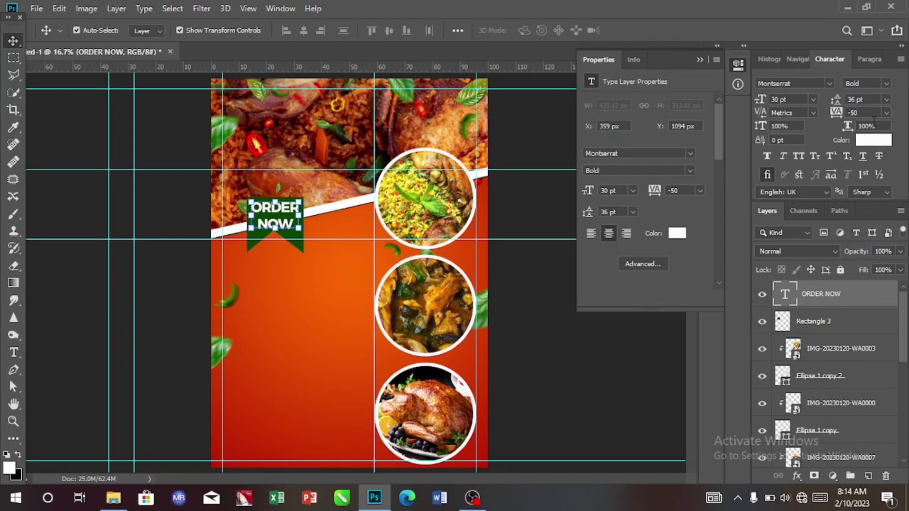
click(886, 112)
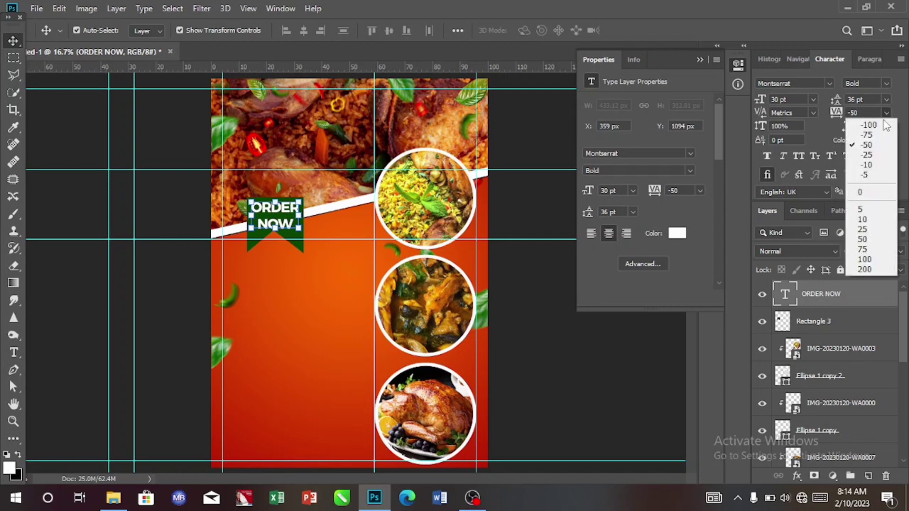
click(871, 156)
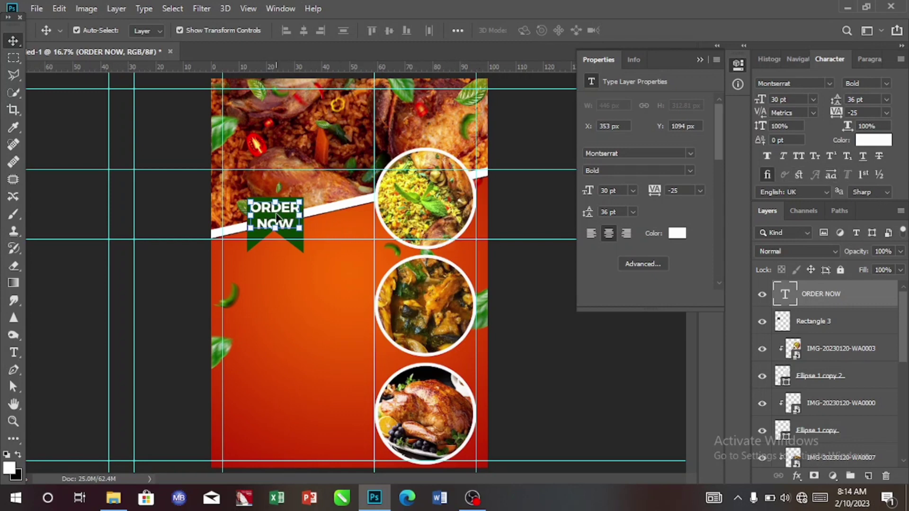
Tighten the leading of the ORDER NOW text to 34 pt
drag(278, 216, 278, 216)
key(BackSpace)
text(4)
key(Return)
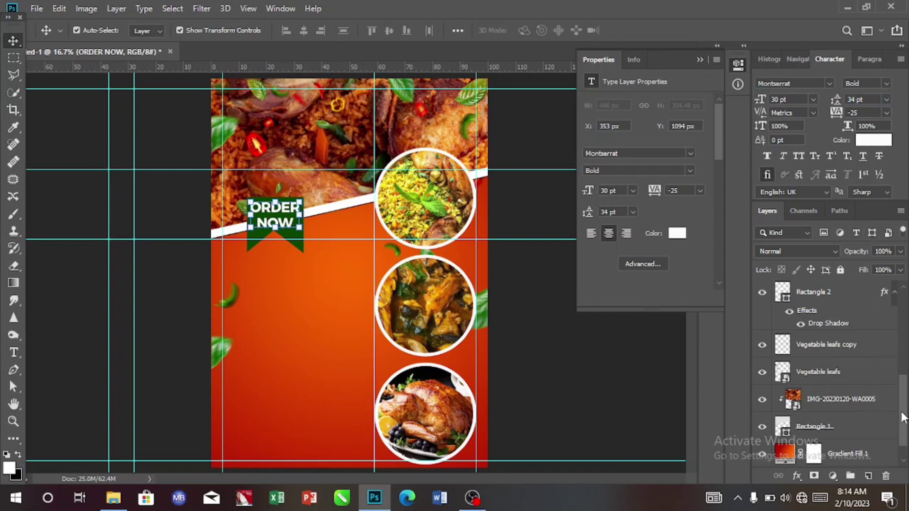
Add a black drop shadow to the ORDER NOW text with 100% opacity, 138° angle, 8 px distance, 6% spread and 4 px size
drag(904, 416, 894, 303)
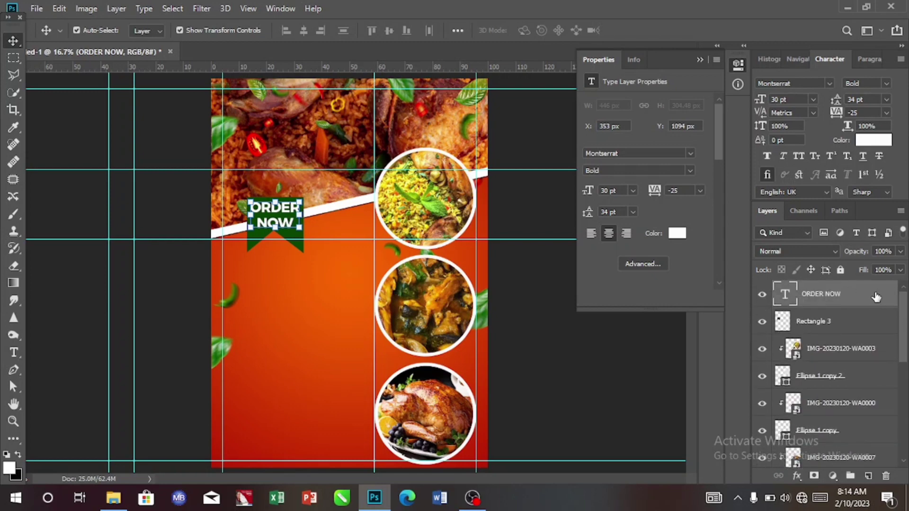
key(h)
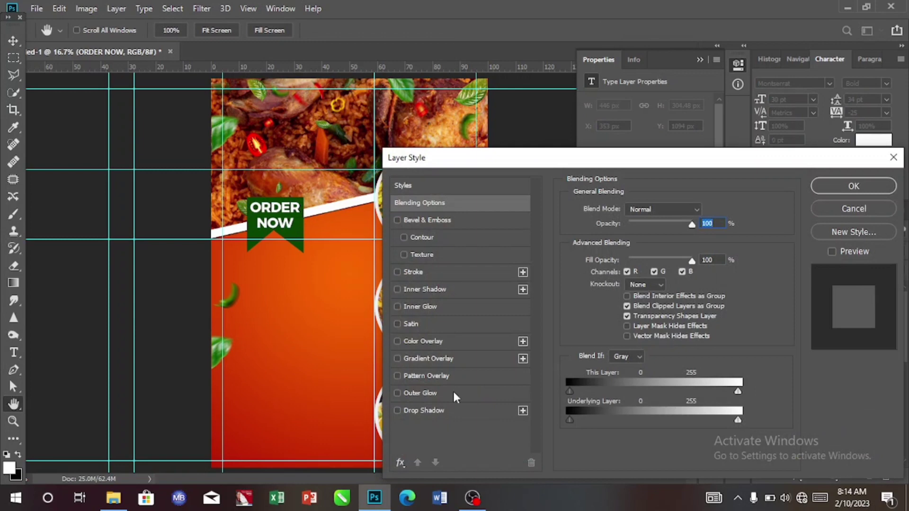
click(456, 411)
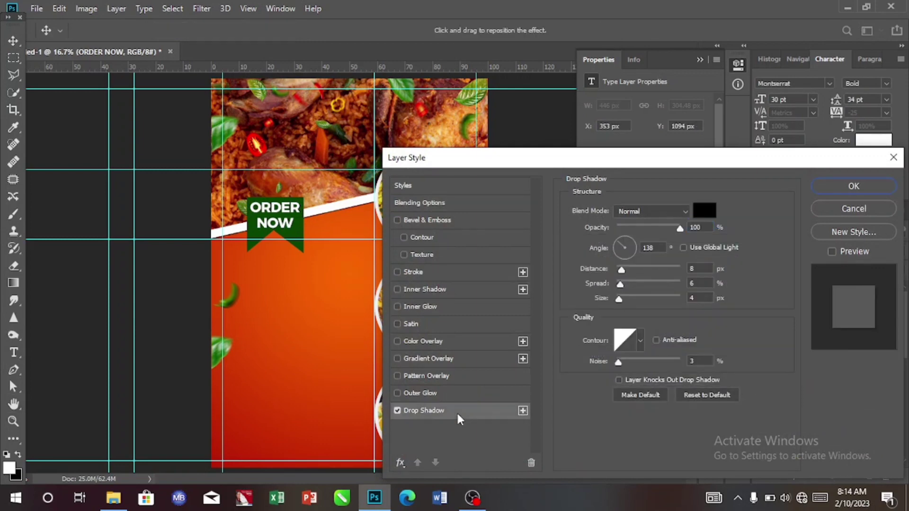
click(831, 188)
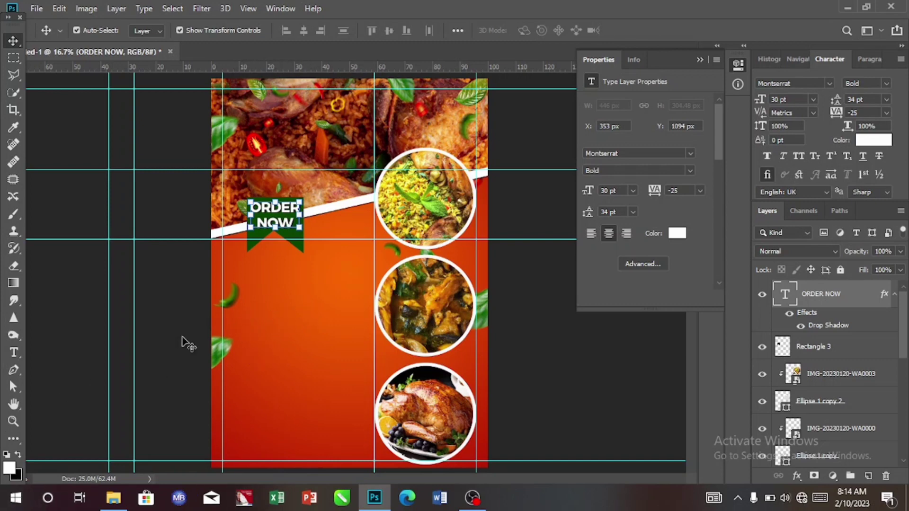
Add the white text "MARMAR'S" on the orange background below the ORDER NOW ribbon
click(14, 353)
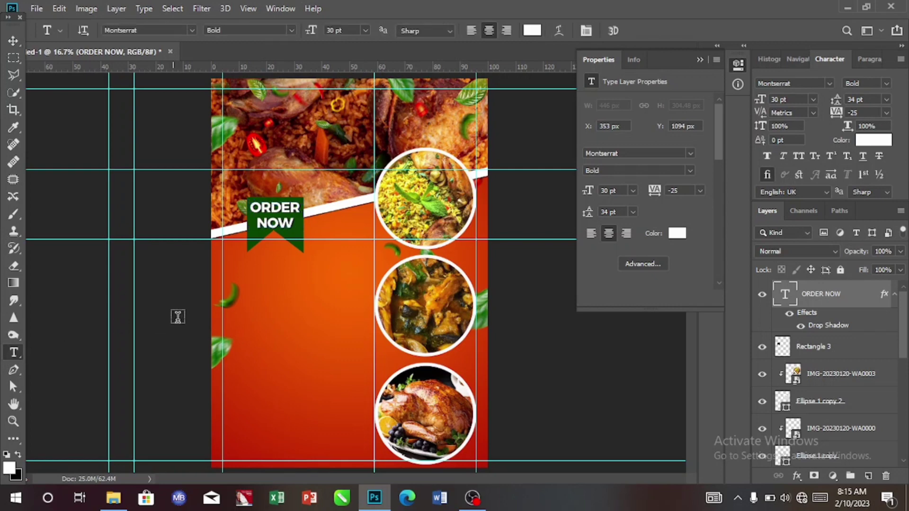
click(278, 290)
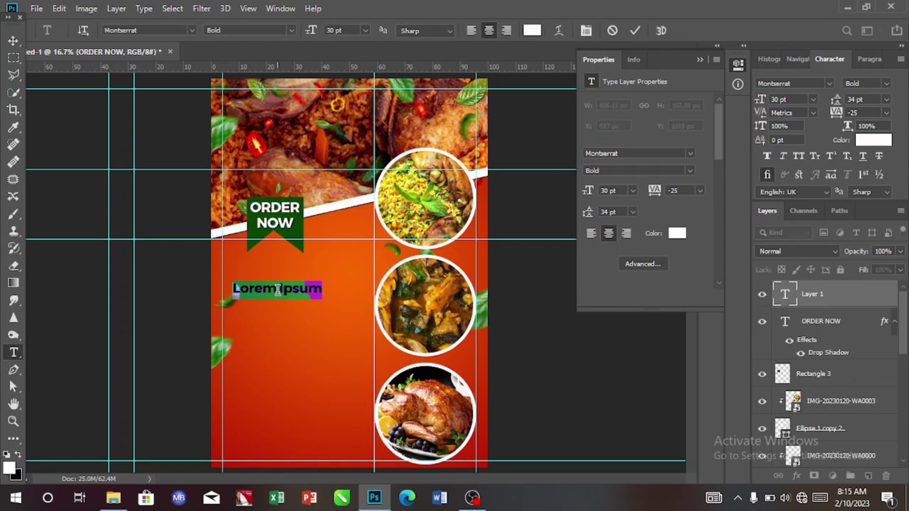
key(BackSpace)
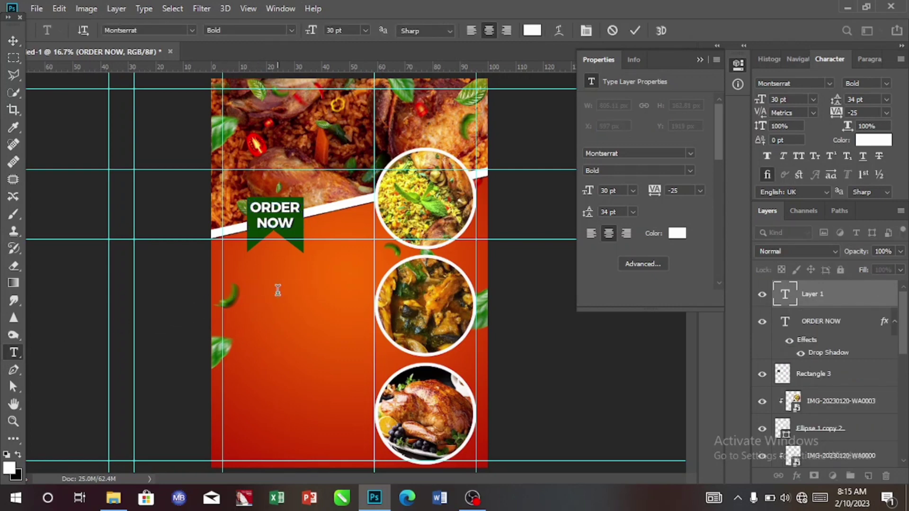
text(MARMAR)
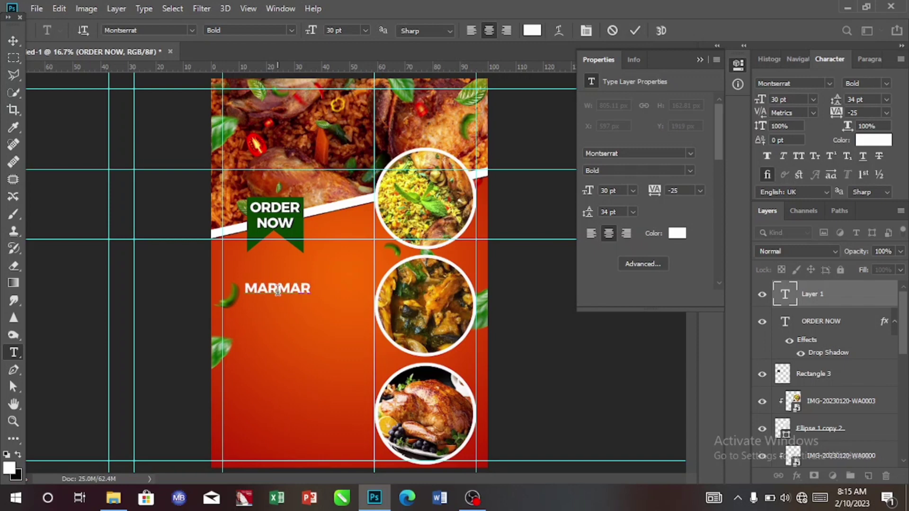
text(')
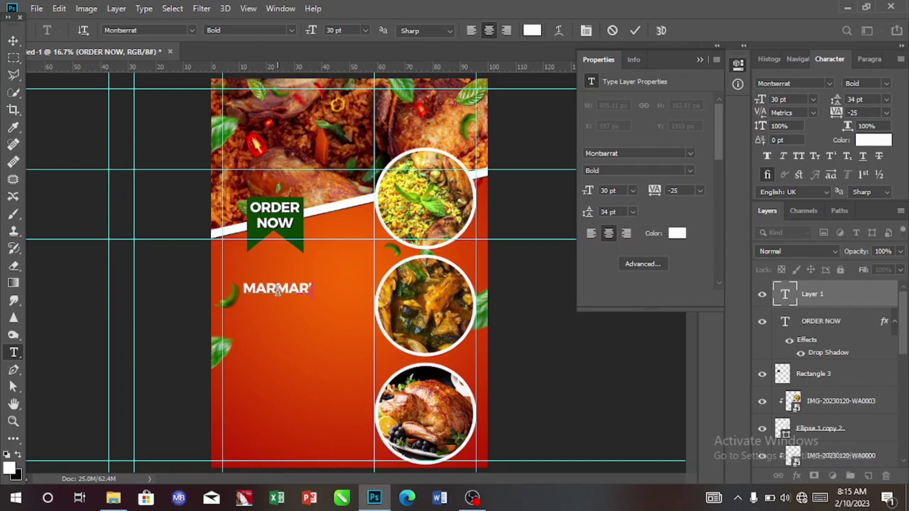
text(S)
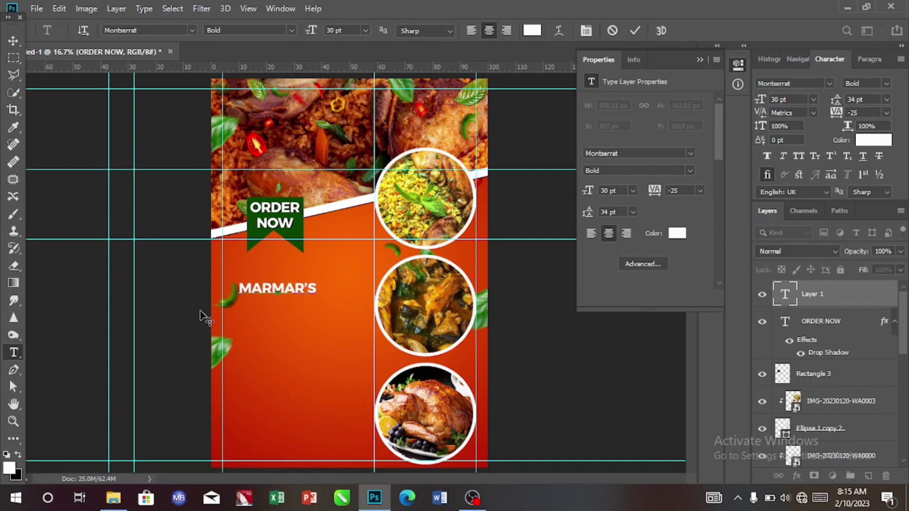
click(13, 41)
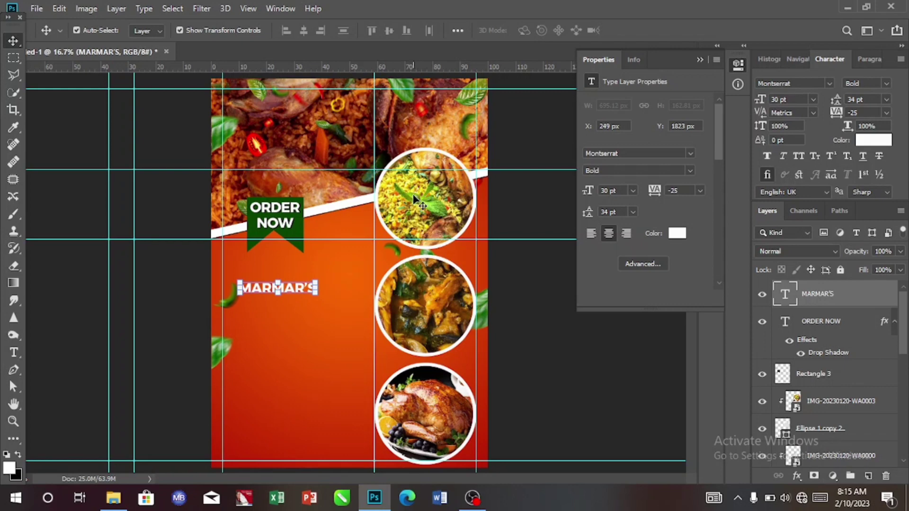
Set the MARMAR'S text to a 60 pt font size with 32 pt leading
click(814, 100)
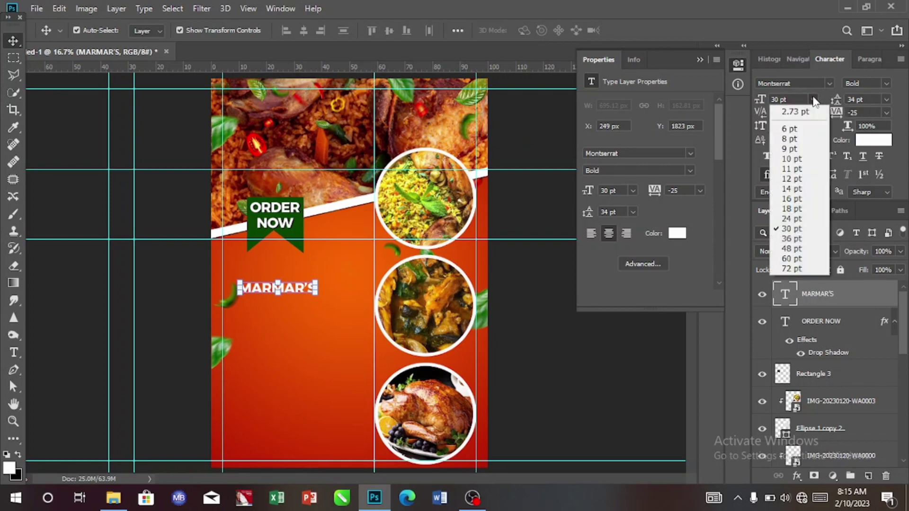
click(786, 259)
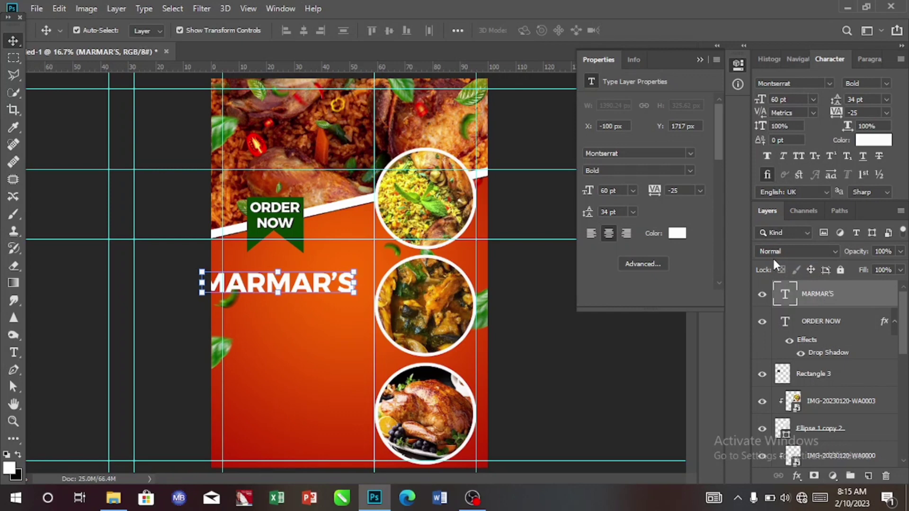
click(859, 100)
key(Return)
Move the MARMAR'S heading up to just beneath the ORDER NOW ribbon, fitted between the two vertical guides beside the food circles
drag(279, 282, 287, 273)
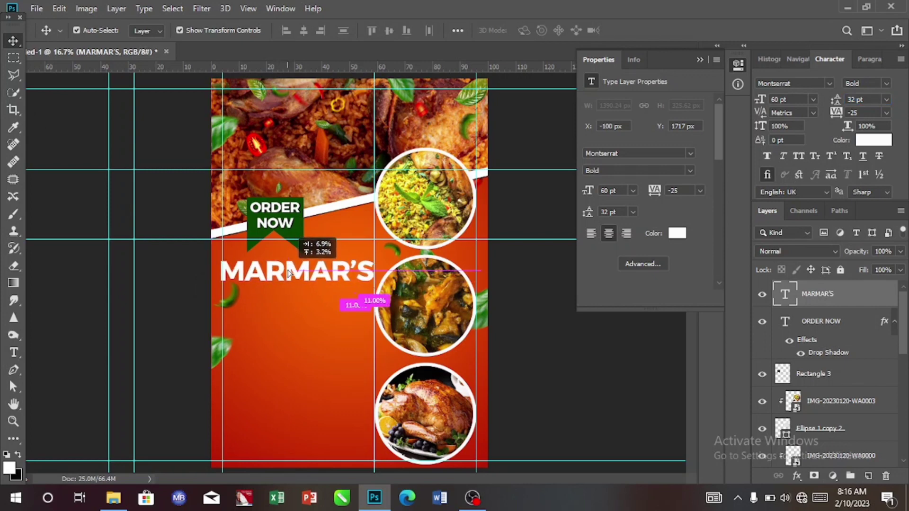
drag(288, 273, 290, 270)
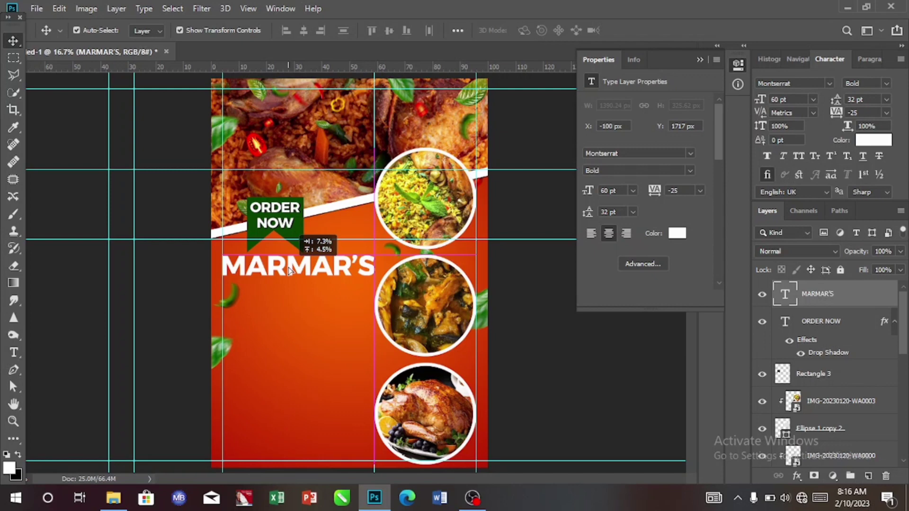
drag(289, 271, 292, 269)
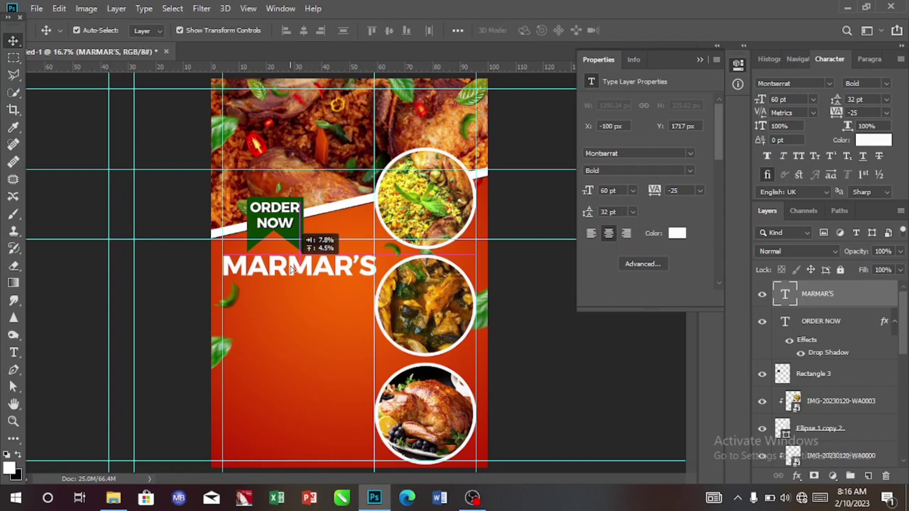
click(316, 359)
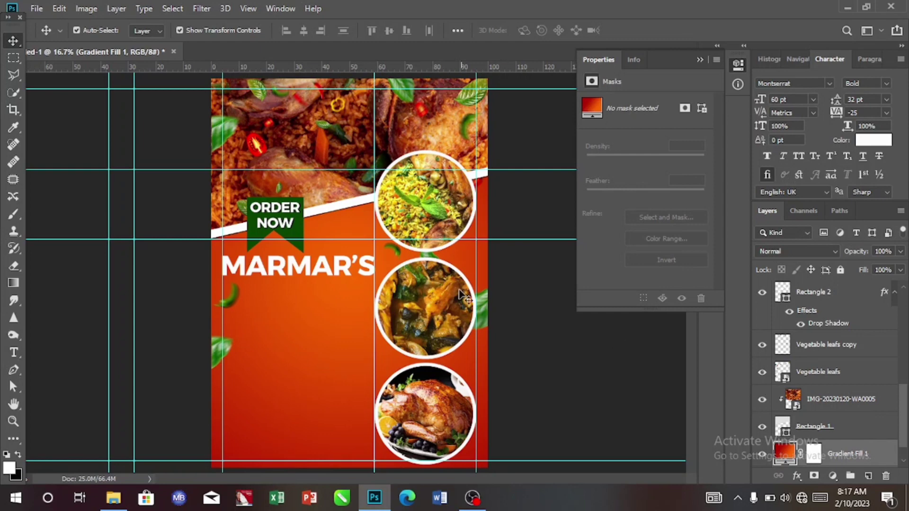
click(432, 217)
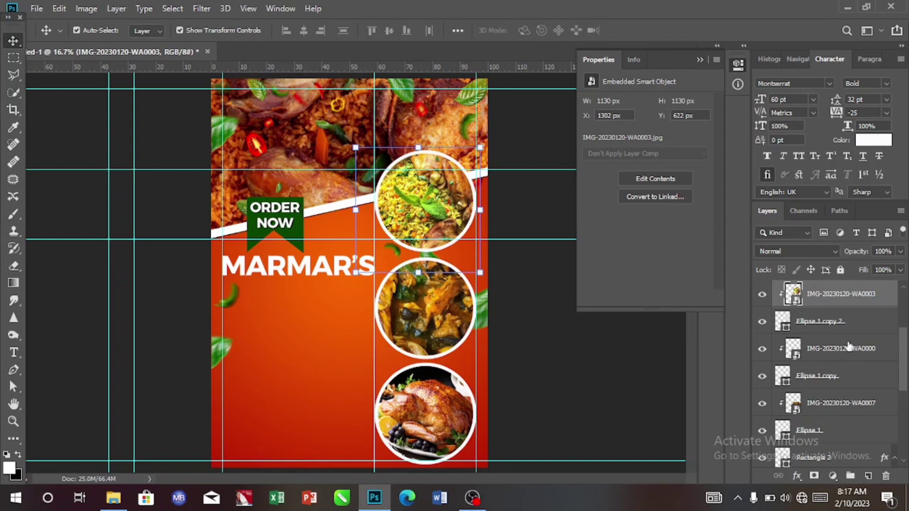
drag(901, 345, 903, 332)
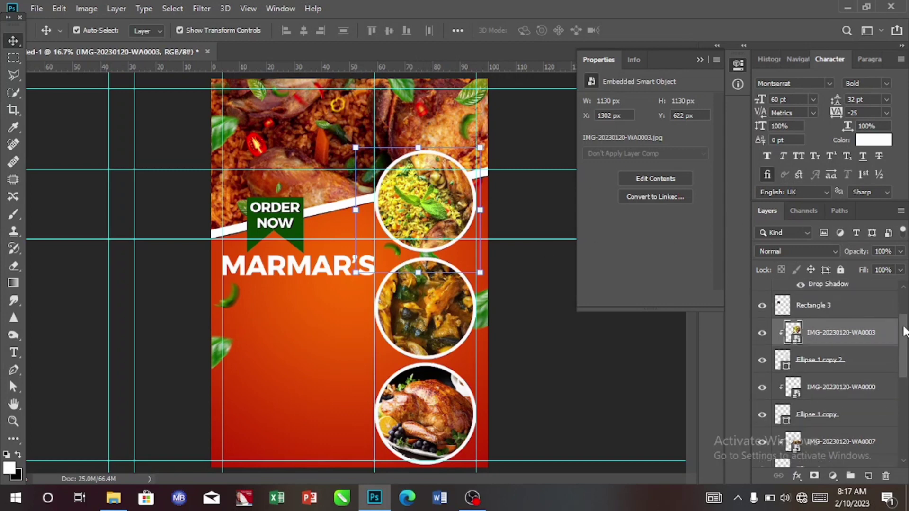
shift+click(855, 363)
shift+click(851, 397)
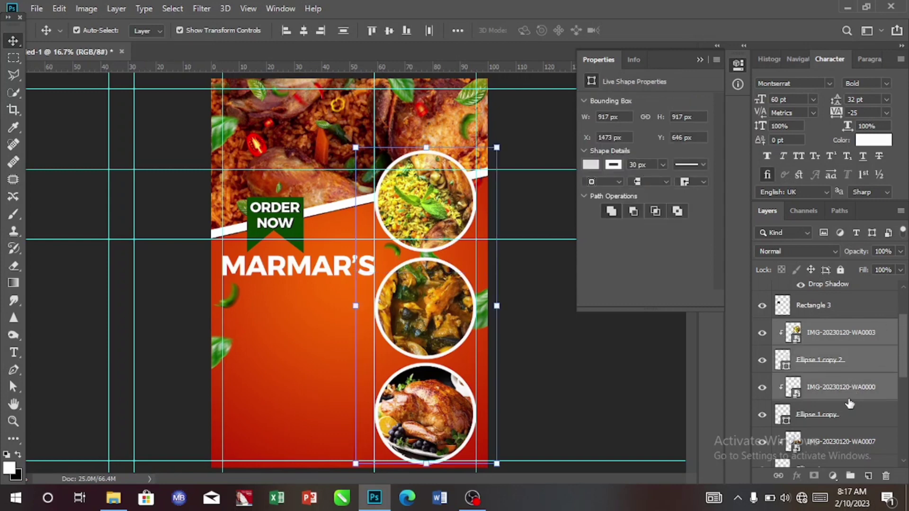
shift+click(838, 417)
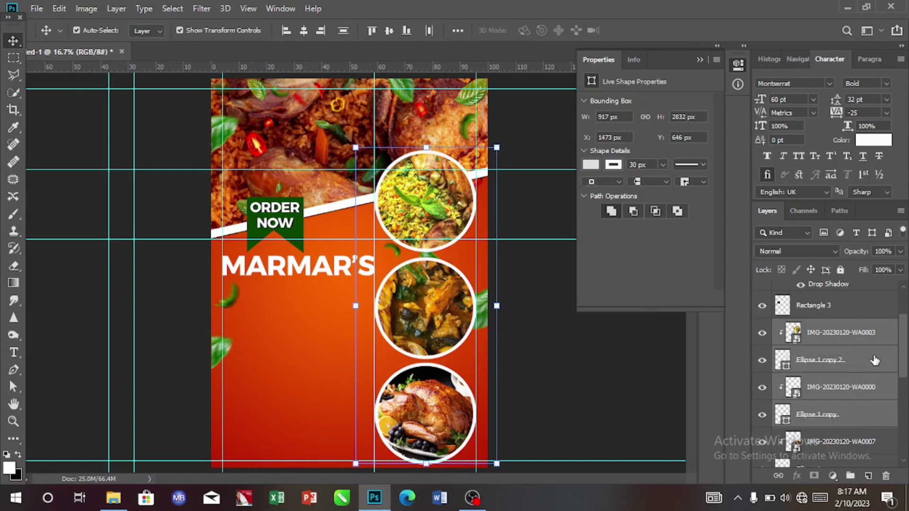
scroll(871, 363, down, 3)
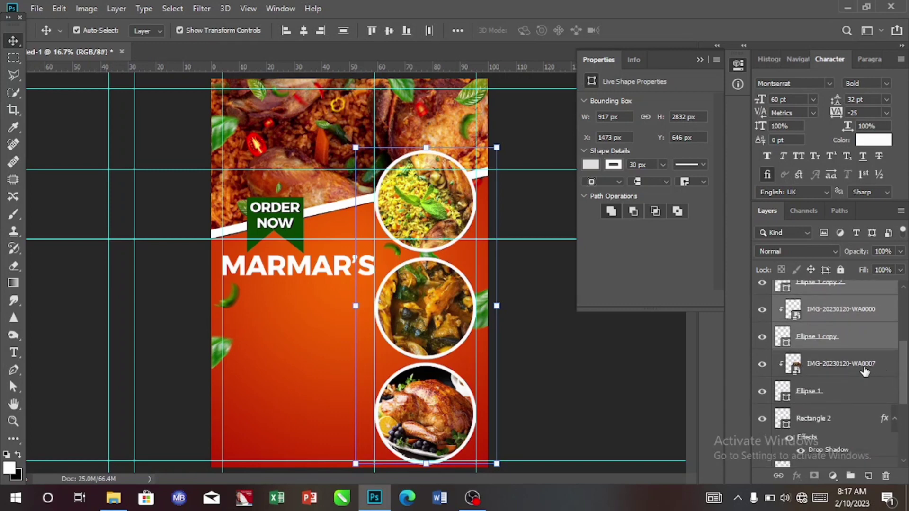
shift+click(864, 372)
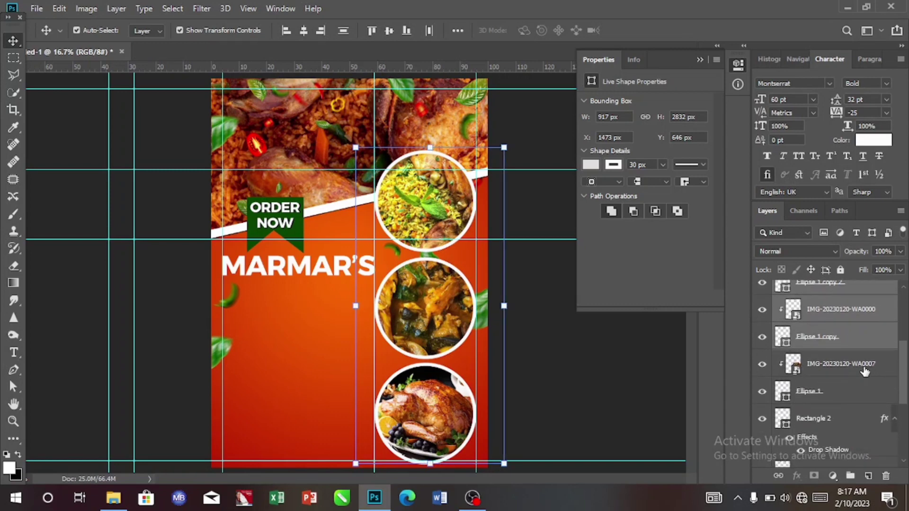
shift+click(848, 401)
shift+click(845, 419)
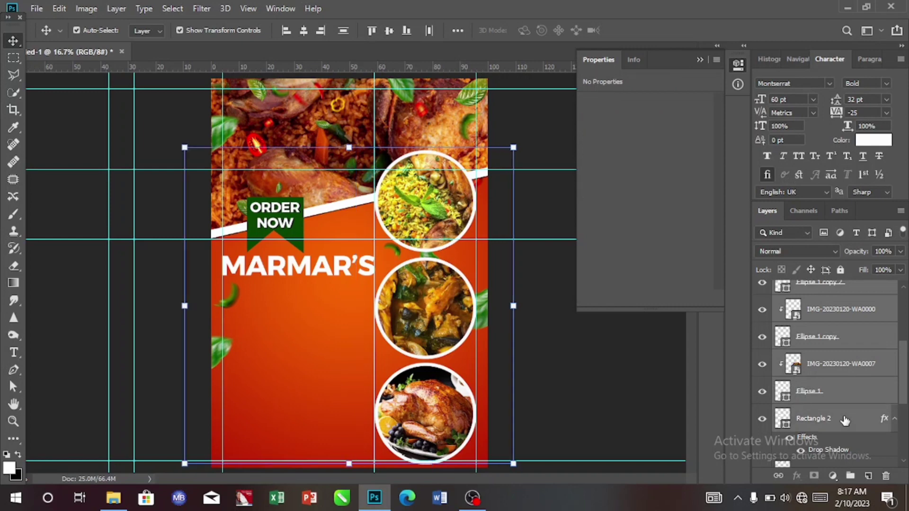
Group the three ellipse layers together with their clipped food photos, from Ellipse 1 up to IMG-20230120-WA0003
click(844, 401)
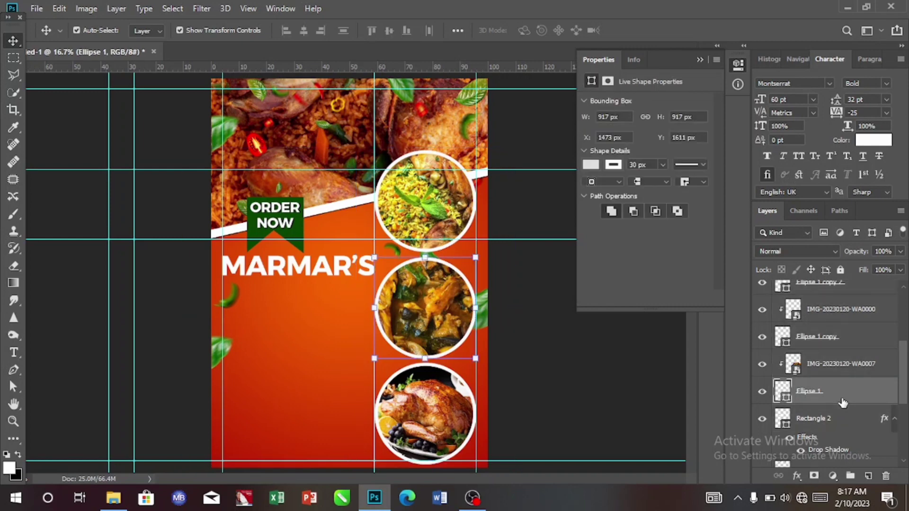
shift+click(853, 375)
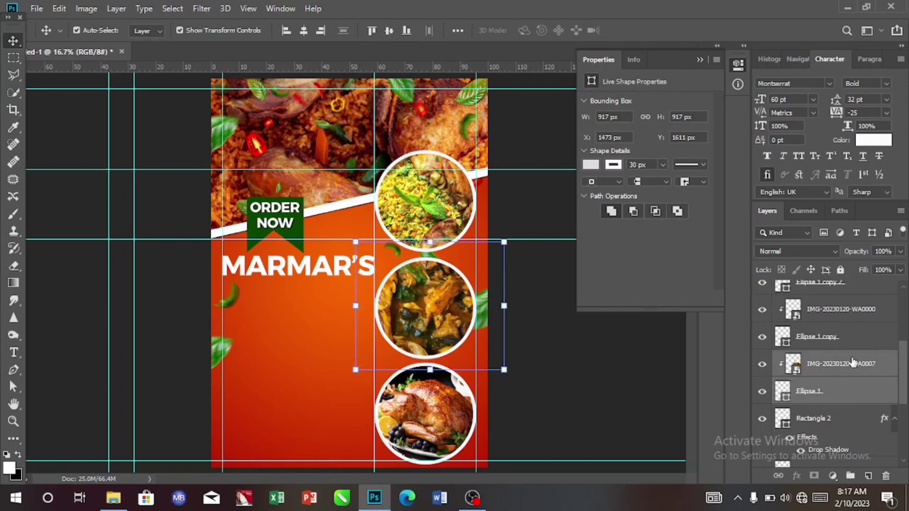
shift+click(852, 343)
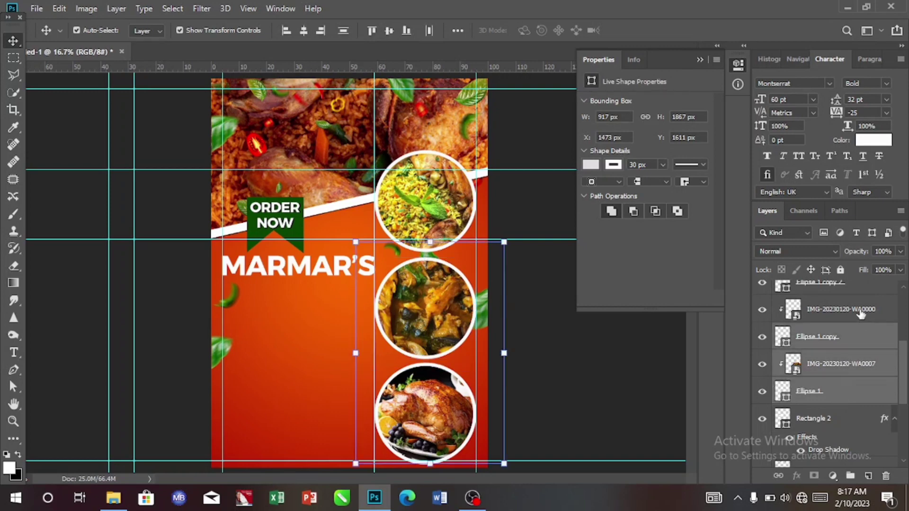
shift+click(861, 315)
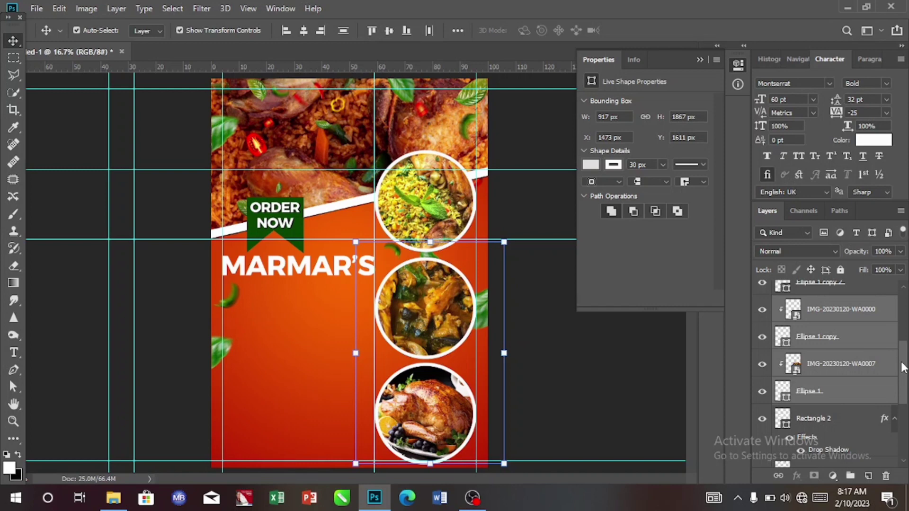
scroll(905, 362, up, 1)
scroll(904, 363, up, 2)
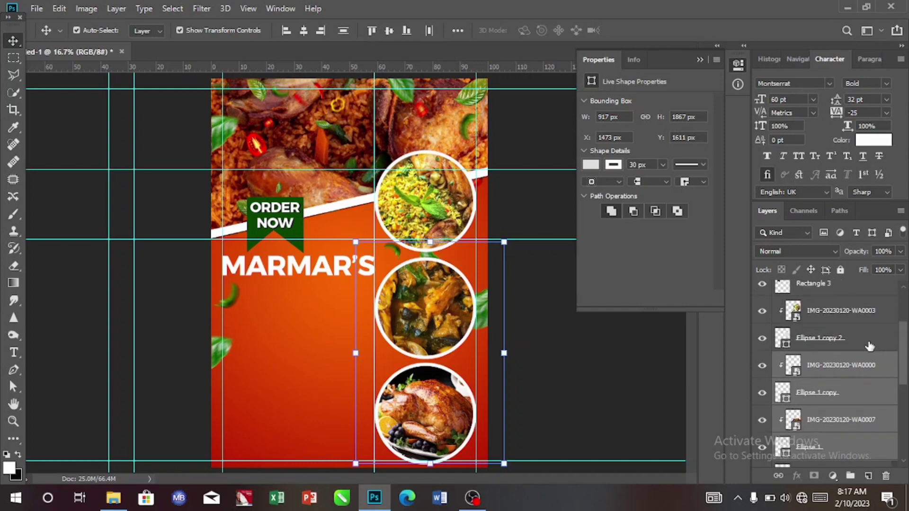
shift+click(869, 344)
shift+click(853, 314)
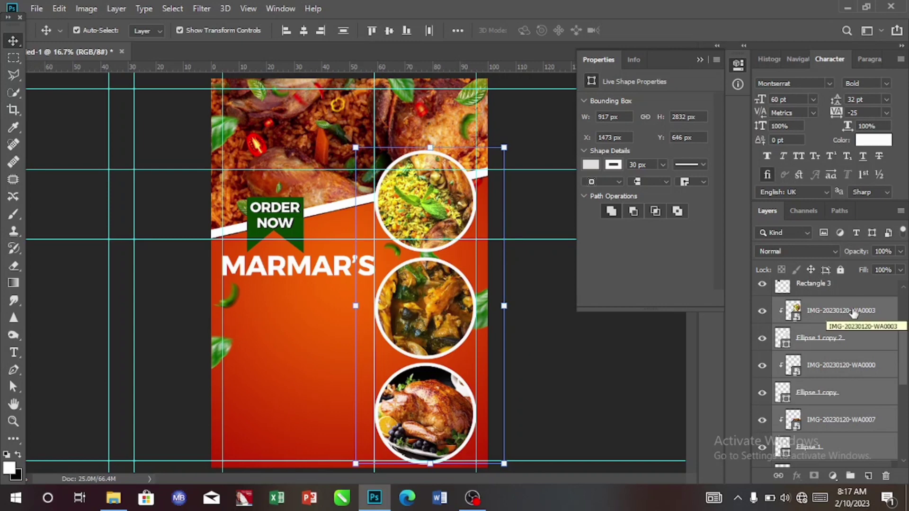
key(ctrl)
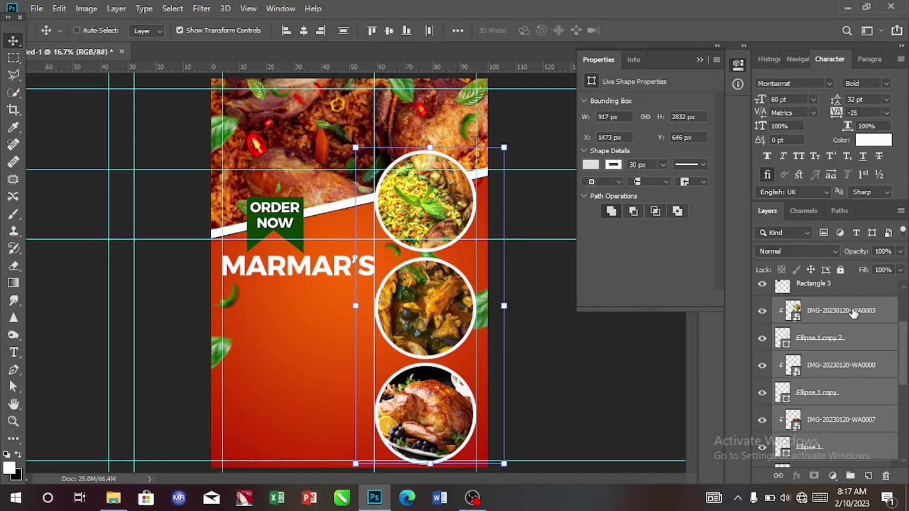
key(ctrl+g)
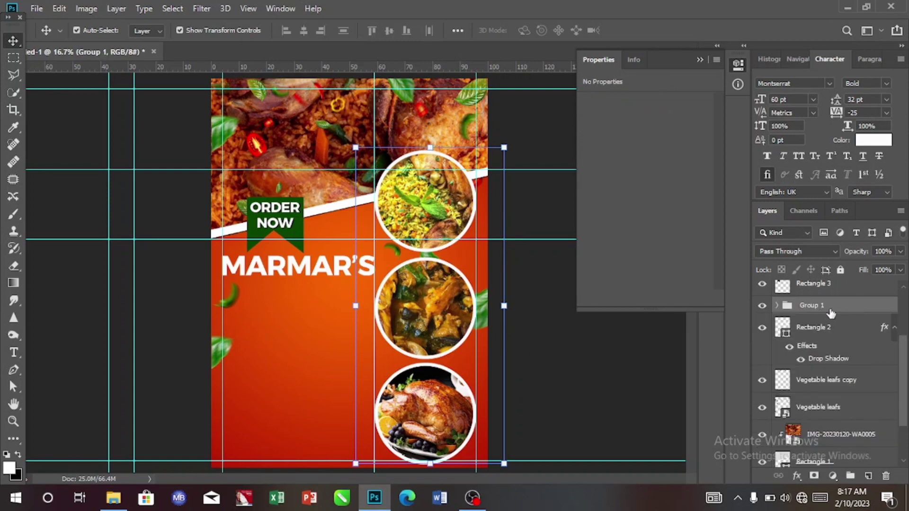
Rename the food circles' group to CYCLE and collapse it in the layer list
double_click(824, 308)
key(BackSpace)
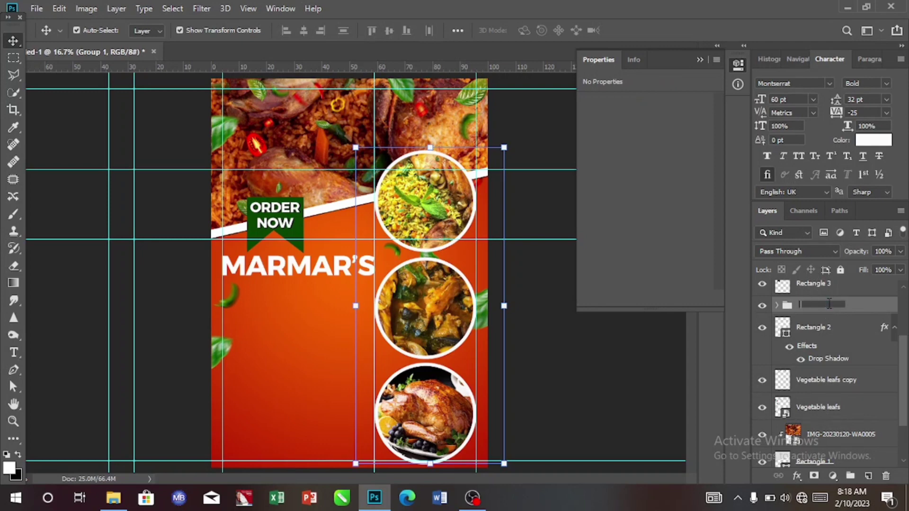
text(CYCLE)
key(Return)
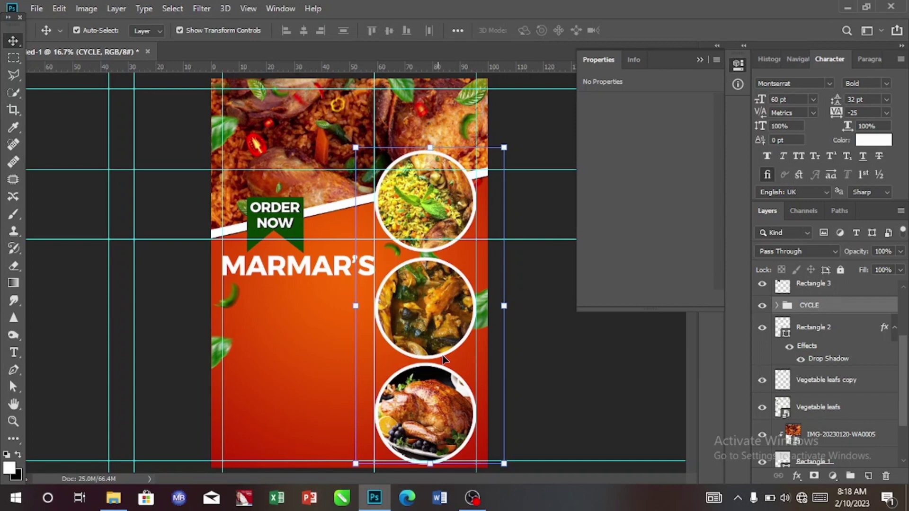
click(451, 259)
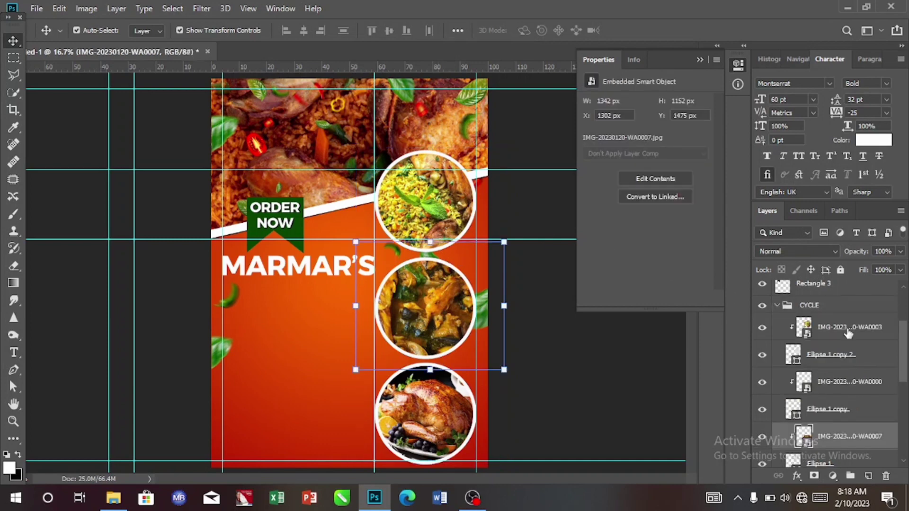
click(789, 307)
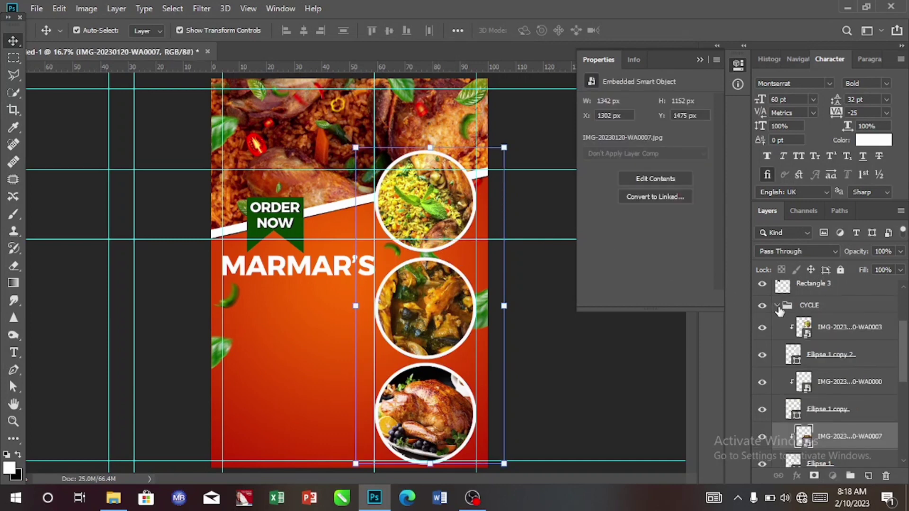
click(777, 305)
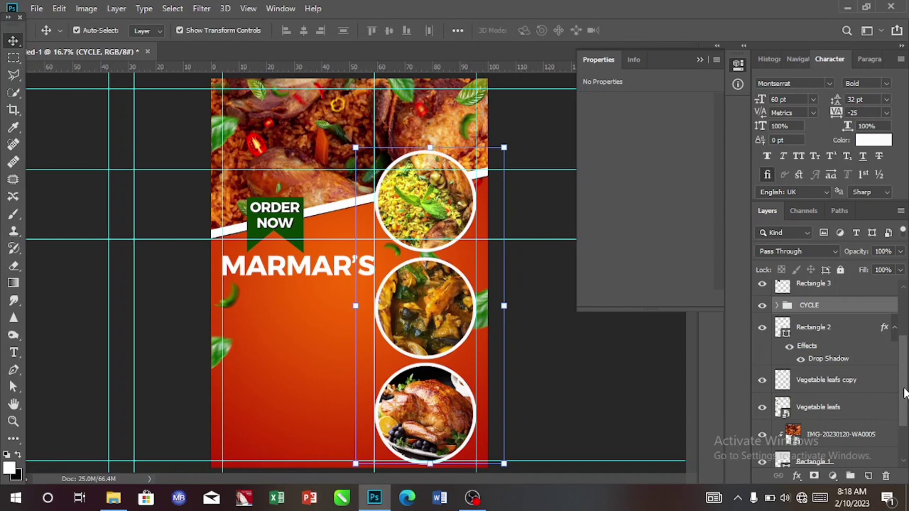
Group the clipped main photo IMG-20230120-WA0005 with its Rectangle 1 layer and rename the group to MAIN IMAGE
drag(904, 393, 906, 430)
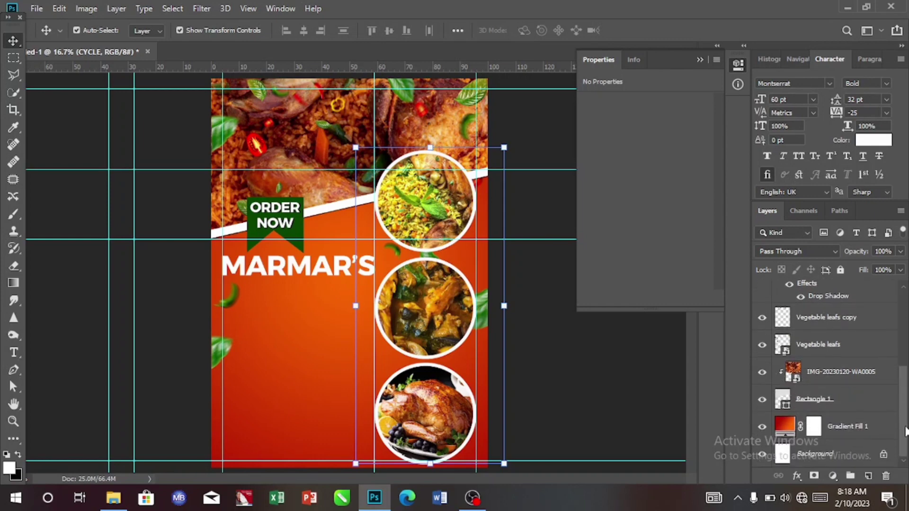
click(851, 379)
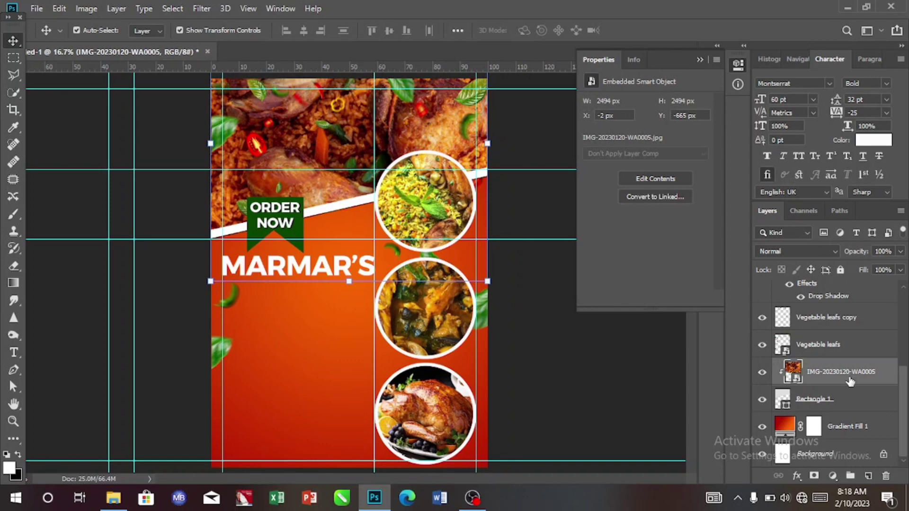
shift+click(843, 402)
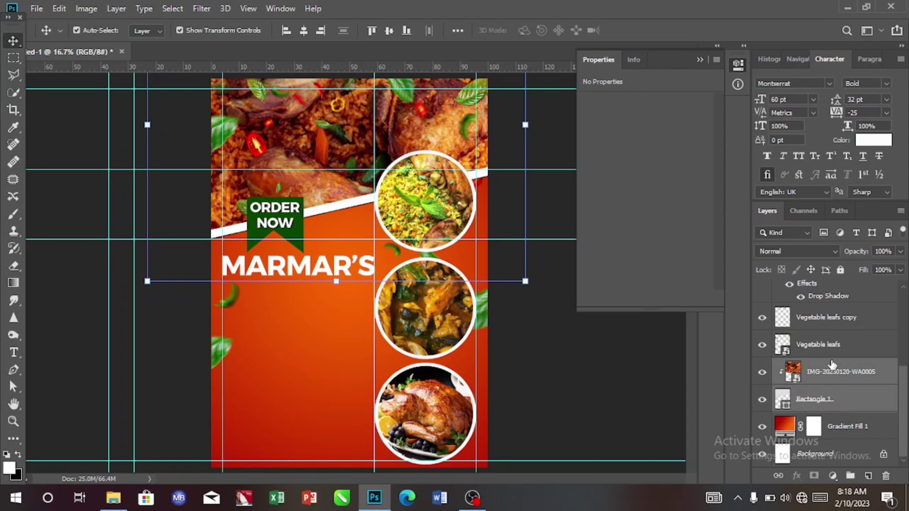
key(ctrl+g)
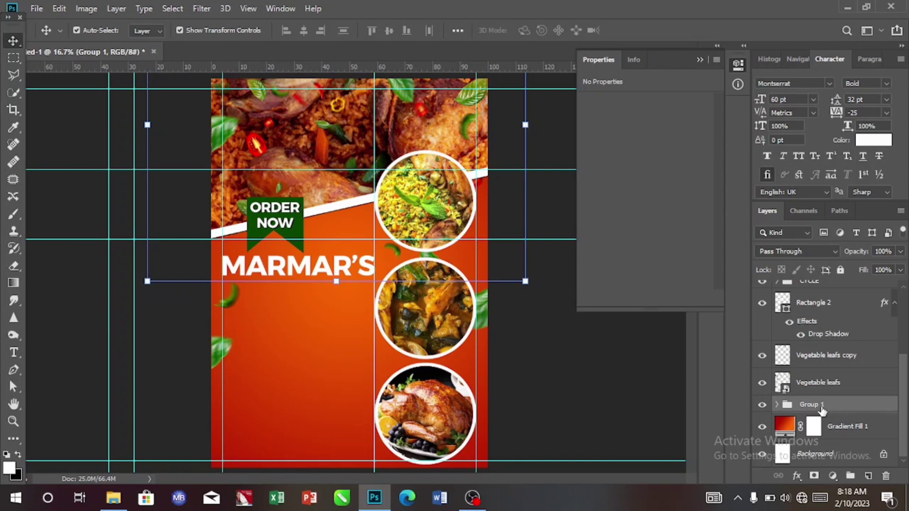
double_click(823, 406)
key(BackSpace)
text(MA)
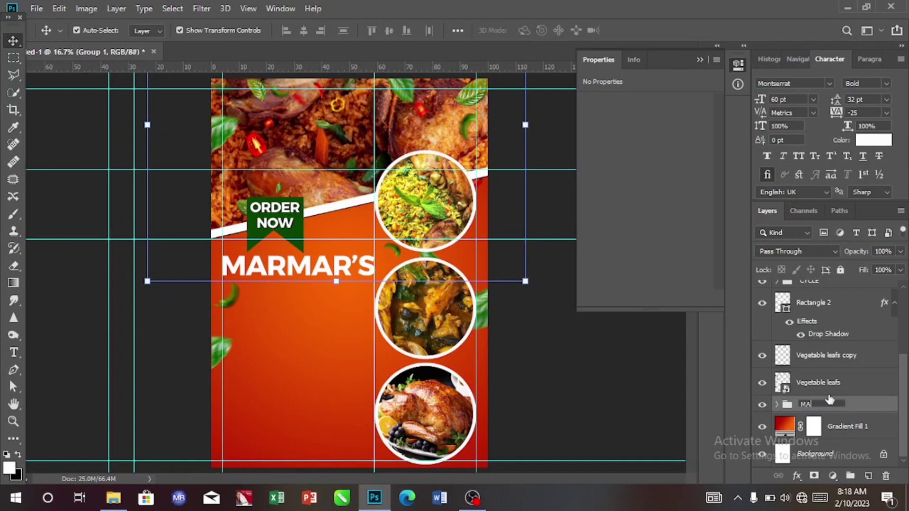
text(IN IMAG)
key(Return)
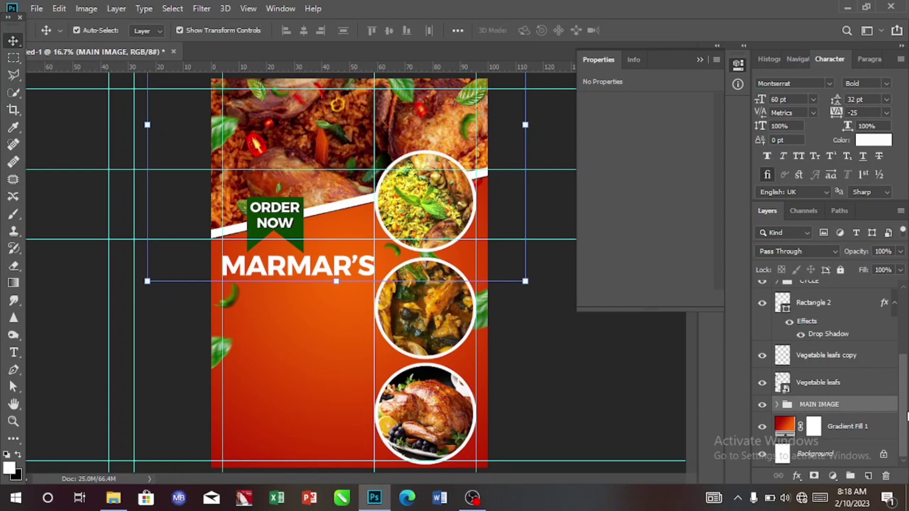
Undo the grouping and renaming of MAIN IMAGE, and check the contents of the CYCLE group
click(837, 384)
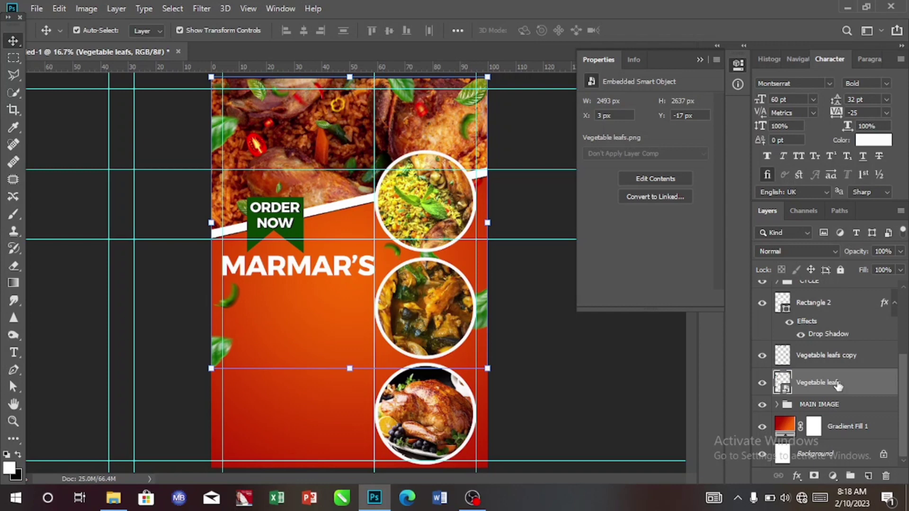
key(ctrl)
key(ctrl+z)
key(ctrl+z)
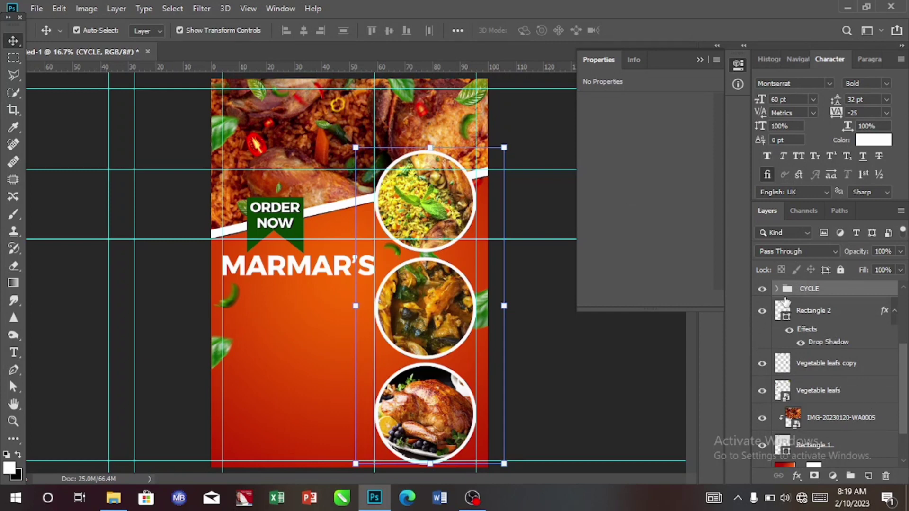
click(777, 290)
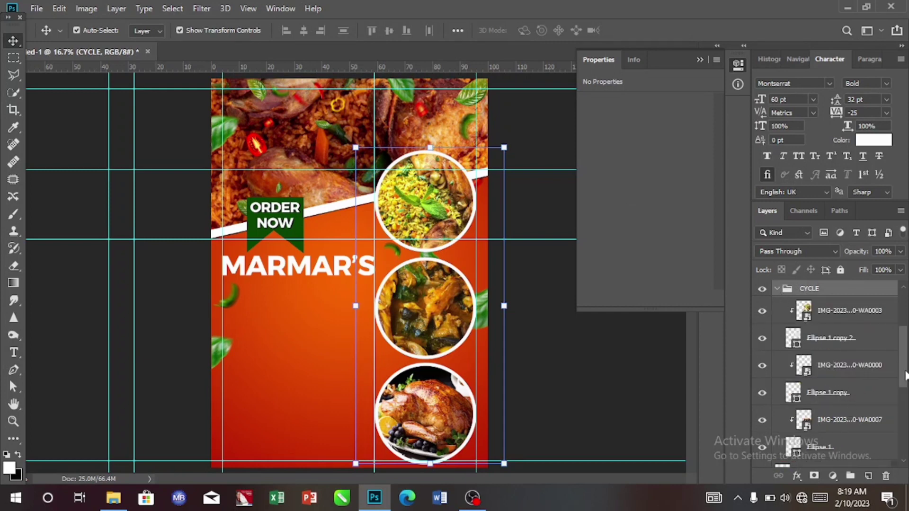
click(777, 289)
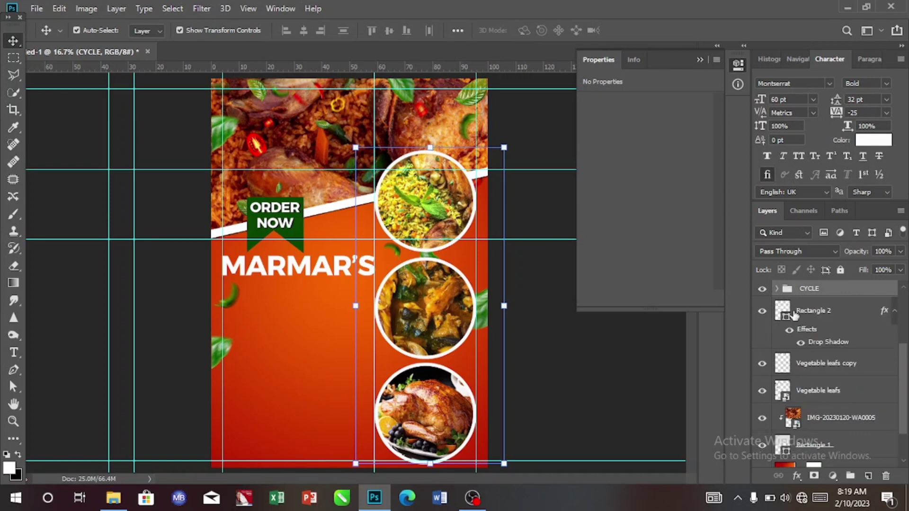
Group Rectangle 2, both Vegetable leafs layers, IMG-20230120-WA0005 and Rectangle 1 together
click(836, 367)
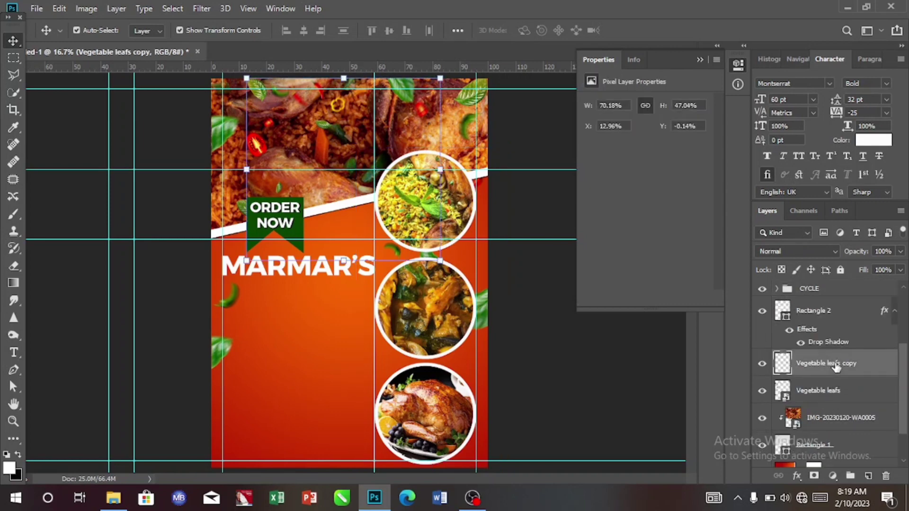
click(837, 317)
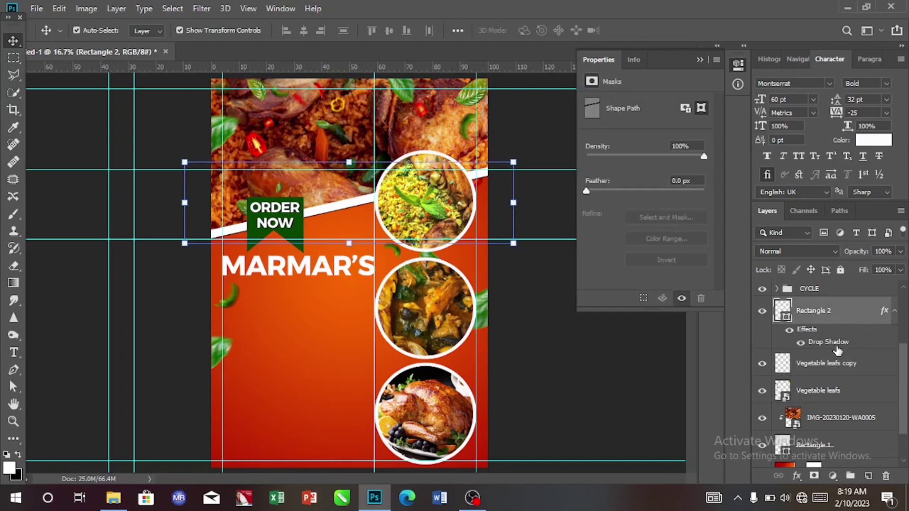
shift+click(835, 363)
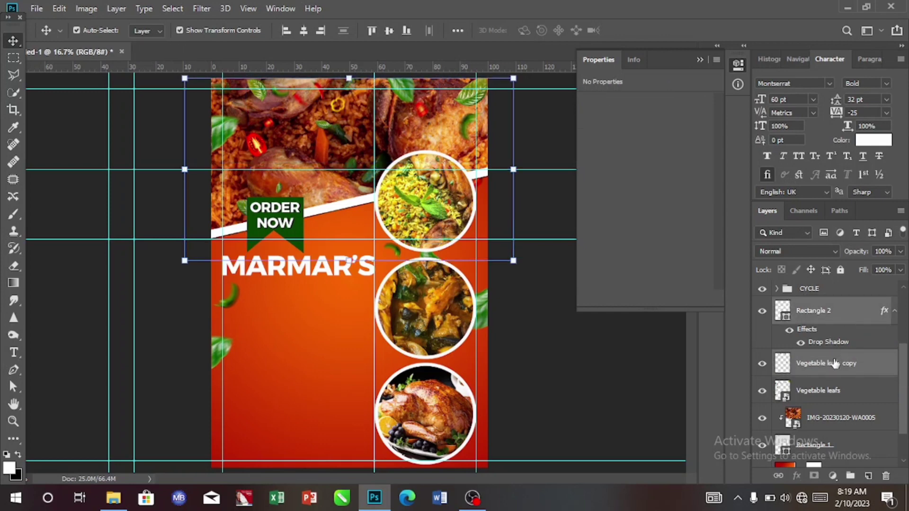
shift+click(836, 396)
shift+click(838, 429)
drag(905, 408, 905, 424)
shift+click(855, 413)
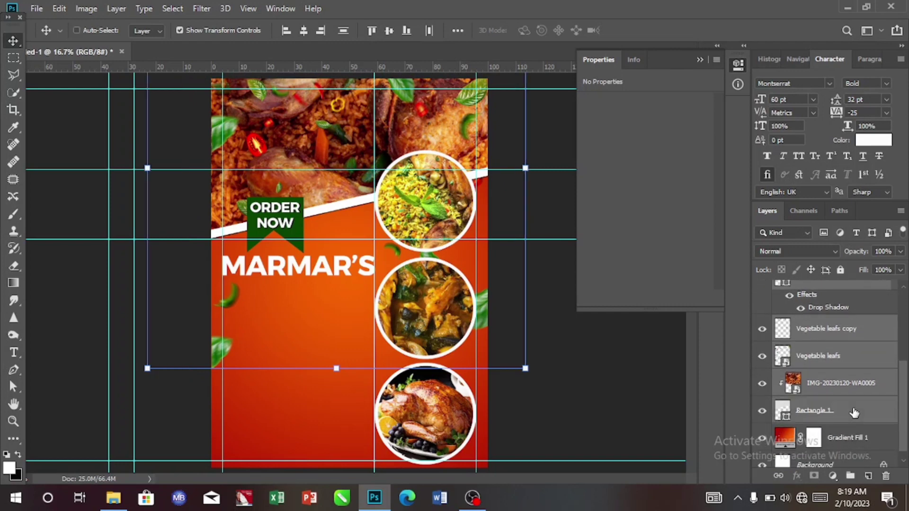
key(ctrl+g)
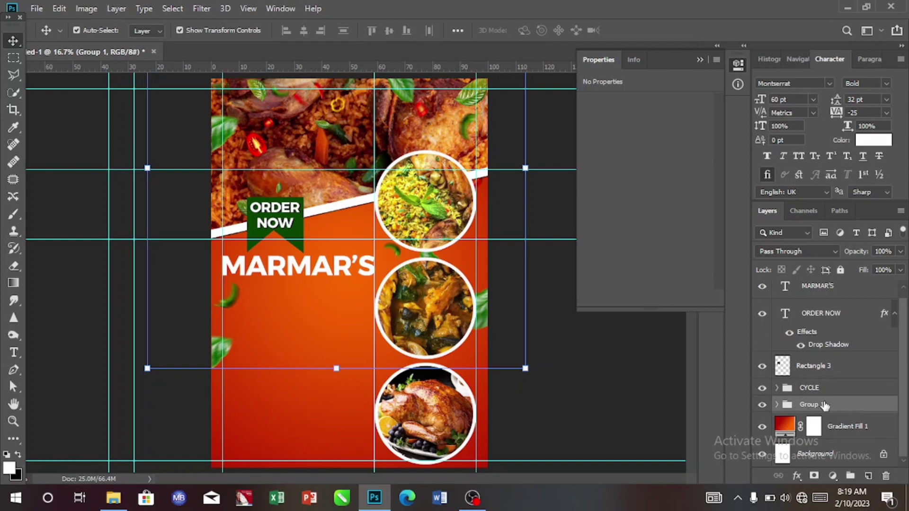
Rename the group holding the main photo, leaves and rectangles to MAIN IMAGE
double_click(825, 405)
key(BackSpace)
text(MAIN IMAGE)
key(Return)
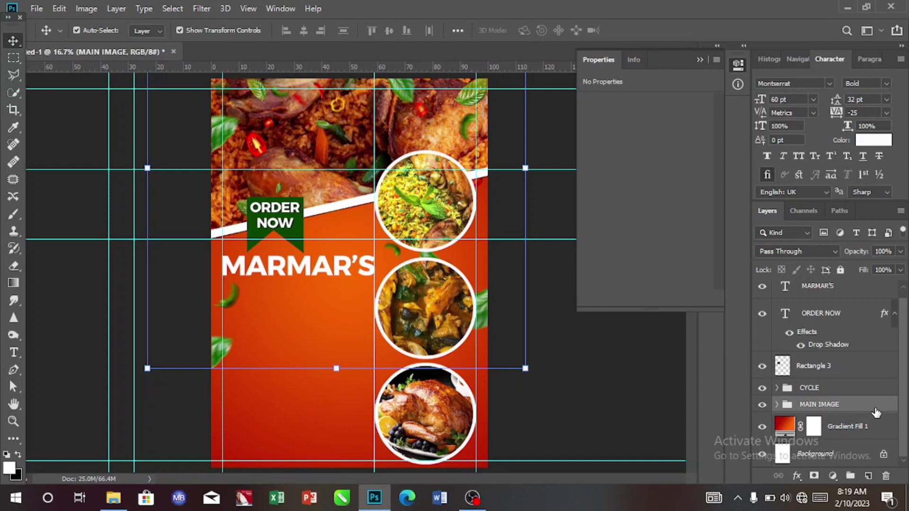
Add a Drop Shadow effect to the MARMAR'S text layer, keeping the offered shadow settings
scroll(821, 304, up, 1)
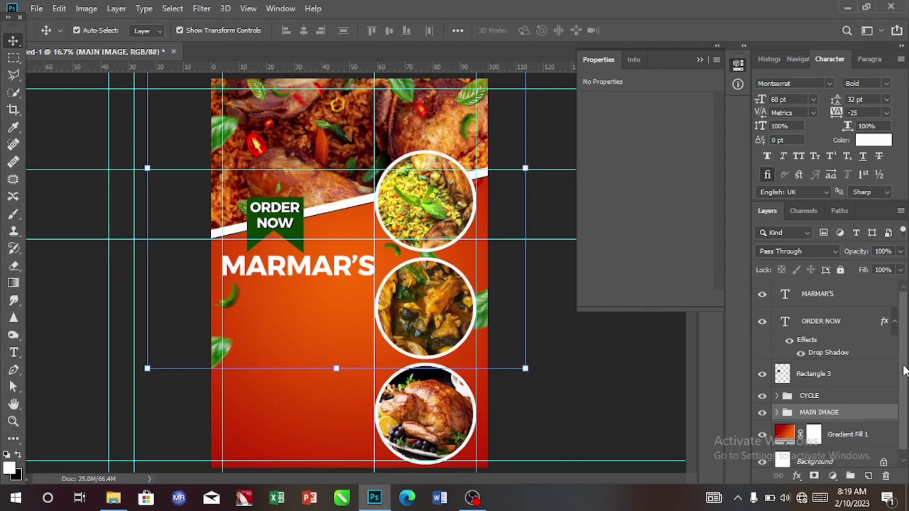
click(833, 299)
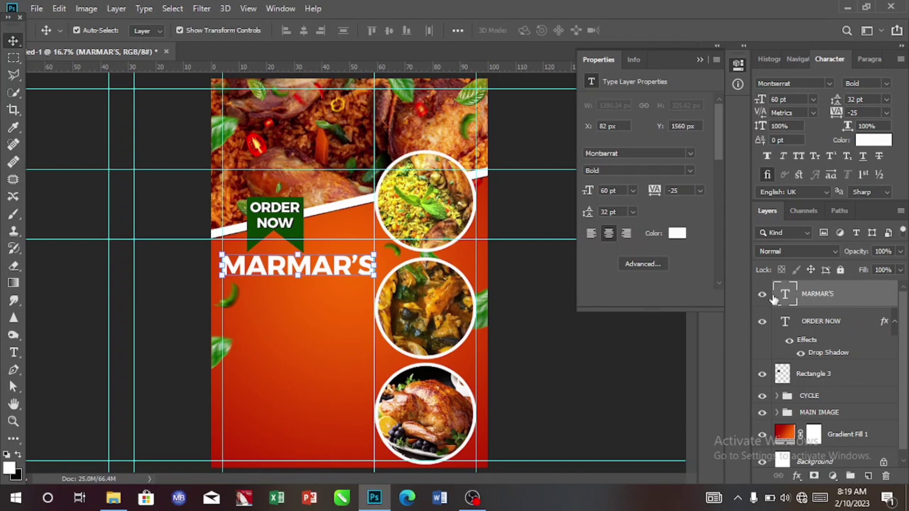
double_click(881, 299)
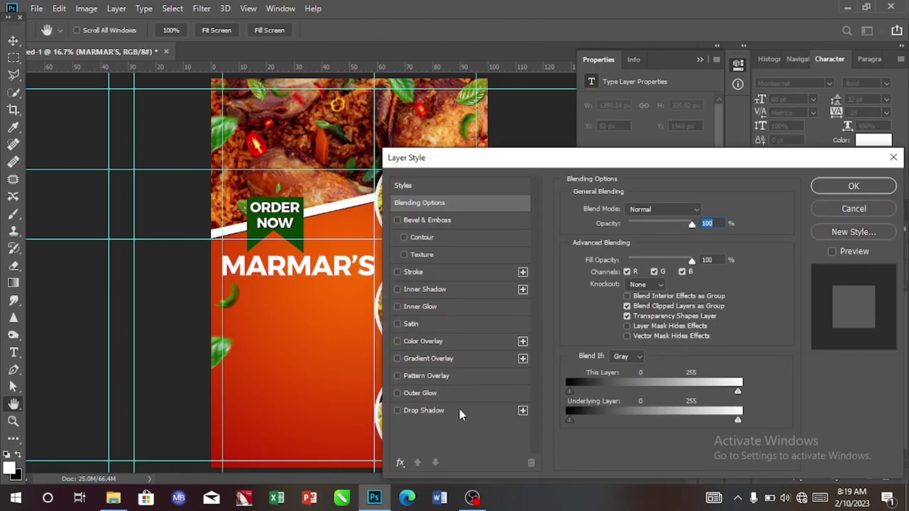
click(459, 410)
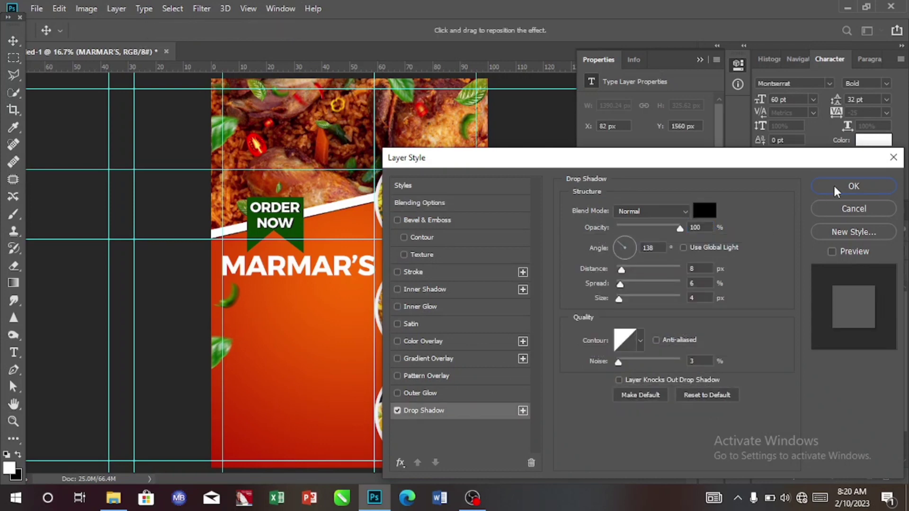
click(849, 185)
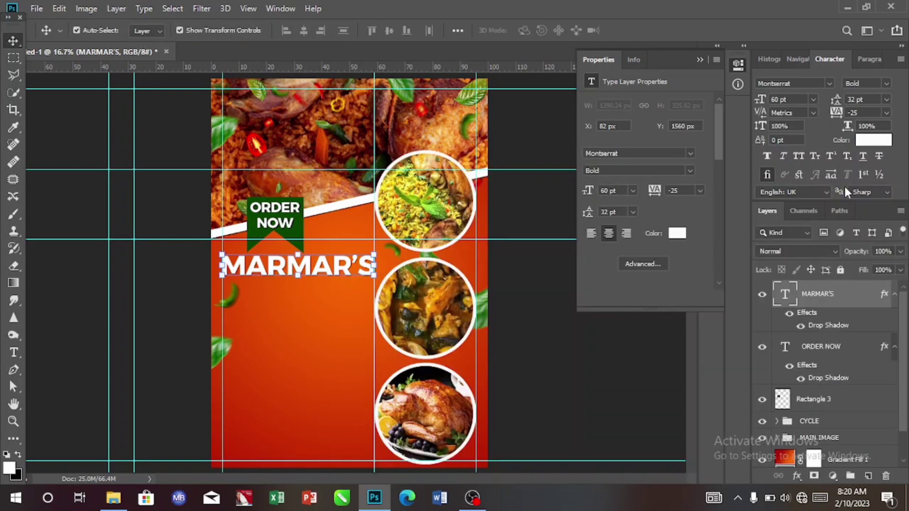
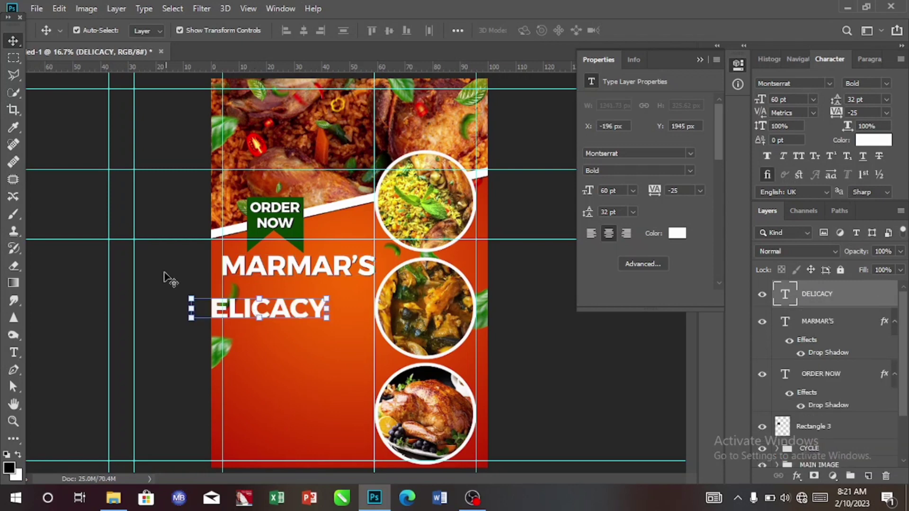
Colour the DELICACY text near-black (#020202) and set its font size to 48 pt
click(874, 141)
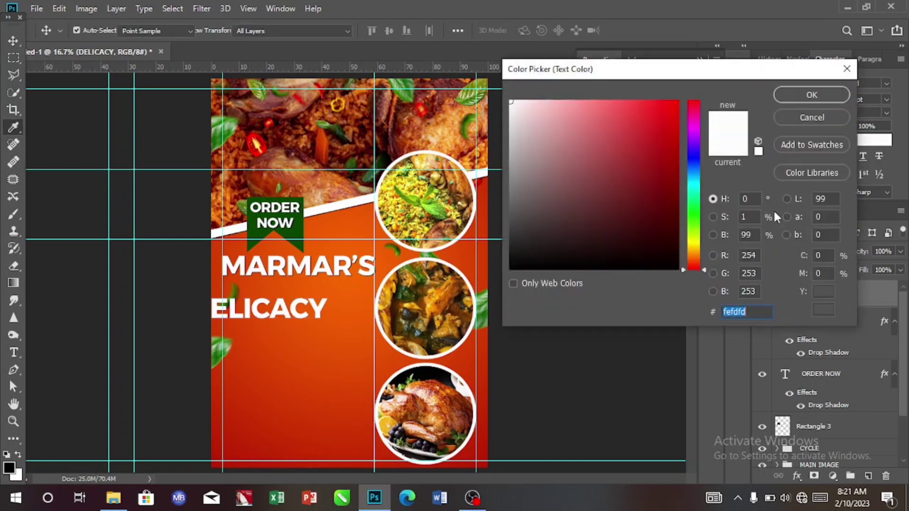
click(603, 268)
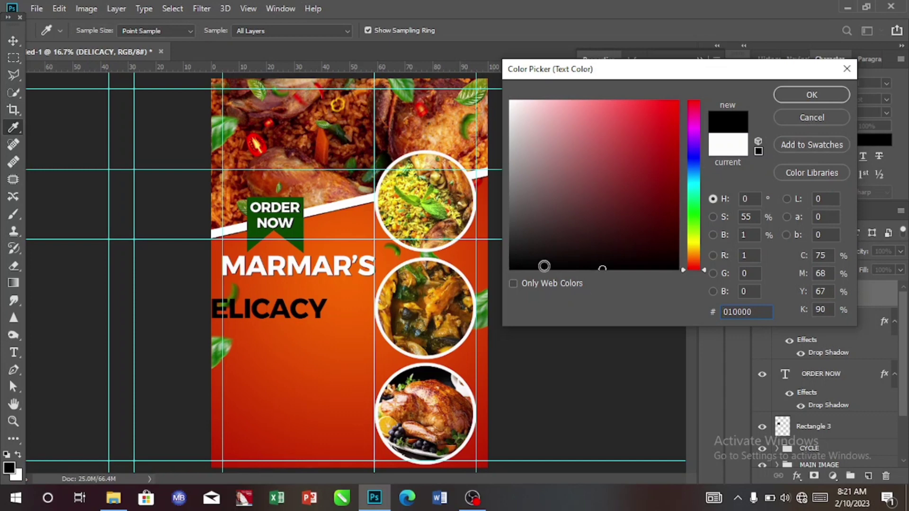
click(548, 268)
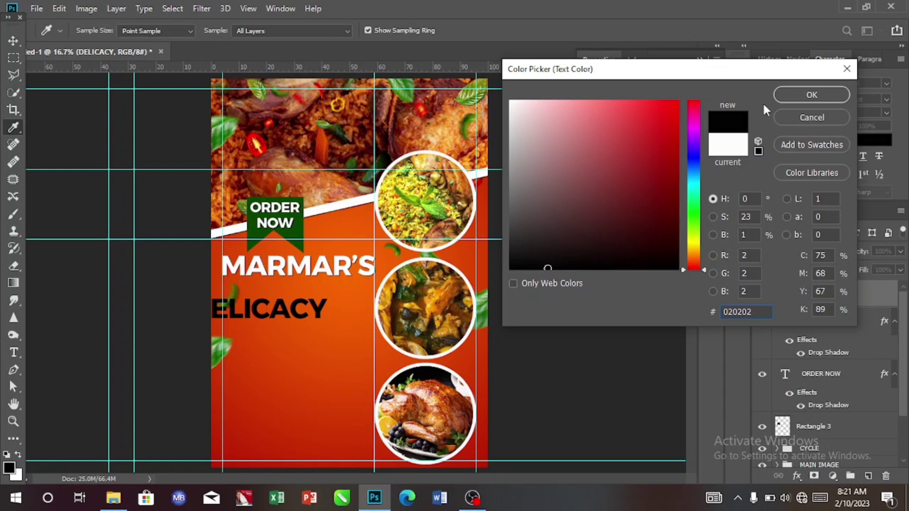
click(811, 95)
key(v)
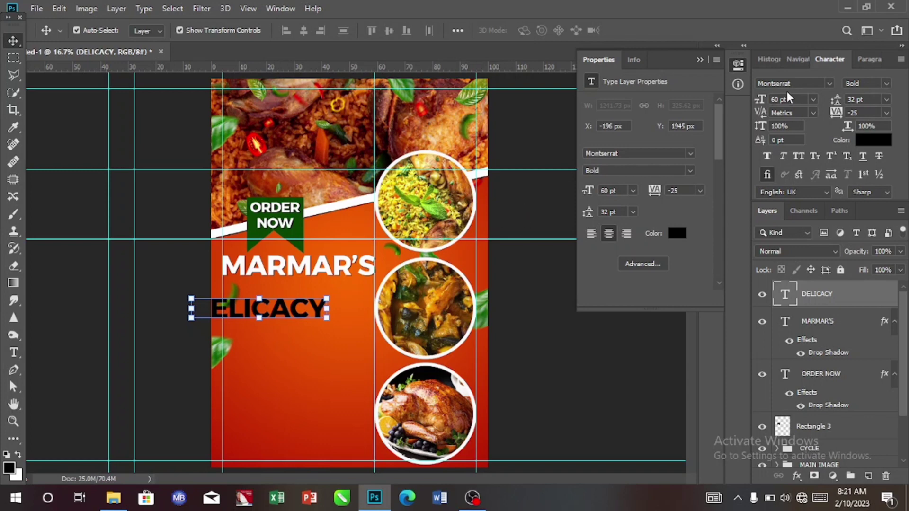
click(813, 100)
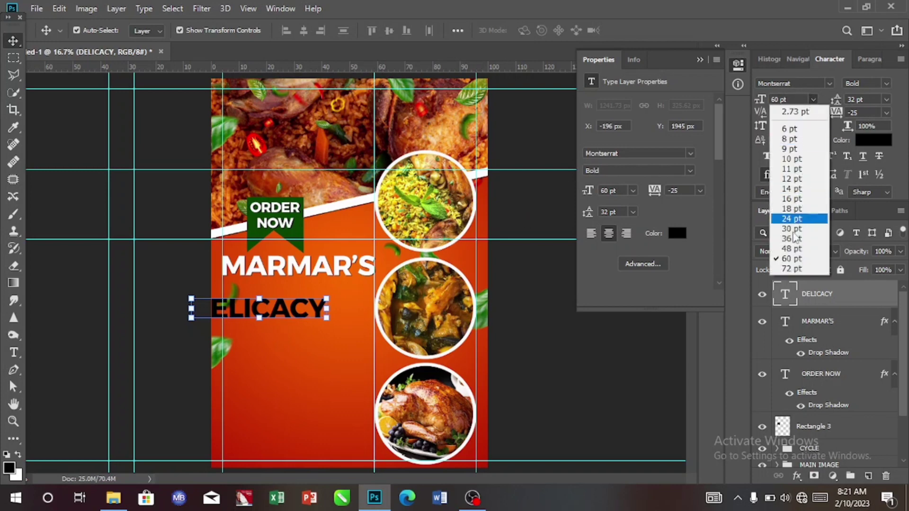
click(792, 249)
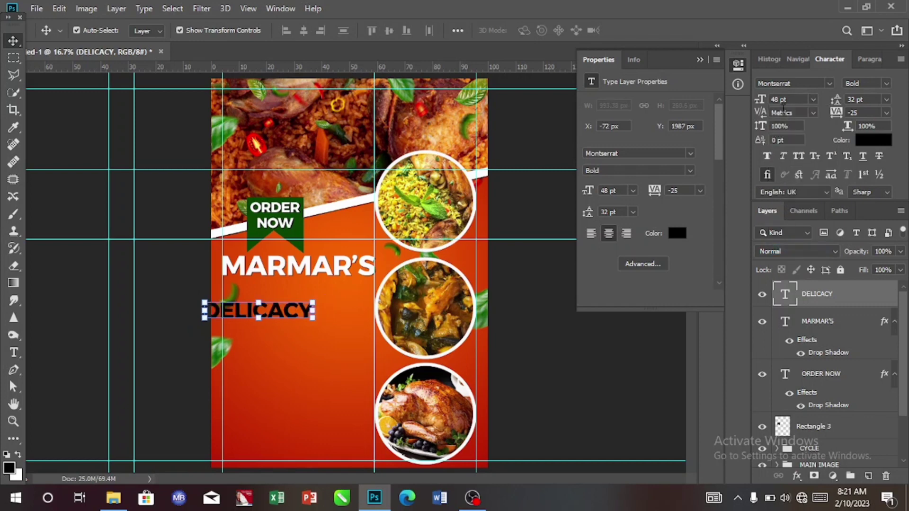
Try to set the DELICACY font size to 38 pt
click(775, 98)
key(BackSpace)
text(3)
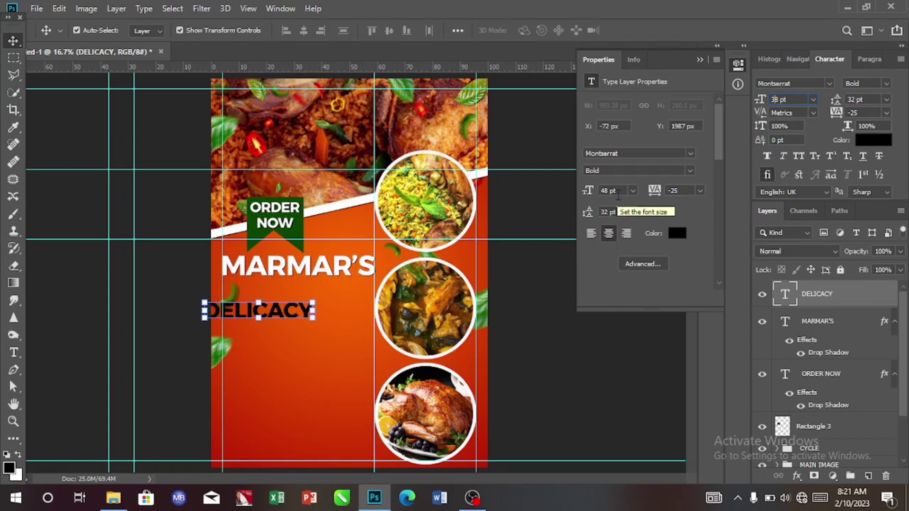
Set the DELICACY tracking to 0 and move the text directly beneath MARMAR'S, starting at the same vertical guide
click(887, 113)
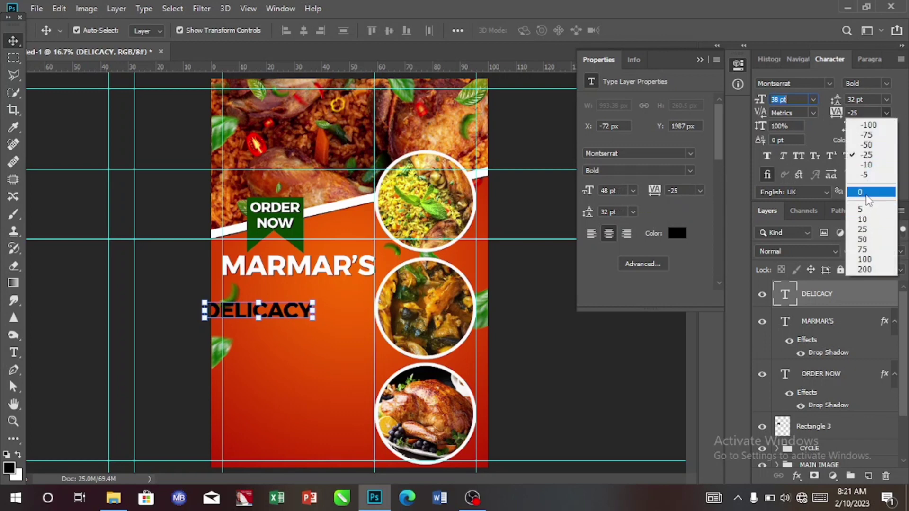
click(863, 192)
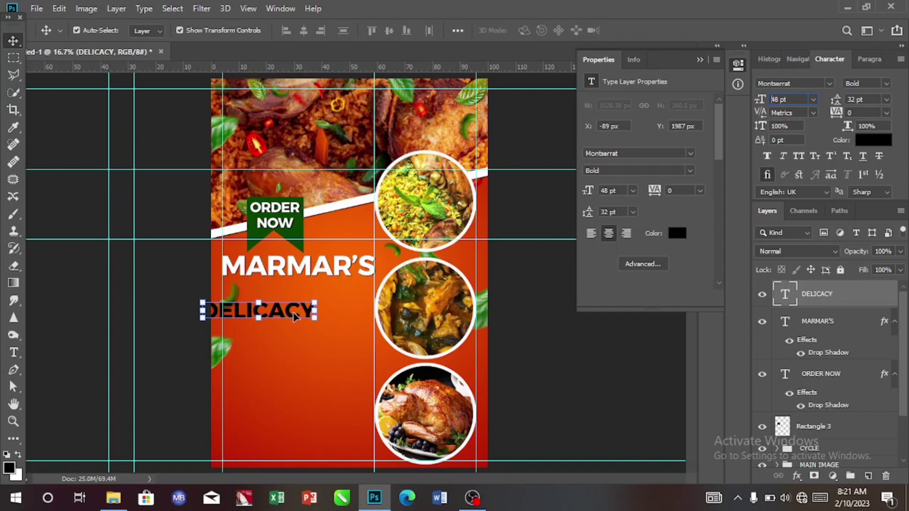
drag(296, 313, 317, 290)
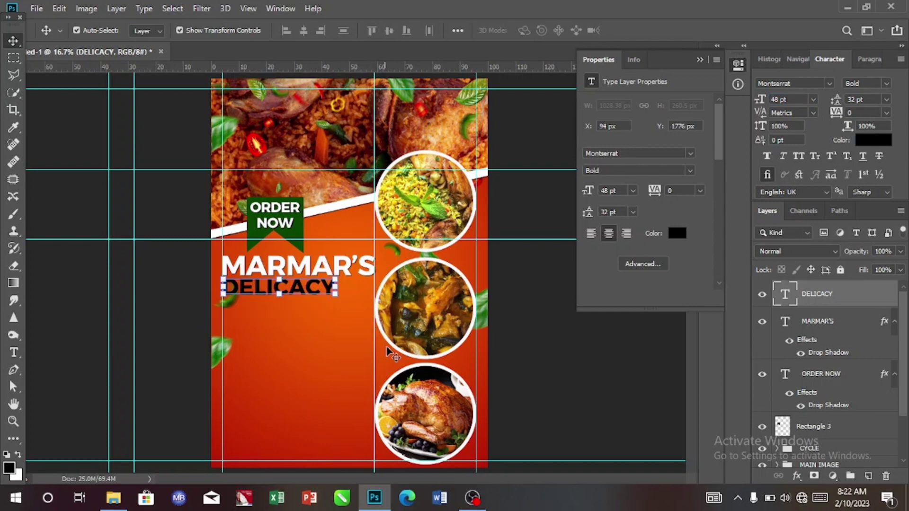
Add a Drop Shadow effect to the DELICACY text layer, keeping the offered shadow settings
double_click(889, 303)
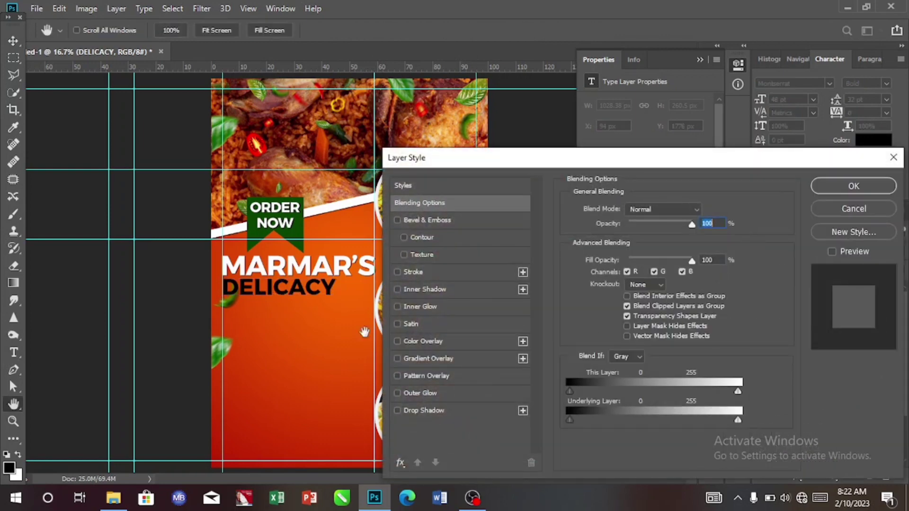
click(451, 412)
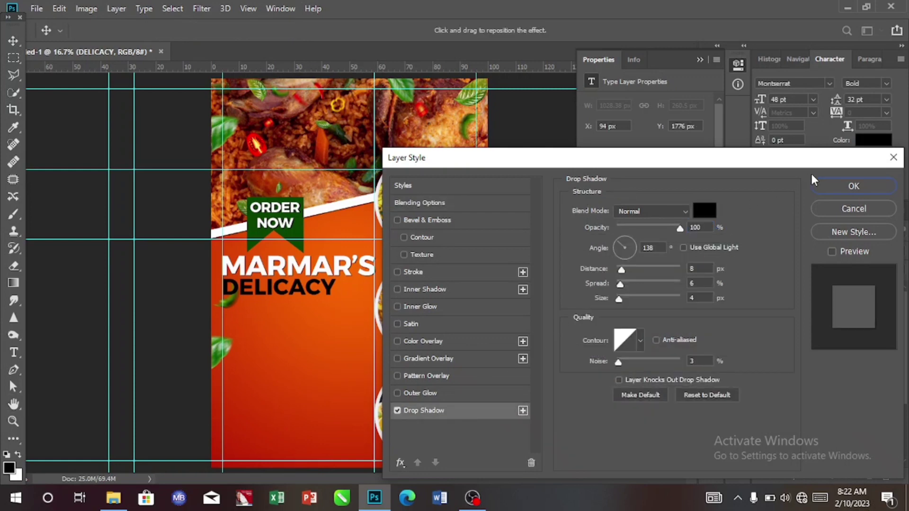
click(854, 186)
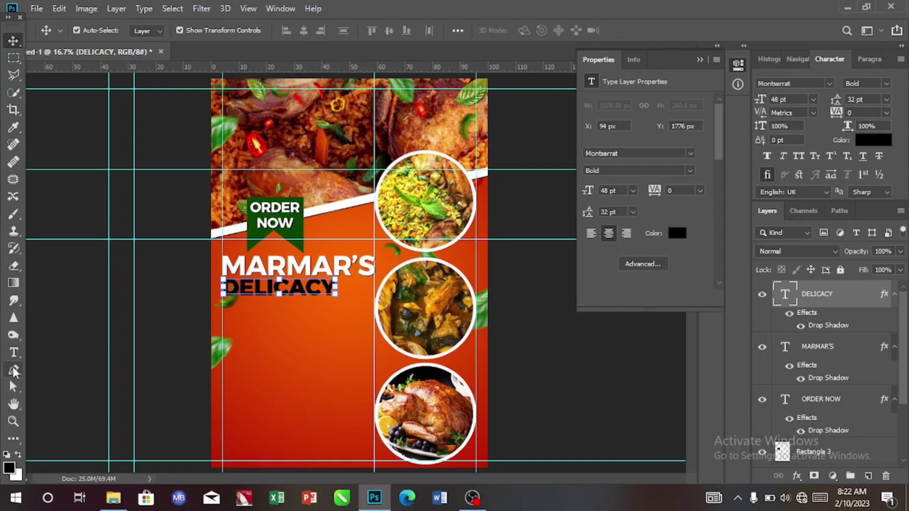
Add the text line "Your satifaction our concern" below DELICACY
click(13, 353)
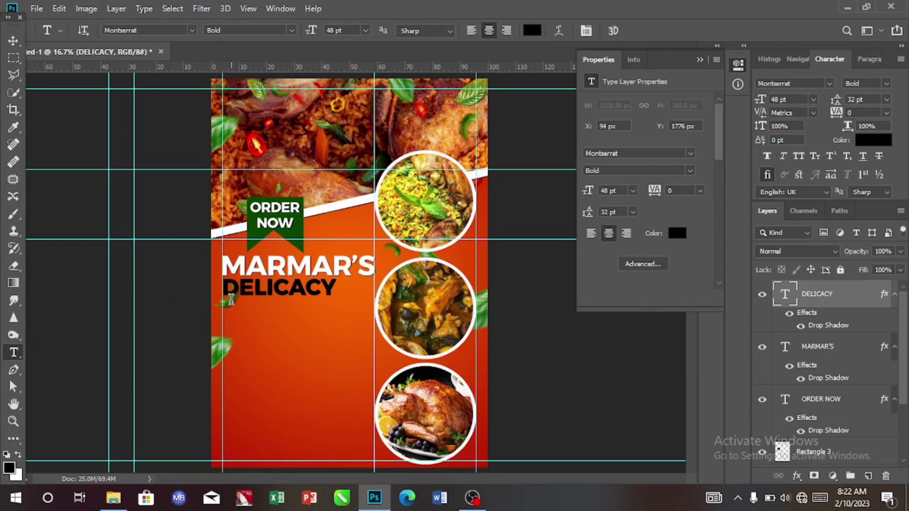
click(247, 317)
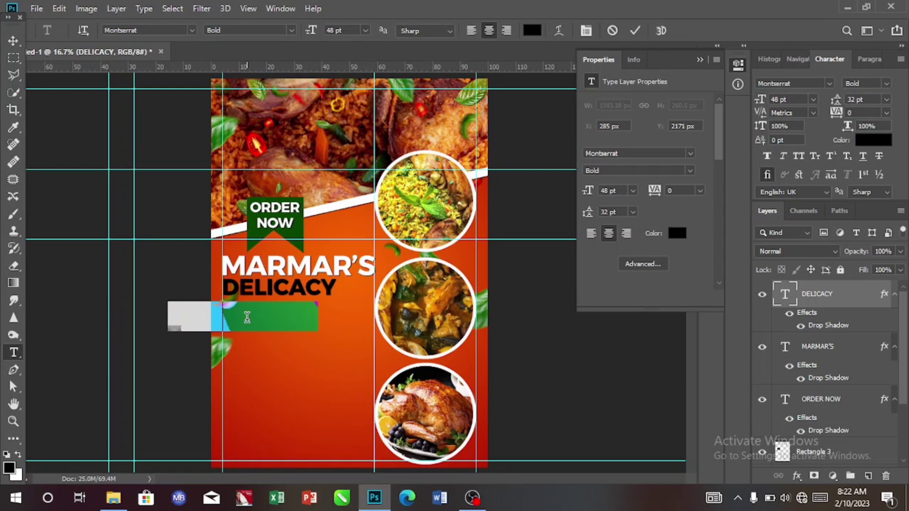
key(BackSpace)
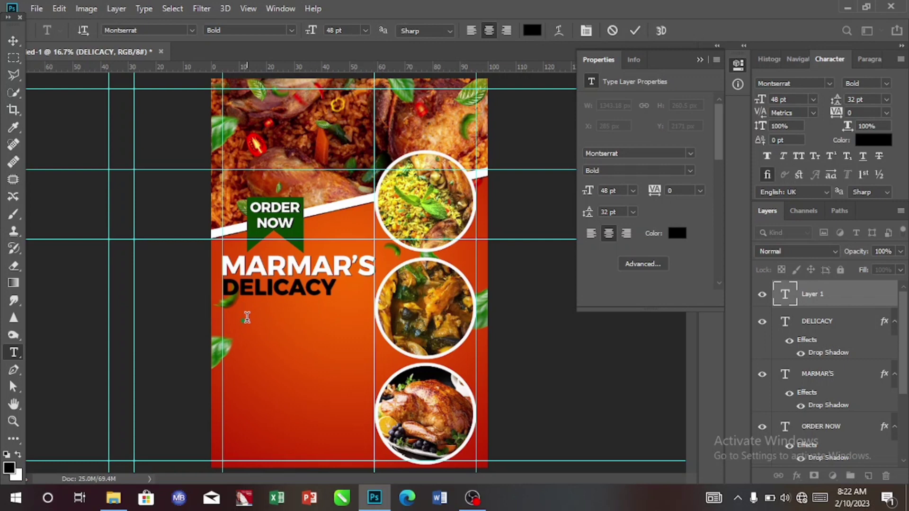
text(Your satisfaction our concern)
click(13, 41)
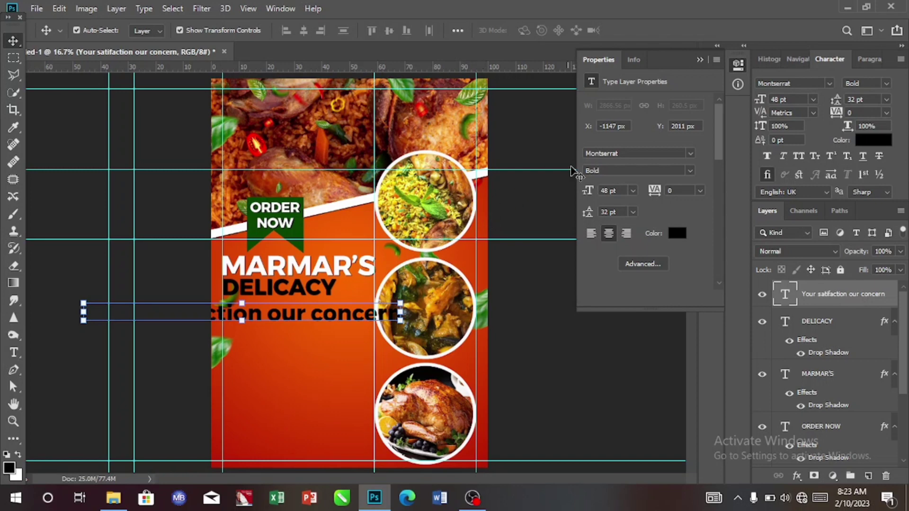
Set the tagline's font to Photograph Signature and move it fully onto the flyer, just beneath DELICACY
click(829, 83)
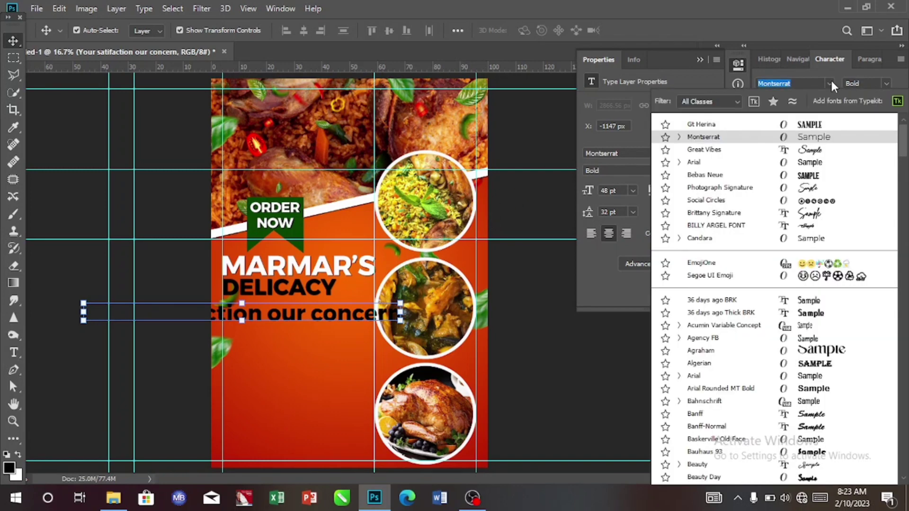
click(717, 188)
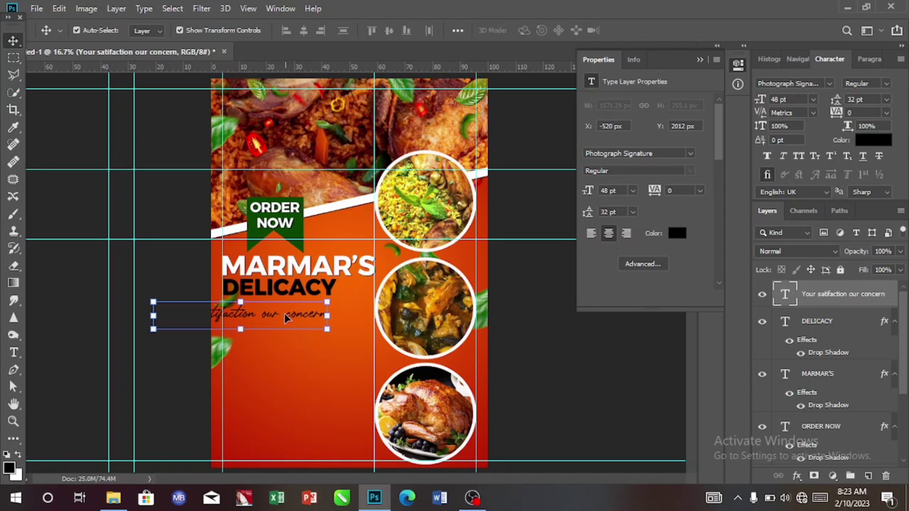
drag(288, 316, 341, 313)
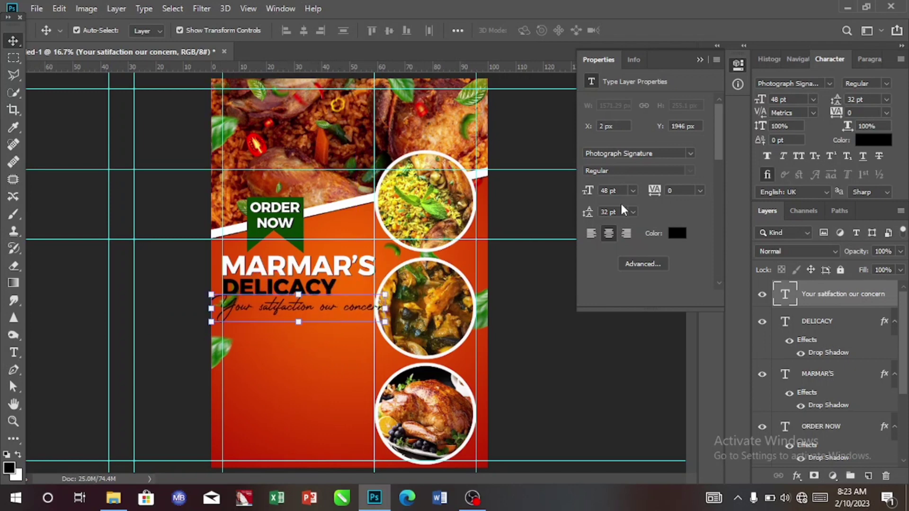
Colour the tagline off-white (#fbfafa) and leave Faux Bold switched off after trying it
click(768, 157)
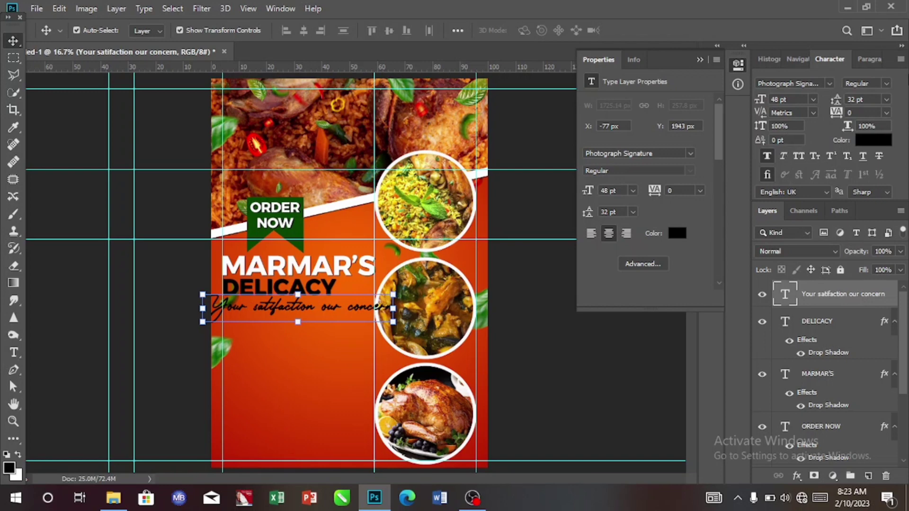
click(872, 140)
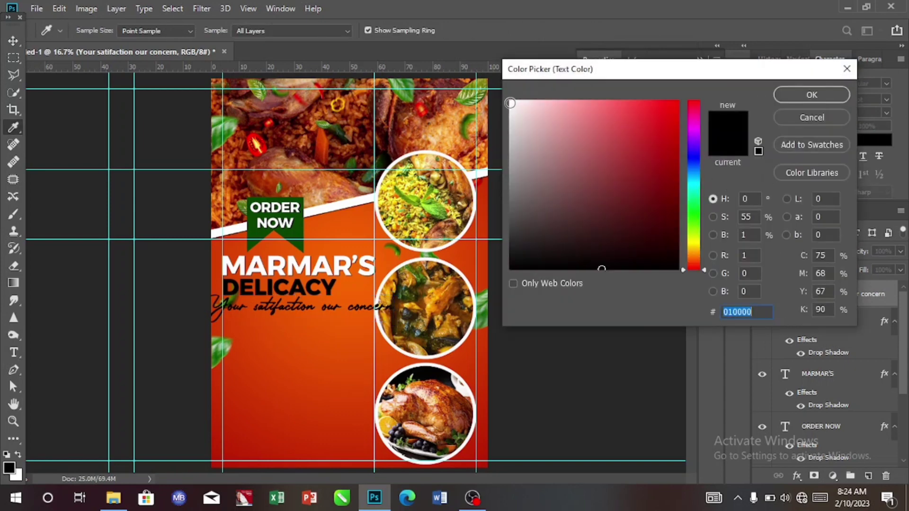
click(510, 103)
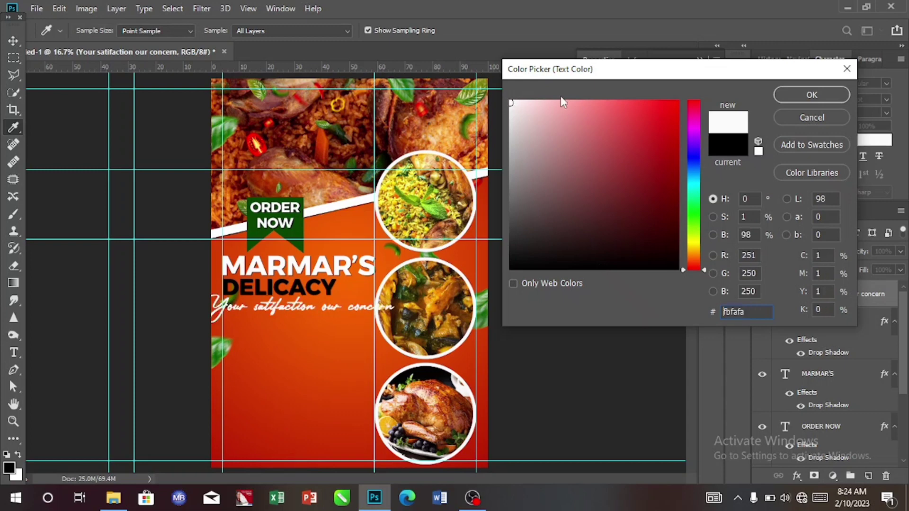
click(812, 95)
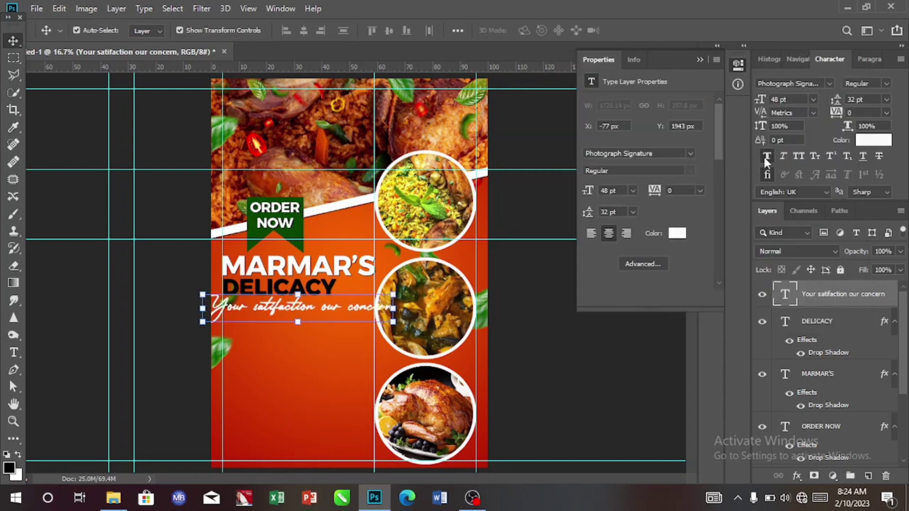
click(764, 157)
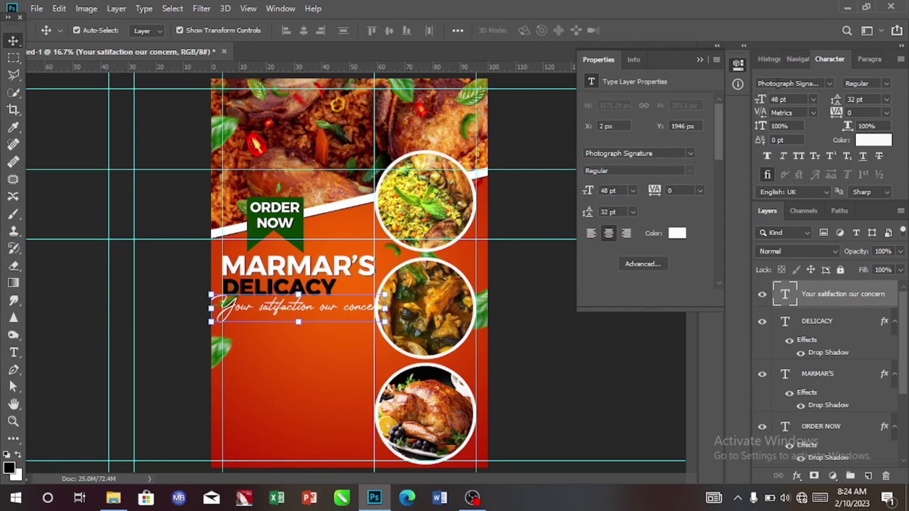
Set the tagline's font size to 36 pt and move it towards the flyer's left margin beneath DELICACY
click(811, 99)
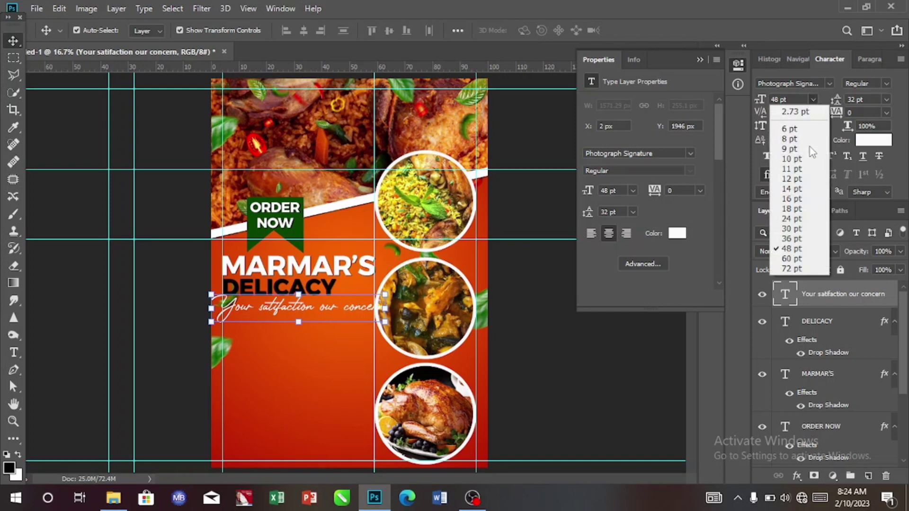
click(792, 240)
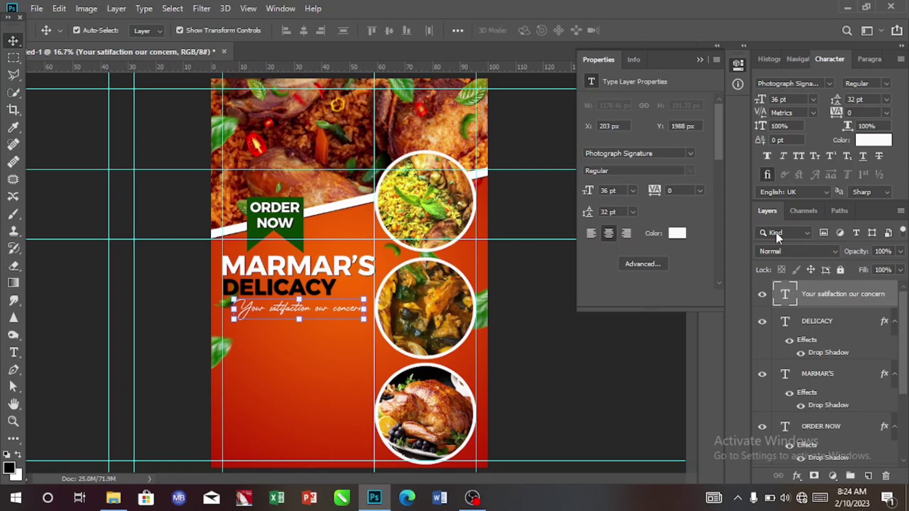
drag(301, 310, 291, 310)
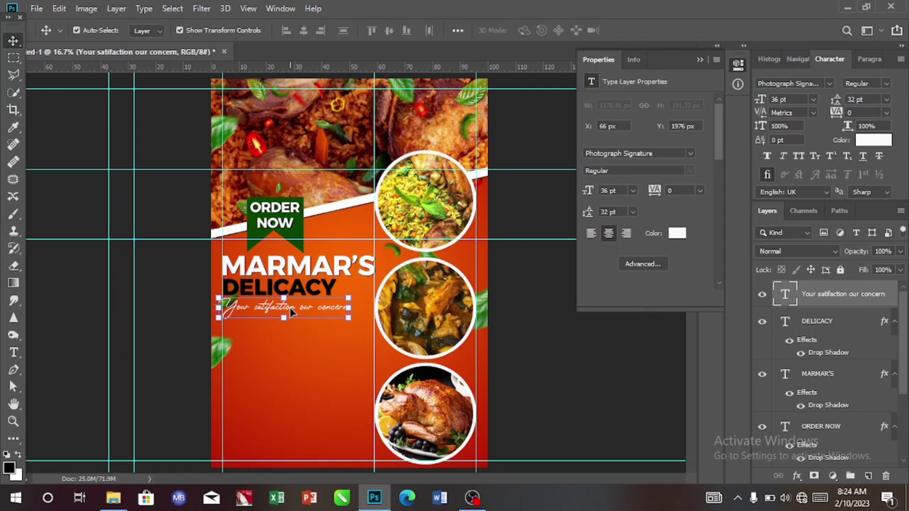
Nudge the tagline slightly up and to the right so it starts at the same vertical guide as DELICACY
key(Up)
key(Up)
key(Up)
key(Up)
key(Up)
key(Up)
key(Right)
key(Right)
key(Right)
key(Right)
key(Right)
key(Right)
key(Right)
key(Right)
key(Right)
key(Right)
key(Right)
key(Right)
key(Right)
key(Right)
key(Right)
key(Right)
key(Right)
key(Right)
key(Right)
key(Right)
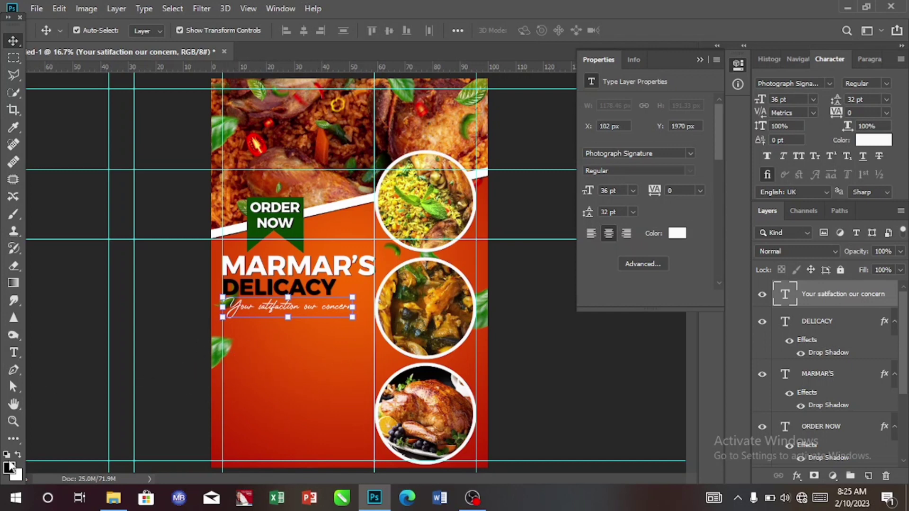
Draw a rectangle about 1384 × 229 px beneath the tagline, extending past the flyer's left edge, and fill it white (#ffffff)
key(u)
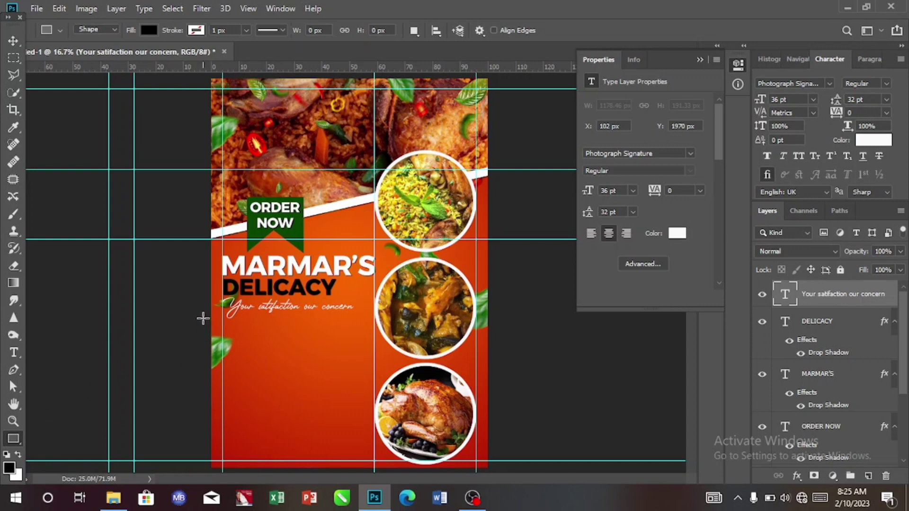
drag(203, 318, 357, 343)
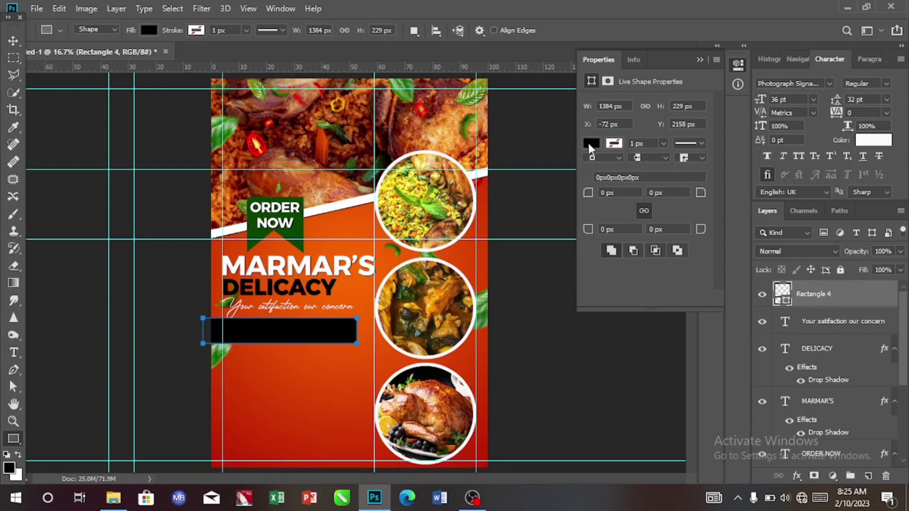
click(591, 145)
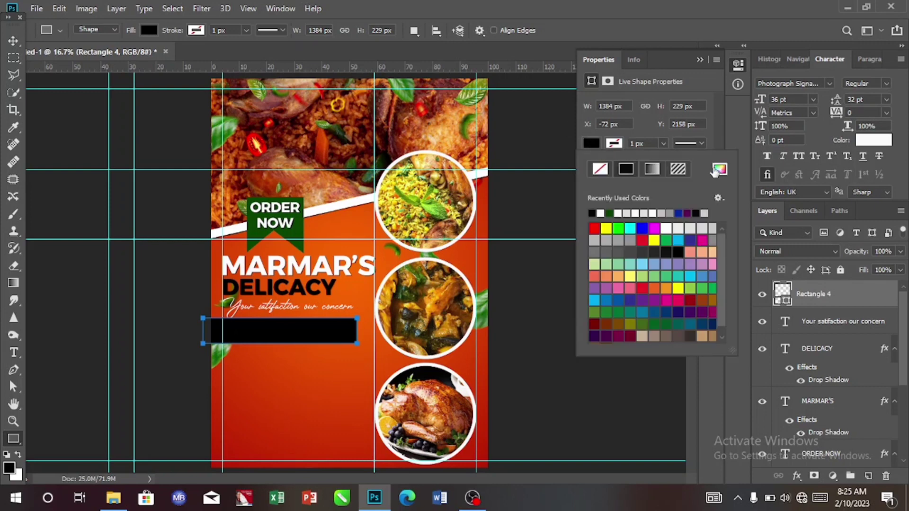
click(602, 213)
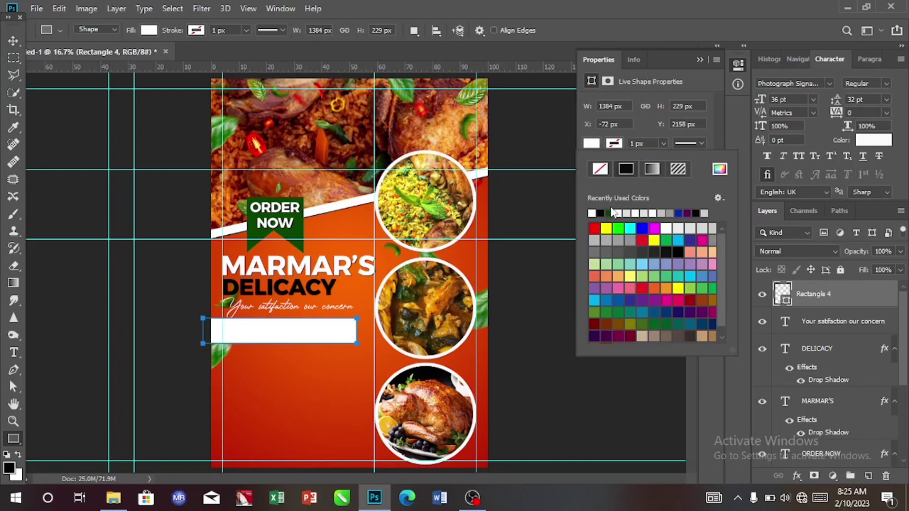
click(719, 171)
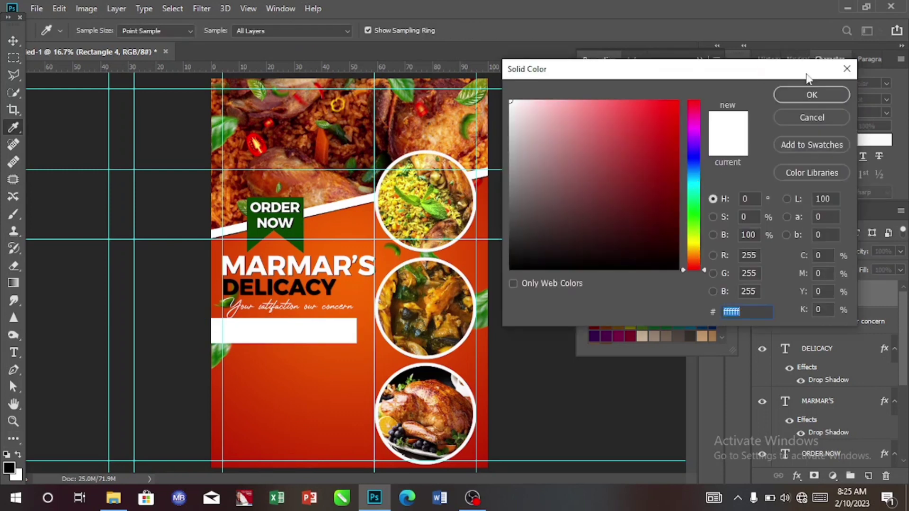
click(803, 95)
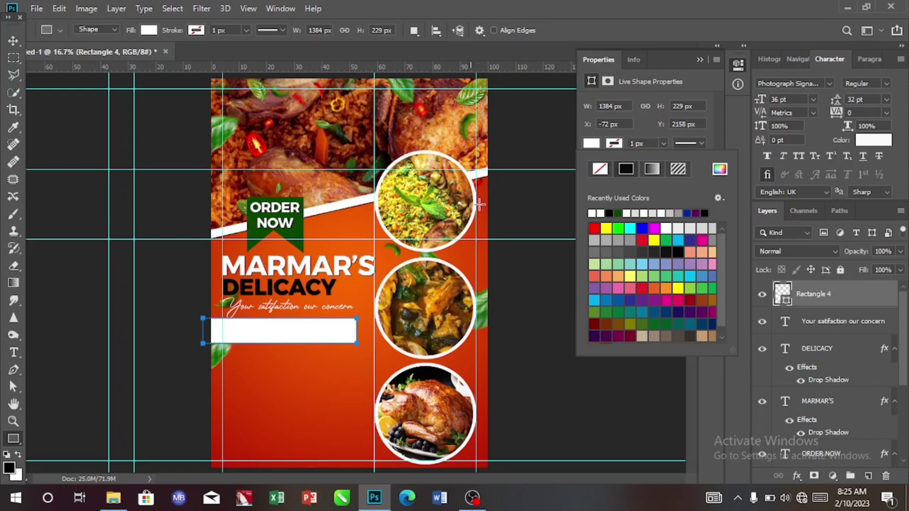
Unlink the white rectangle's corner radii and set its upper-right corner radius to 67 px
click(661, 142)
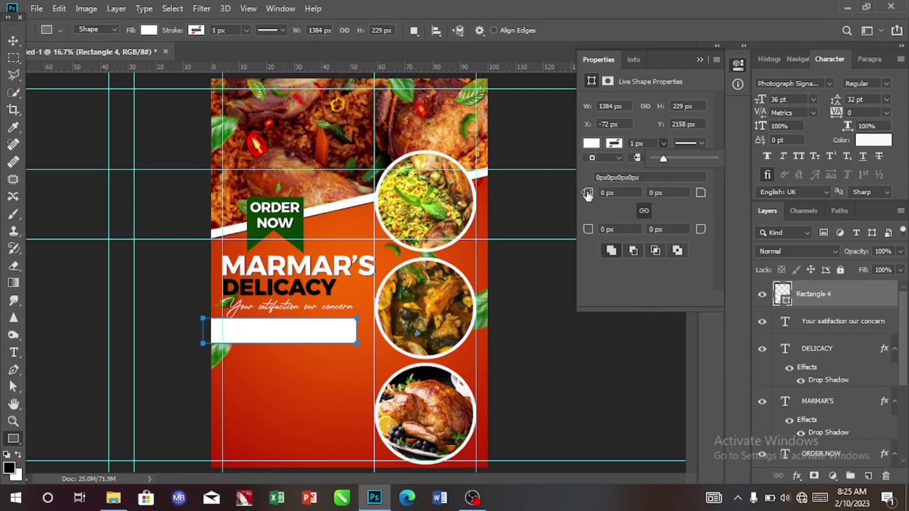
click(641, 210)
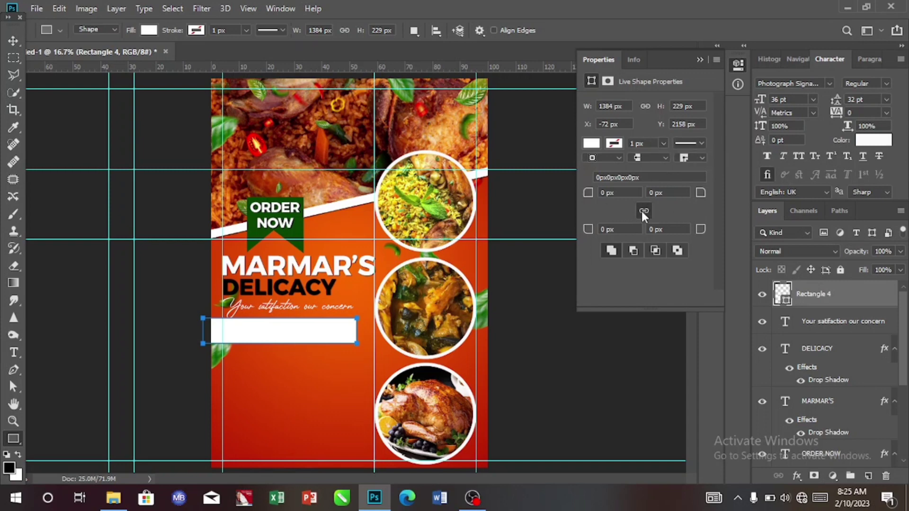
mouse_move(594, 195)
mouse_down()
mouse_move(655, 195)
mouse_move(595, 195)
mouse_move(622, 209)
mouse_move(580, 199)
mouse_up()
drag(654, 217, 642, 217)
drag(701, 195, 655, 193)
click(653, 193)
key(BackSpace)
text(67)
click(14, 38)
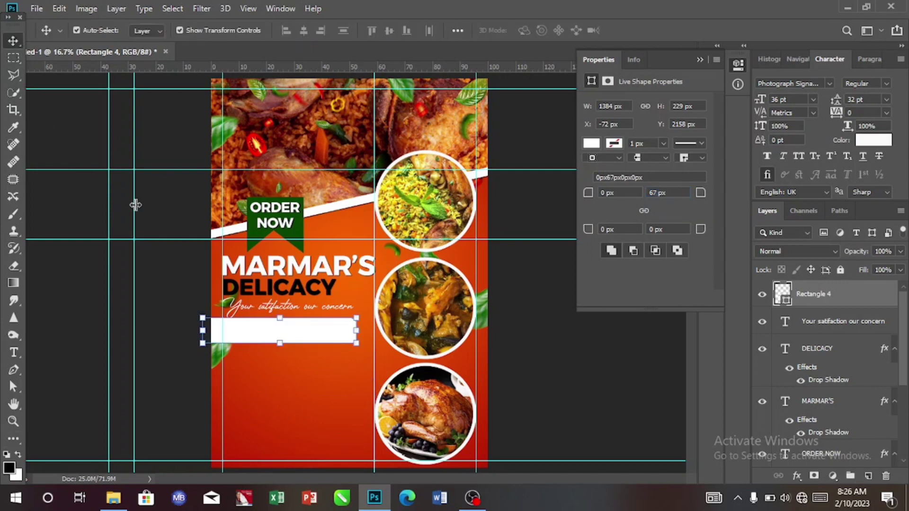
Try a 200 px radius on the white rectangle's upper-right corner and settle on 137 px
click(664, 192)
key(BackSpace)
key(BackSpace)
text(200)
key(Return)
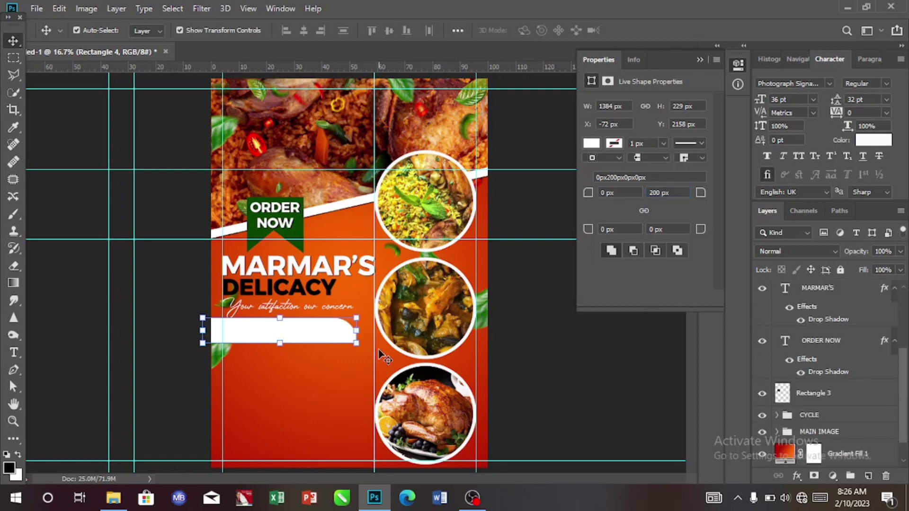
click(661, 199)
drag(695, 198, 654, 202)
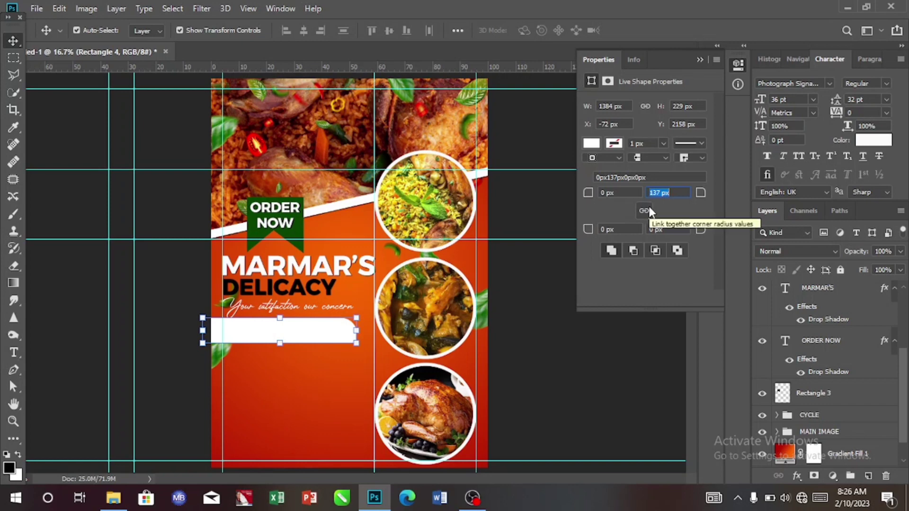
Add the text "We provide other services which includes:" on two lines in the empty area below the white bar
key(t)
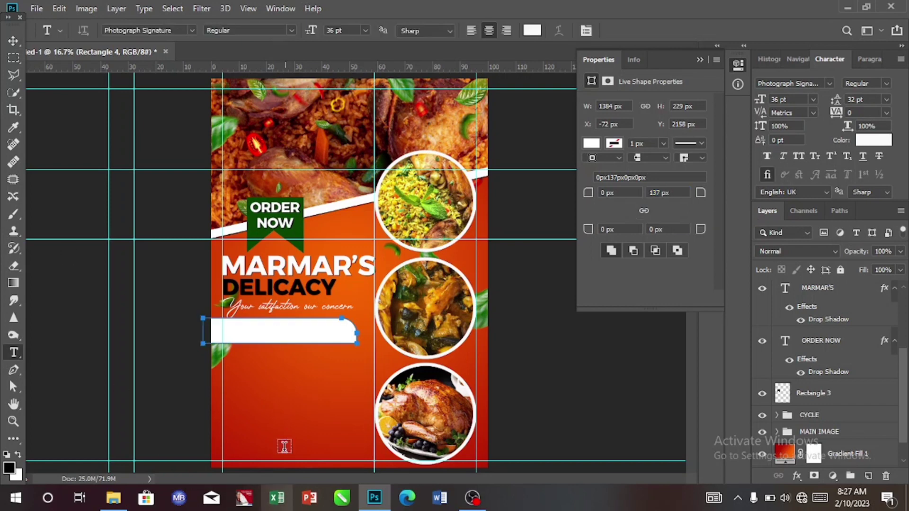
click(268, 398)
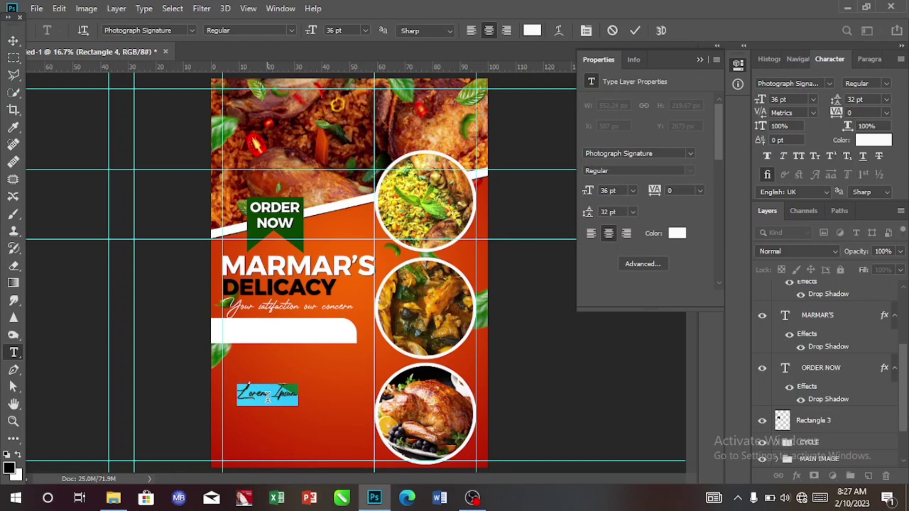
key(BackSpace)
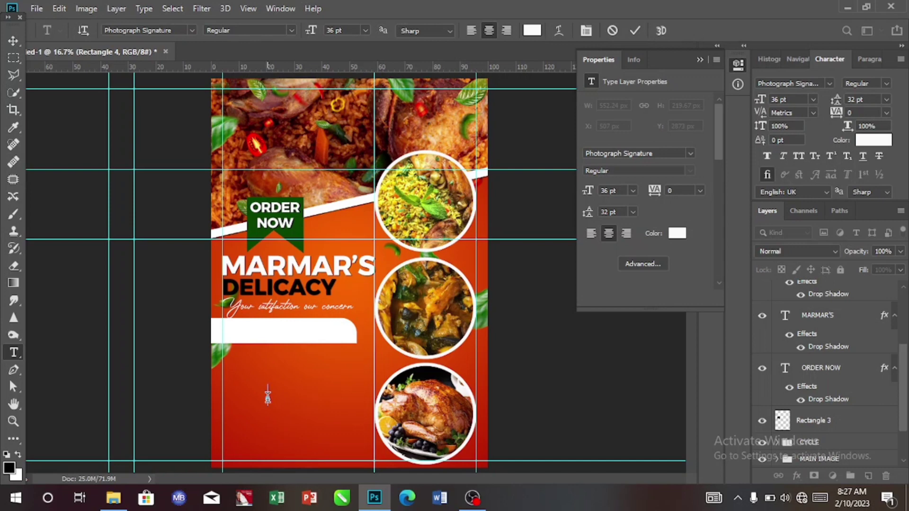
text(We provide other services which includes:)
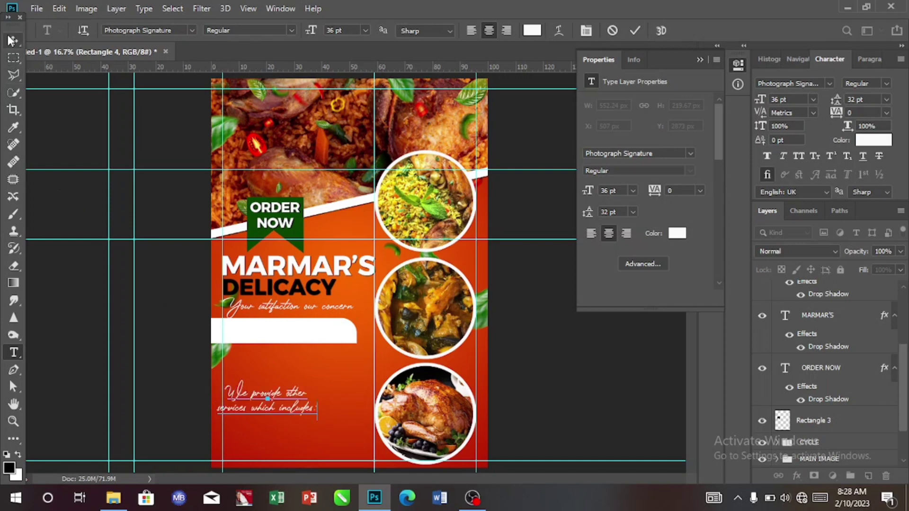
click(12, 41)
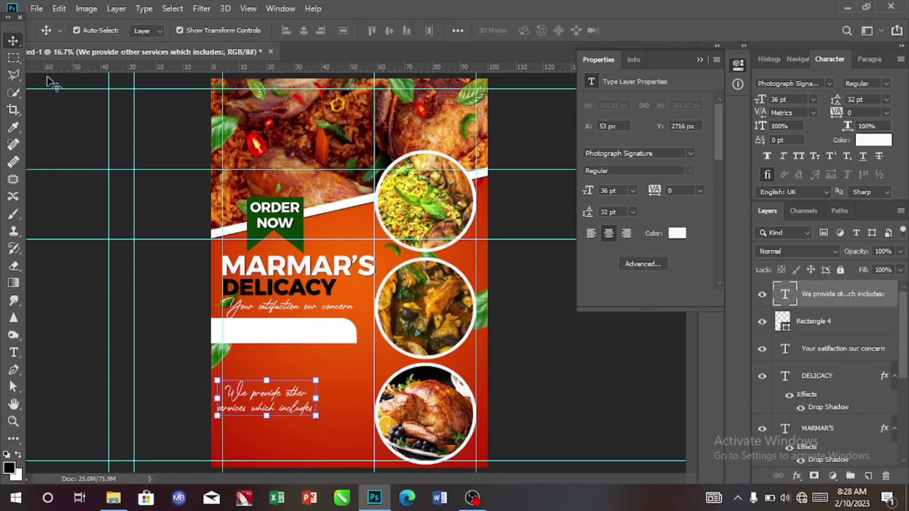
Change the font of the "We provide other services which includes:" text to Montserrat Bold
click(826, 80)
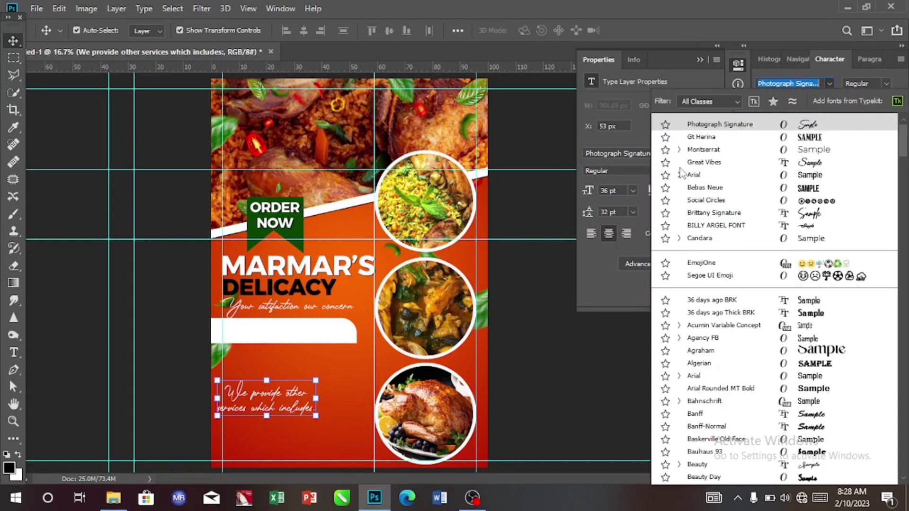
click(700, 150)
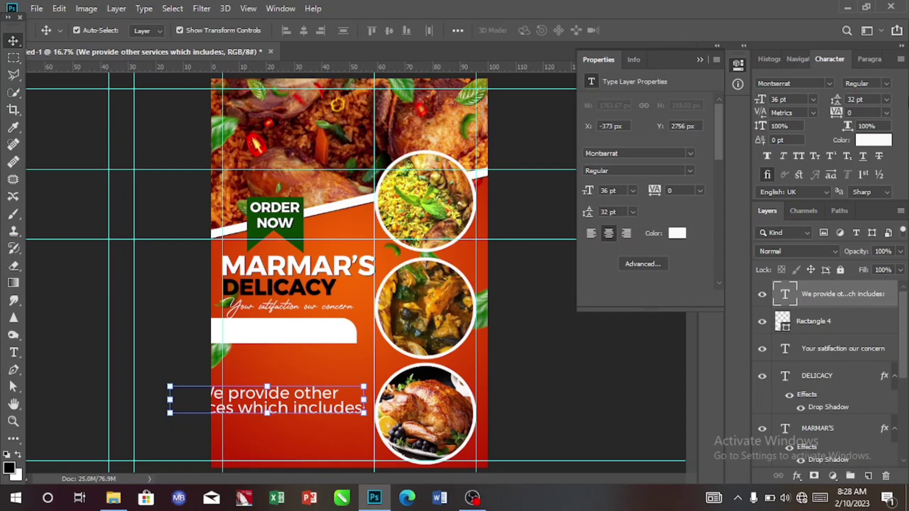
click(886, 84)
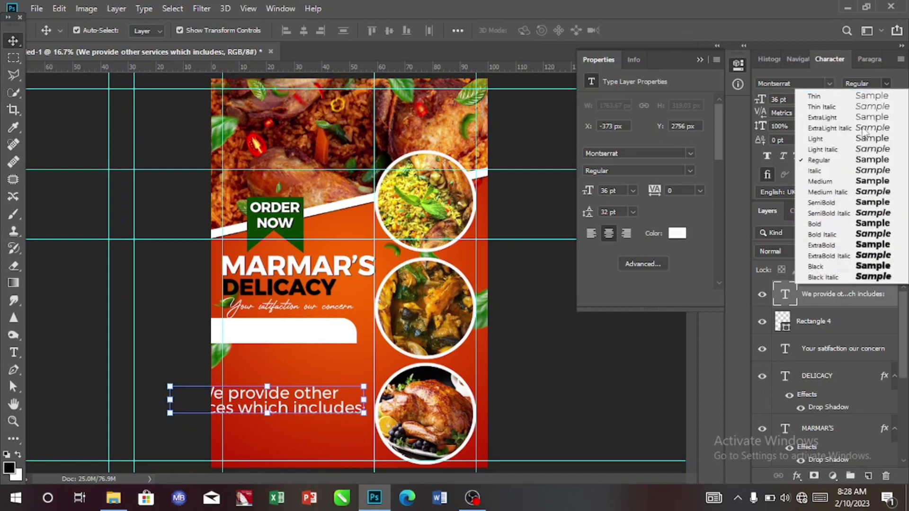
click(825, 223)
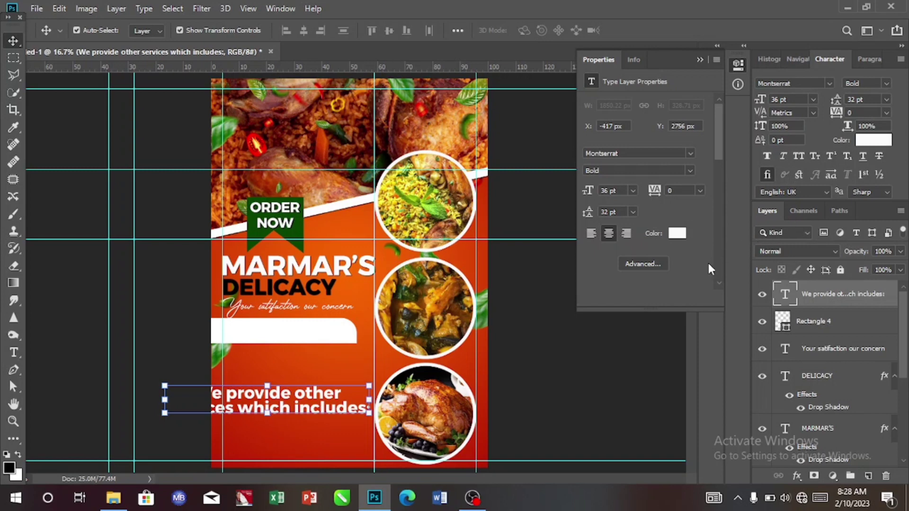
Set the services heading to 24 pt size with 24 pt leading and move it up just beneath the white bar
click(812, 99)
click(796, 219)
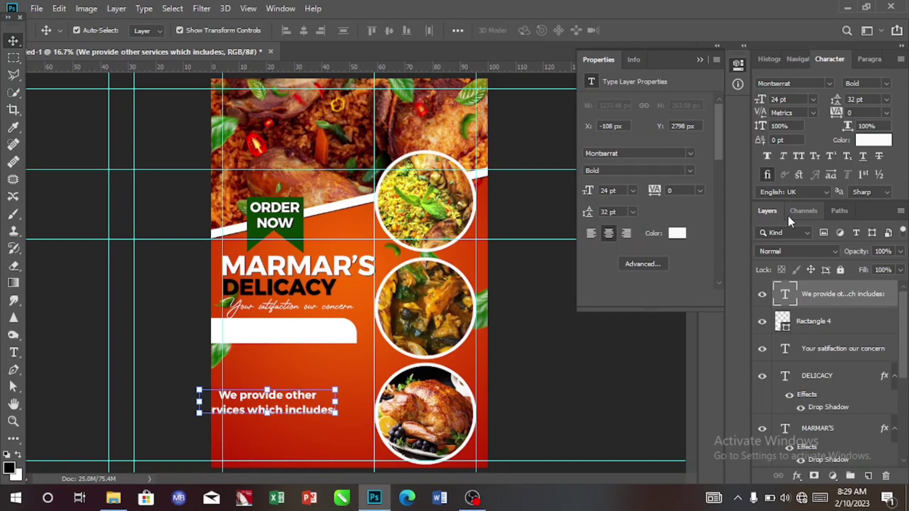
click(887, 100)
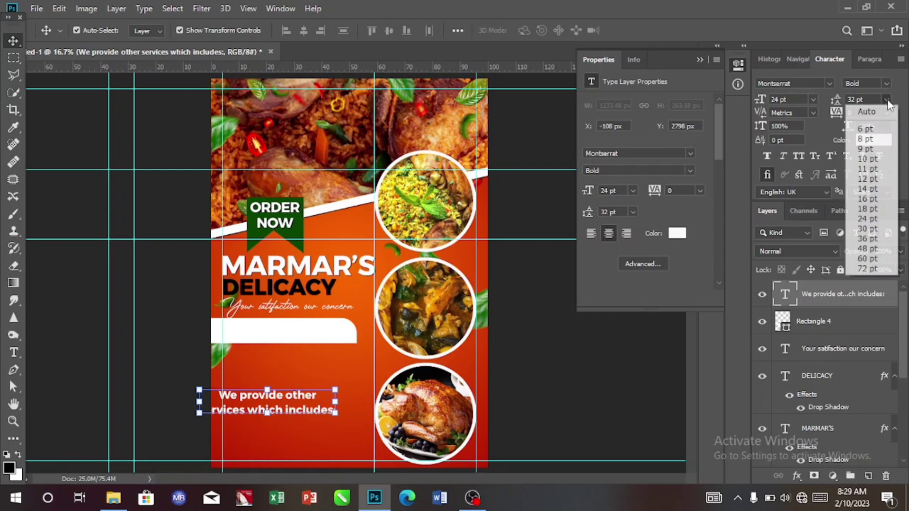
click(869, 218)
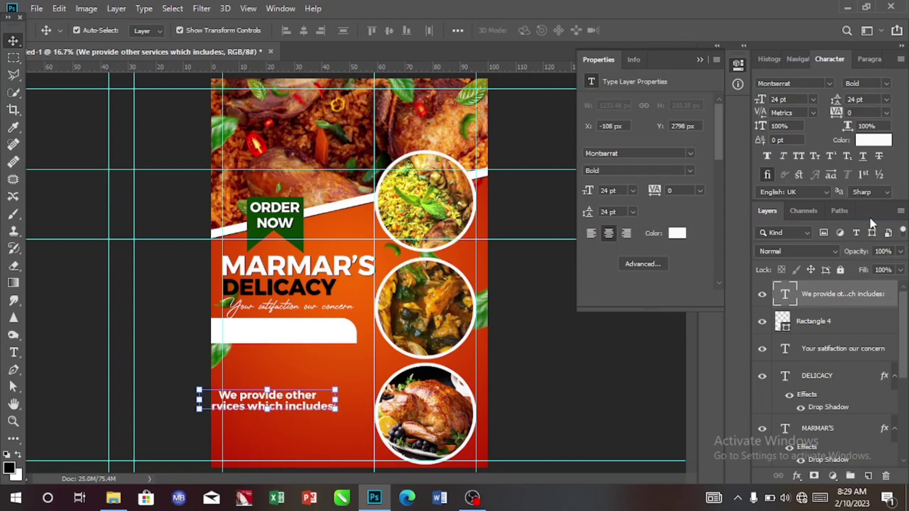
drag(290, 403, 301, 377)
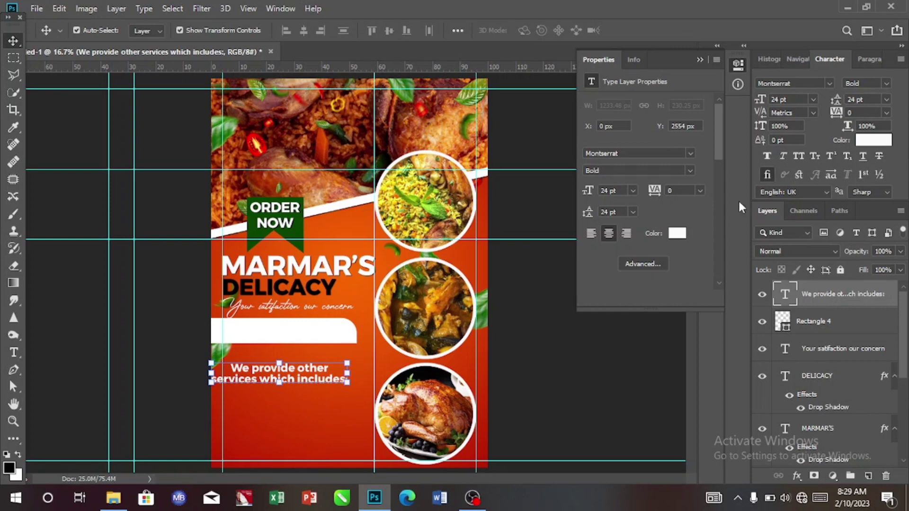
Color the services heading red (#c82d03) sampled from the flyer background and move it onto the white bar
click(876, 143)
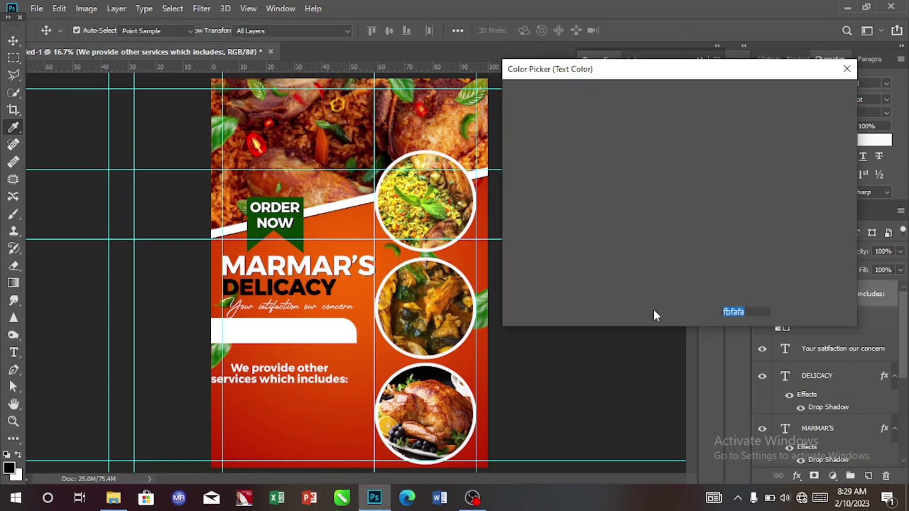
click(350, 457)
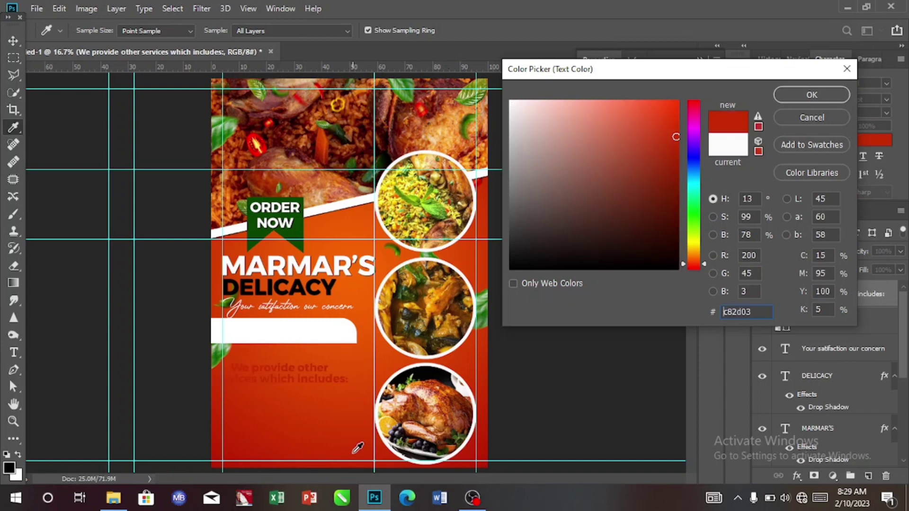
click(796, 98)
drag(295, 375, 300, 333)
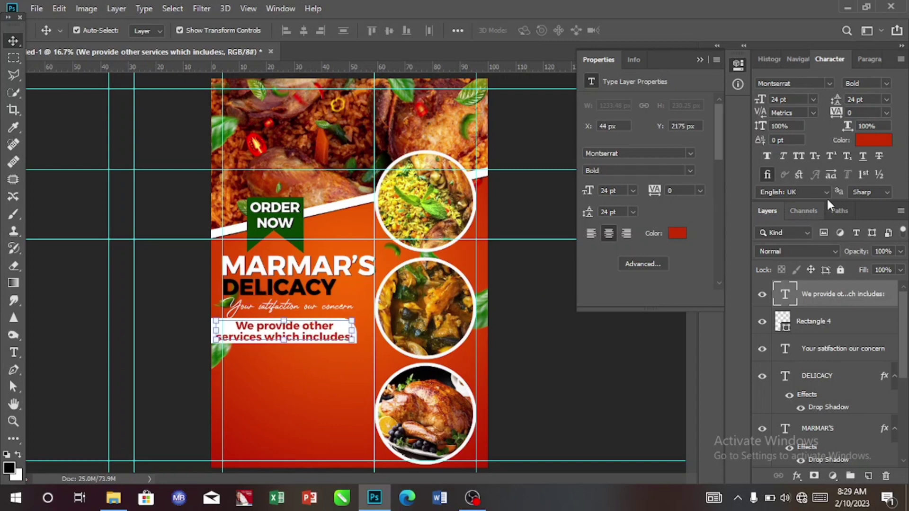
Change the services heading's text color to a slightly darker shade of the same red
click(863, 140)
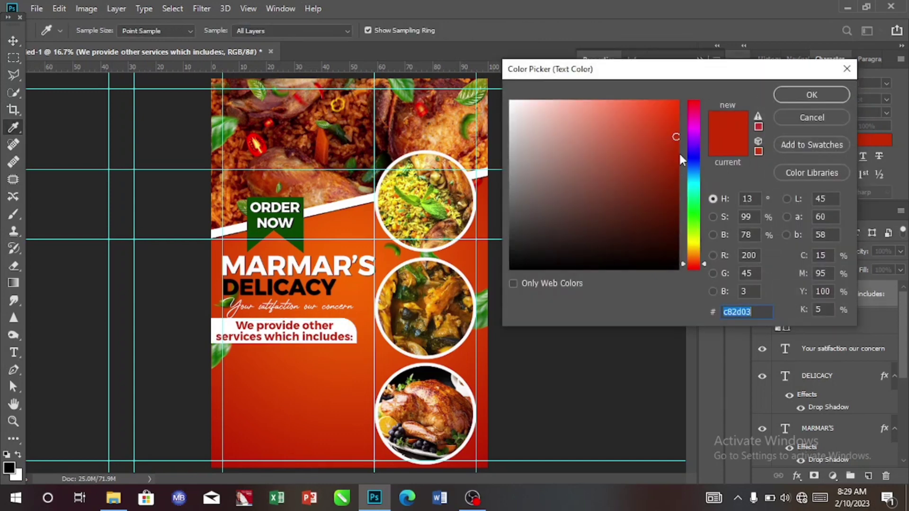
click(677, 152)
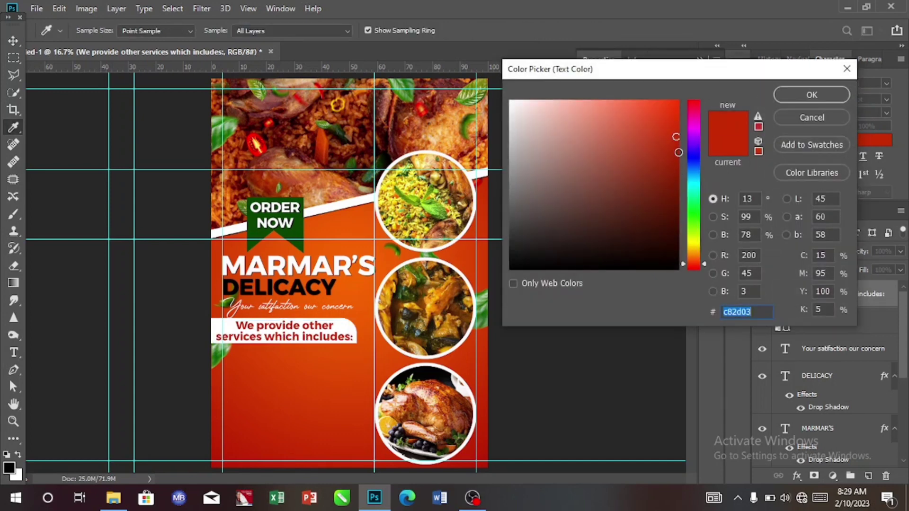
click(804, 95)
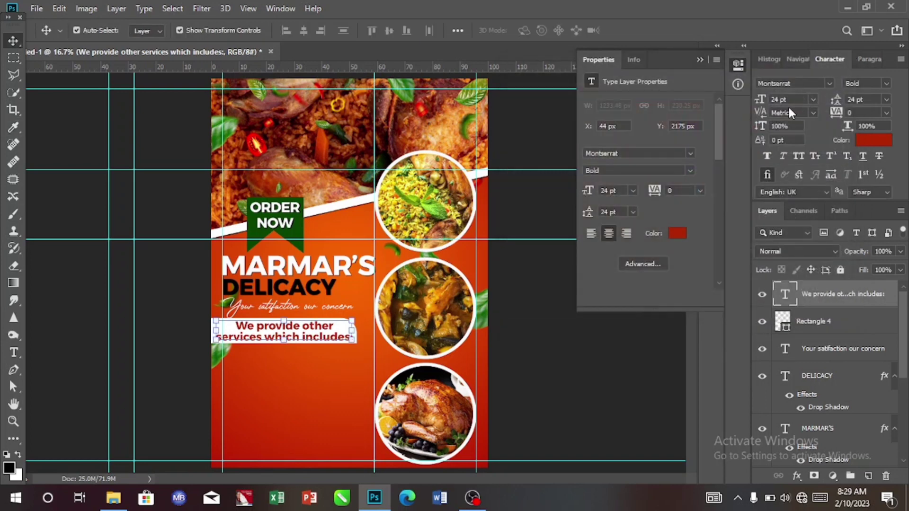
Try faux bold on the services heading, remove it again, and set the tracking to -10
click(767, 157)
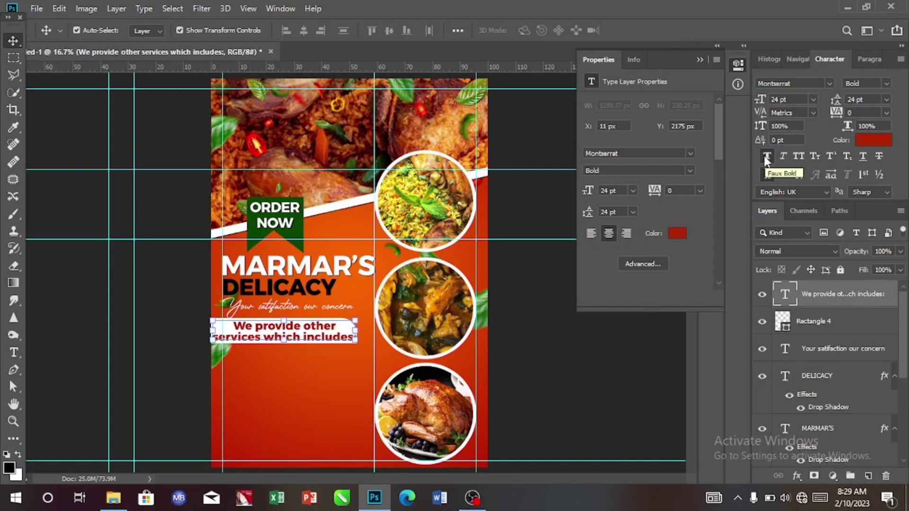
click(766, 158)
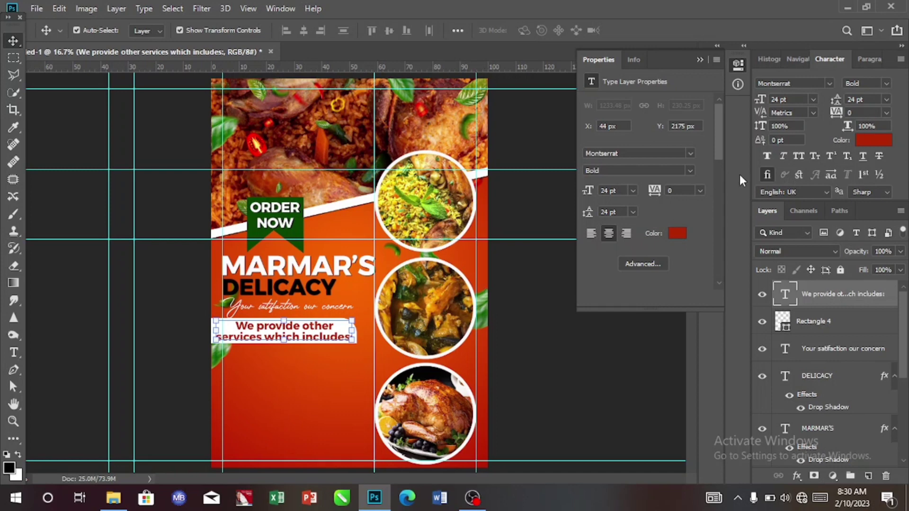
click(885, 112)
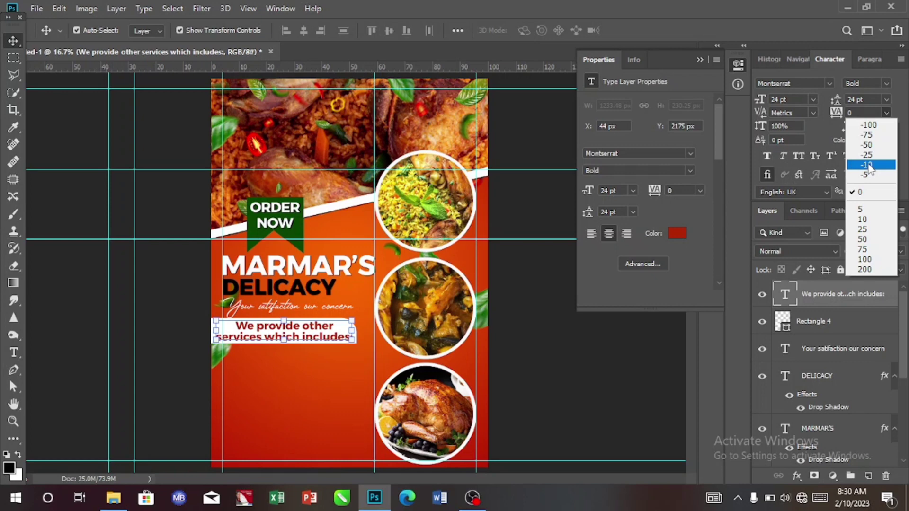
click(870, 166)
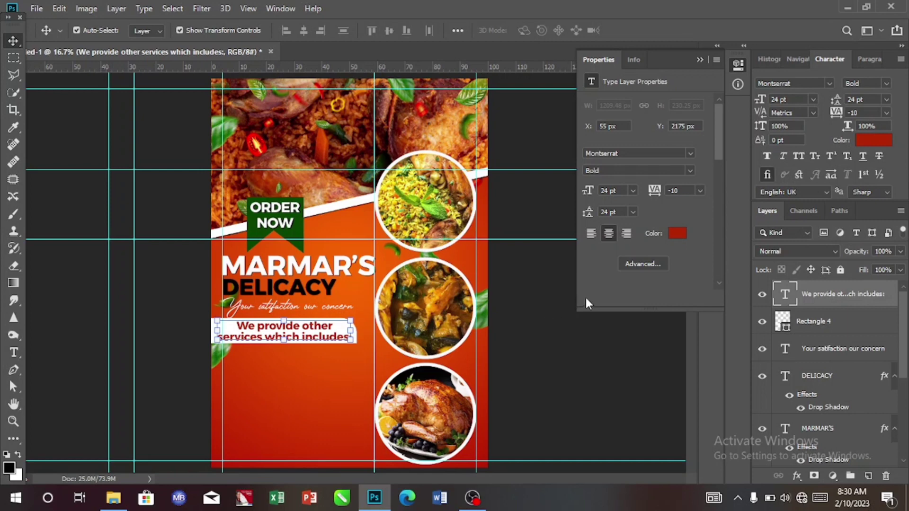
Add a drop shadow to the services heading in red (#c62b03) sampled from the flyer background
double_click(890, 302)
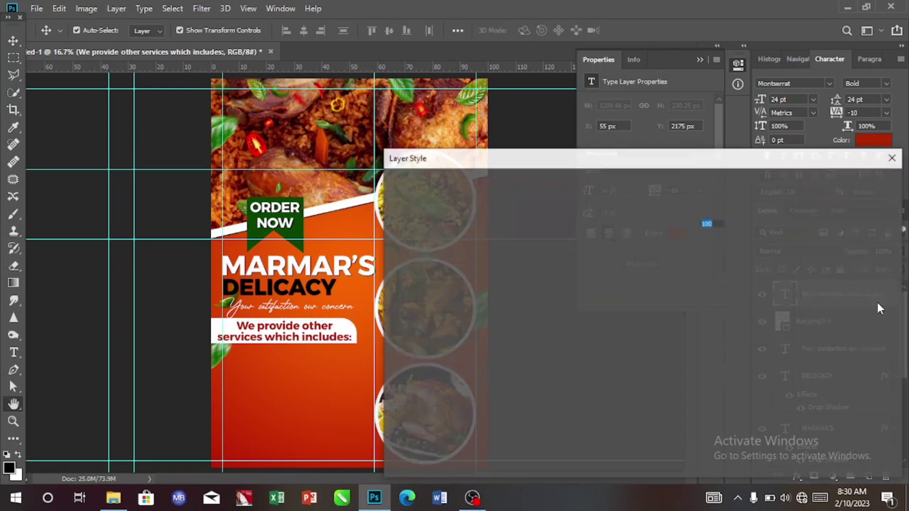
click(454, 410)
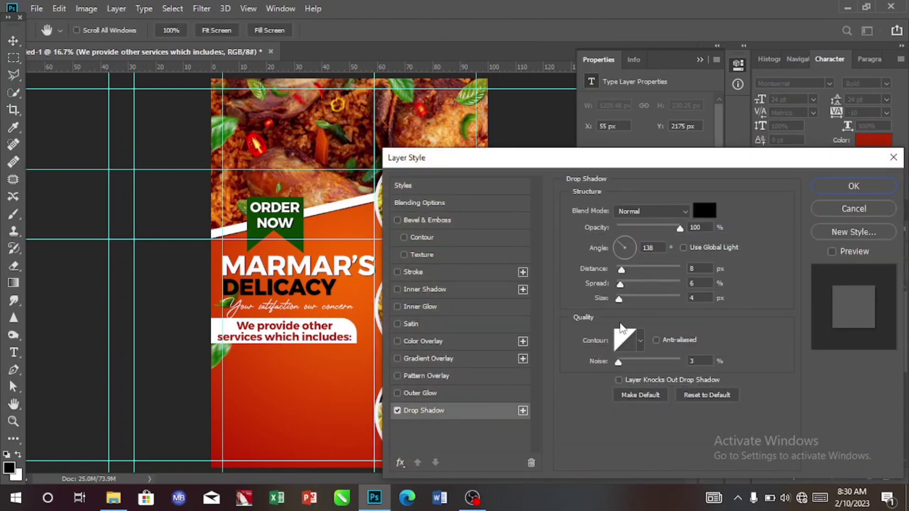
click(702, 212)
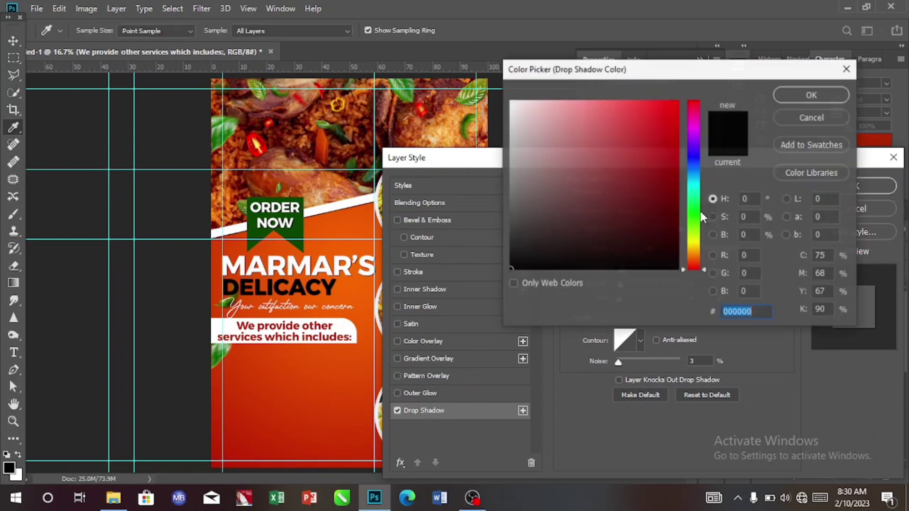
click(313, 448)
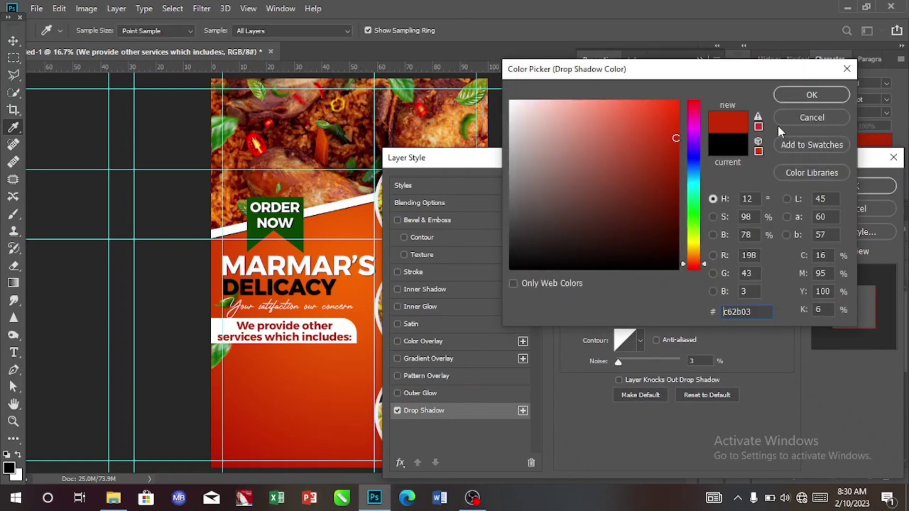
click(796, 95)
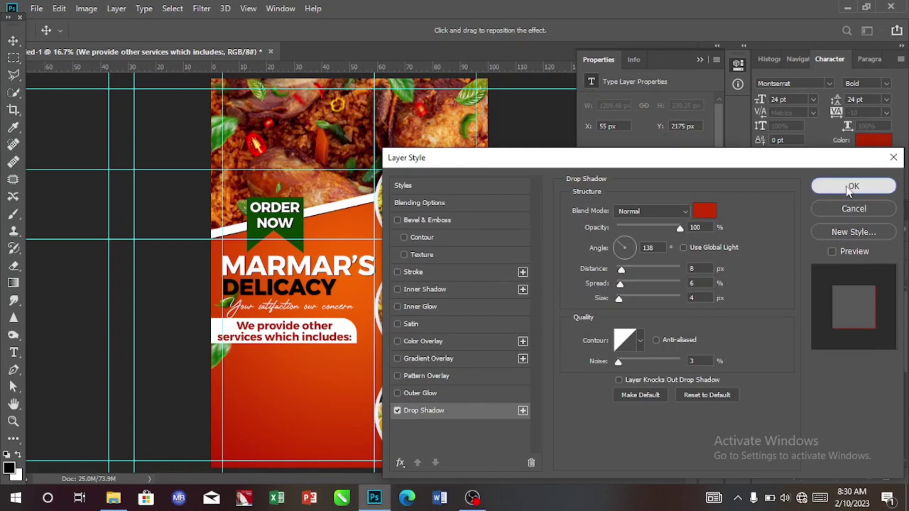
click(846, 186)
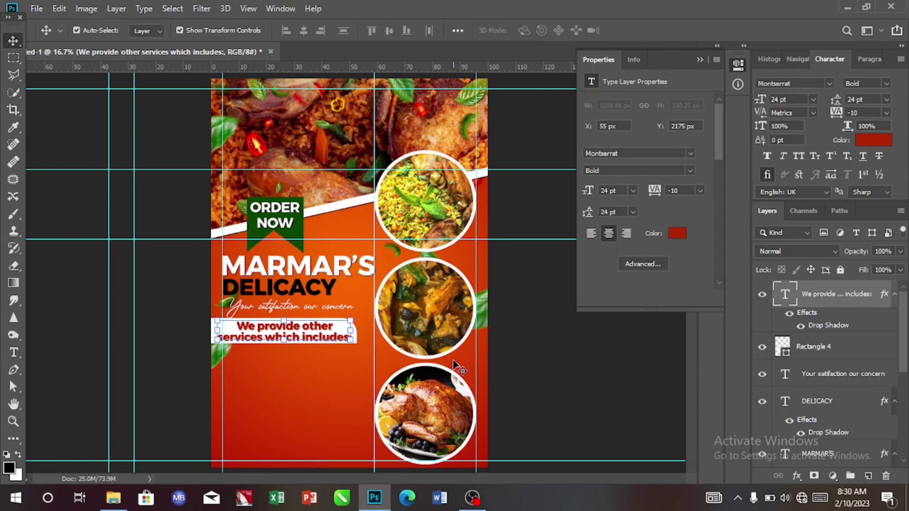
Nudge the services heading right to X 109 px, in line with the flyer's left margin guide, and deselect it
key(shift+Right)
key(shift+Right)
key(shift+Right)
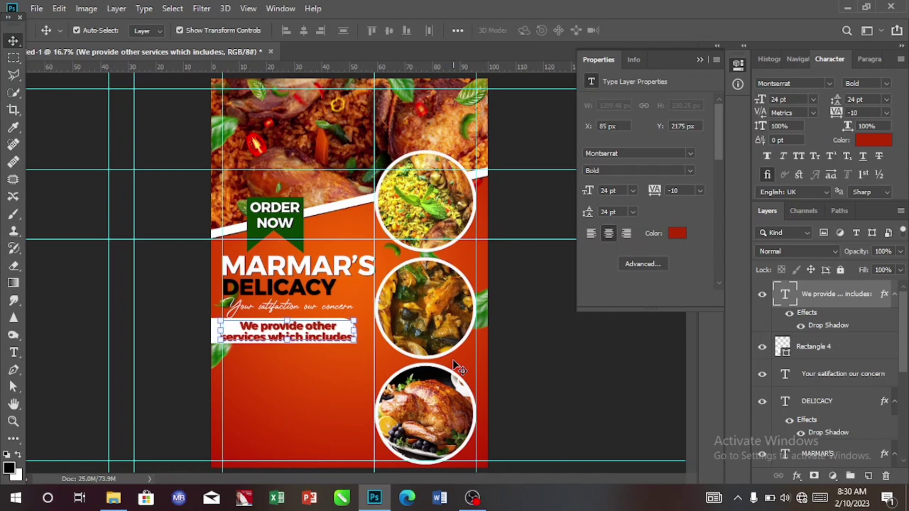
key(shift+Right)
key(shift+Right)
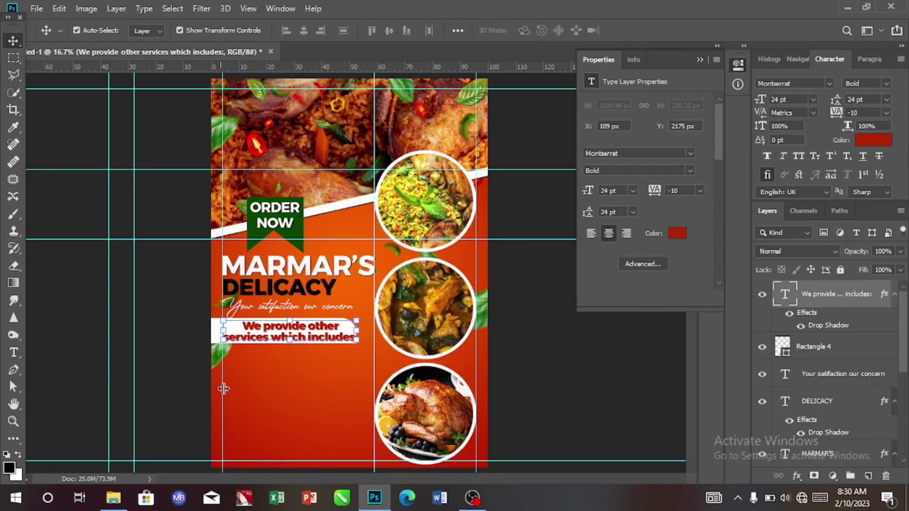
click(252, 401)
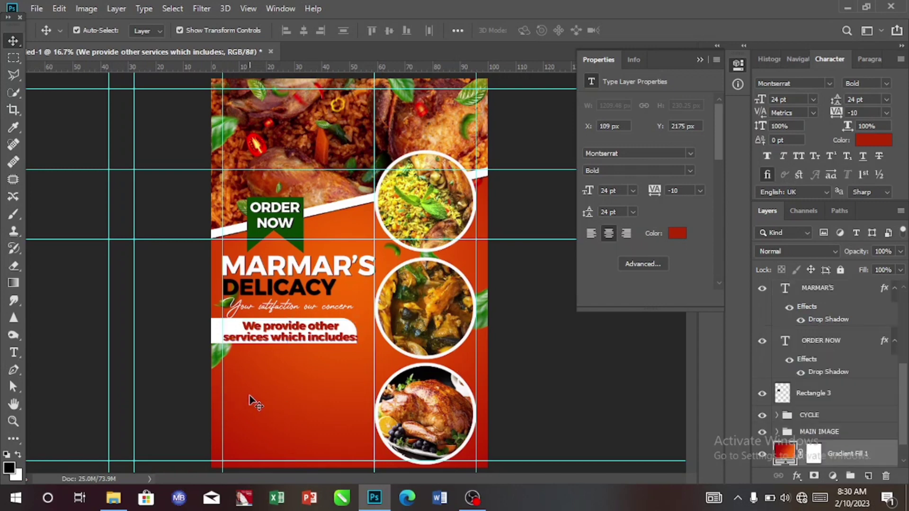
Nudge the white bar behind the services heading right to X -18 px
click(218, 343)
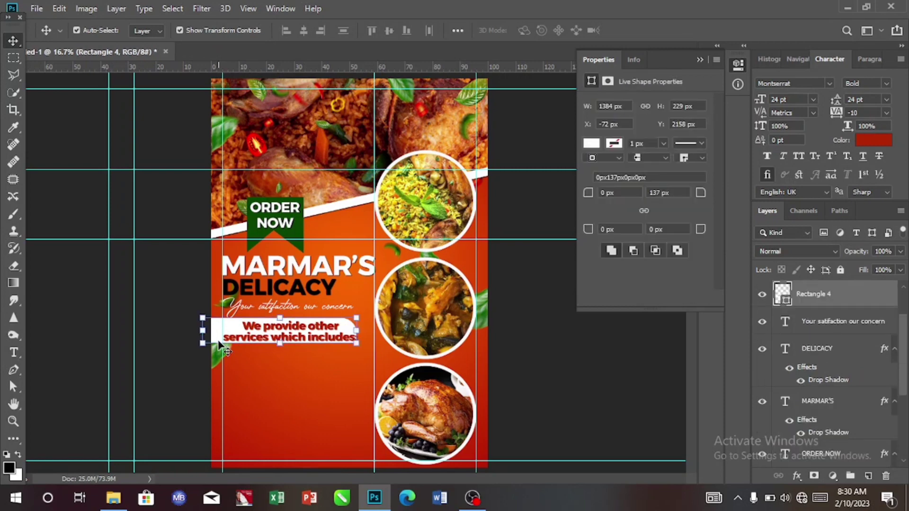
key(Right)
key(Right)
key(Right)
key(Right)
key(Right)
key(Right)
key(Right)
key(Right)
key(Right)
key(Right)
key(Right)
key(Right)
key(Right)
key(Right)
key(Right)
key(Right)
key(Right)
key(Right)
key(Right)
key(Right)
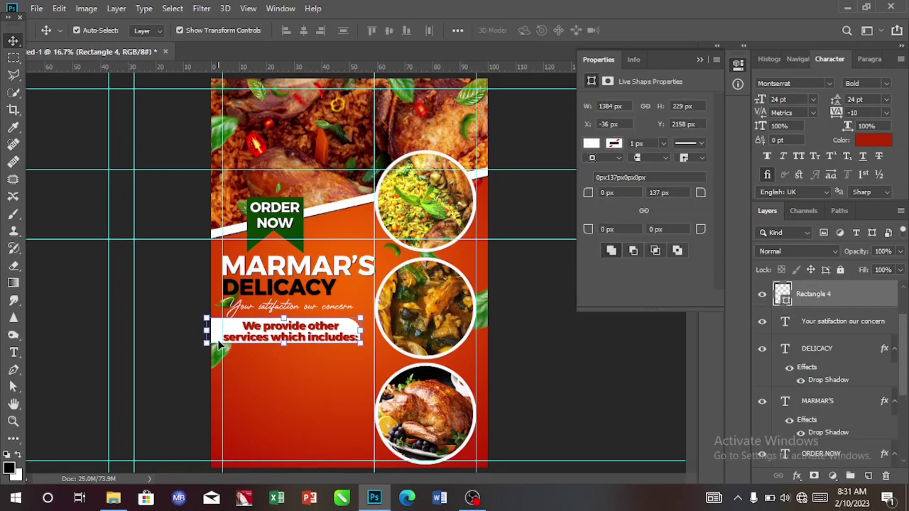
key(Right)
key(Right)
key(Right)
key(Right)
key(Right)
key(Right)
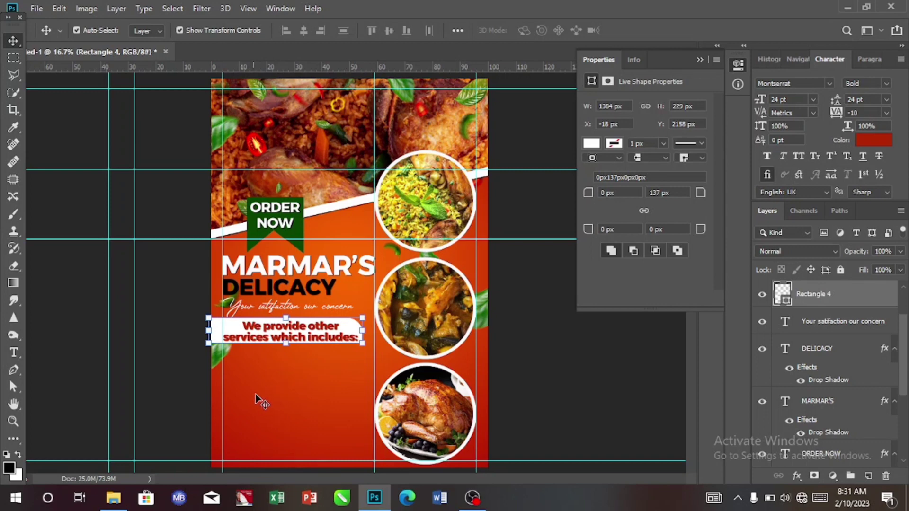
Add white text below the bar, one item per line: "Indoor and outdoor services", "Bulk food offers", "Office Deliveries", "Lunch packs", "Soups in litres"
click(318, 334)
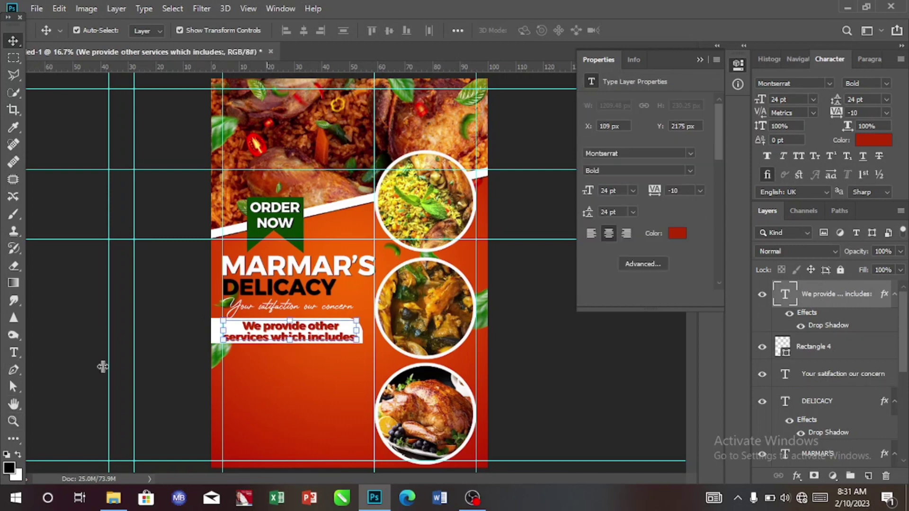
click(13, 352)
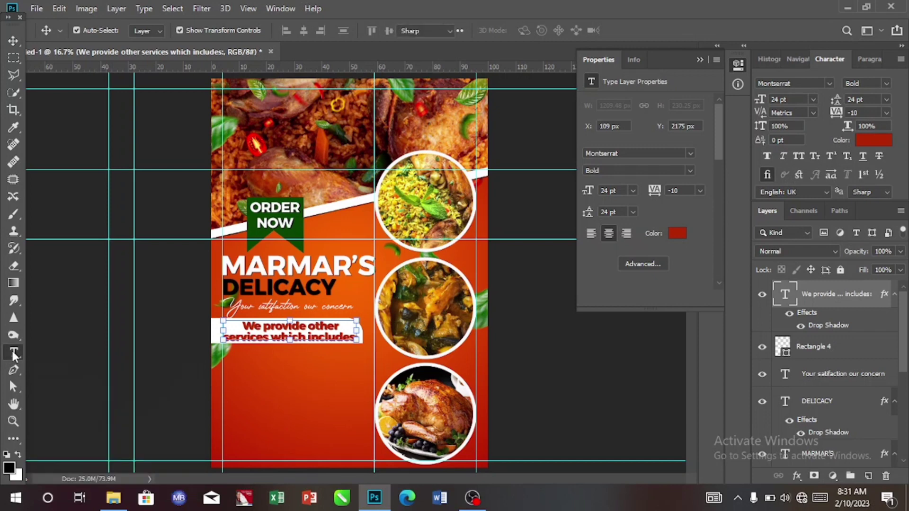
click(259, 371)
key(BackSpace)
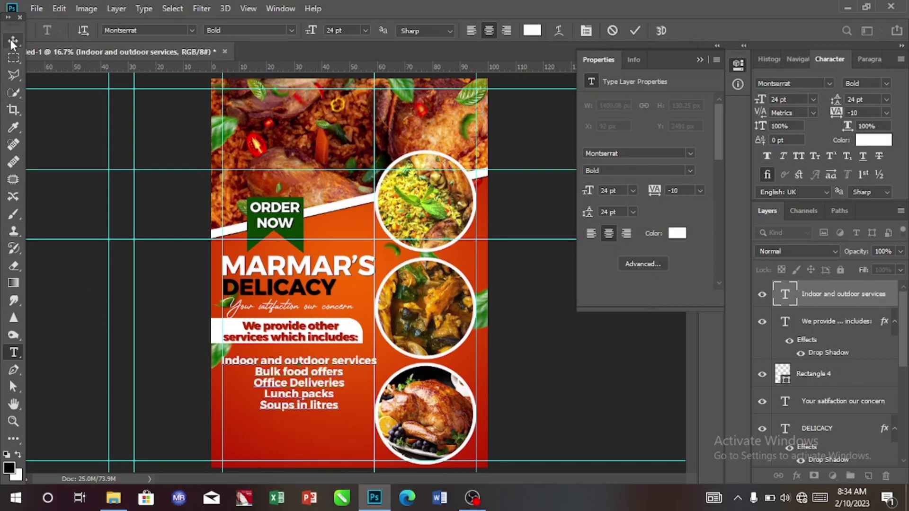
click(12, 42)
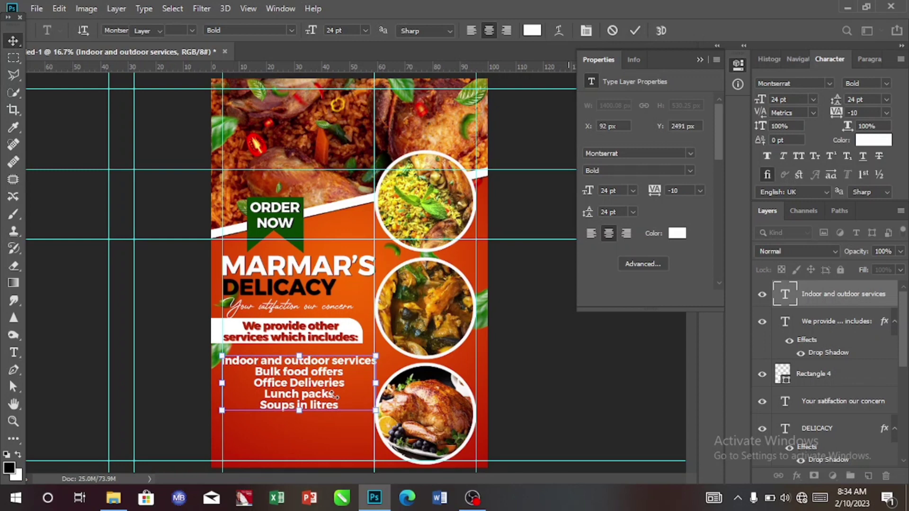
Left-align the text of the services list
click(872, 59)
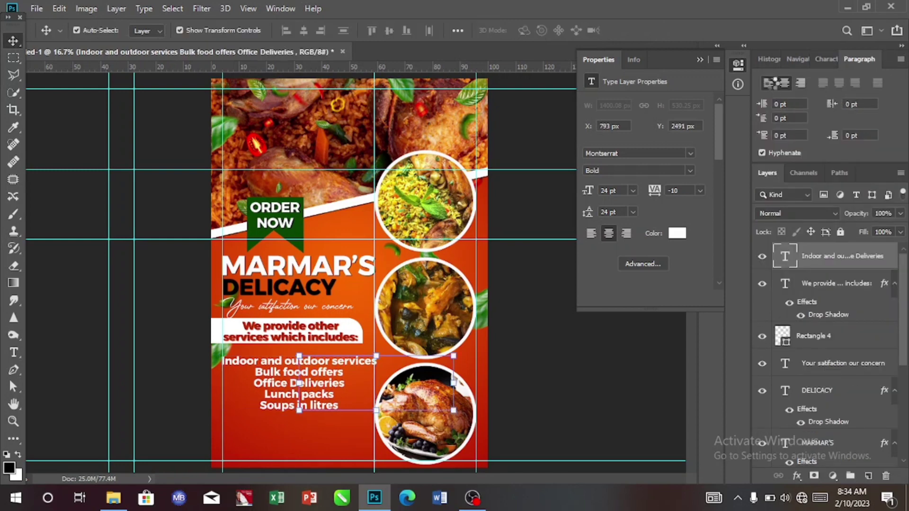
click(769, 84)
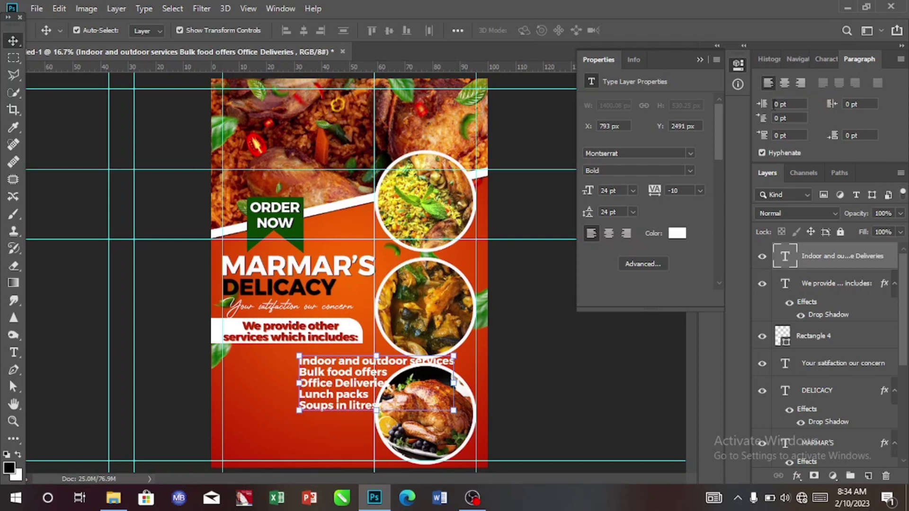
Try a 21 pt font size on the services list and set its tracking to 0
click(819, 60)
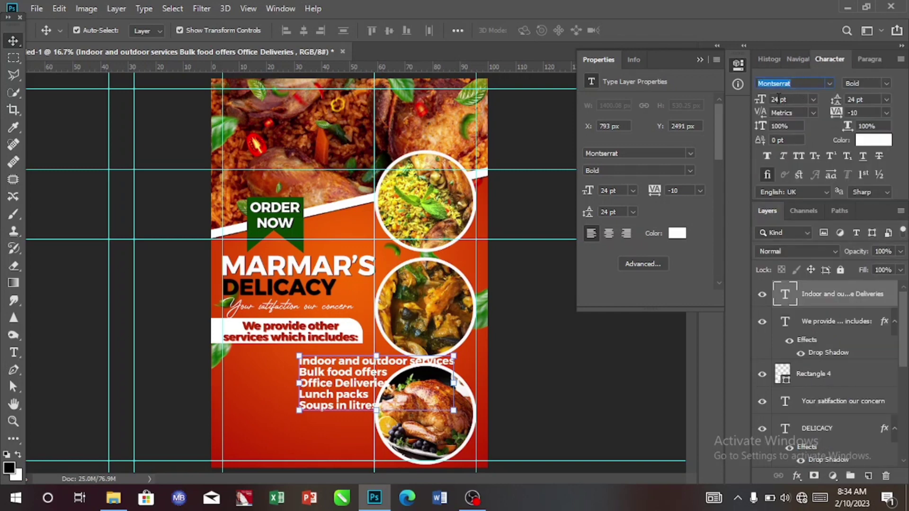
click(777, 99)
key(BackSpace)
key(BackSpace)
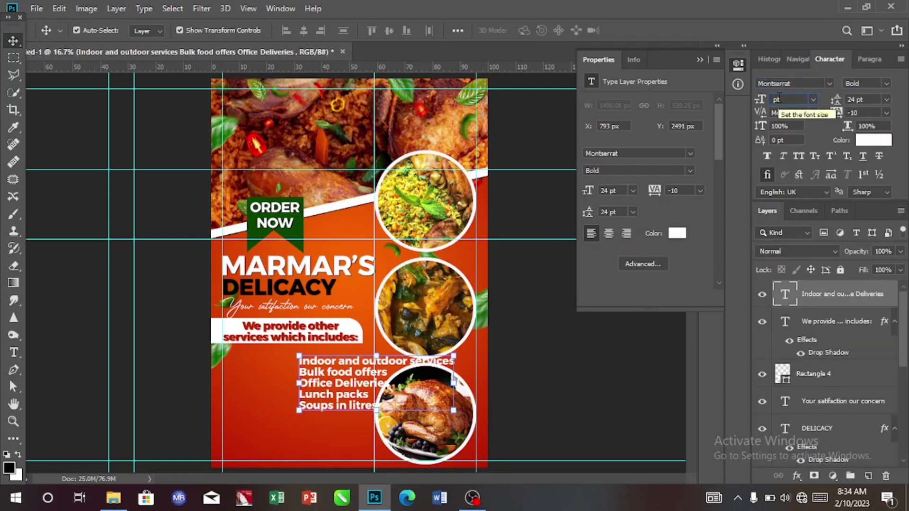
text(21)
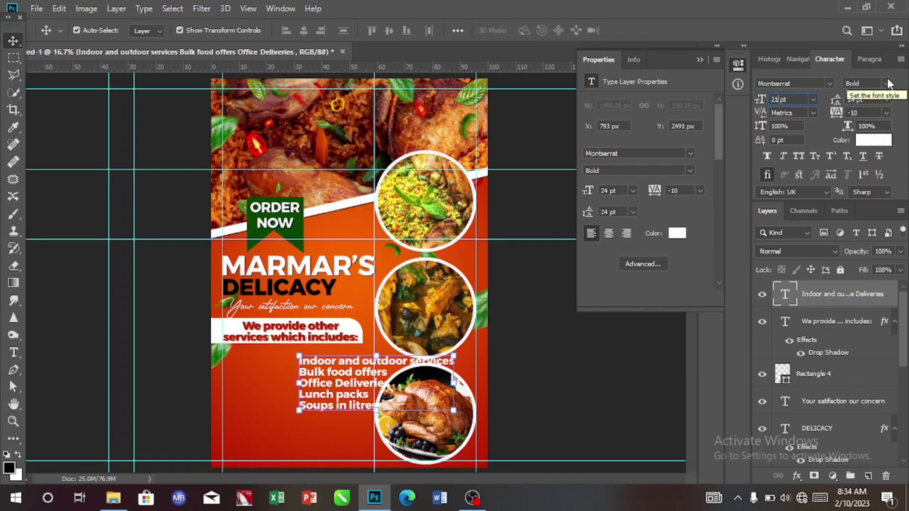
click(887, 113)
click(888, 113)
click(887, 113)
click(872, 189)
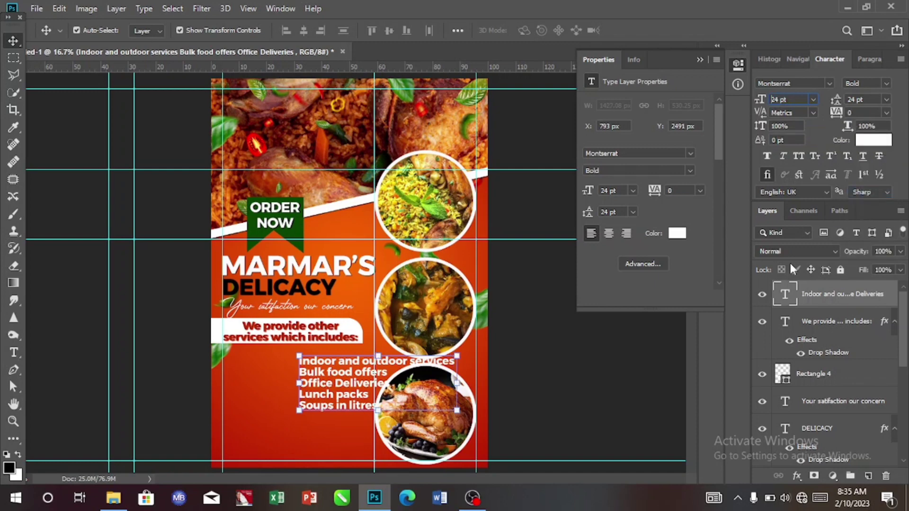
Move the services list beneath the white bar near the flyer's left margin guide, at X 120 px, Y 2442 px
drag(367, 396, 292, 395)
key(ctrl+z)
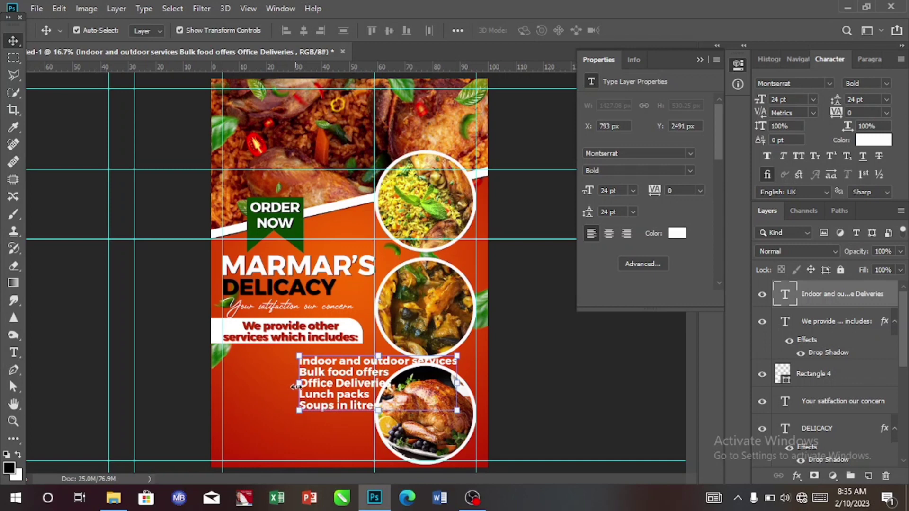
key(ctrl+shift+z)
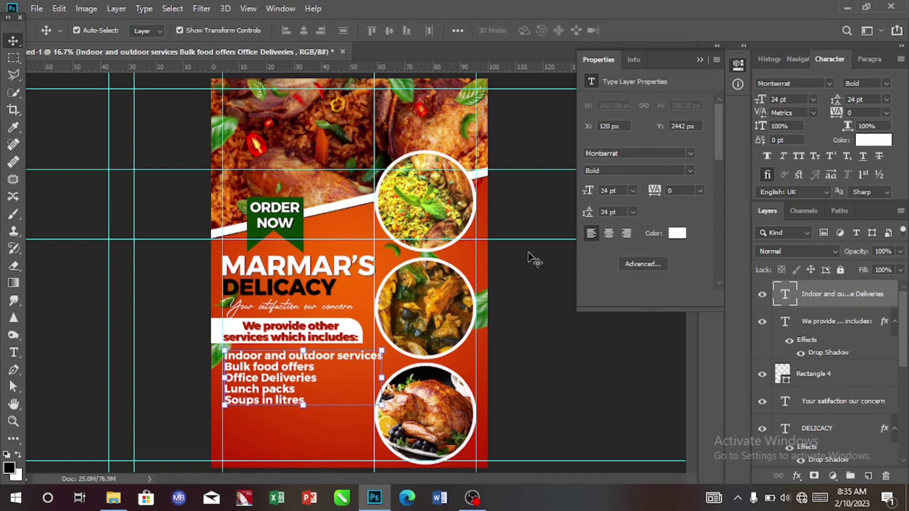
Set the services list to Medium weight with -25 tracking and shift it right to X 227 px, Y 2424 px
click(884, 84)
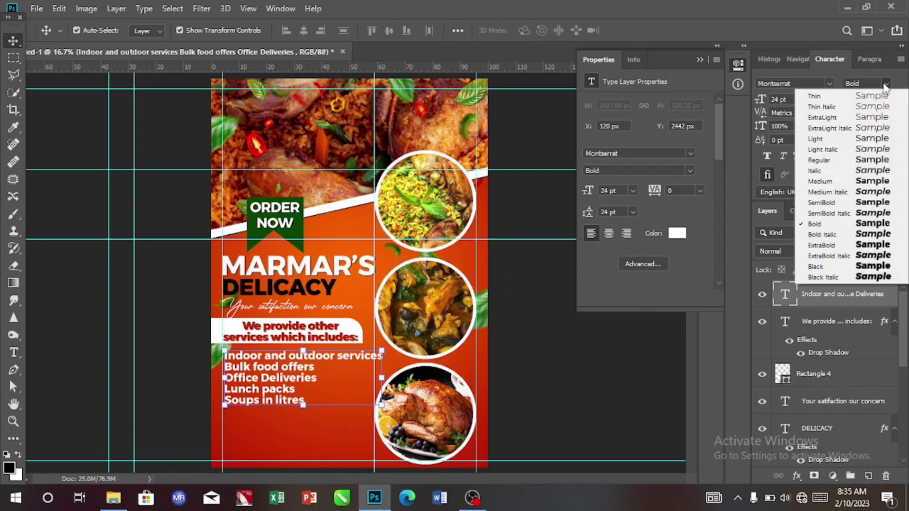
click(829, 184)
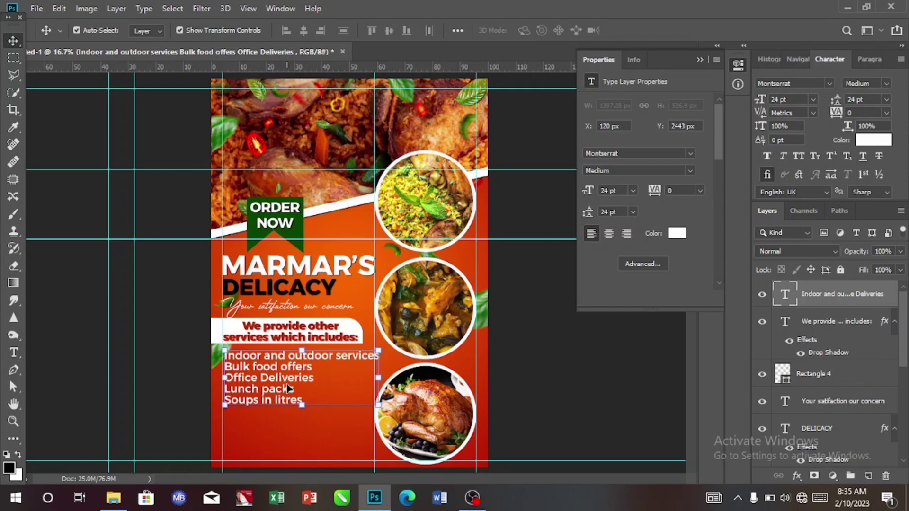
drag(289, 388, 302, 386)
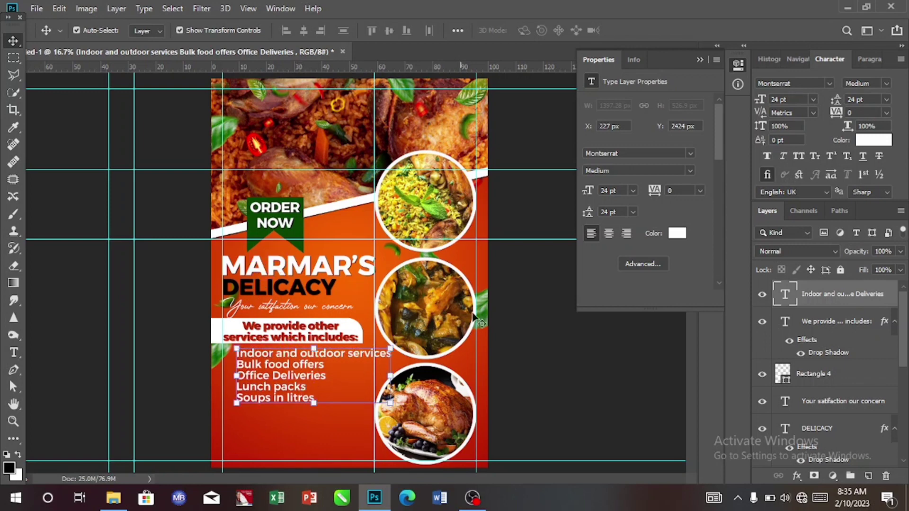
click(888, 113)
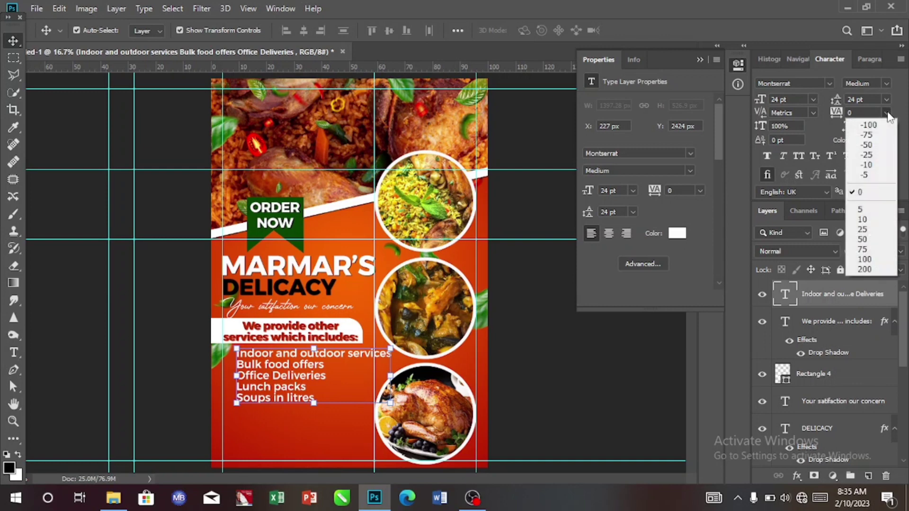
click(862, 156)
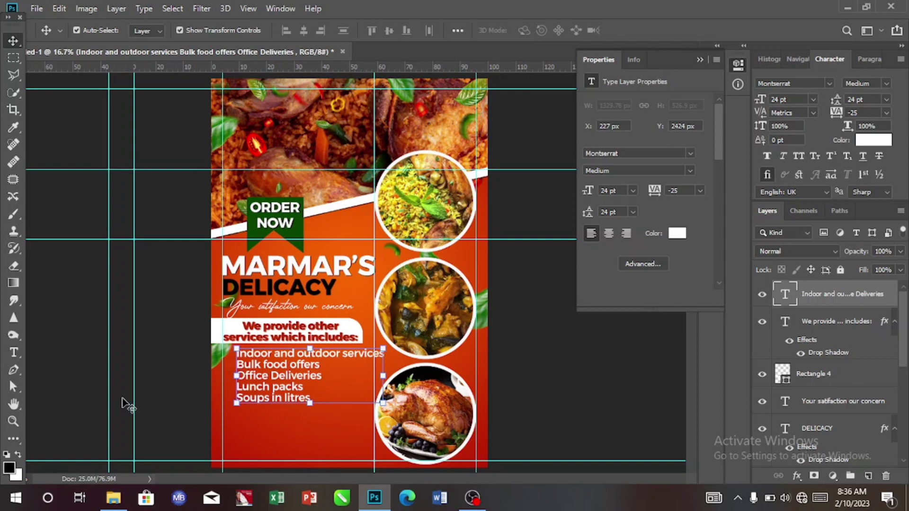
Add a text layer of five periods, one per line, below the services list as bullet points
click(14, 353)
click(235, 413)
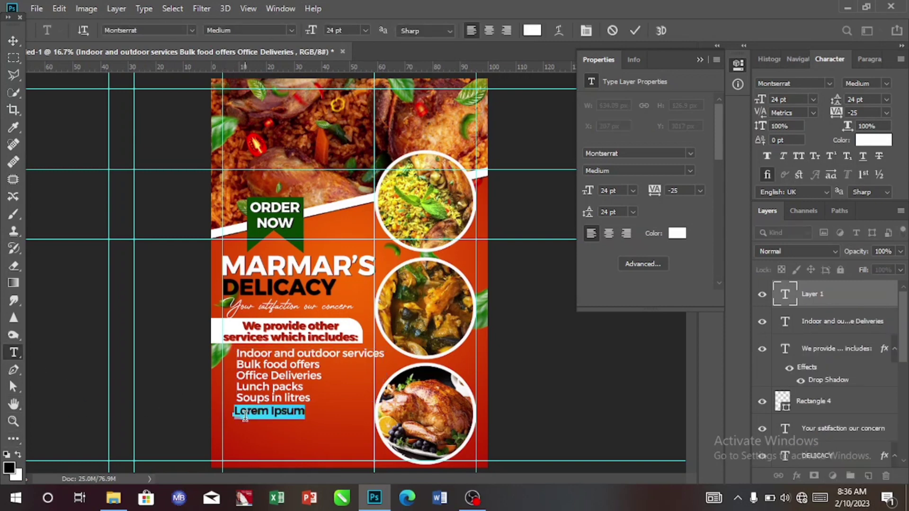
key(BackSpace)
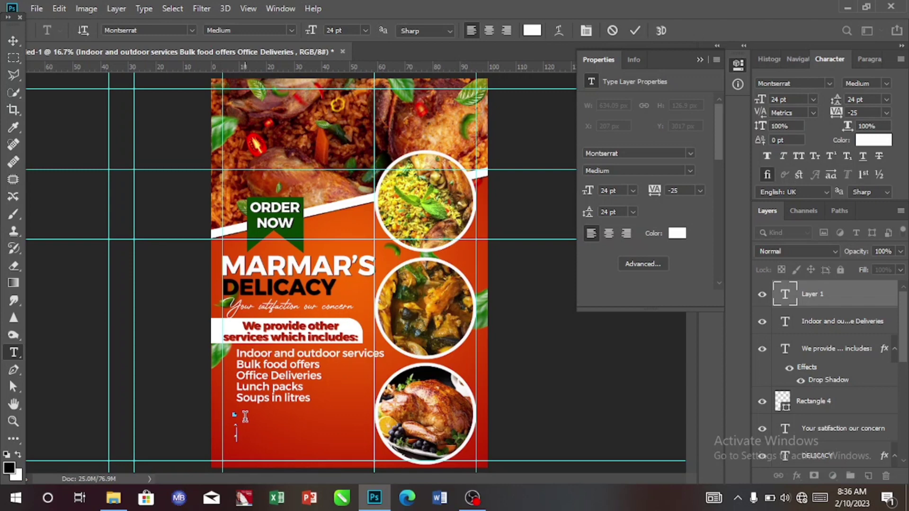
key(Return)
click(13, 41)
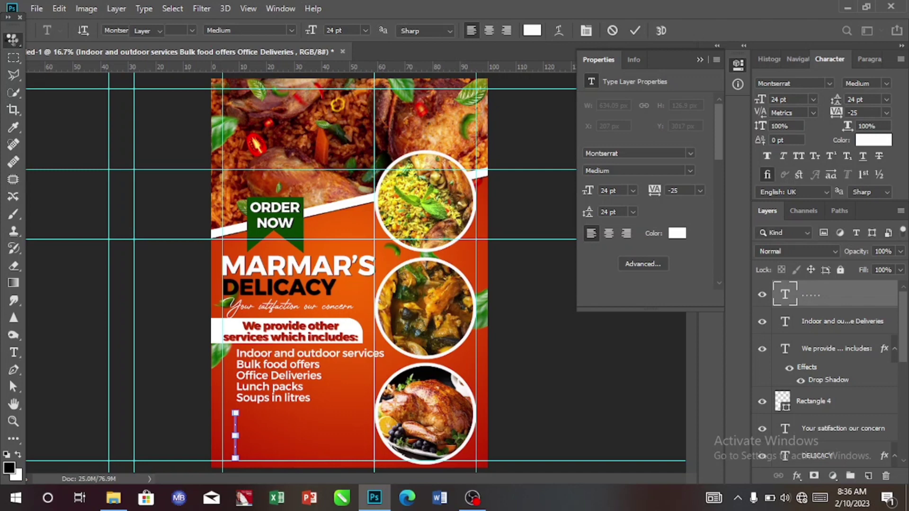
Set the column of periods to Bold weight at 60 pt
click(887, 84)
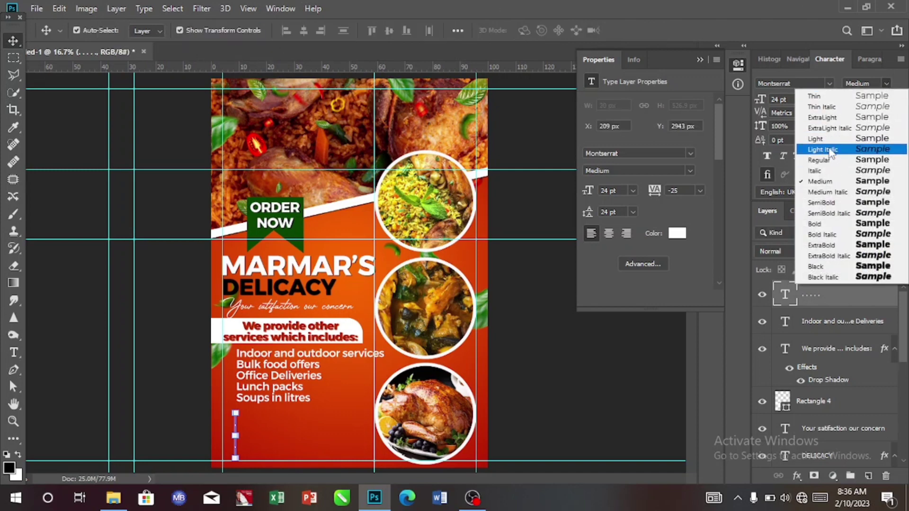
click(822, 223)
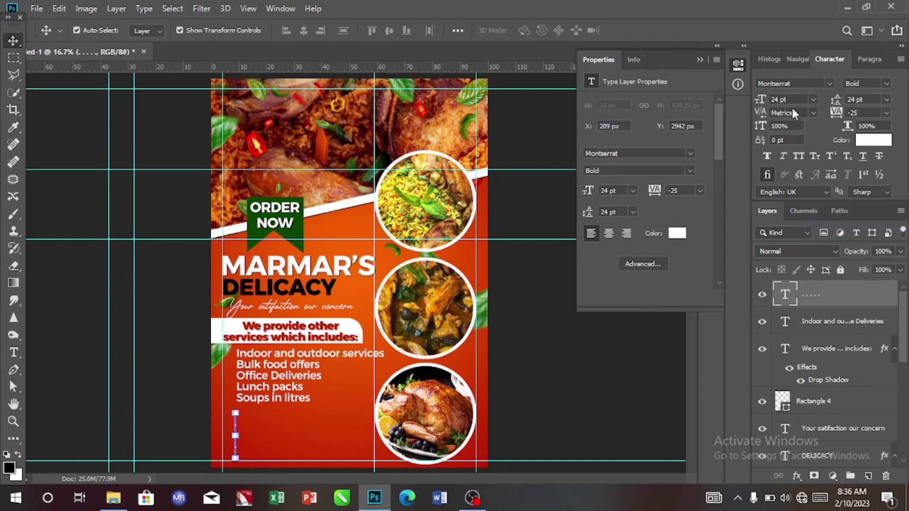
click(815, 99)
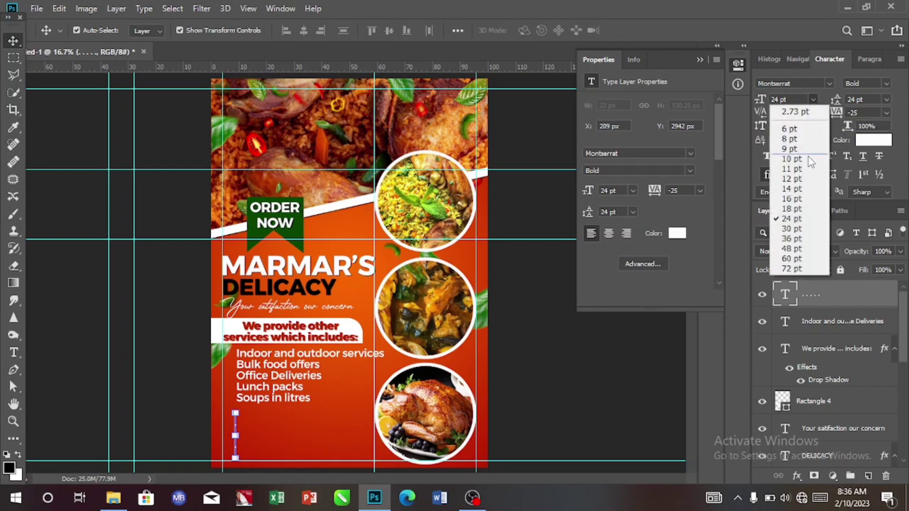
click(799, 259)
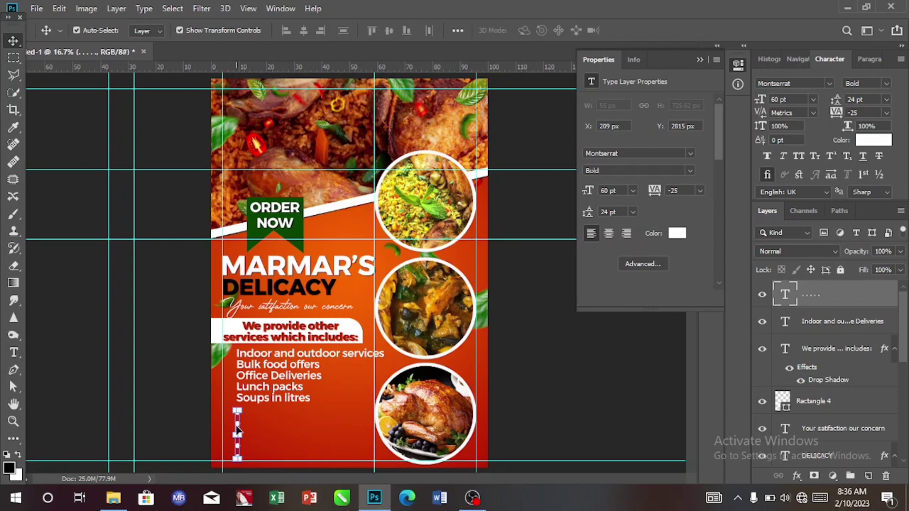
Place the bullet column just left of the services list at X 129 px, Y 2287 px, and set its tracking to -50
drag(236, 421, 228, 373)
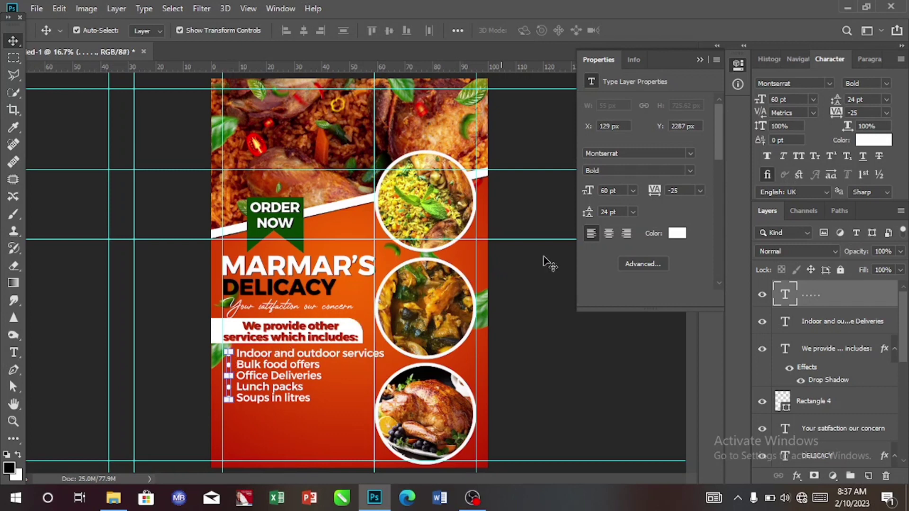
click(886, 112)
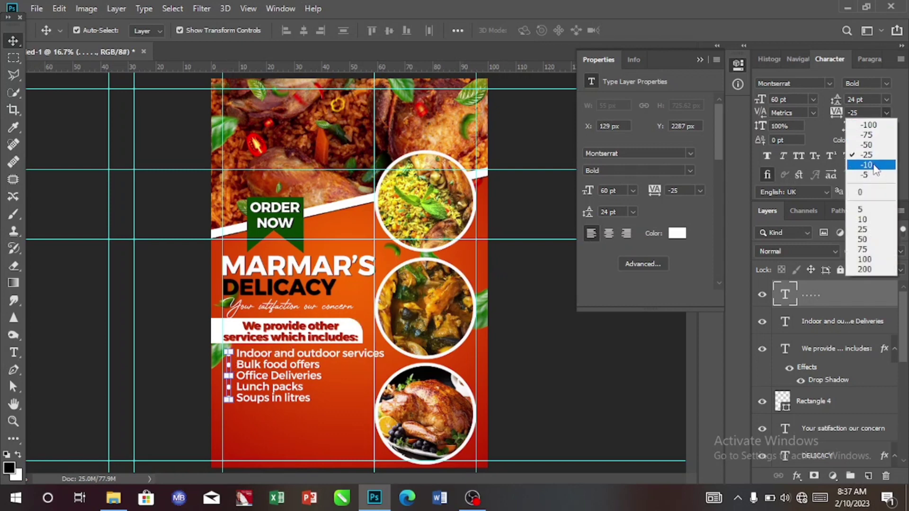
click(871, 147)
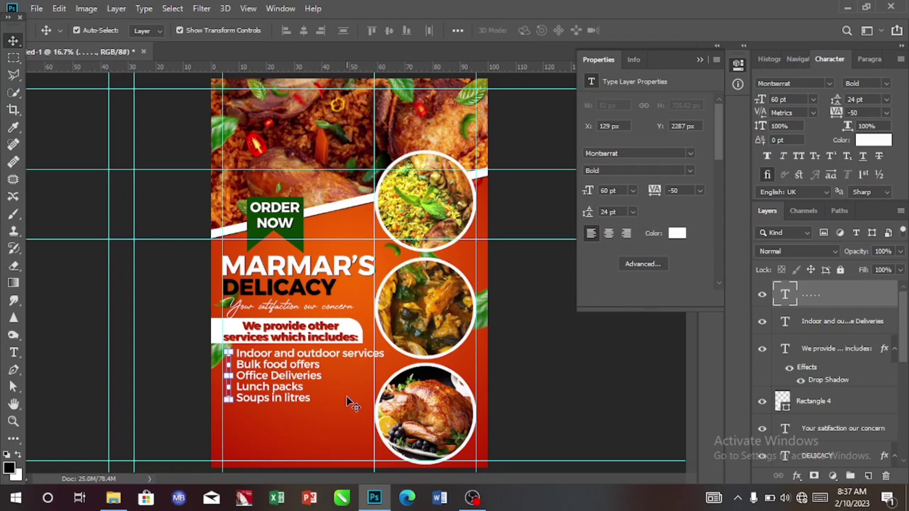
click(342, 425)
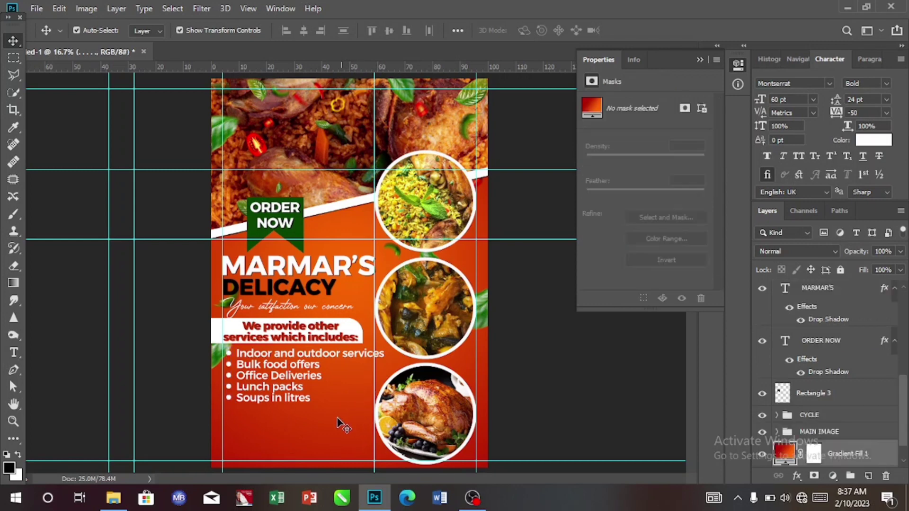
Increase the bullet column's leading to 28 pt
click(230, 400)
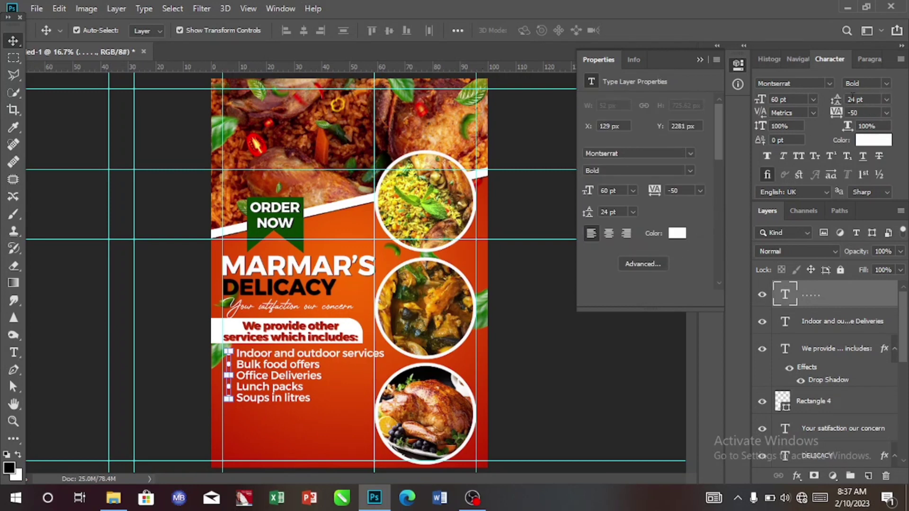
click(855, 99)
key(BackSpace)
text(8)
key(Return)
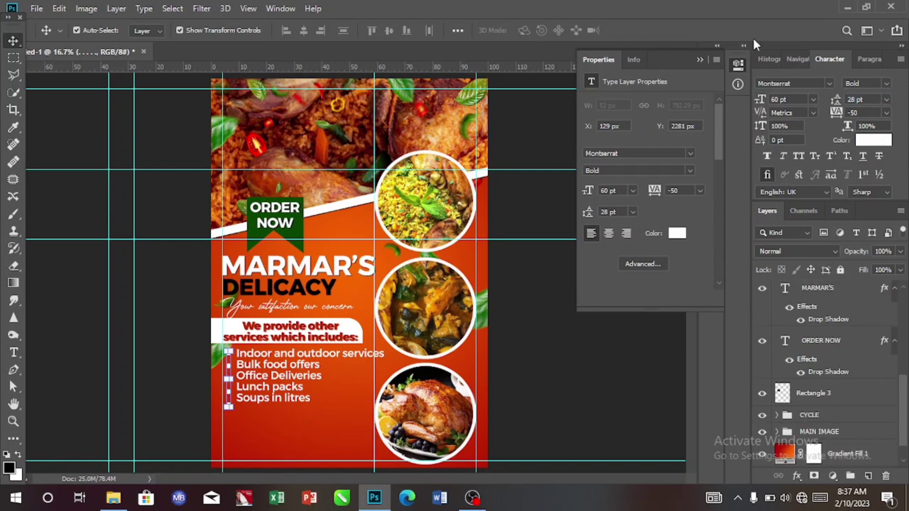
Set the bullet column's leading to 25 pt to match the list lines, and deselect it
click(862, 99)
key(BackSpace)
text(5)
key(Return)
click(336, 431)
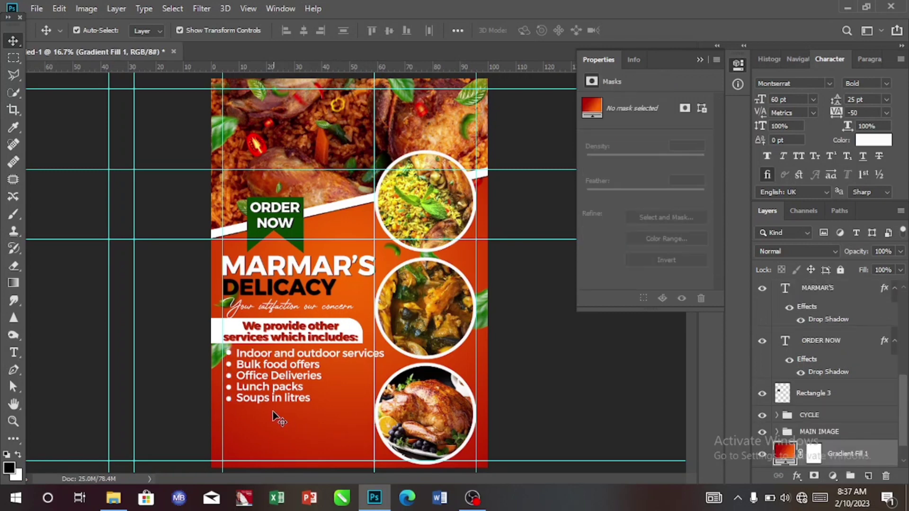
Nudge the bullet column left to X 99 px, in line with the flyer's left margin guide
click(229, 402)
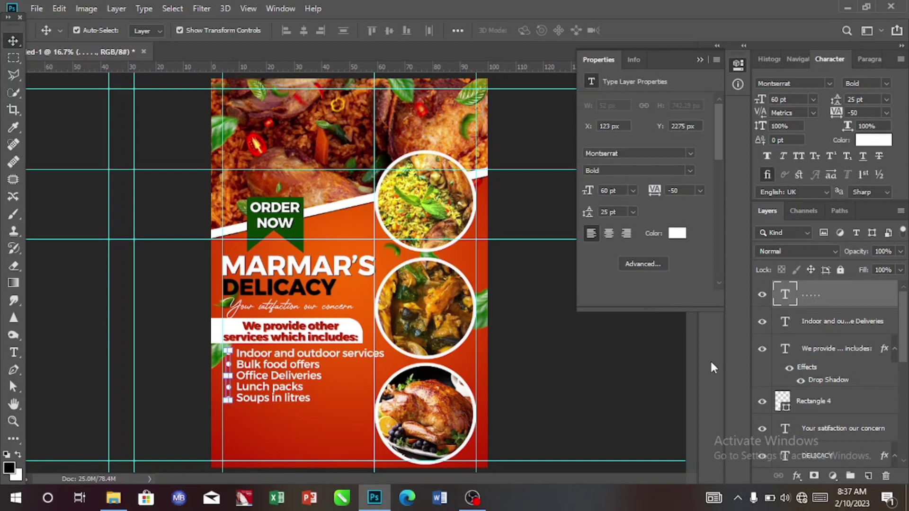
key(Left)
key(Left)
key(Left)
key(Left)
key(Left)
key(Left)
key(Left)
key(Left)
key(Left)
key(Left)
key(Left)
key(Left)
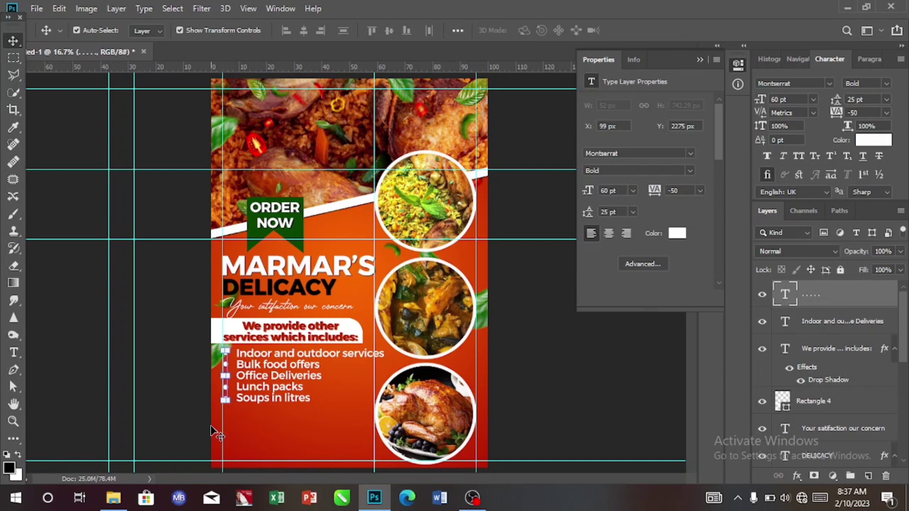
Nudge the services list left to X 185 px, closer to its bullets
click(275, 397)
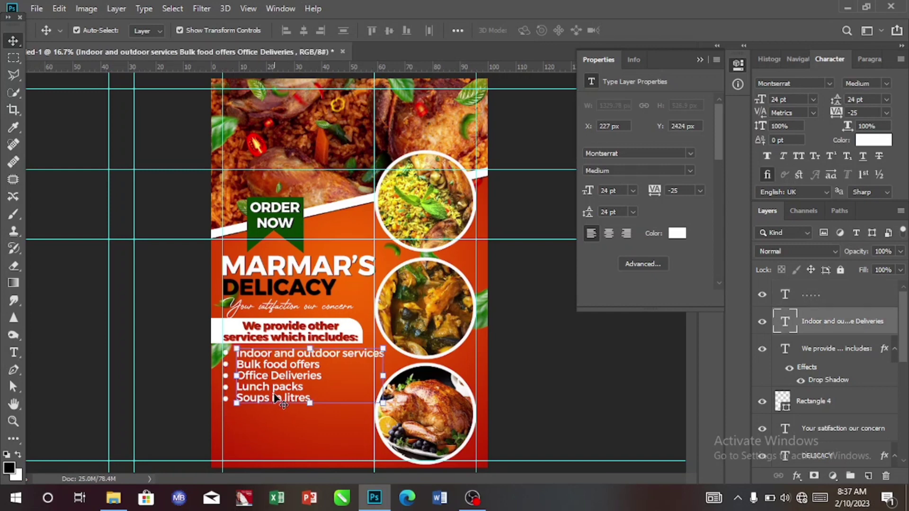
key(Left)
key(Left)
key(Left)
key(Left)
key(Left)
key(Left)
key(Left)
key(Left)
key(Left)
key(Left)
key(Left)
key(Left)
key(Left)
key(Left)
key(Left)
key(Left)
key(Left)
key(Left)
key(Left)
key(Left)
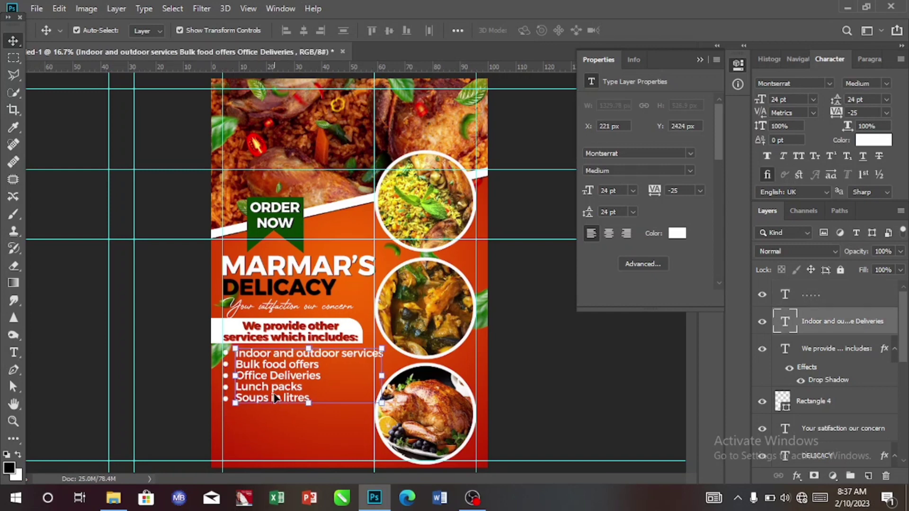
key(Left)
key(Left)
key(Left)
key(Left)
key(Left)
key(Left)
key(Left)
key(Left)
key(Left)
key(Left)
key(Left)
key(Left)
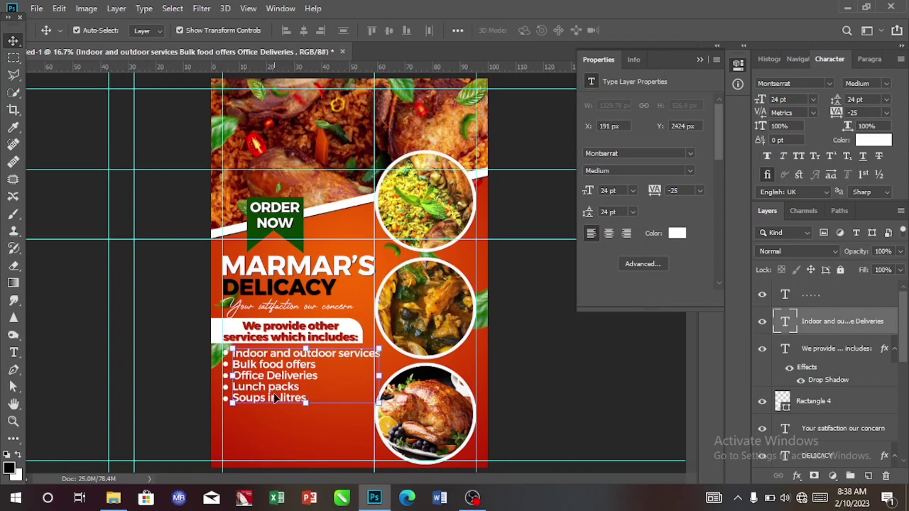
key(Left)
key(Left)
key(Left)
key(Left)
key(Left)
key(Left)
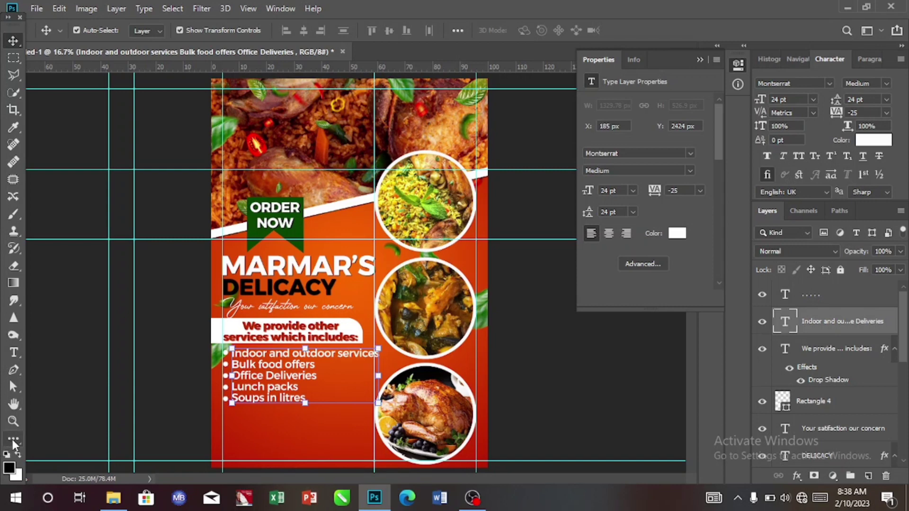
key(u)
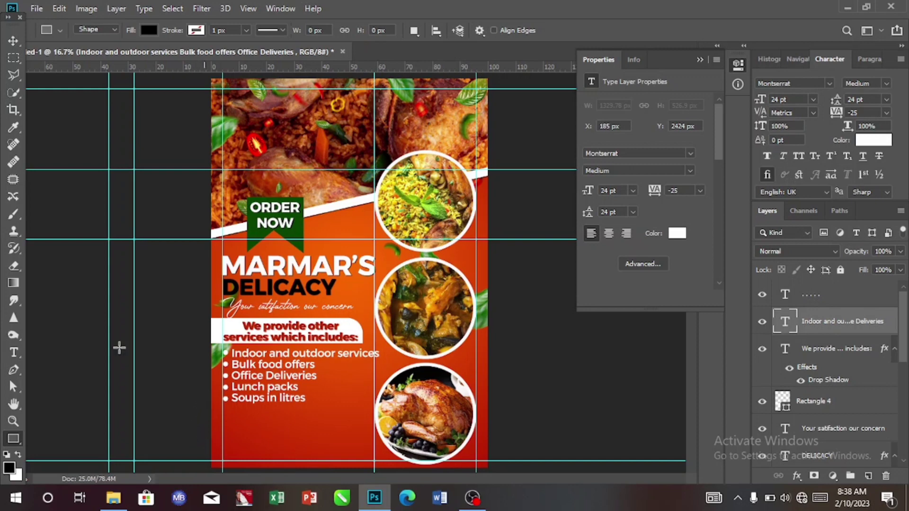
click(13, 41)
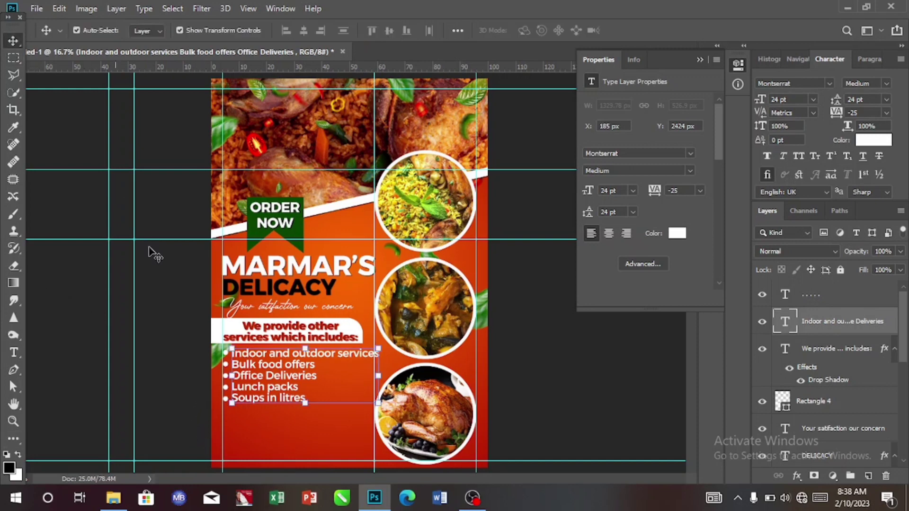
Duplicate the white heading banner and move the copy to X -232 px, Y 3219 px, near the flyer's bottom, running off its left edge
click(214, 336)
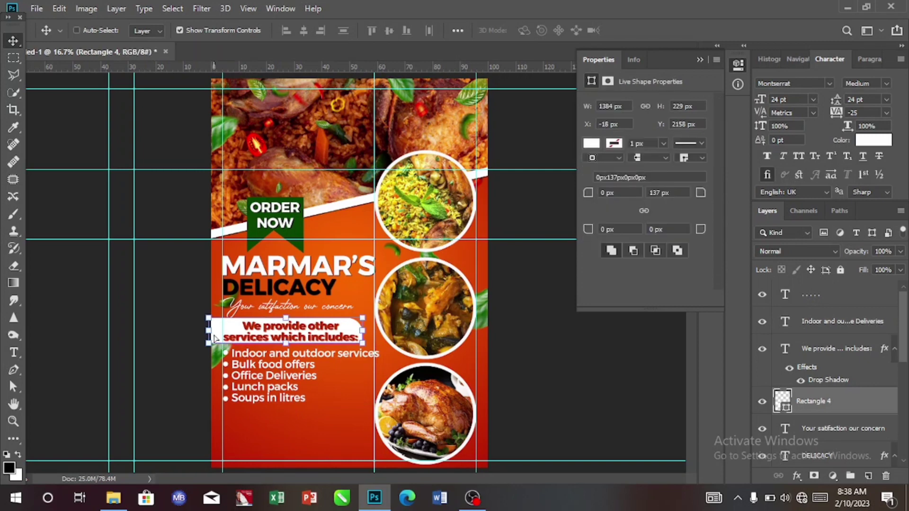
key(ctrl+j)
drag(230, 330, 229, 365)
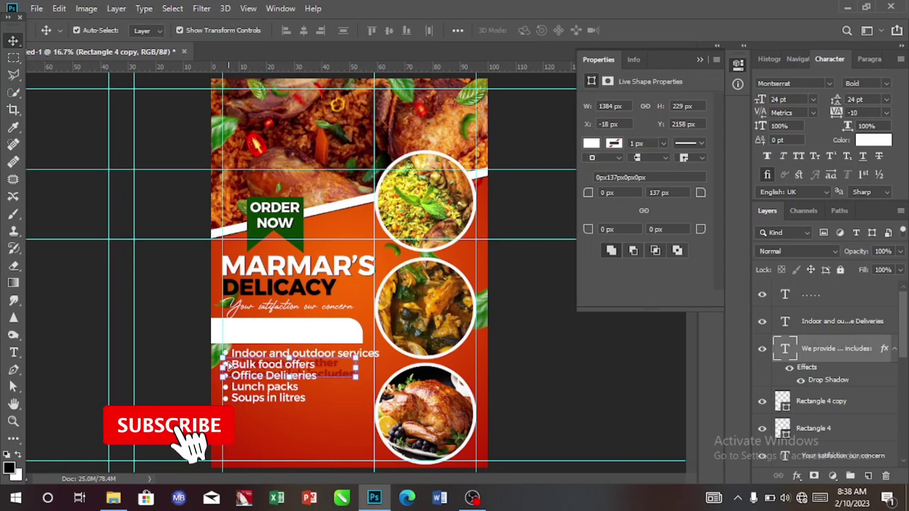
key(ctrl+z)
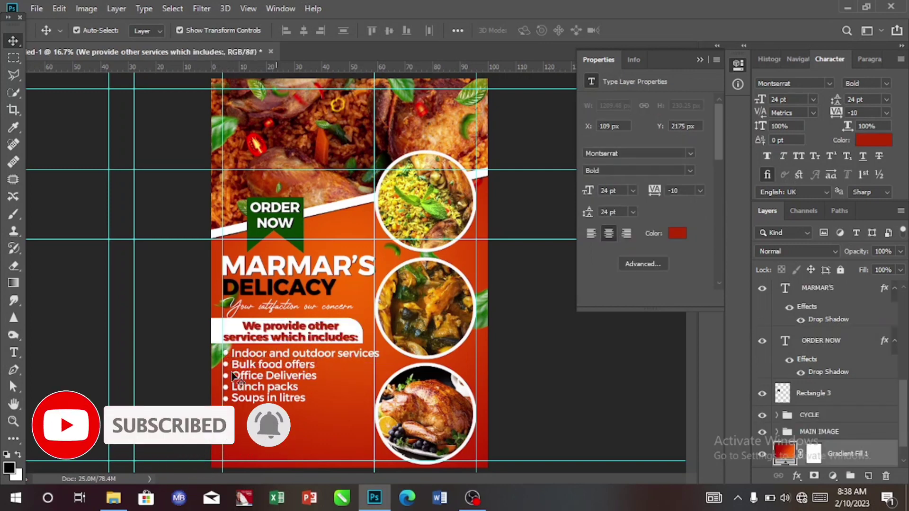
click(215, 340)
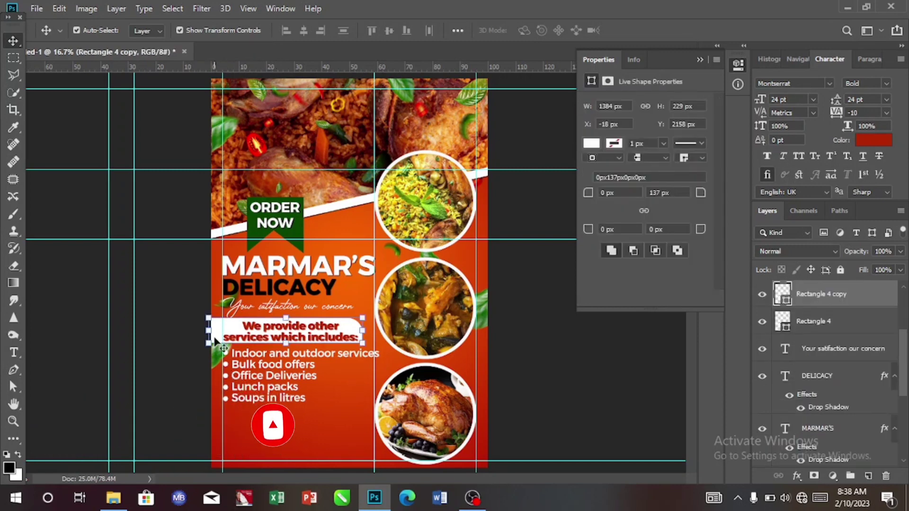
drag(215, 341, 213, 425)
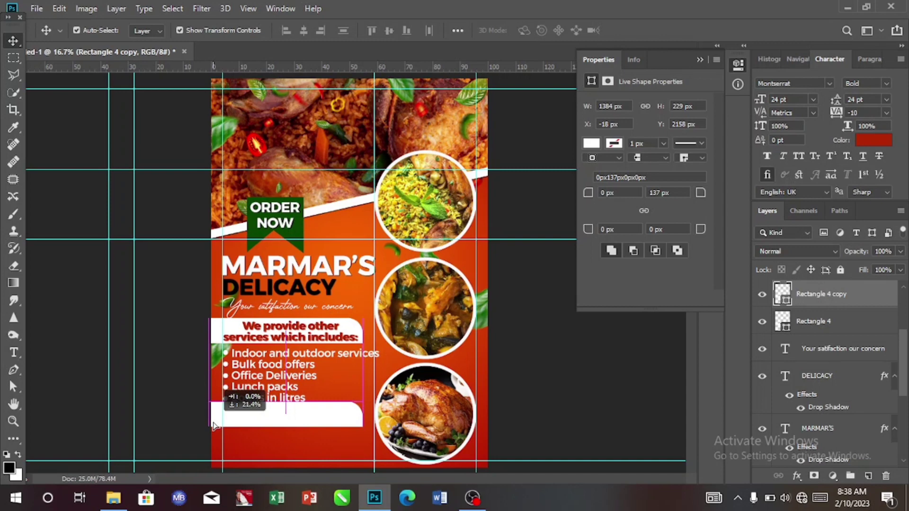
drag(214, 425, 188, 459)
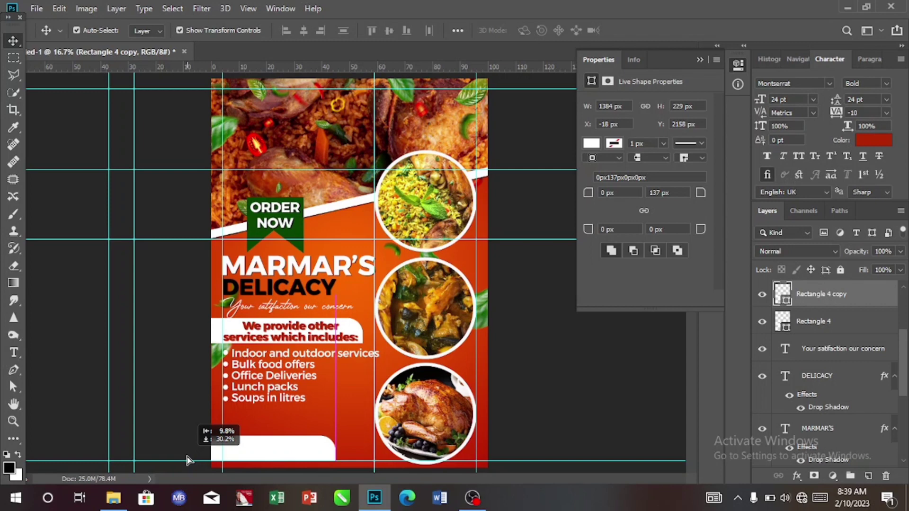
drag(188, 459, 188, 459)
key(shift+Right)
key(shift+Right)
key(shift+Right)
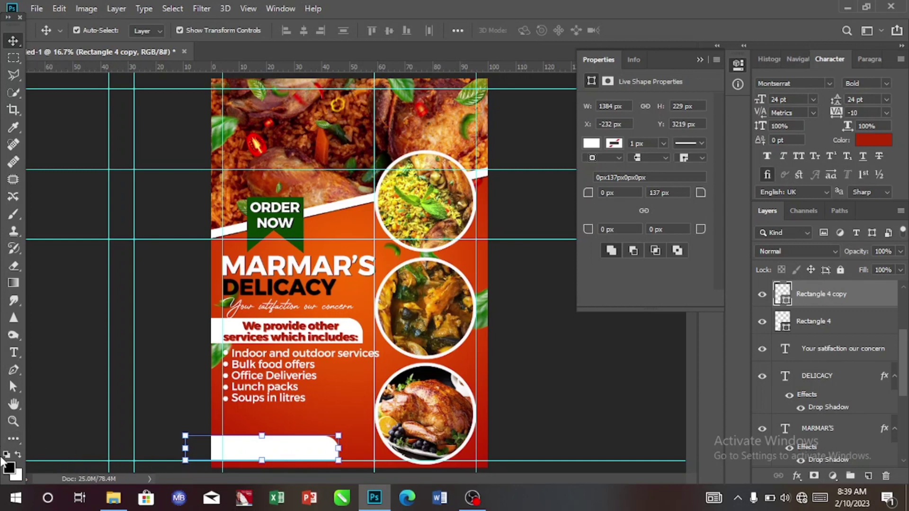
Draw a black rectangle about 738 by 187 px below the services list, starting at the left margin guide
click(14, 440)
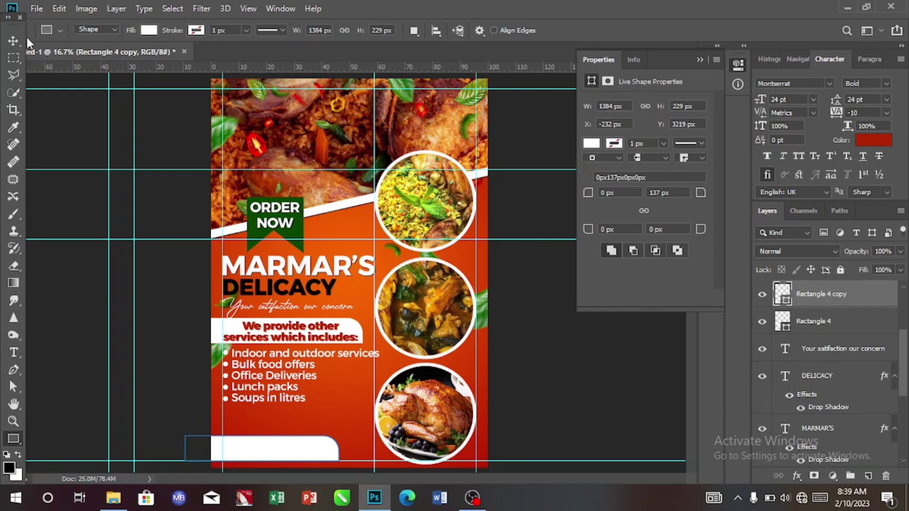
click(12, 41)
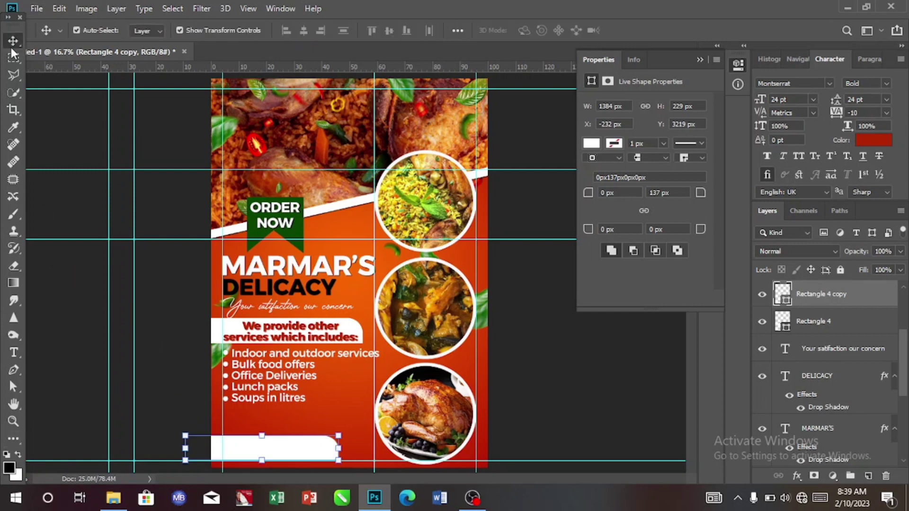
click(351, 405)
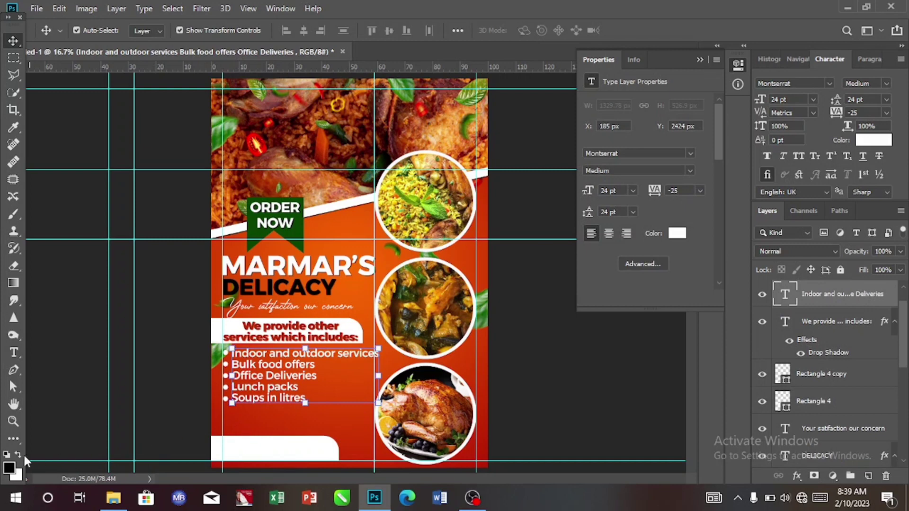
click(15, 439)
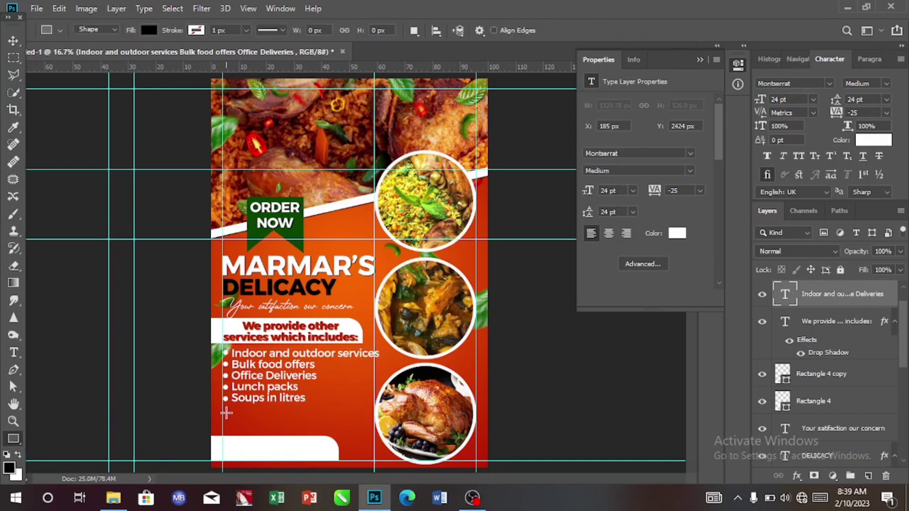
drag(223, 417, 304, 435)
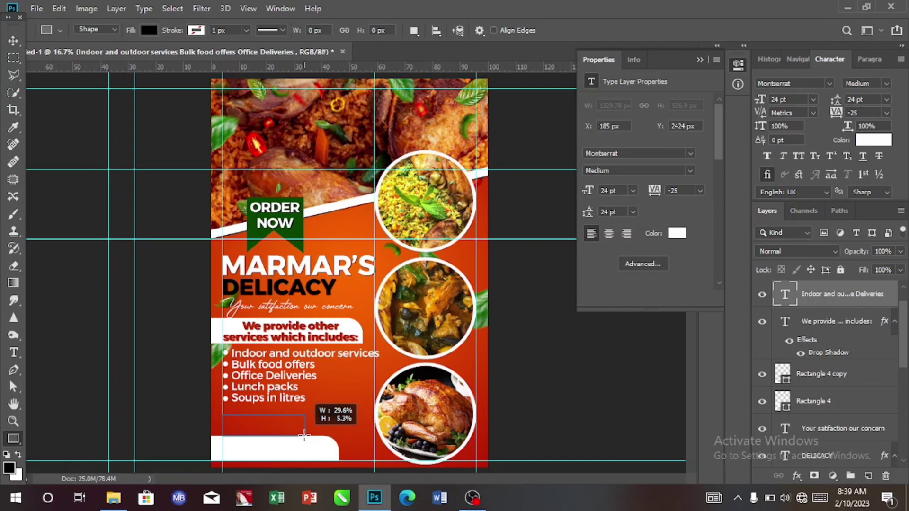
drag(305, 436, 306, 435)
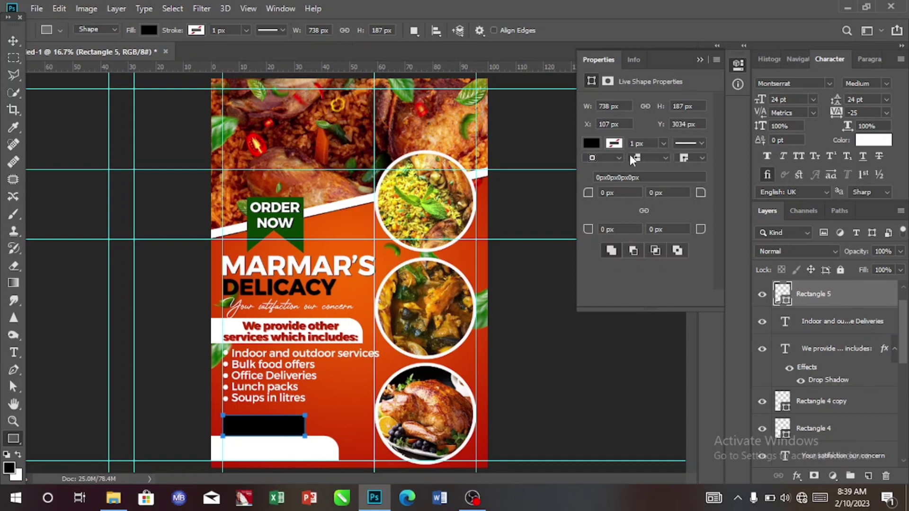
Link the black rectangle's corner radii and round all four corners to 45 px
click(644, 210)
drag(589, 194, 620, 195)
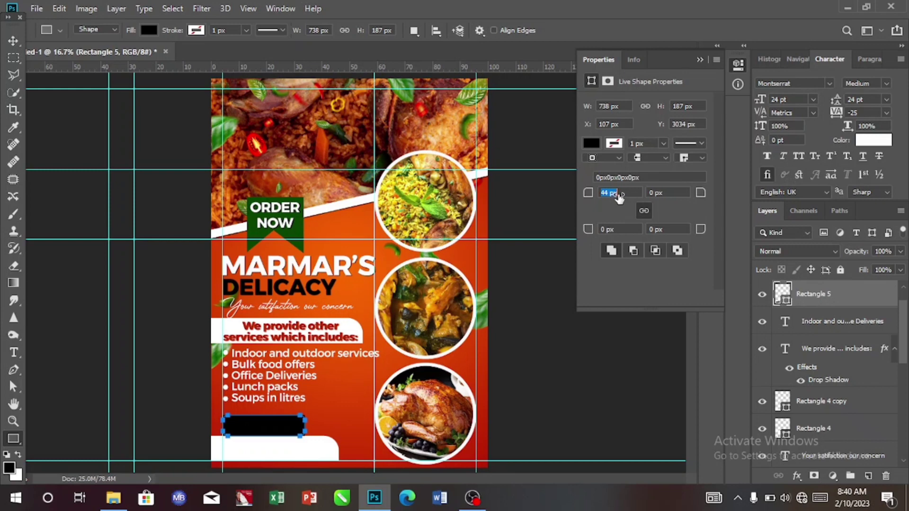
text(45)
key(Return)
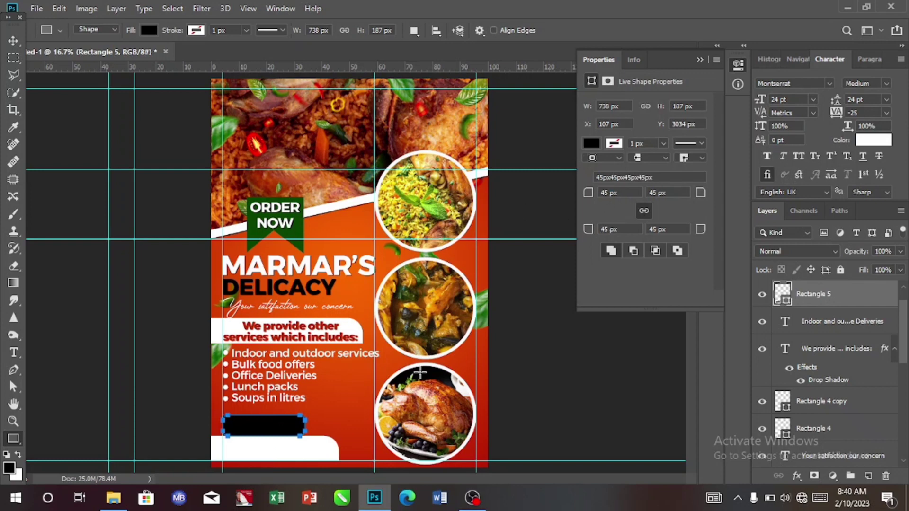
Move the black rectangle down to X 100 px, Y 3126 px, overlapping the upper edge of the bottom white bar
click(13, 40)
key(Down)
key(Down)
key(Down)
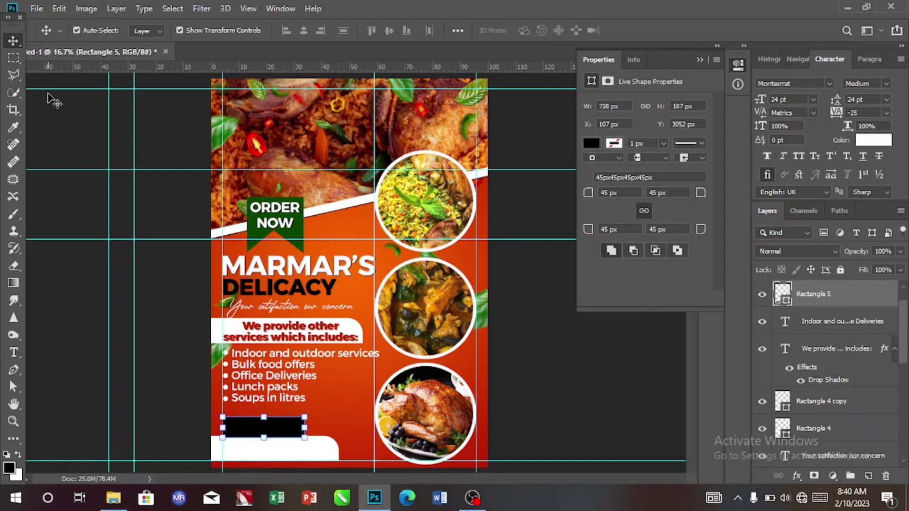
drag(286, 432, 282, 440)
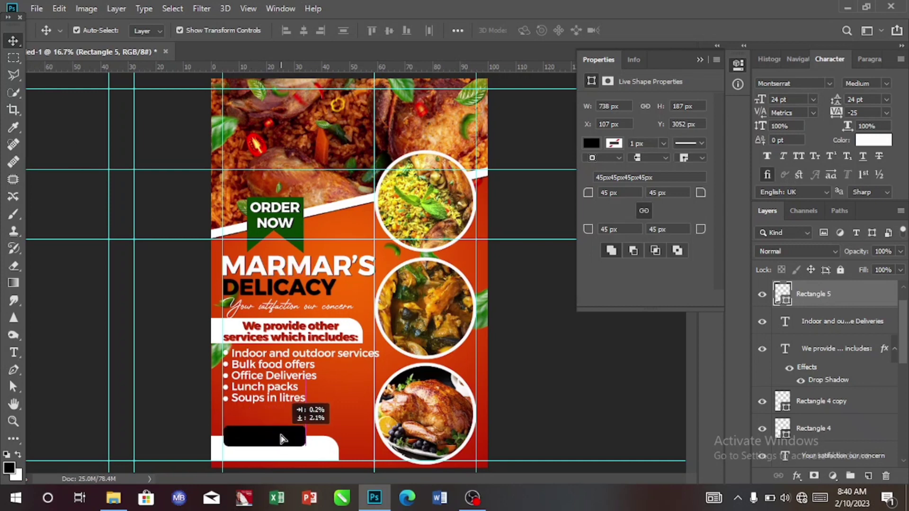
drag(280, 436, 279, 440)
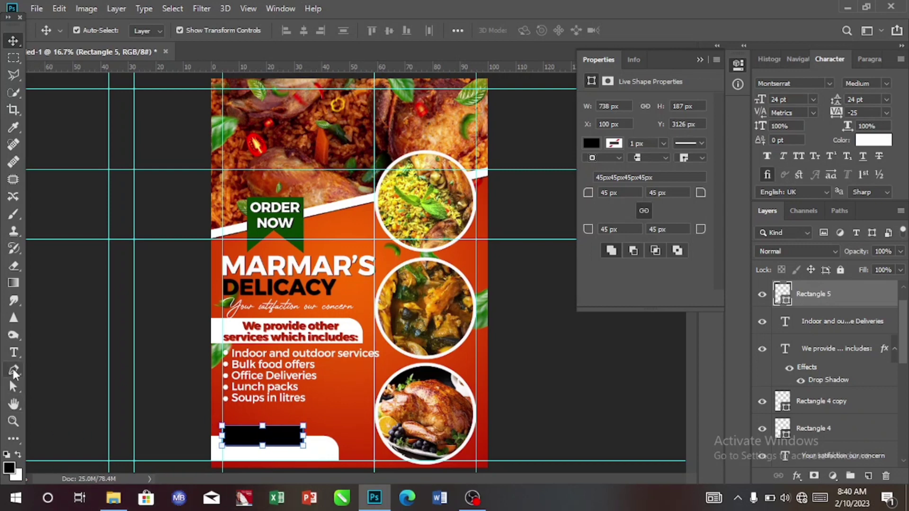
Add the text CALL NOW!!! as a new type layer beside the end of the services list
click(15, 353)
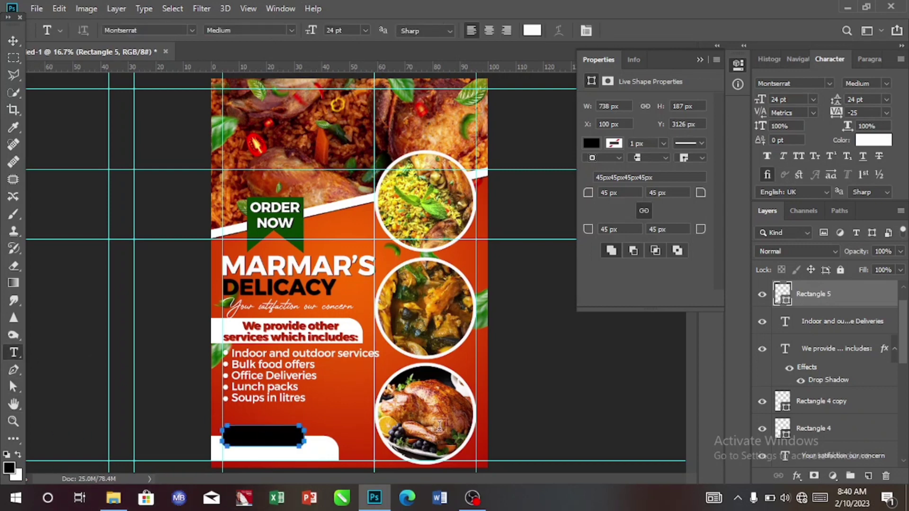
click(344, 402)
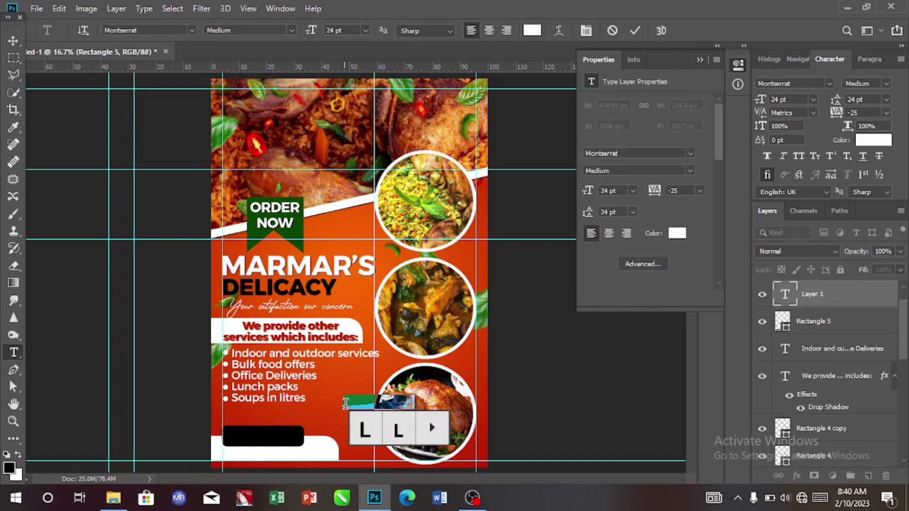
key(BackSpace)
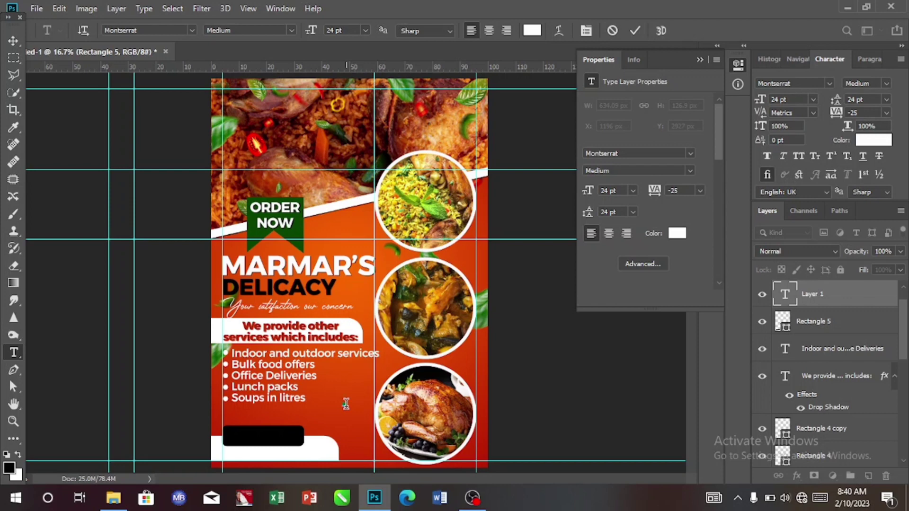
text(ALL NOW!!!)
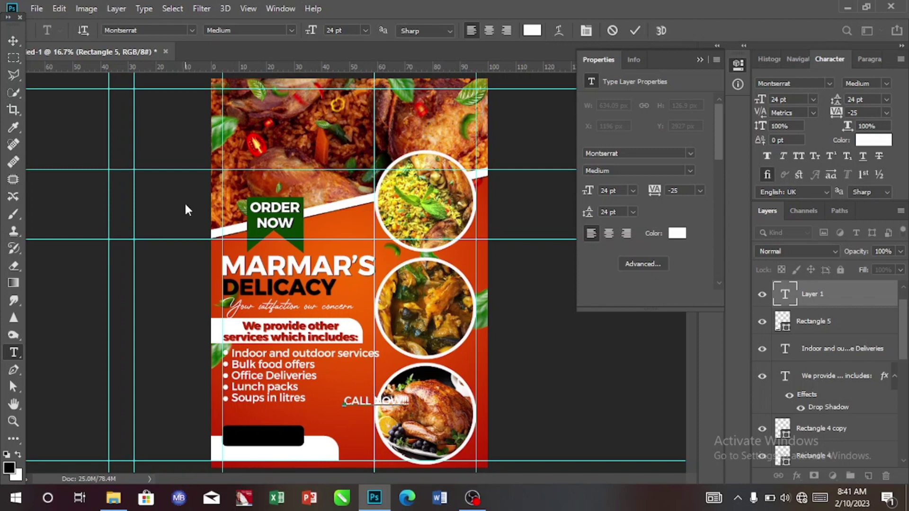
click(7, 41)
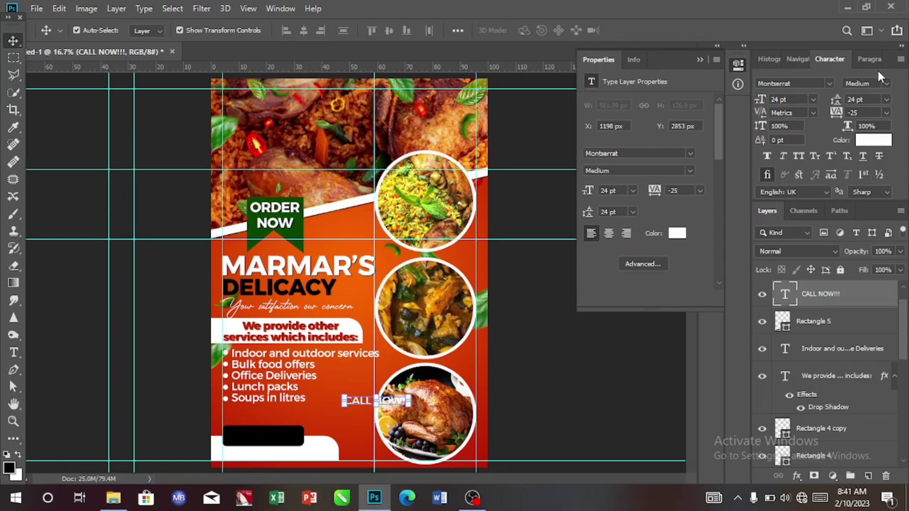
Set the CALL NOW!!! text to Montserrat Bold and move it onto the black rounded rectangle
click(887, 84)
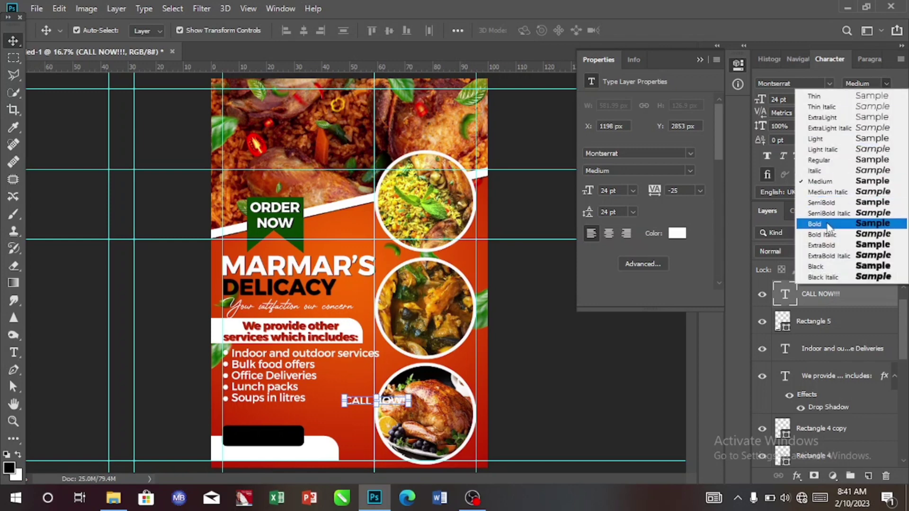
click(867, 224)
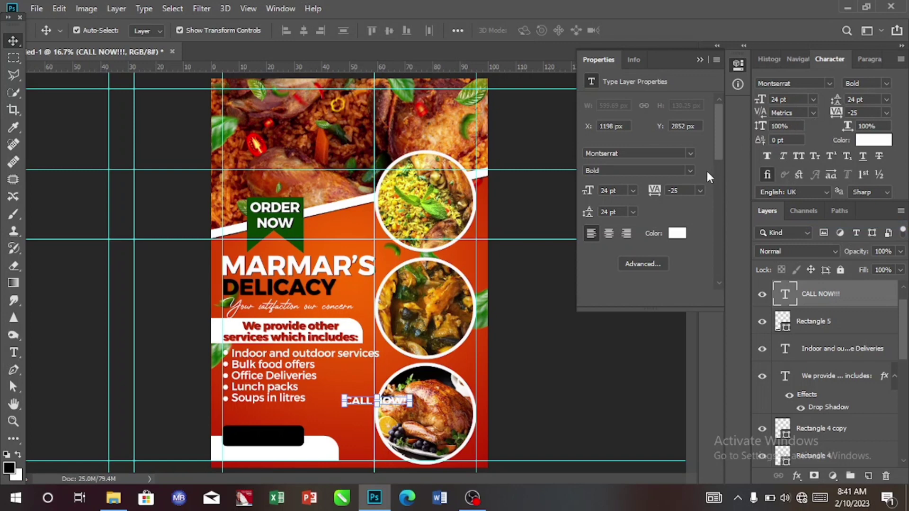
drag(360, 407, 250, 439)
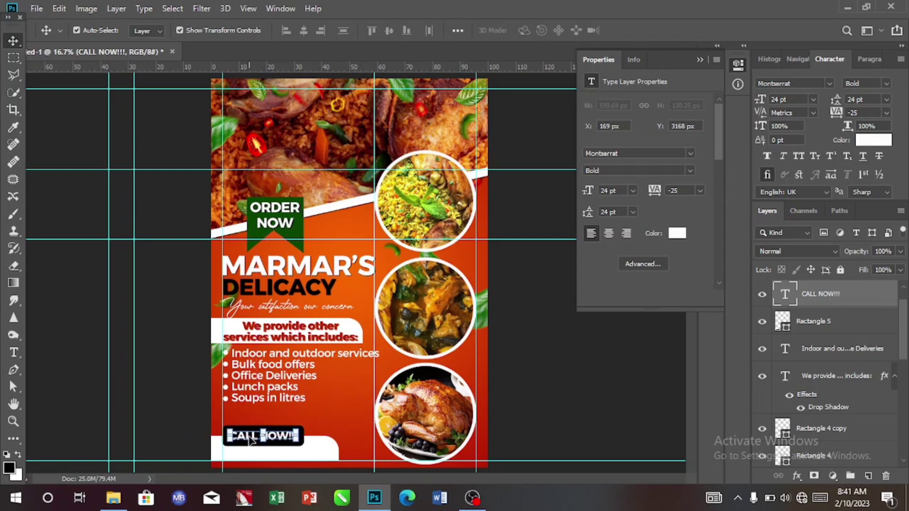
click(813, 99)
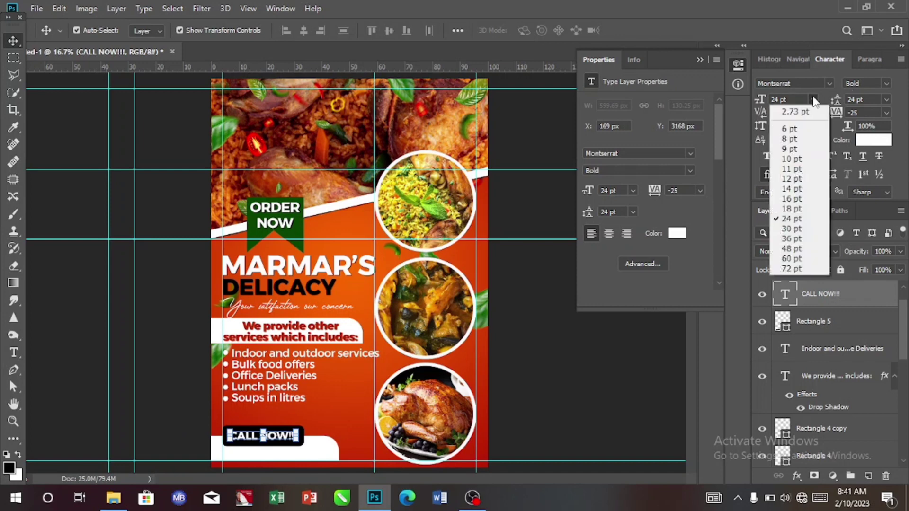
click(777, 101)
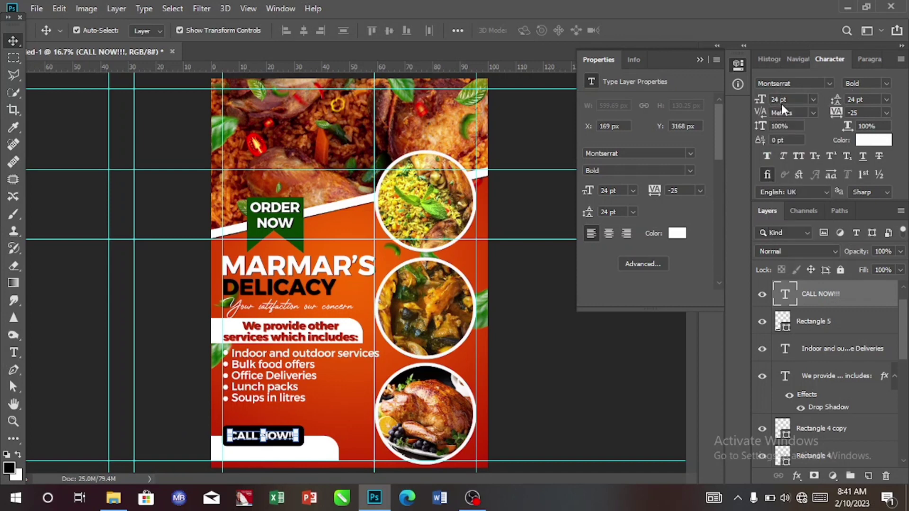
key(Delete)
key(Delete)
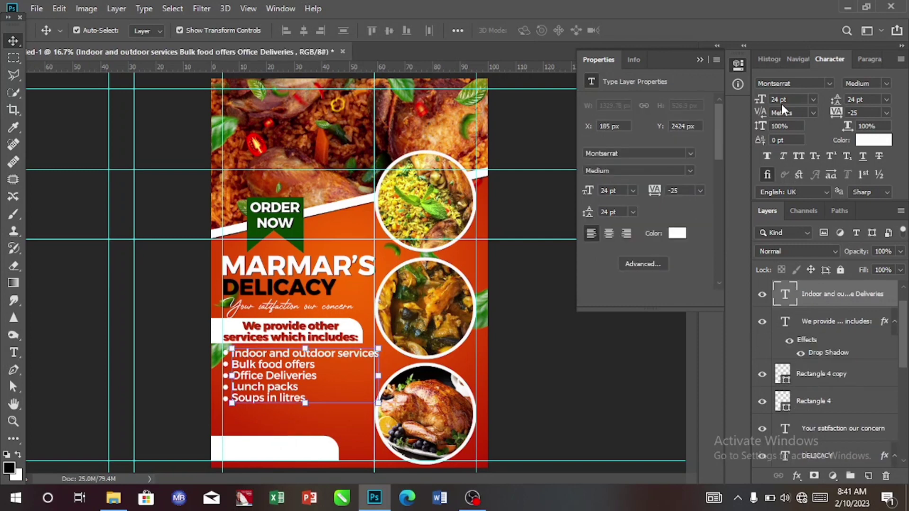
key(ctrl)
key(ctrl+z)
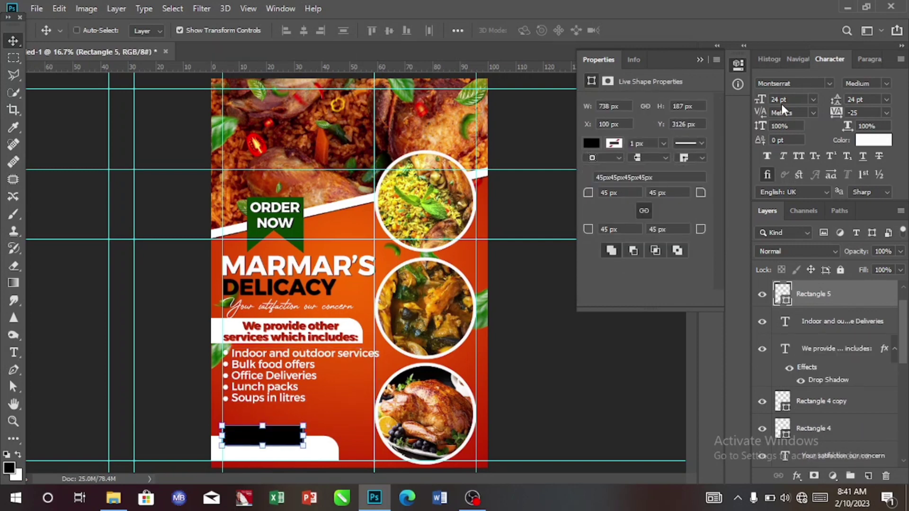
key(ctrl+z)
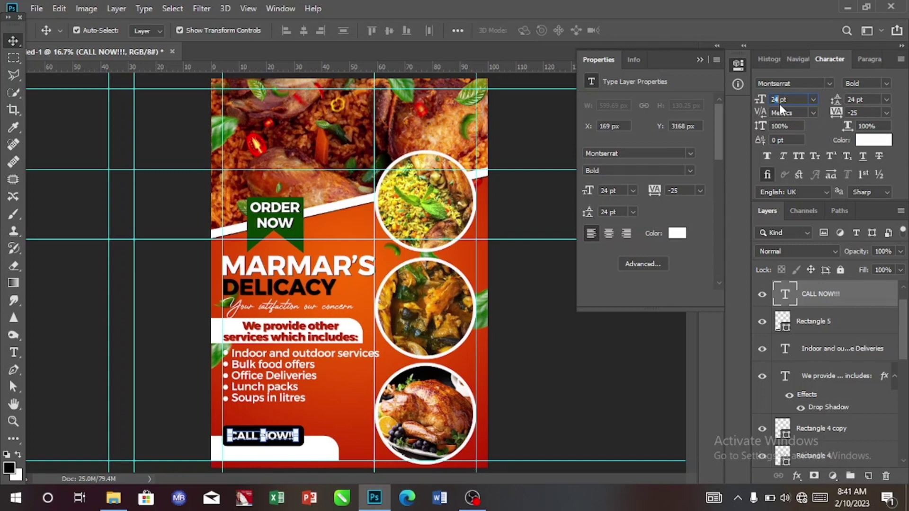
Set the CALL NOW!!! text's font size to 26 pt
text(2)
key(BackSpace)
key(Return)
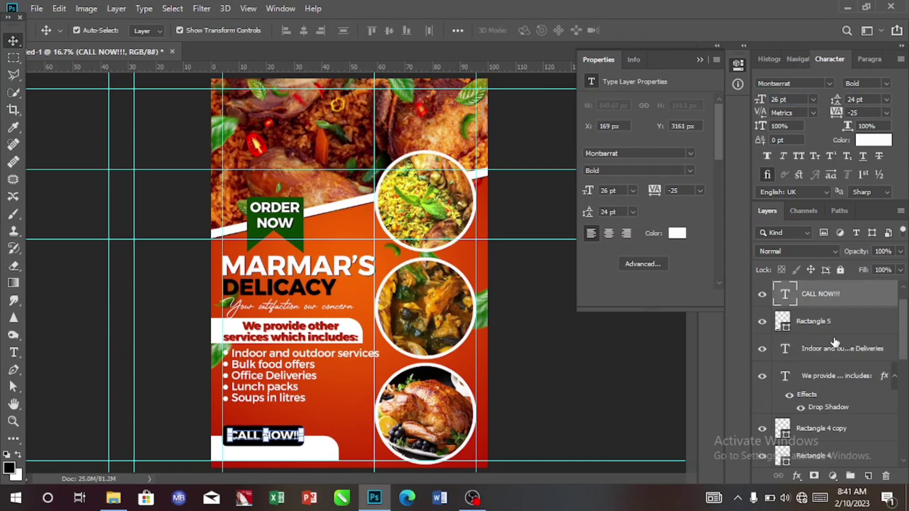
Centre the CALL NOW!!! text horizontally on its black rounded rectangle, and deselect both
click(828, 322)
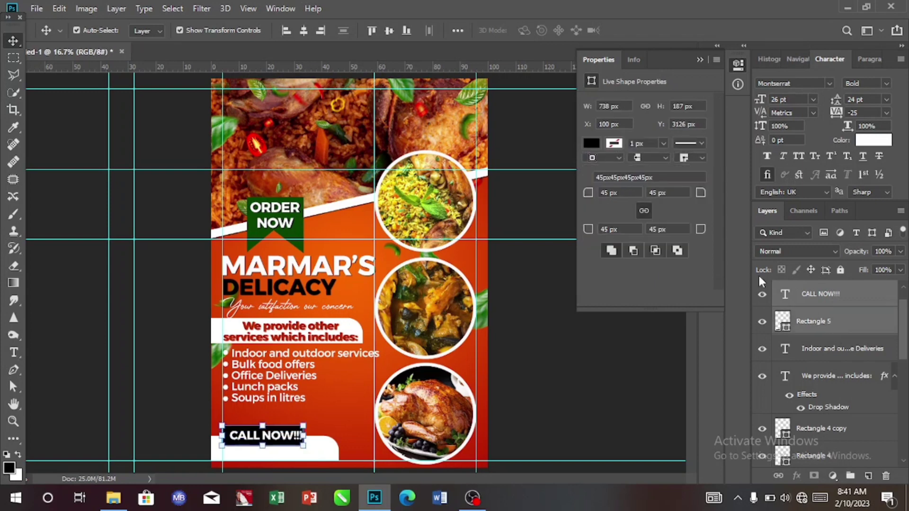
click(304, 31)
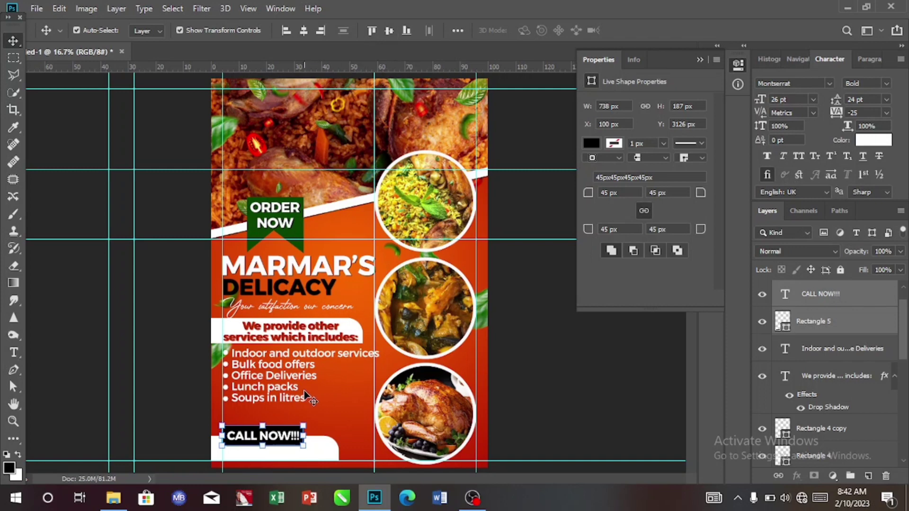
click(334, 417)
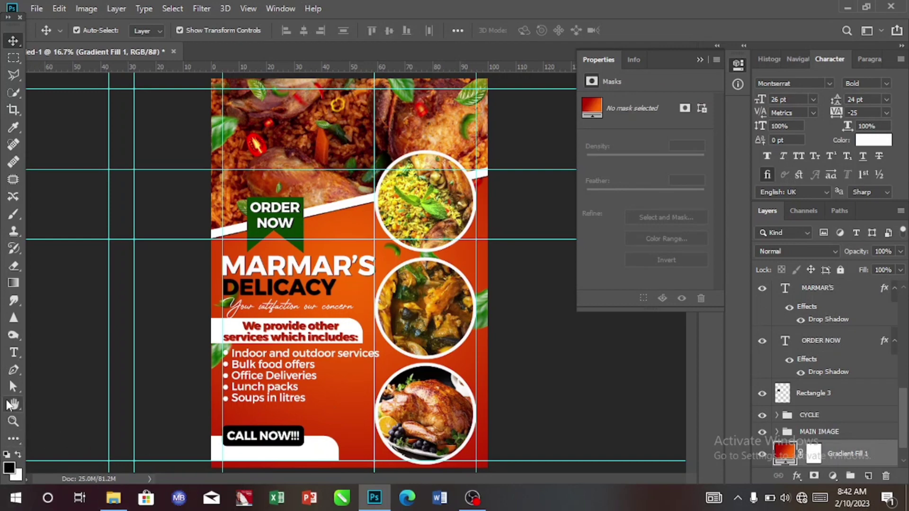
Add the contact phone number as a new type layer just below the end of the services list
click(14, 353)
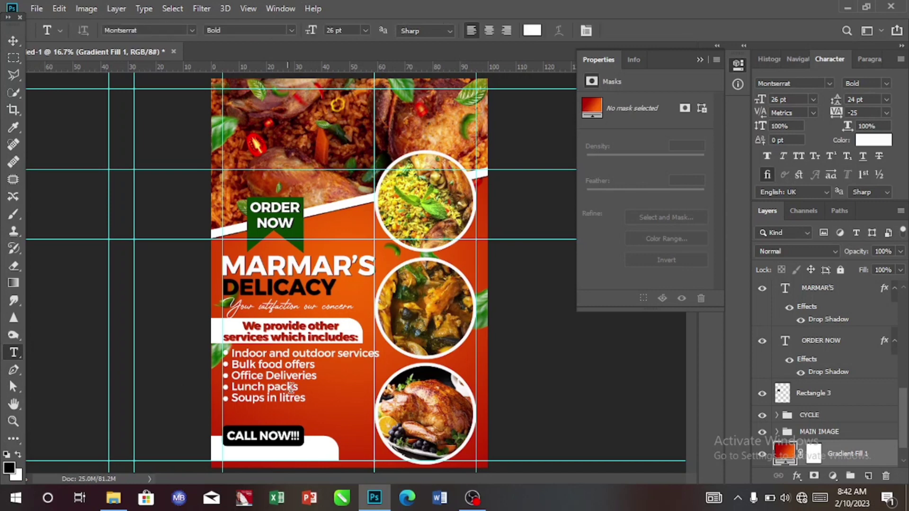
click(320, 412)
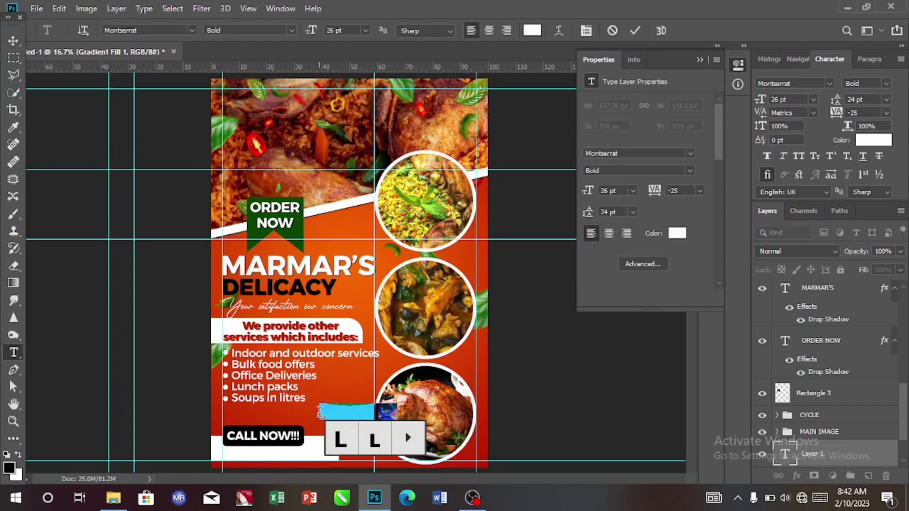
key(BackSpace)
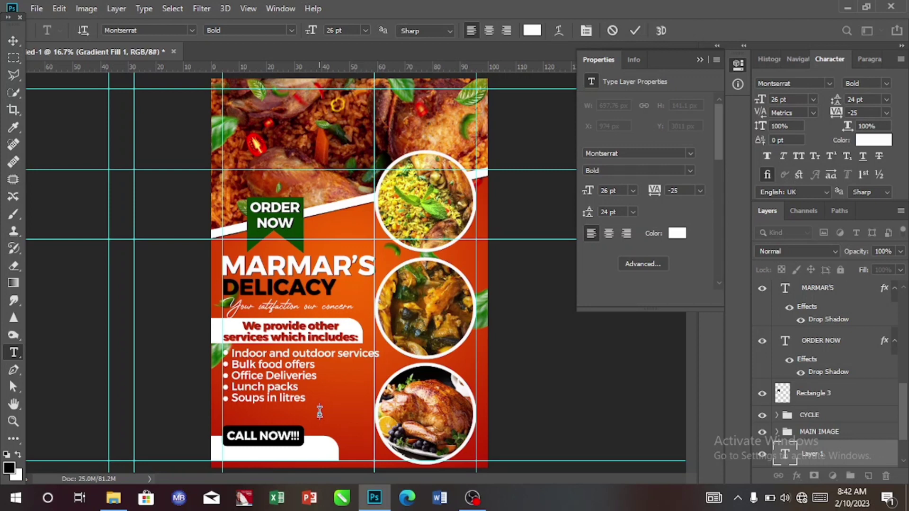
text(0808833)
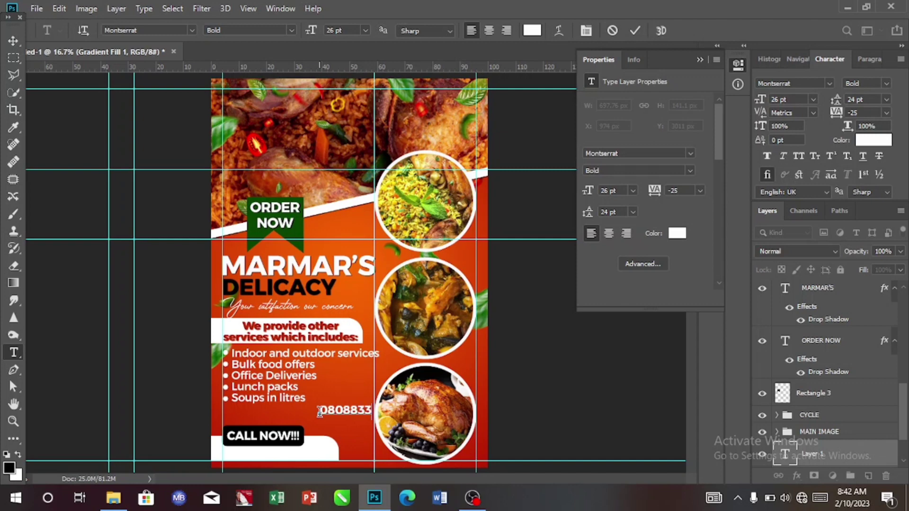
text(4)
click(13, 42)
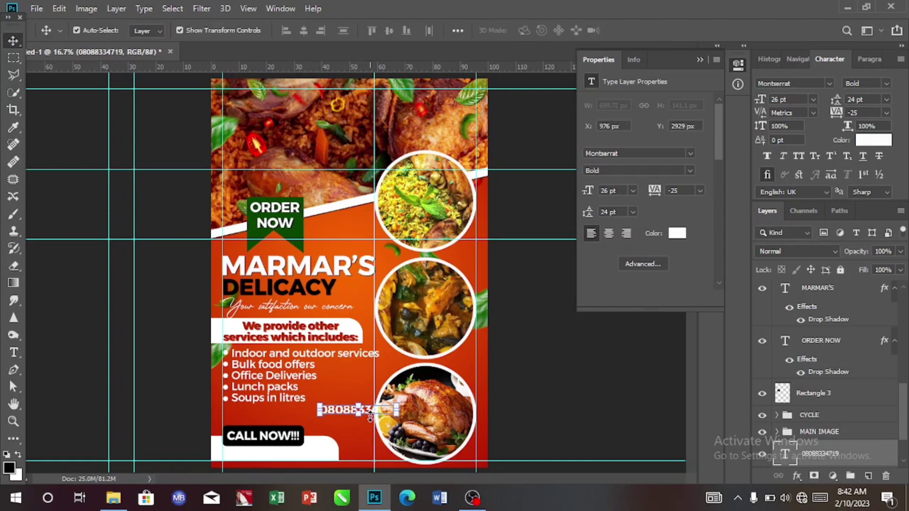
Recolour the phone number text black by sampling the CALL NOW!!! rounded rectangle
click(881, 142)
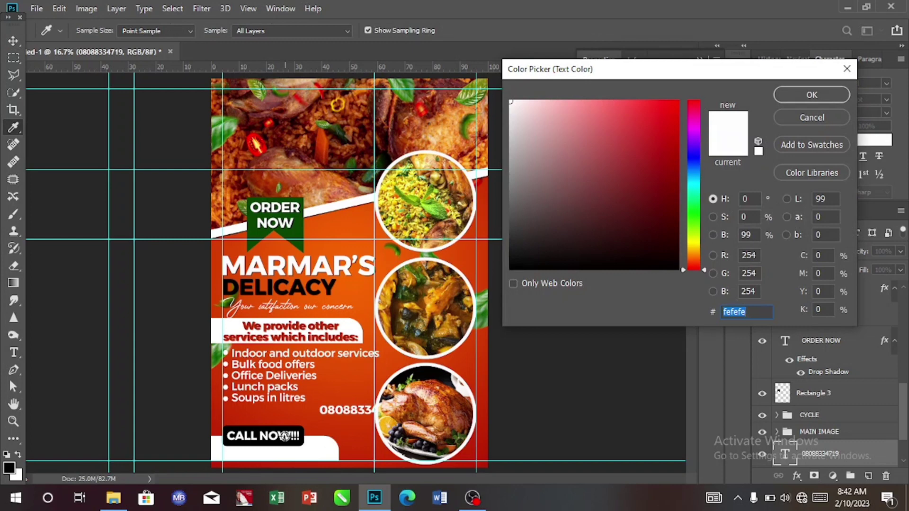
click(284, 443)
click(815, 96)
Raise the phone number layer above the Rectangle 4 copy layer and position the text on the white bar beneath CALL NOW!!!
drag(352, 411, 290, 448)
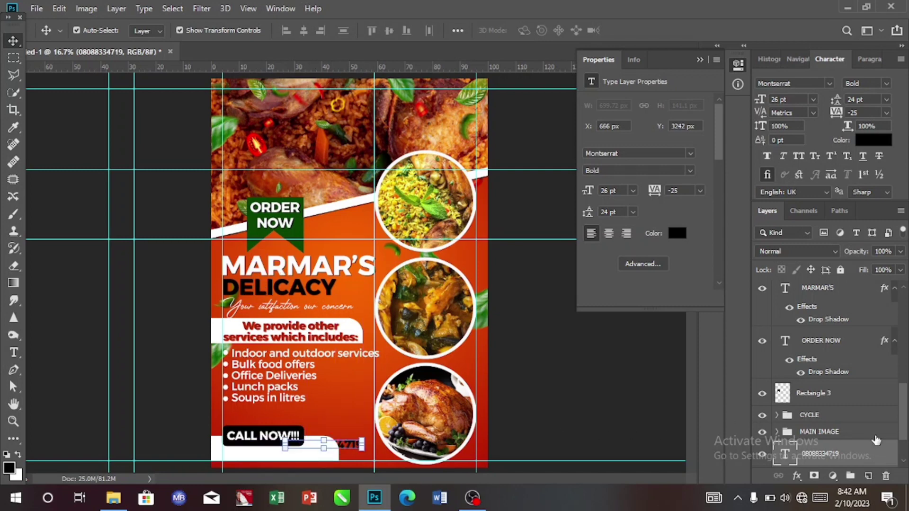
drag(876, 456, 866, 375)
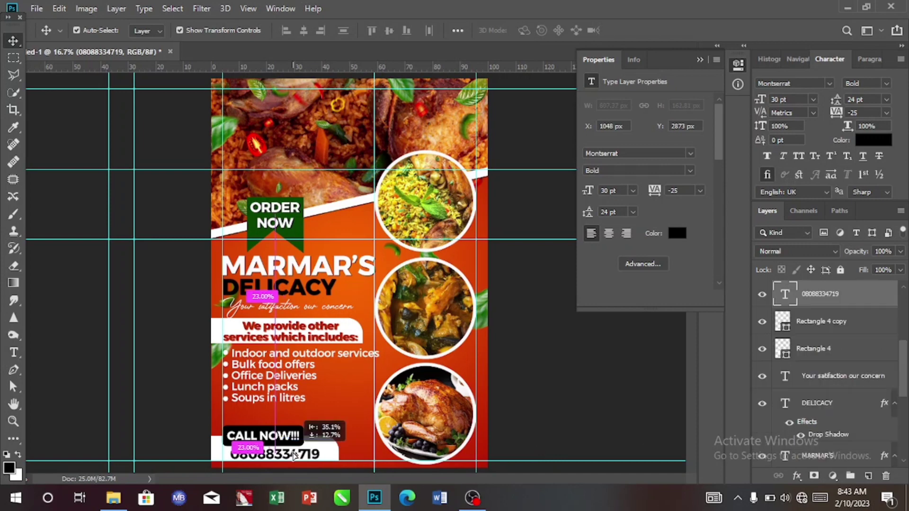
drag(294, 454, 281, 456)
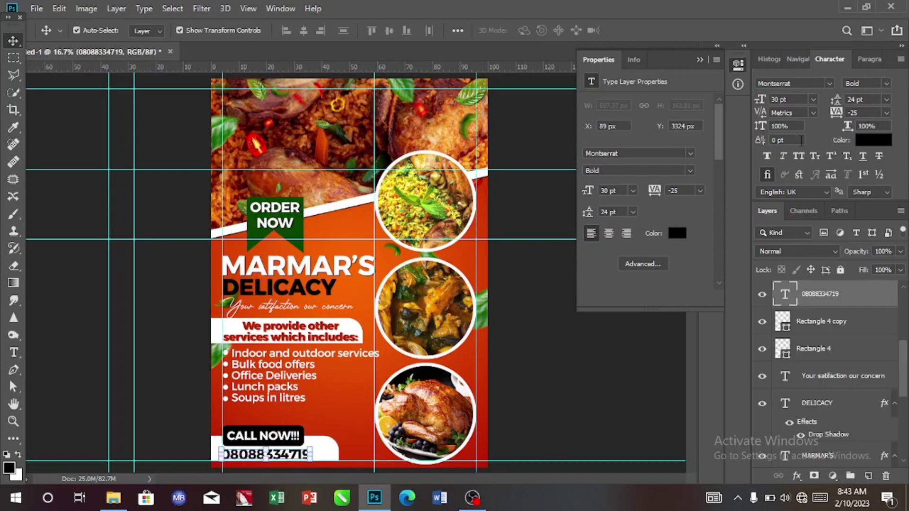
Enlarge the phone number text on the white bar to a font size of 34 pt
click(813, 100)
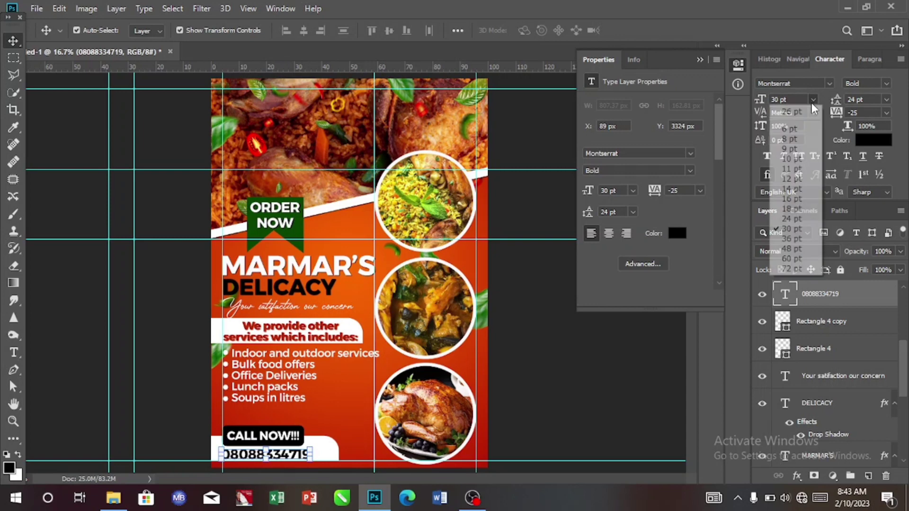
click(795, 239)
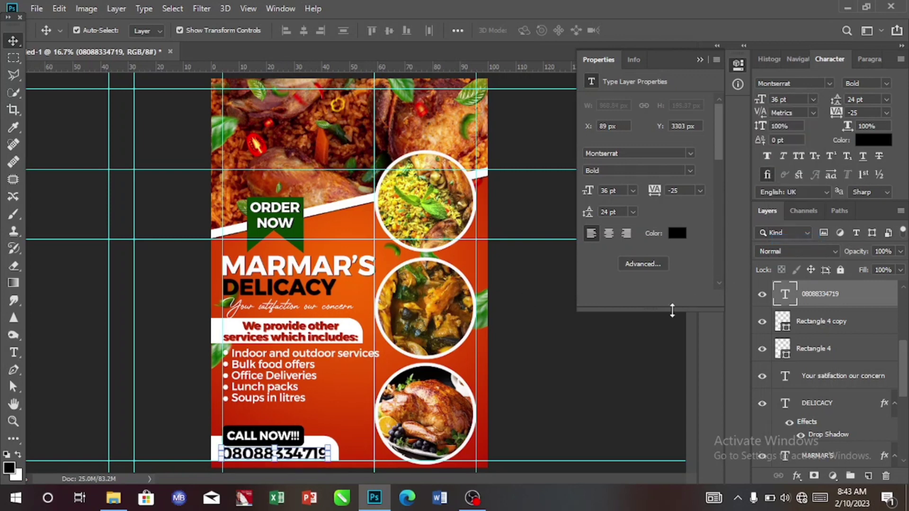
key(ctrl+shift+comma)
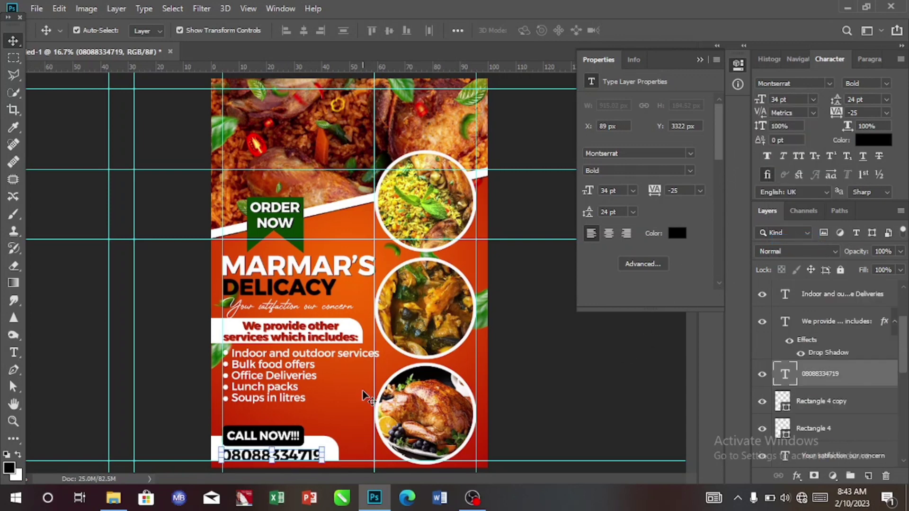